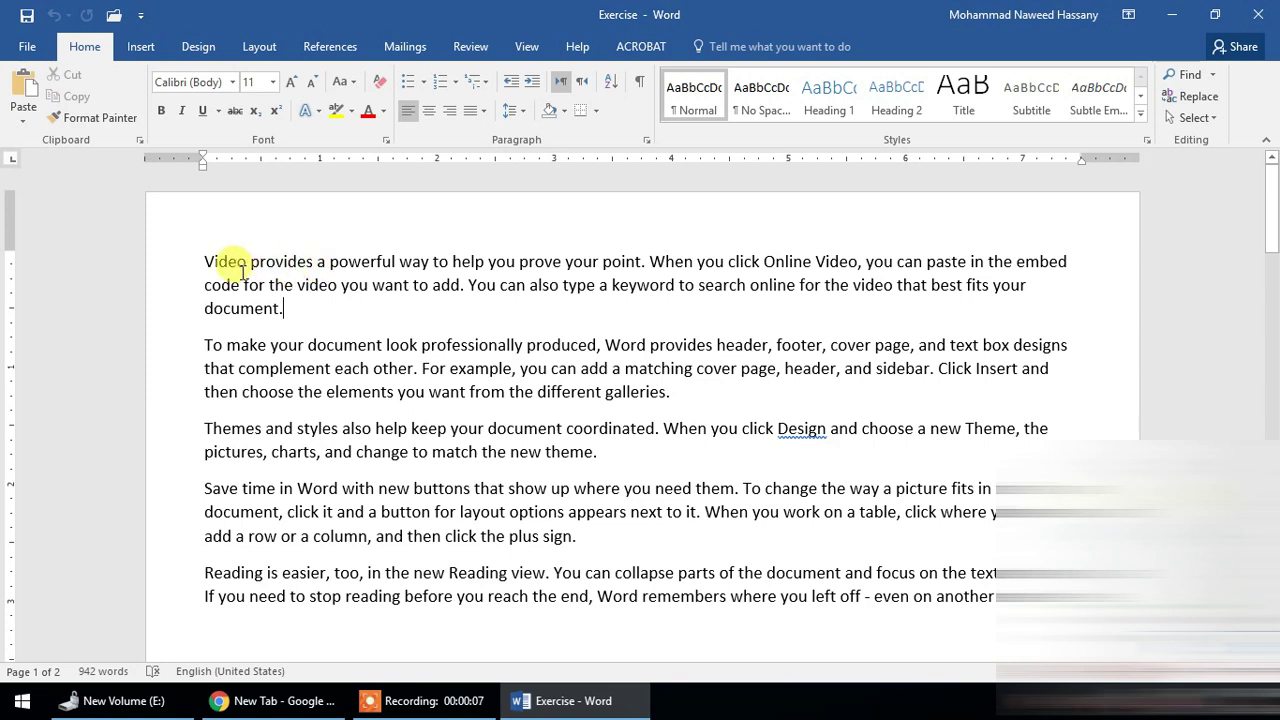
# Cut the document's opening "Video provides" paragraph and paste it on the blank line after the "Reading is easier" paragraph.
pyautogui.moveTo(214, 255); pyautogui.dragTo(286, 308)
pyautogui.hotkey('ctrl', 'c')
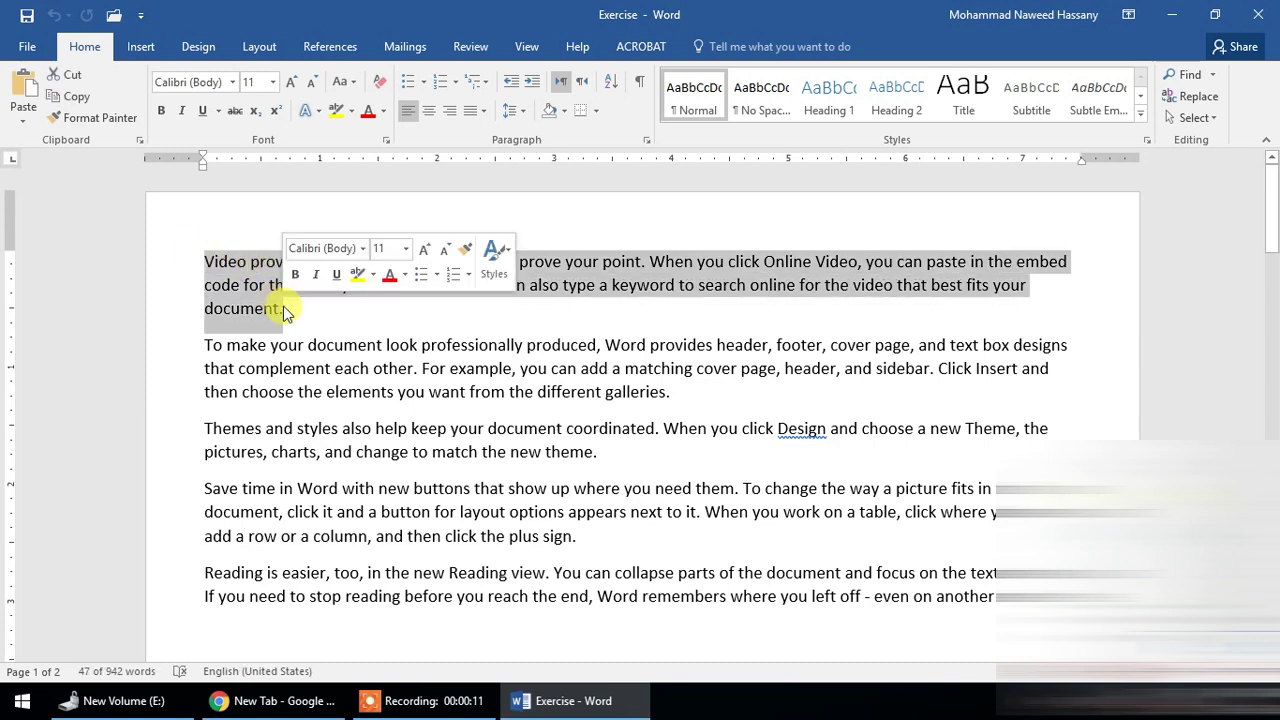
pyautogui.click(68, 76)
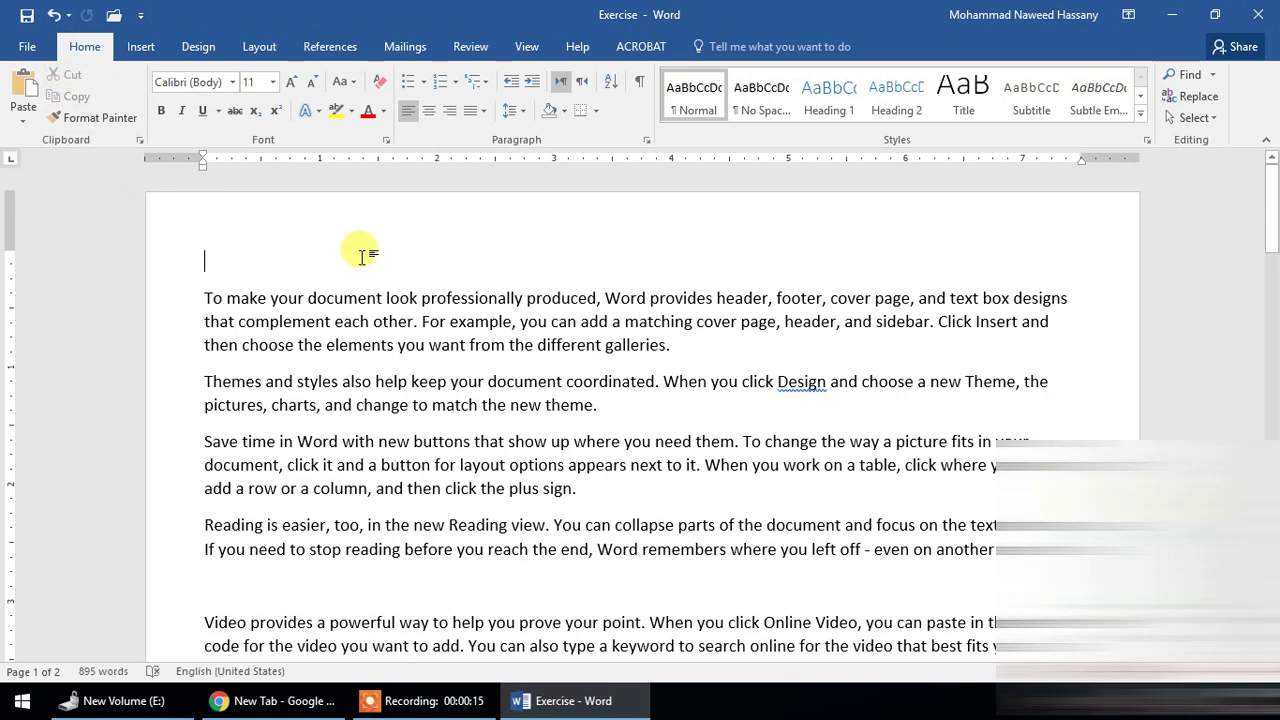
pyautogui.scroll(-6, 360, 345)
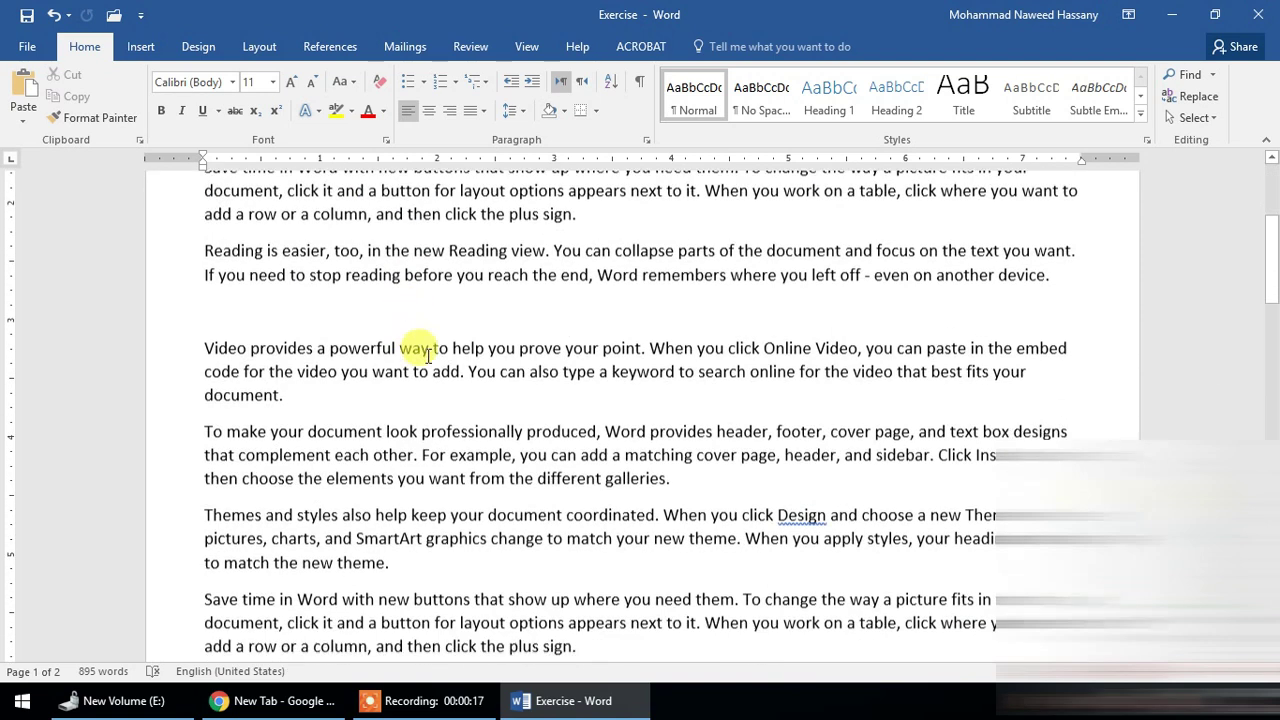
pyautogui.scroll(2, 286, 280)
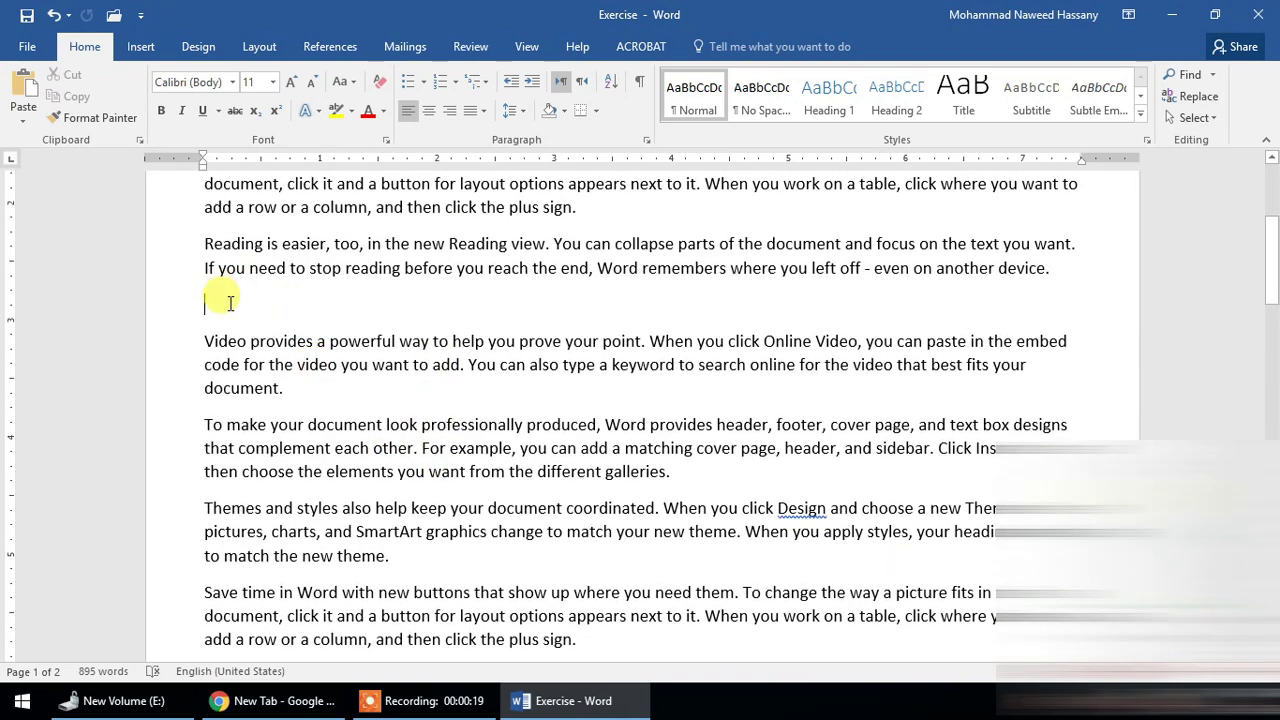
pyautogui.click(24, 88)
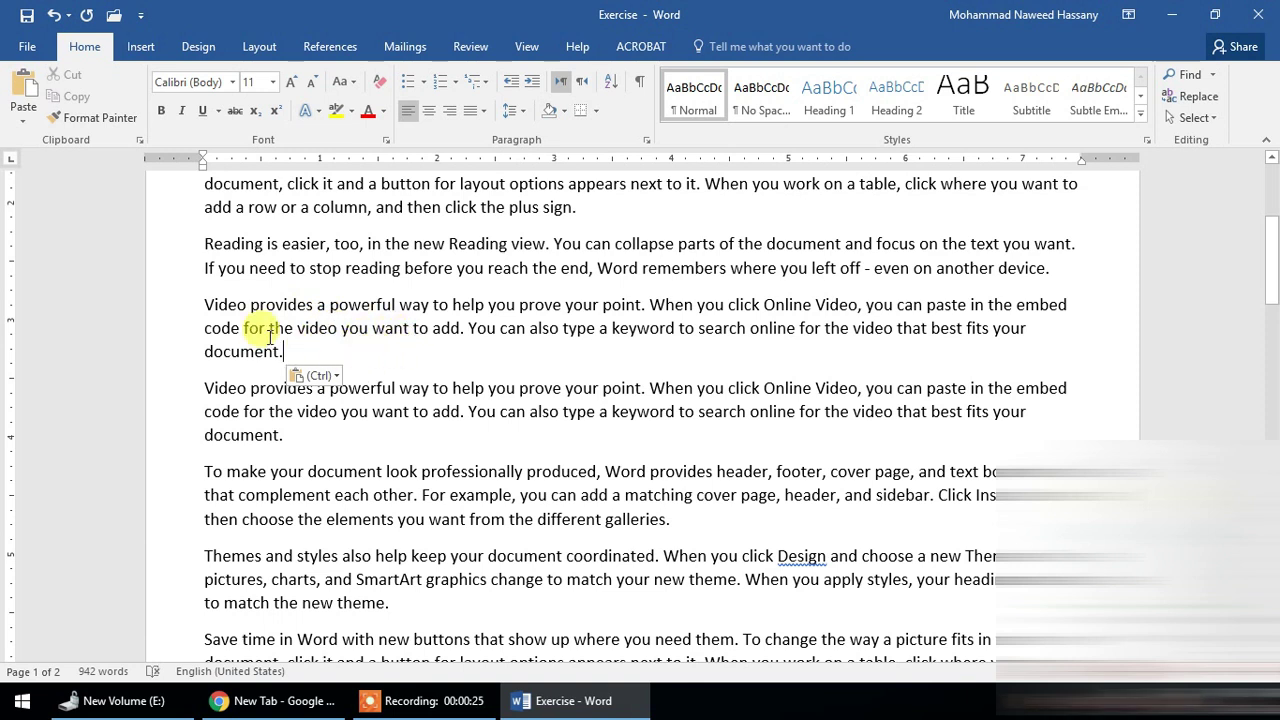
# Move the pasted "Video provides" paragraph to the end of the following "To make your document look professionally produced" paragraph.
pyautogui.moveTo(285, 352); pyautogui.dragTo(200, 310)
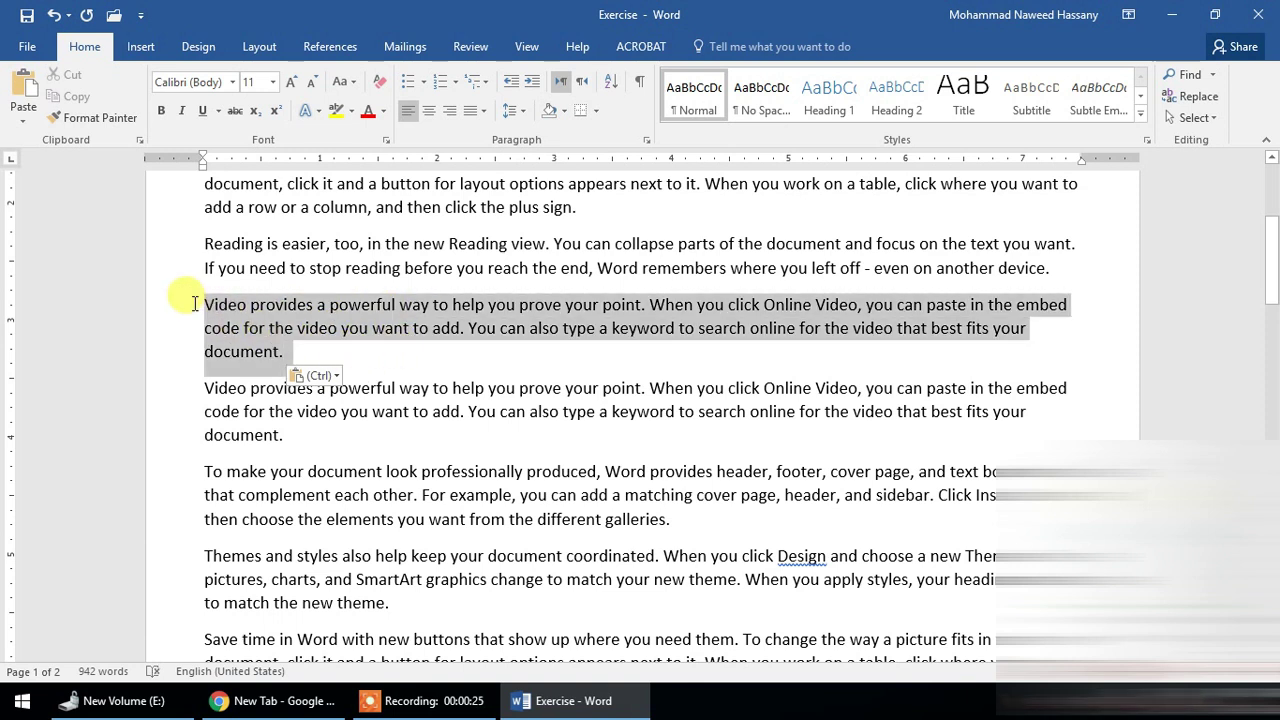
pyautogui.press('ctrl')
pyautogui.press('ctrl')
pyautogui.rightClick(278, 318)
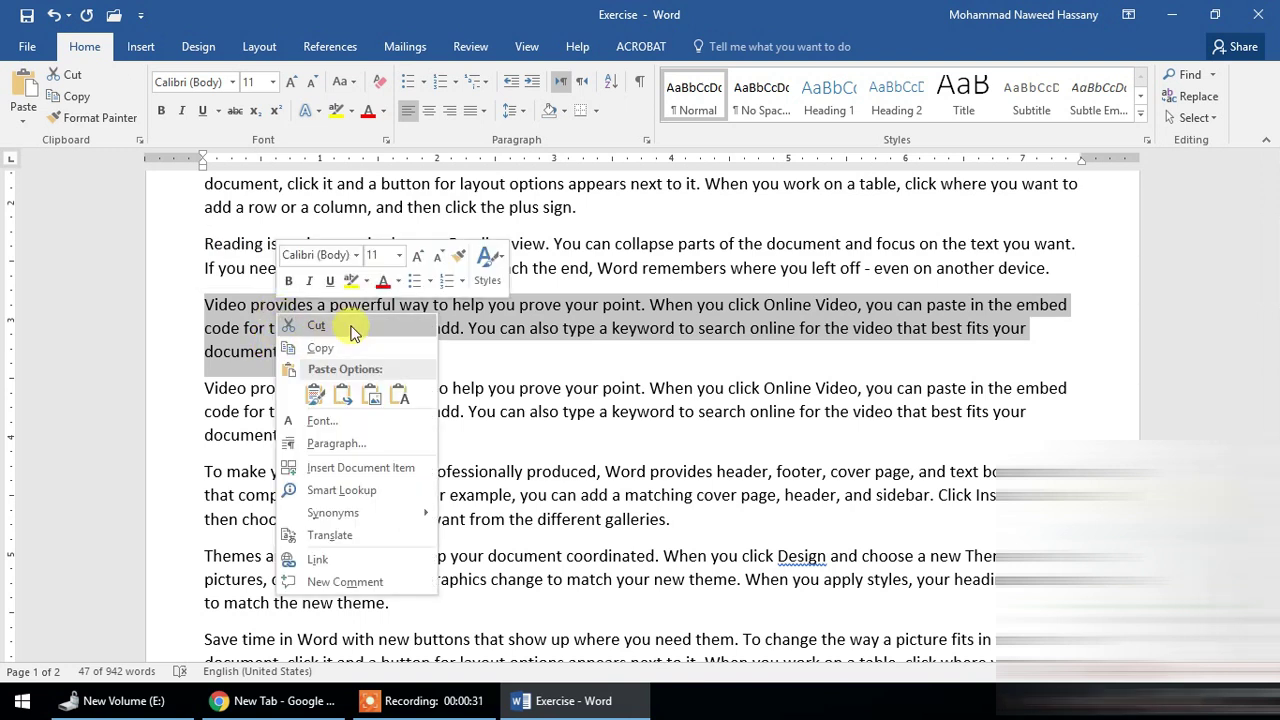
pyautogui.press('Escape')
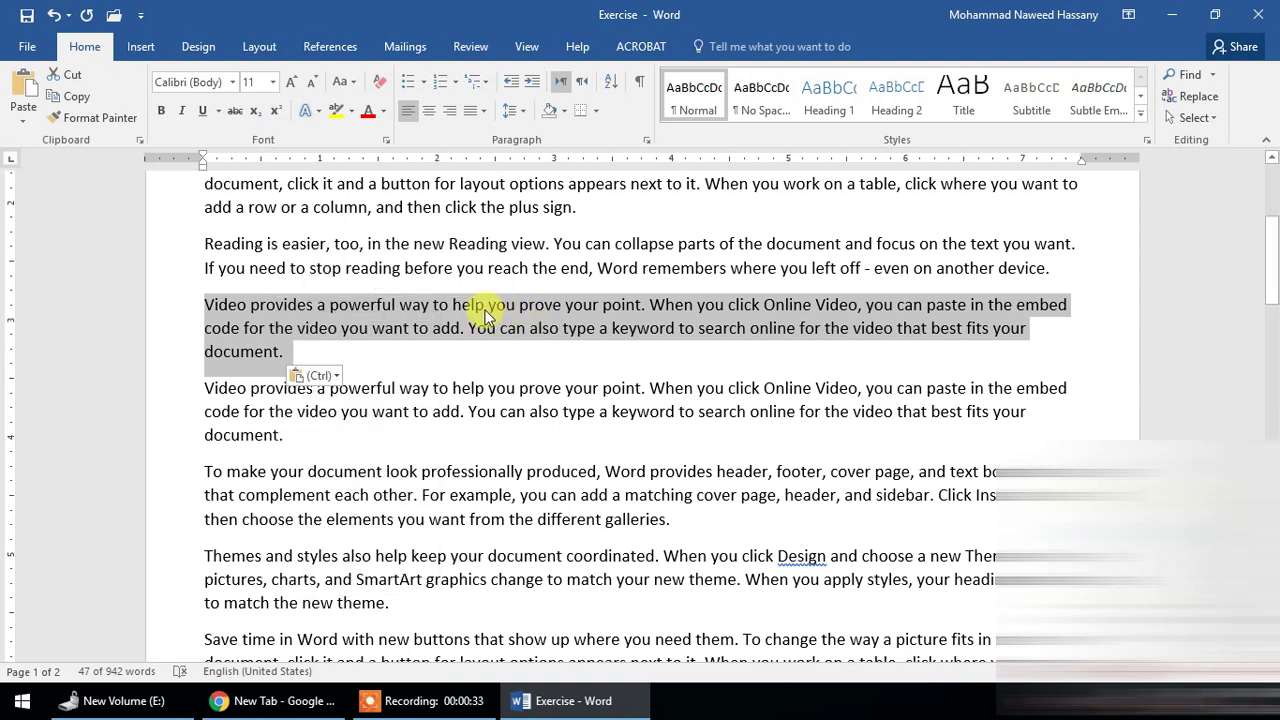
pyautogui.scroll(-1, 360, 315)
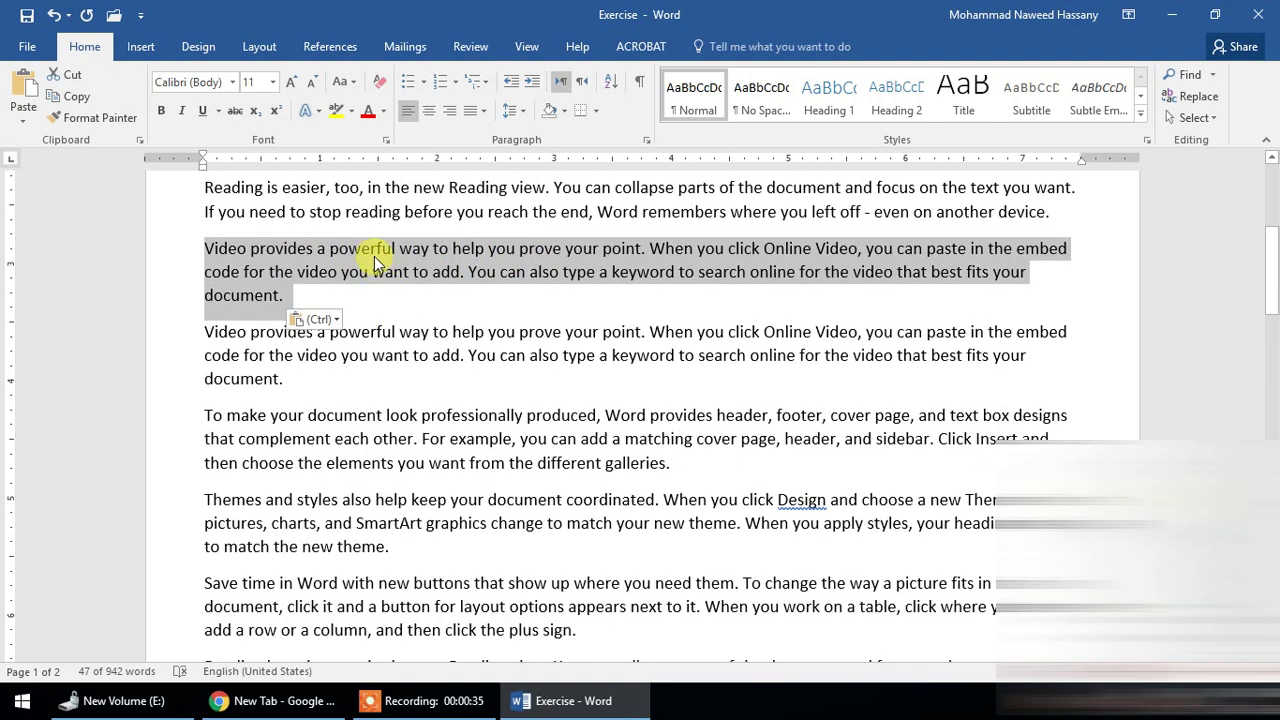
pyautogui.moveTo(376, 257); pyautogui.dragTo(700, 465)
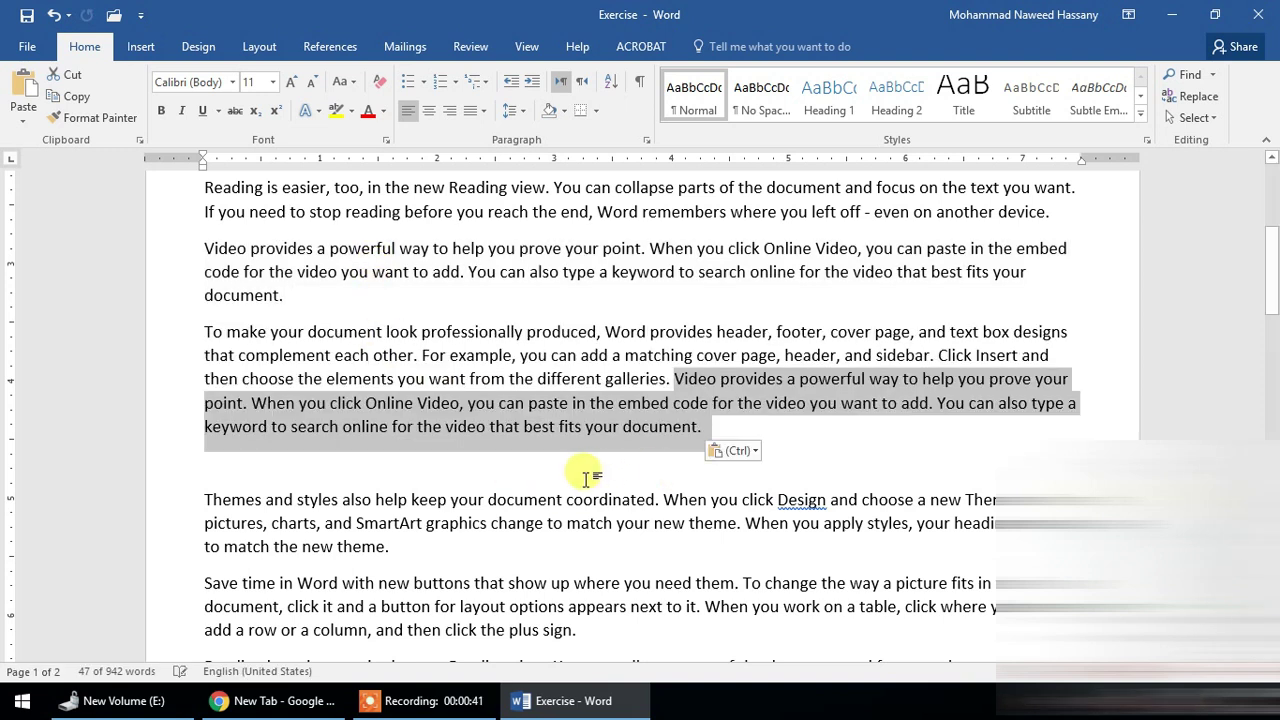
# Move the word "way" from the first line of the "Video provides" paragraph to the end of that paragraph.
pyautogui.click(550, 300)
pyautogui.doubleClick(415, 248)
pyautogui.moveTo(414, 248); pyautogui.dragTo(440, 310)
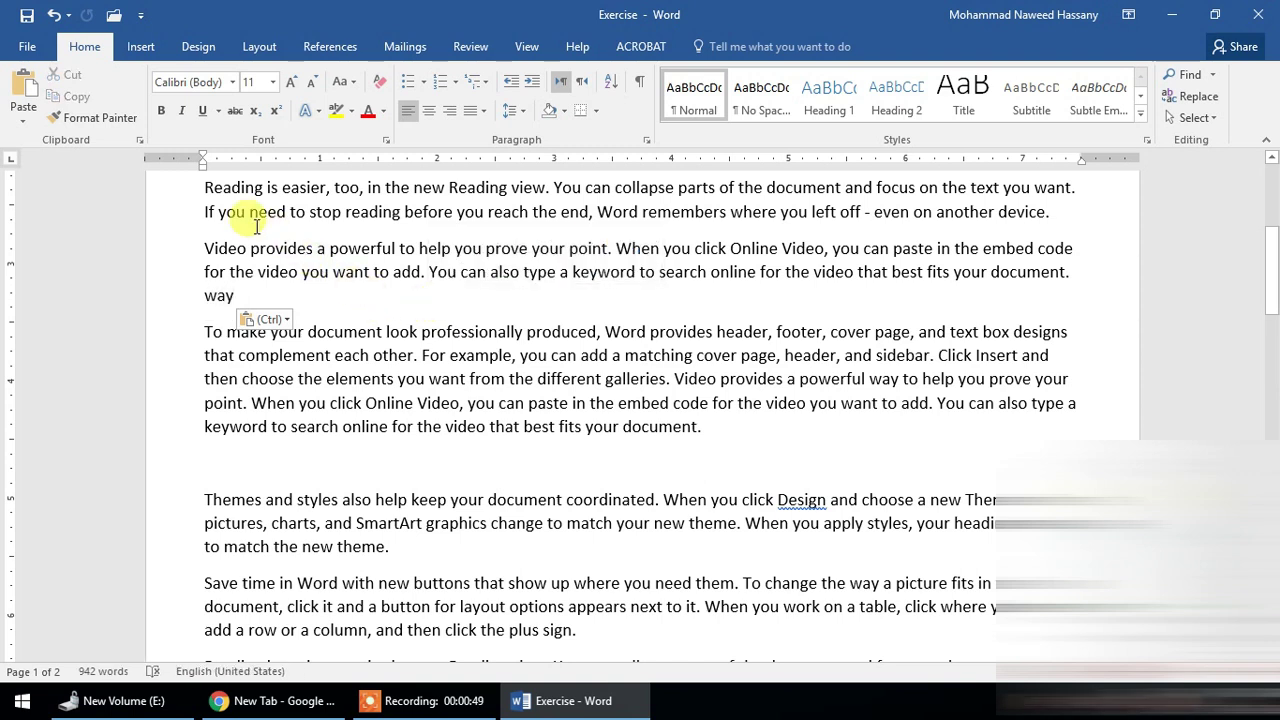
# Copy the whole "Reading is easier, too" paragraph above the "Video provides" paragraph.
pyautogui.doubleClick(295, 189)
pyautogui.tripleClick(295, 189)
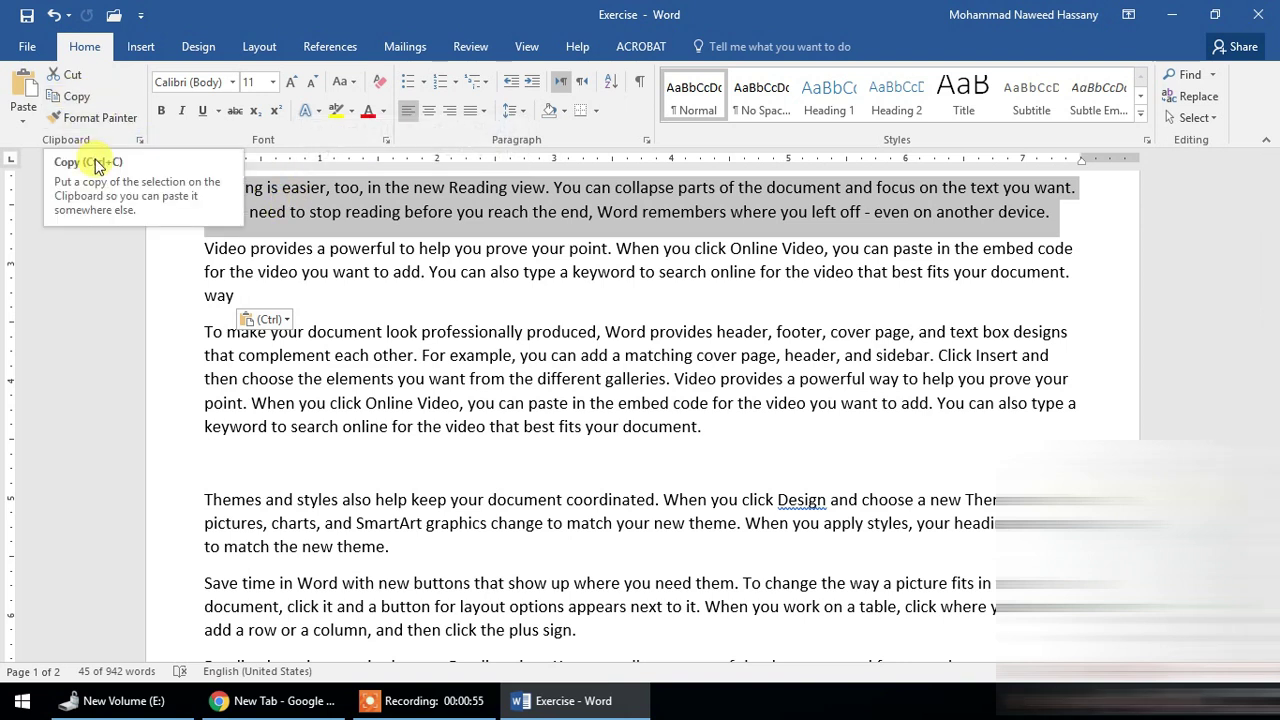
pyautogui.rightClick(306, 189)
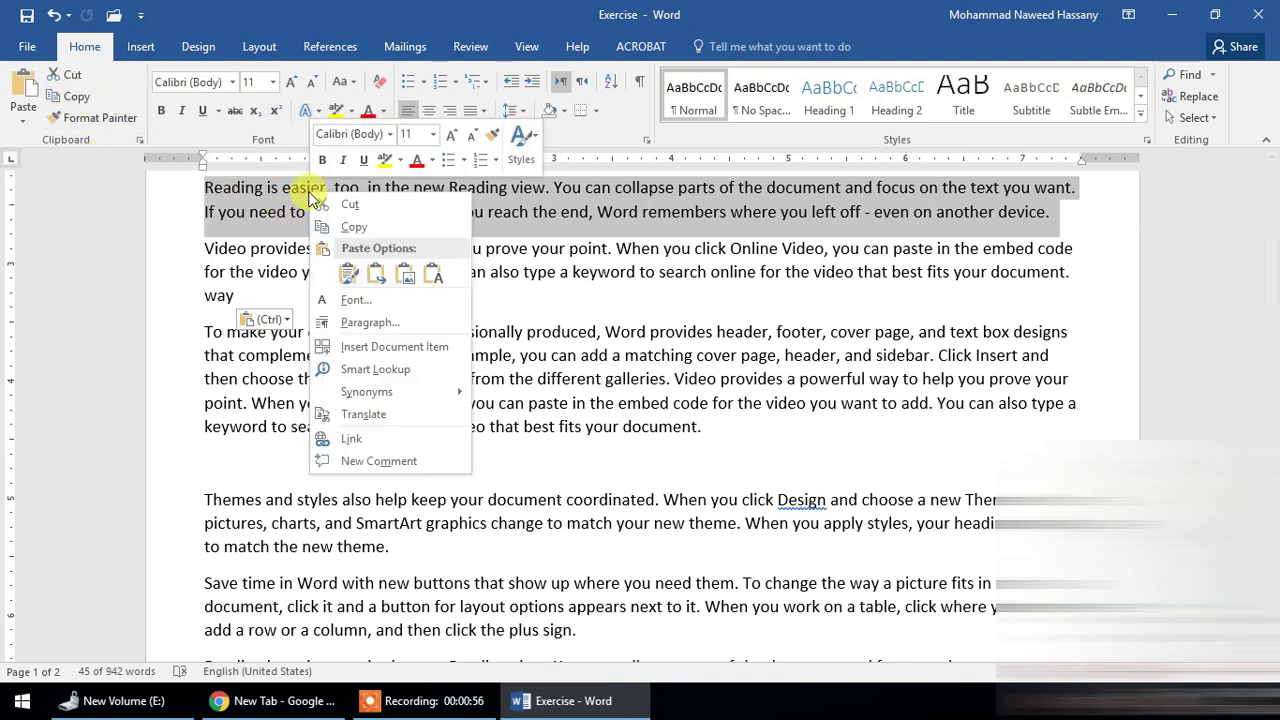
pyautogui.click(348, 232)
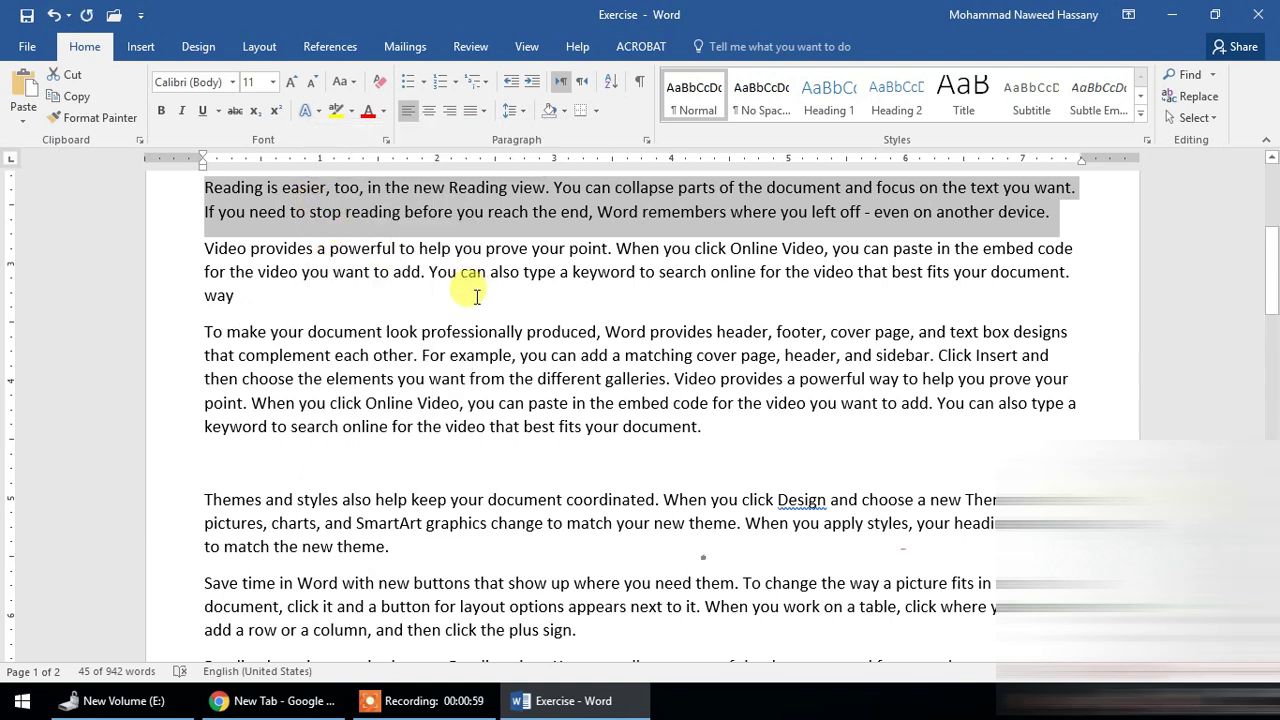
# Paste the copied paragraph on the blank line above the "Themes and styles" paragraph.
pyautogui.scroll(-2, 540, 310)
pyautogui.click(279, 348)
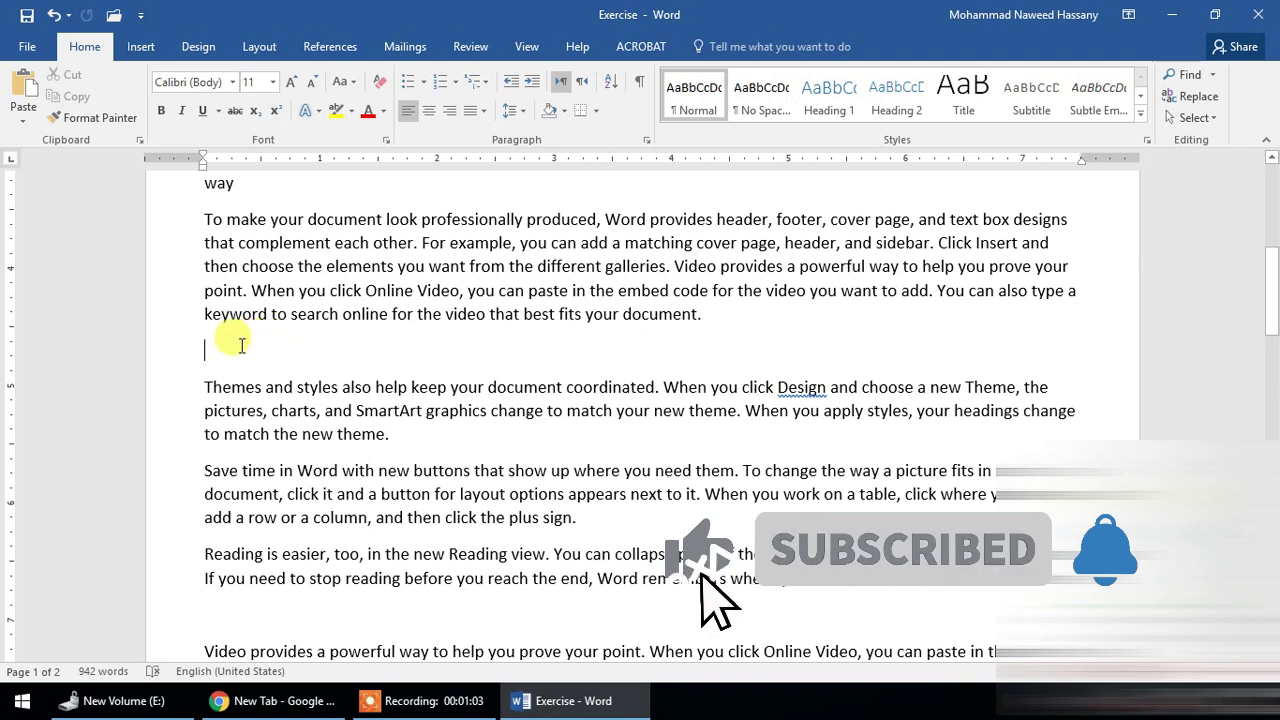
pyautogui.rightClick(241, 345)
pyautogui.click(278, 428)
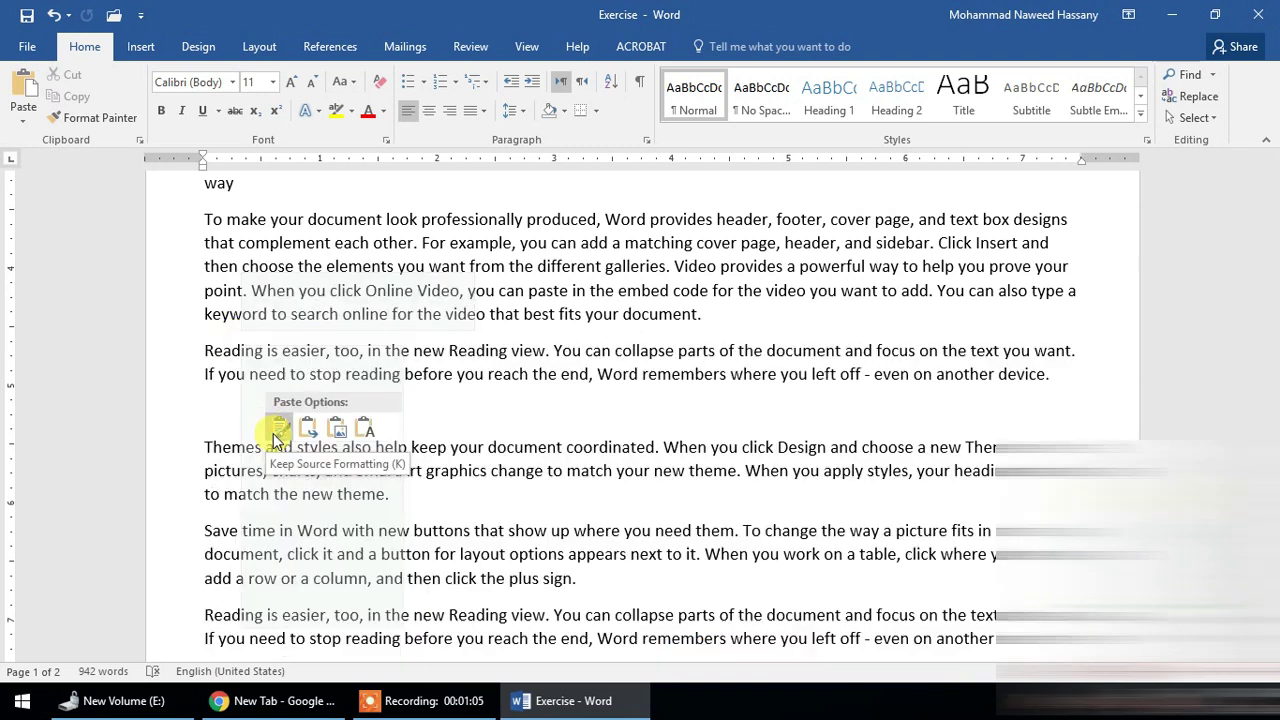
pyautogui.hotkey('ctrl', 'z')
pyautogui.hotkey('shift', 'F10')
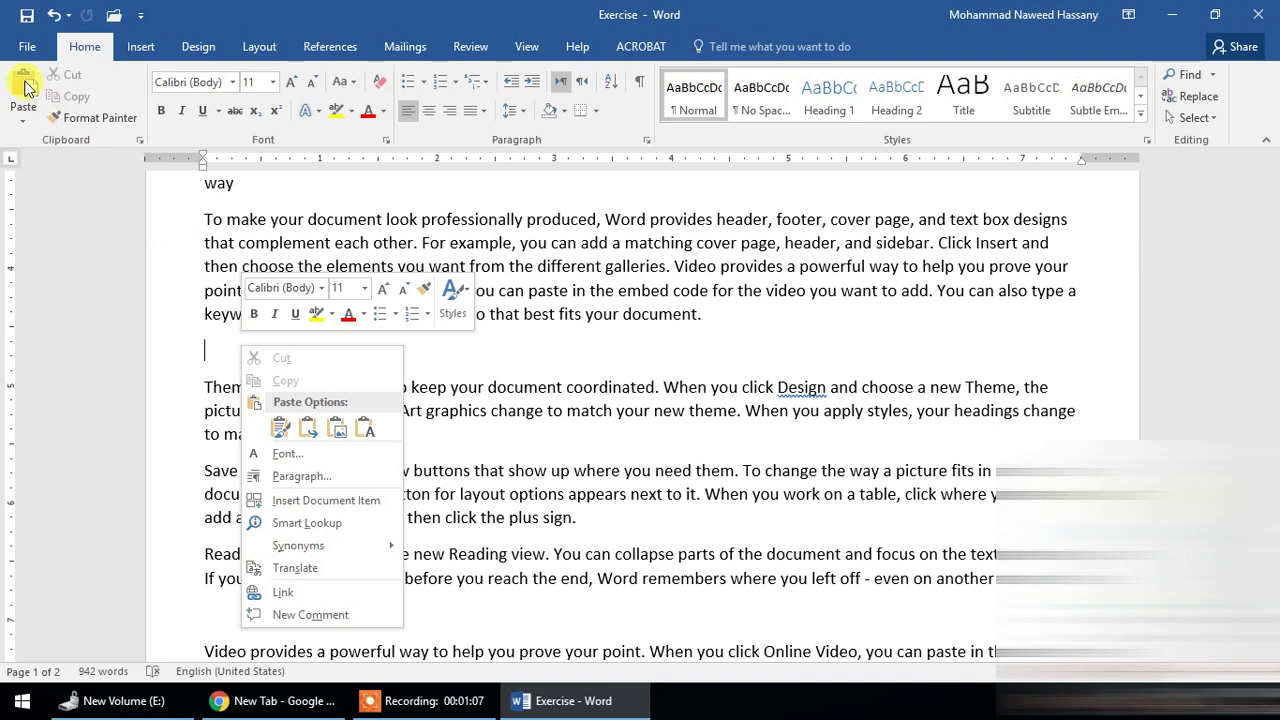
pyautogui.click(208, 350)
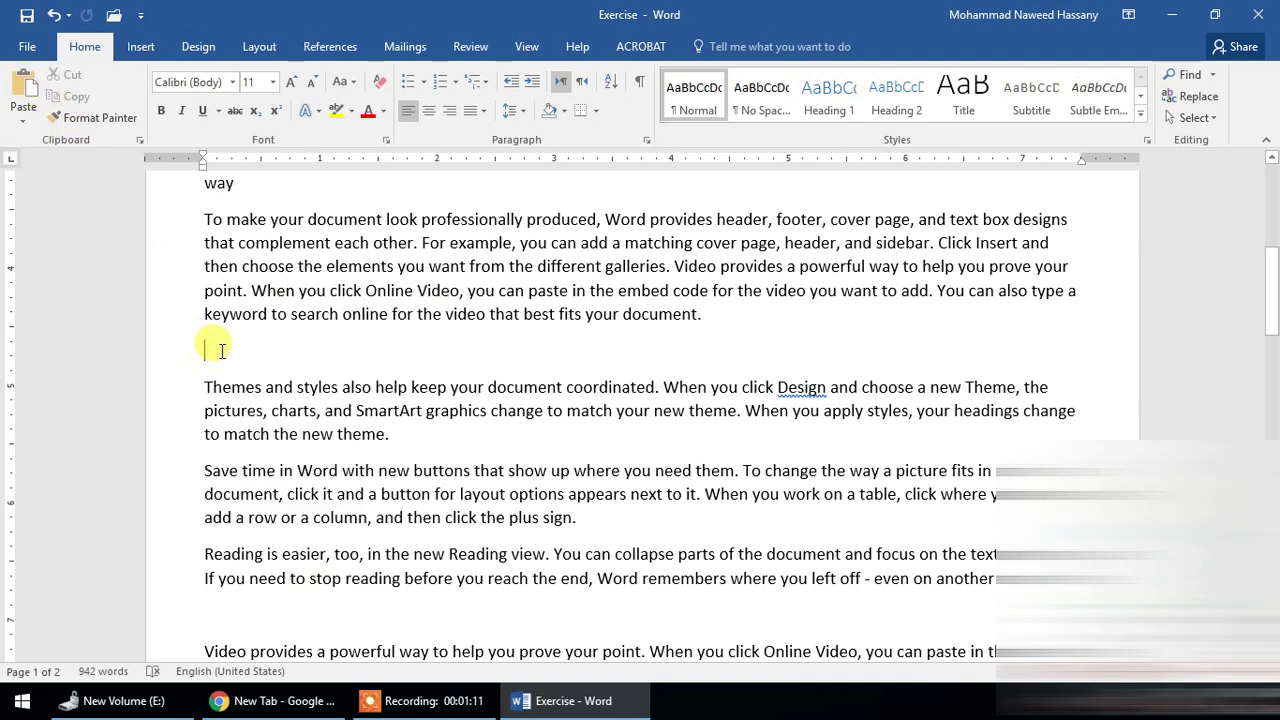
pyautogui.hotkey('ctrl', 'v')
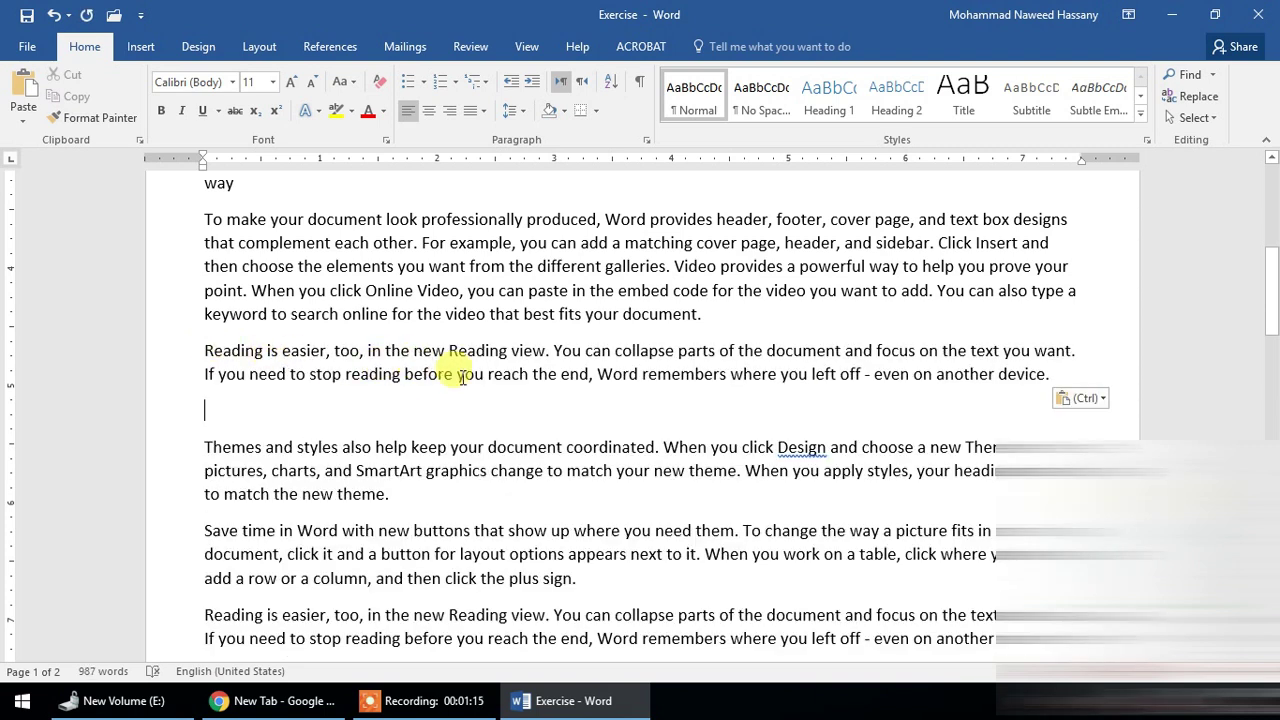
# Set the font color of the "Themes and styles" paragraph below the pasted text to red.
pyautogui.scroll(-1, 458, 362)
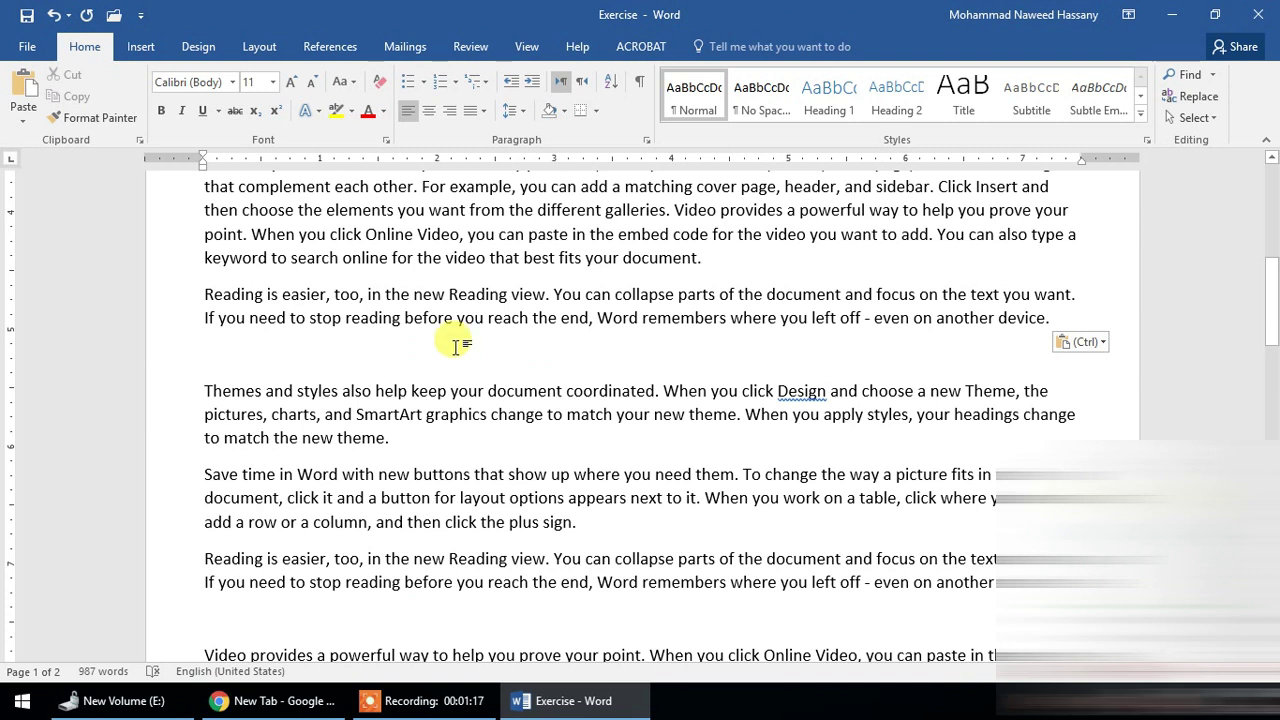
pyautogui.tripleClick(450, 390)
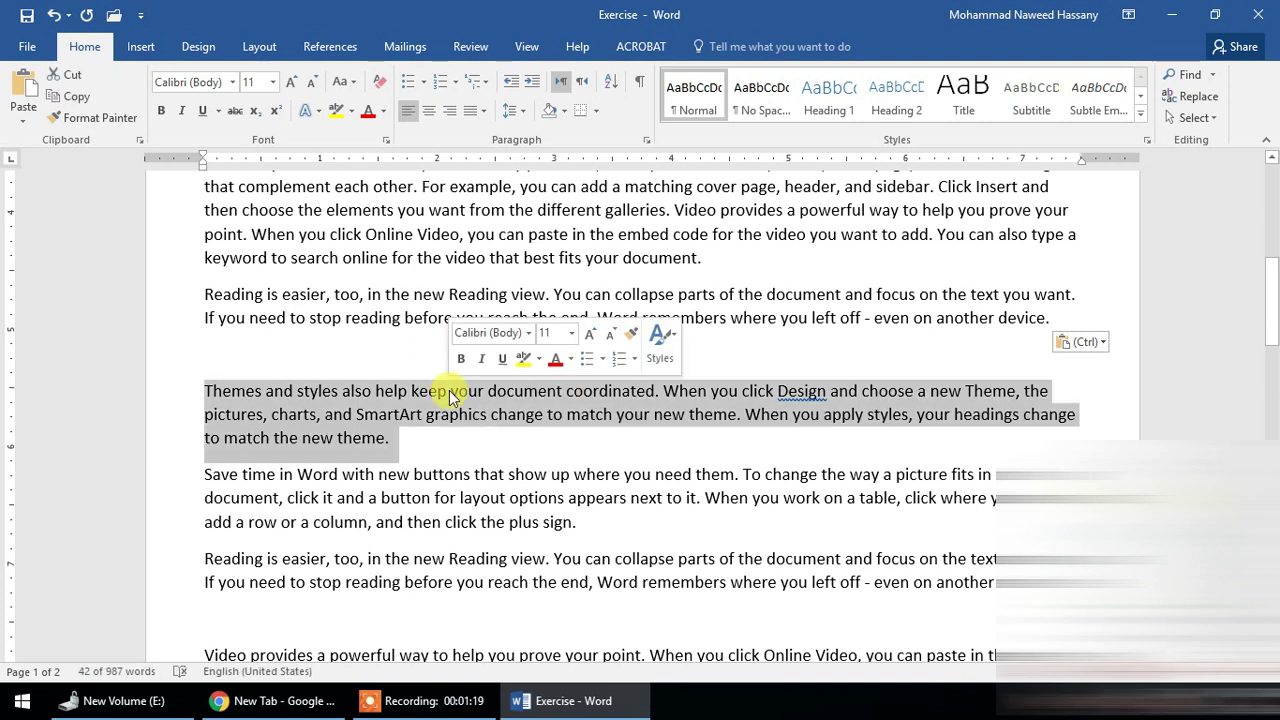
pyautogui.click(368, 110)
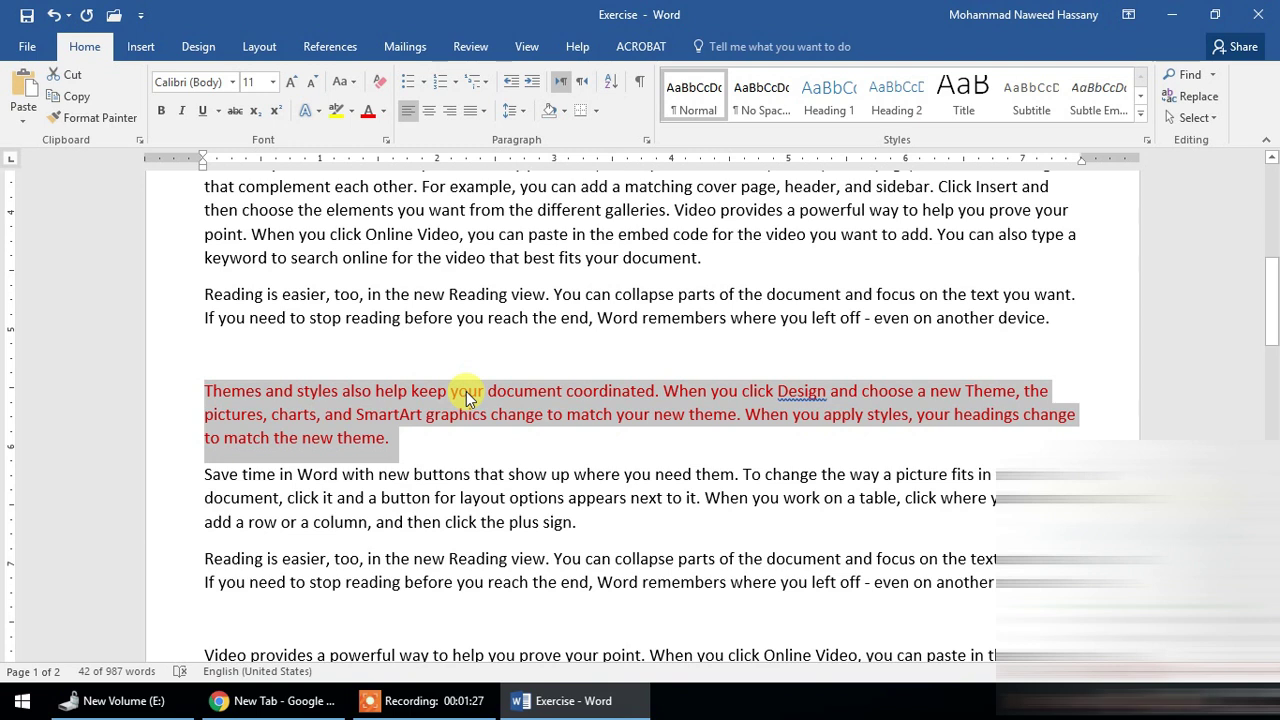
# Copy the red paragraph to the end of the "To make your document" paragraph above, then move that copy after the word "professionally".
pyautogui.moveTo(466, 391); pyautogui.dragTo(716, 265)
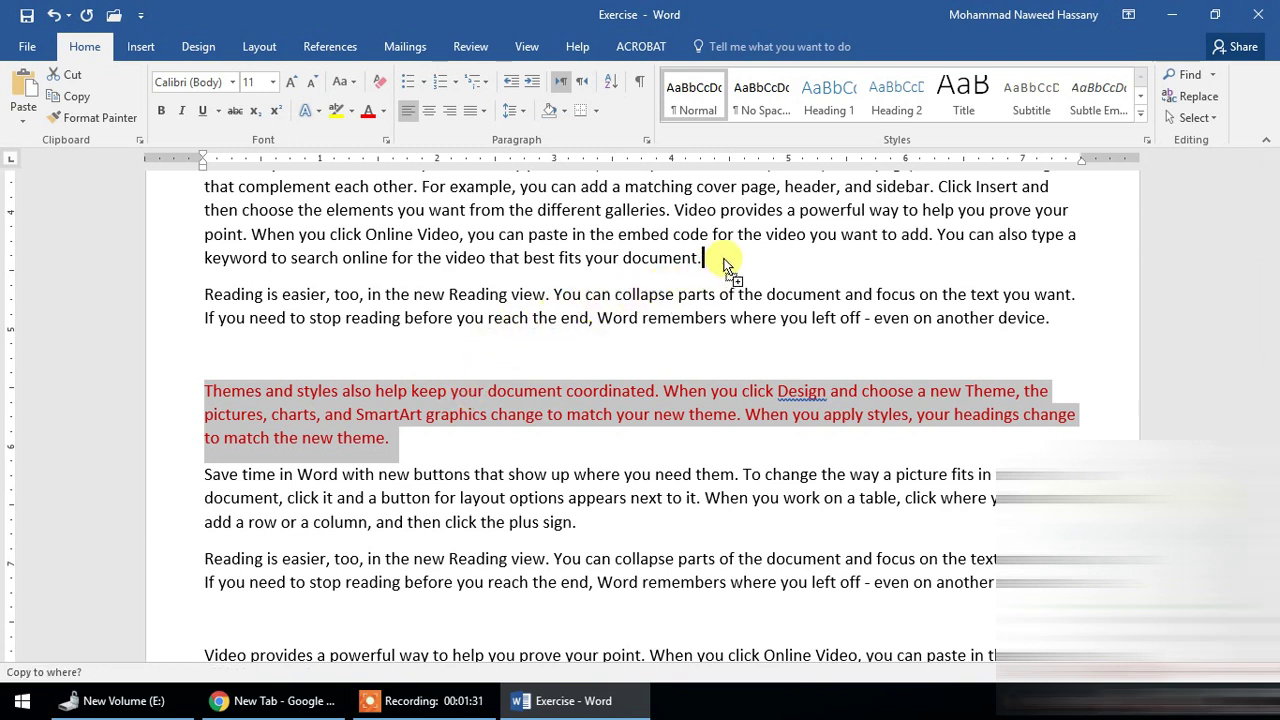
pyautogui.moveTo(724, 262); pyautogui.dragTo(722, 258)
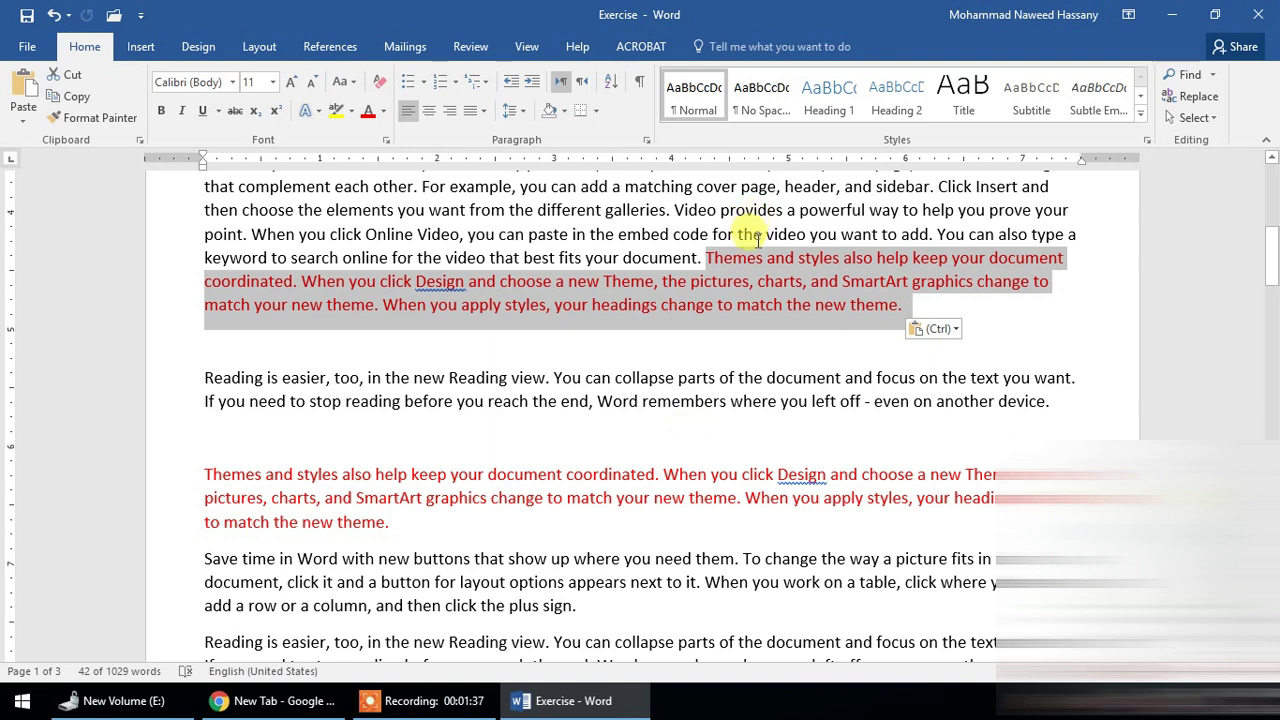
pyautogui.moveTo(569, 139); pyautogui.dragTo(524, 224)
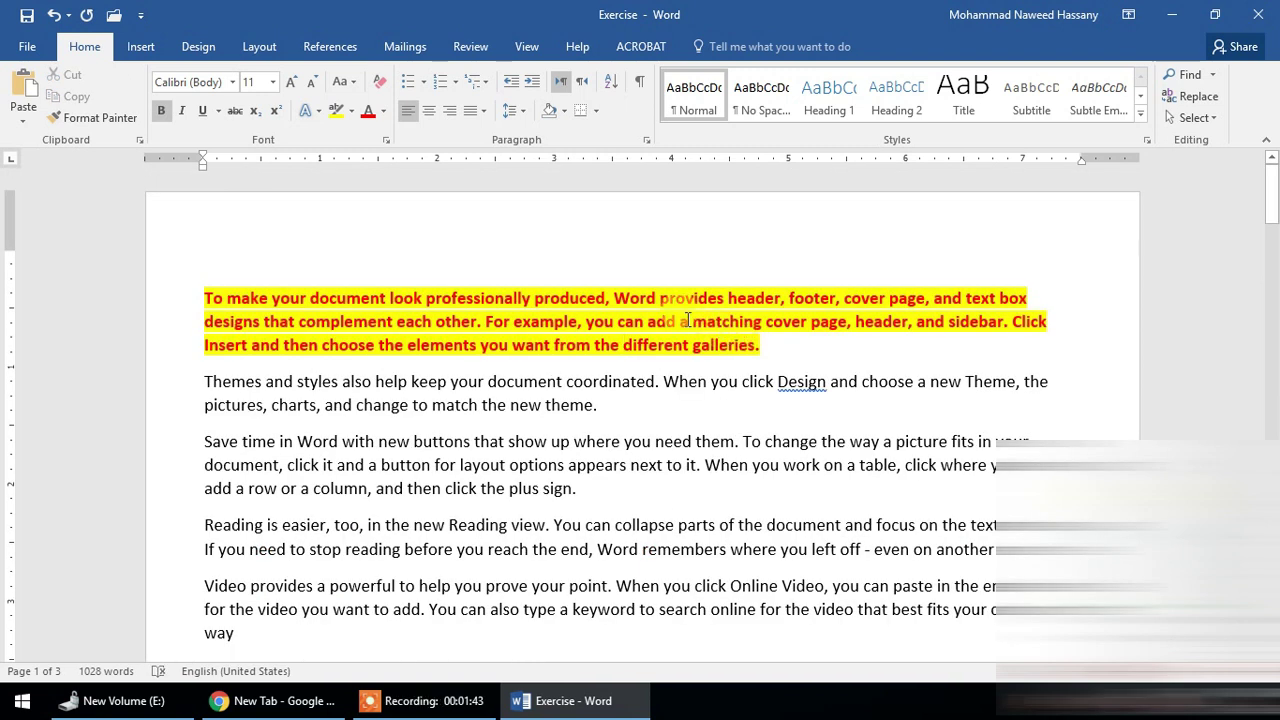
# Copy the word "professionally" from the bold, yellow-highlighted paragraph at the start of the document.
pyautogui.doubleClick(466, 298)
pyautogui.hotkey('ctrl', 'c')
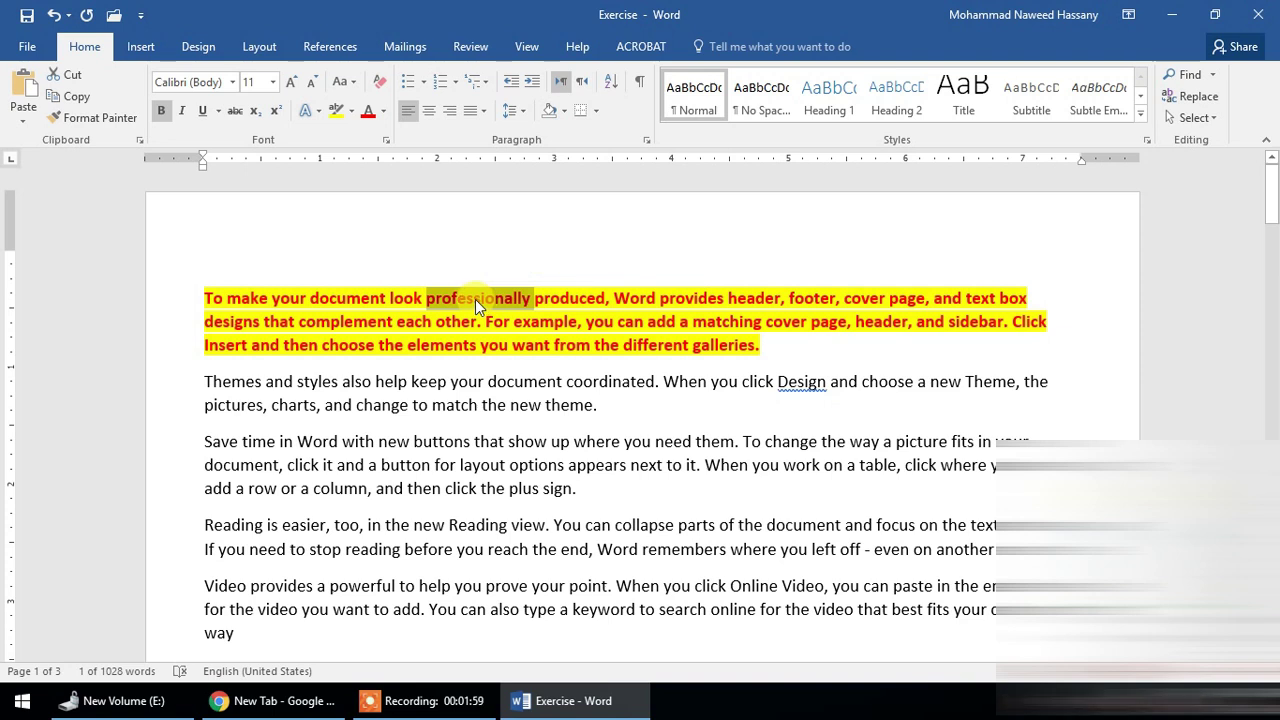
pyautogui.hotkey('ctrl', 'z')
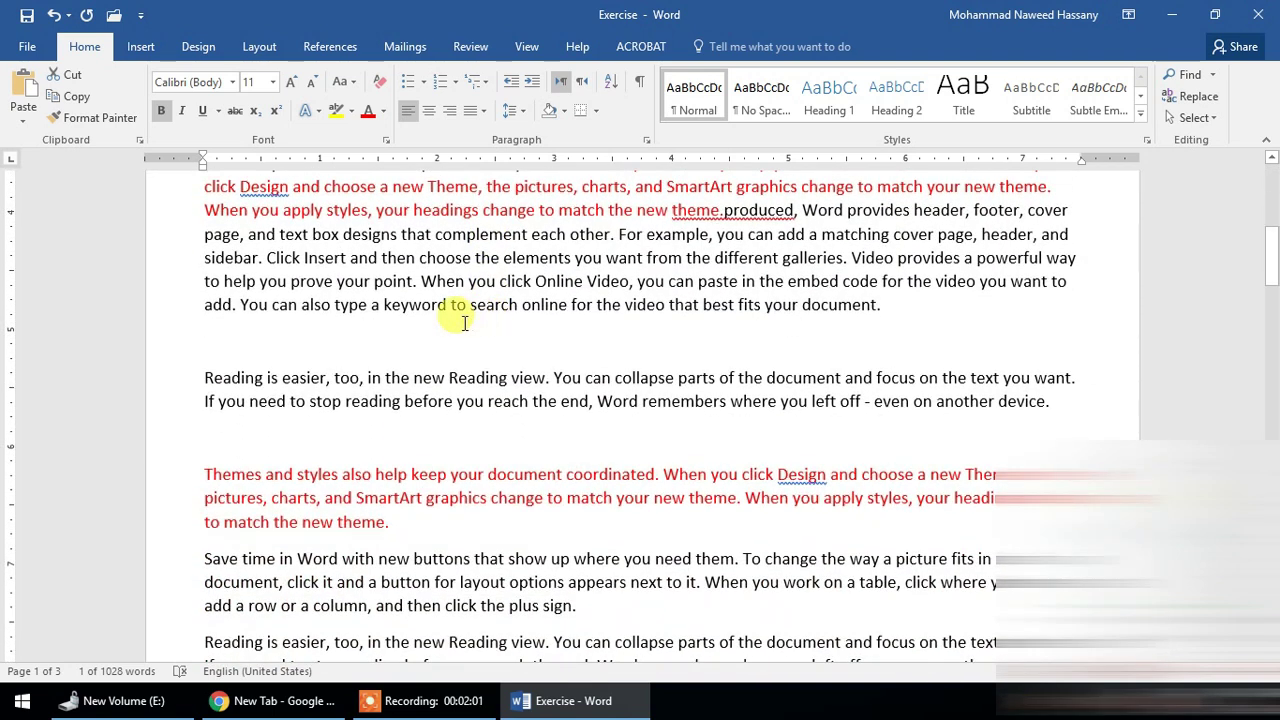
pyautogui.click(271, 337)
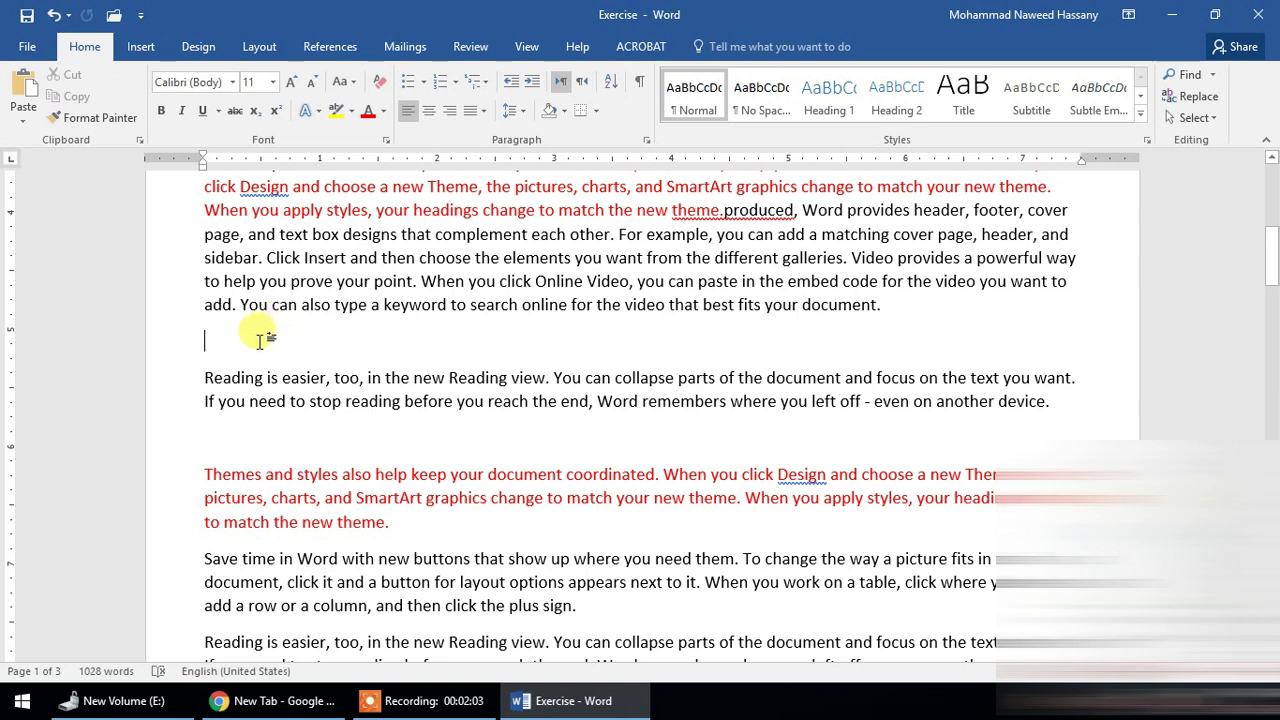
pyautogui.click(24, 122)
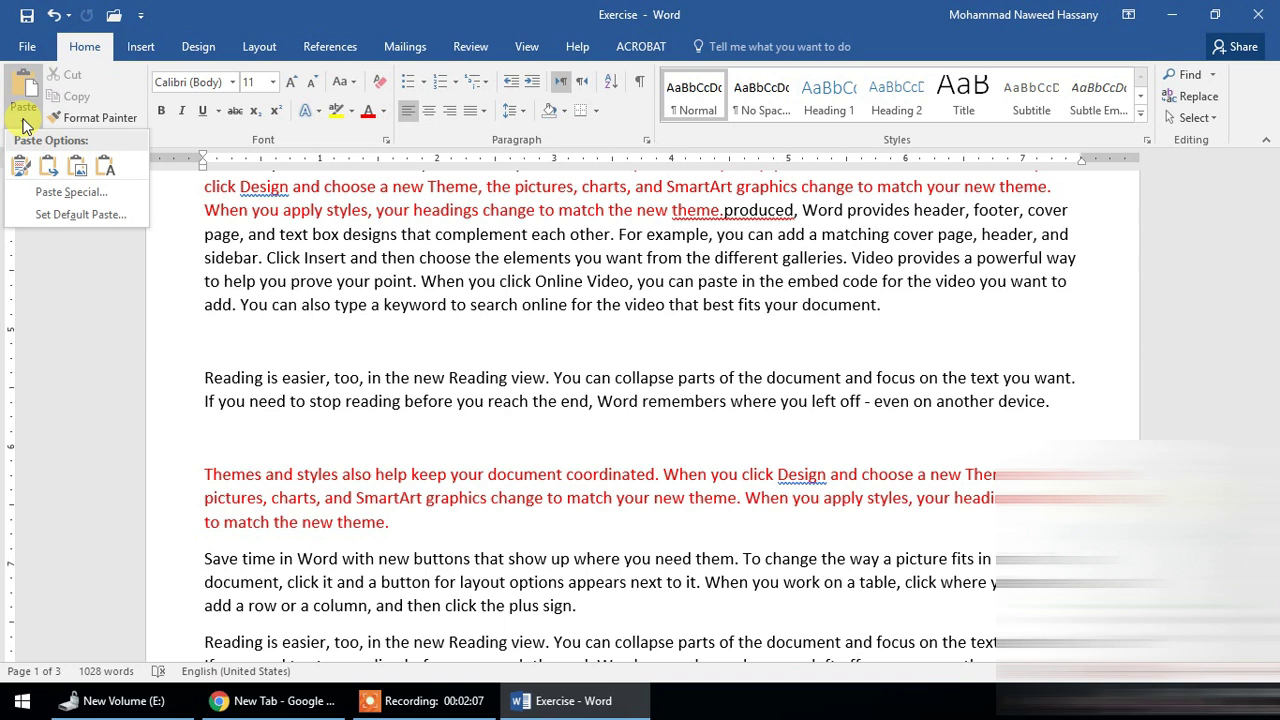
pyautogui.click(19, 170)
pyautogui.scroll(4, 409, 226)
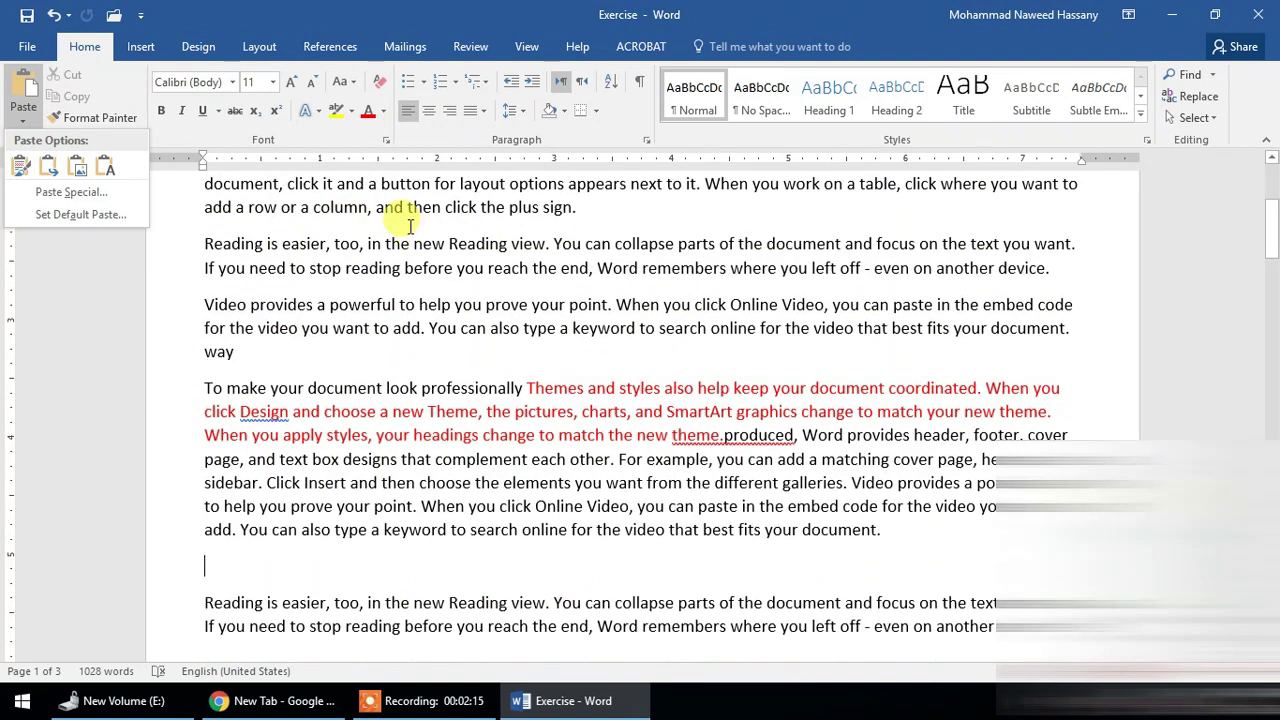
pyautogui.scroll(-1, 409, 226)
pyautogui.scroll(1, 400, 216)
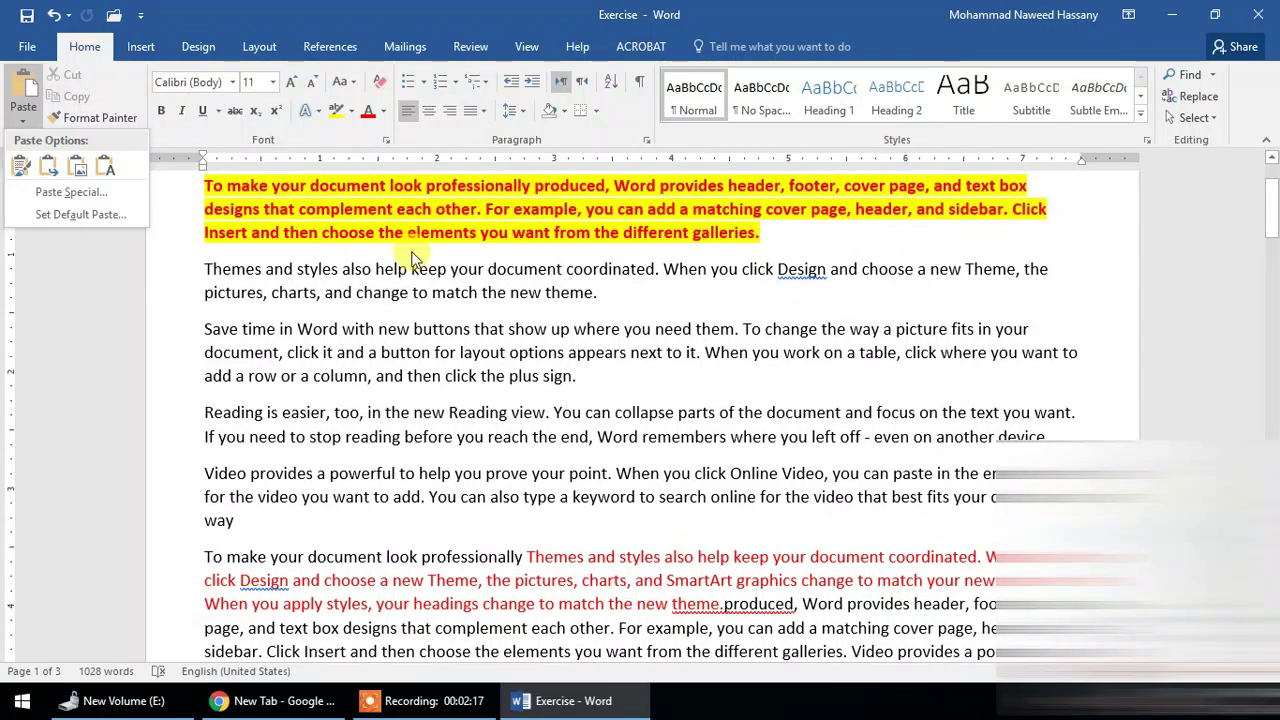
# Add a new line after the word "way" and paste the copied word there with Keep Source Formatting.
pyautogui.click(270, 517)
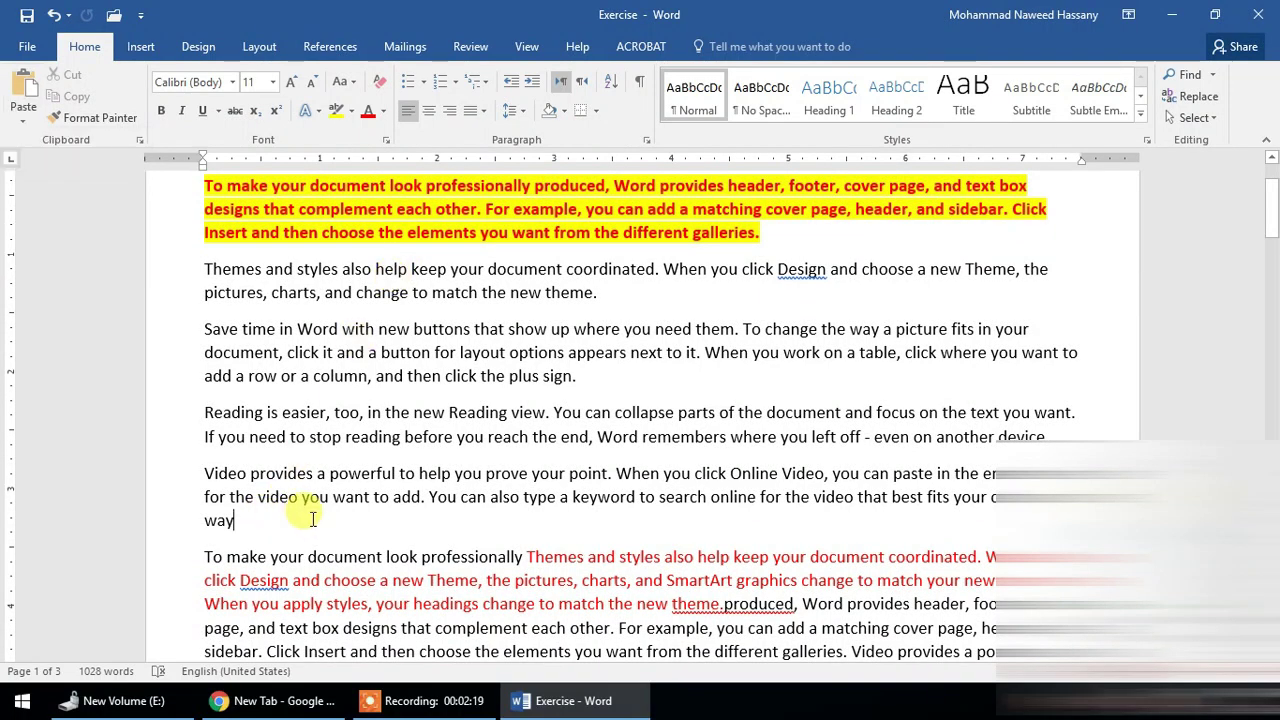
pyautogui.press('Return')
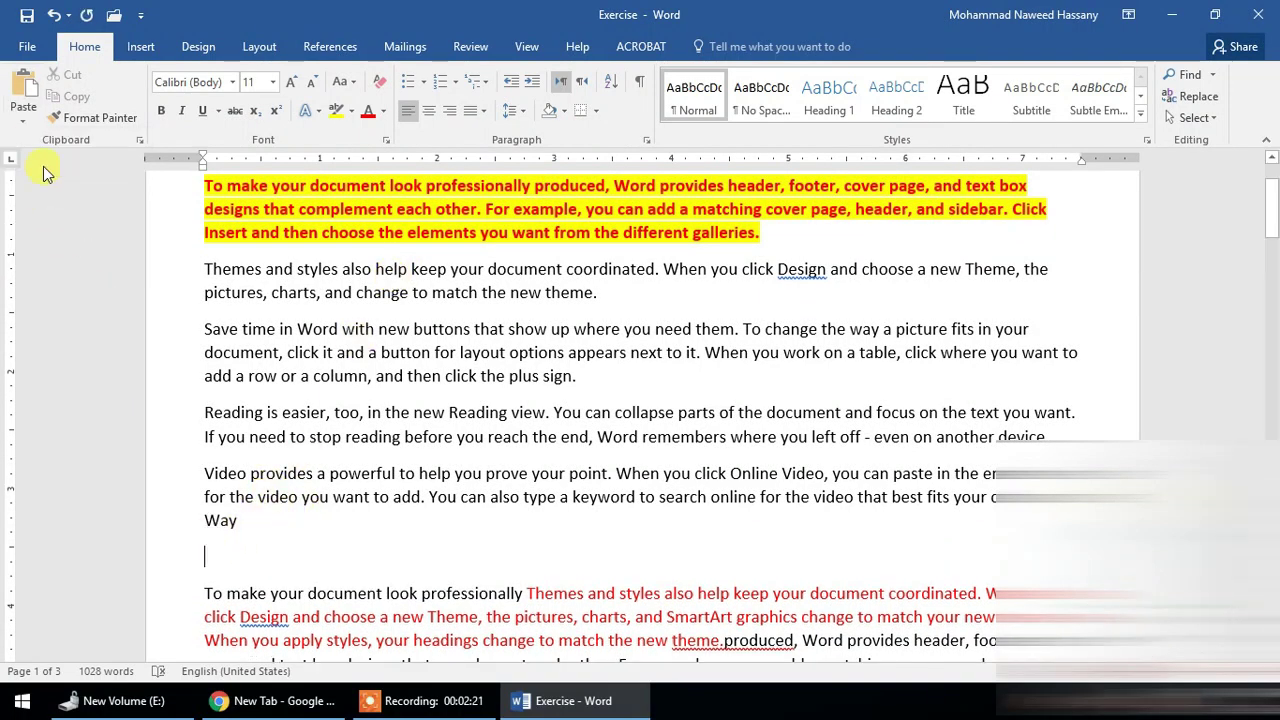
pyautogui.click(25, 125)
pyautogui.click(20, 166)
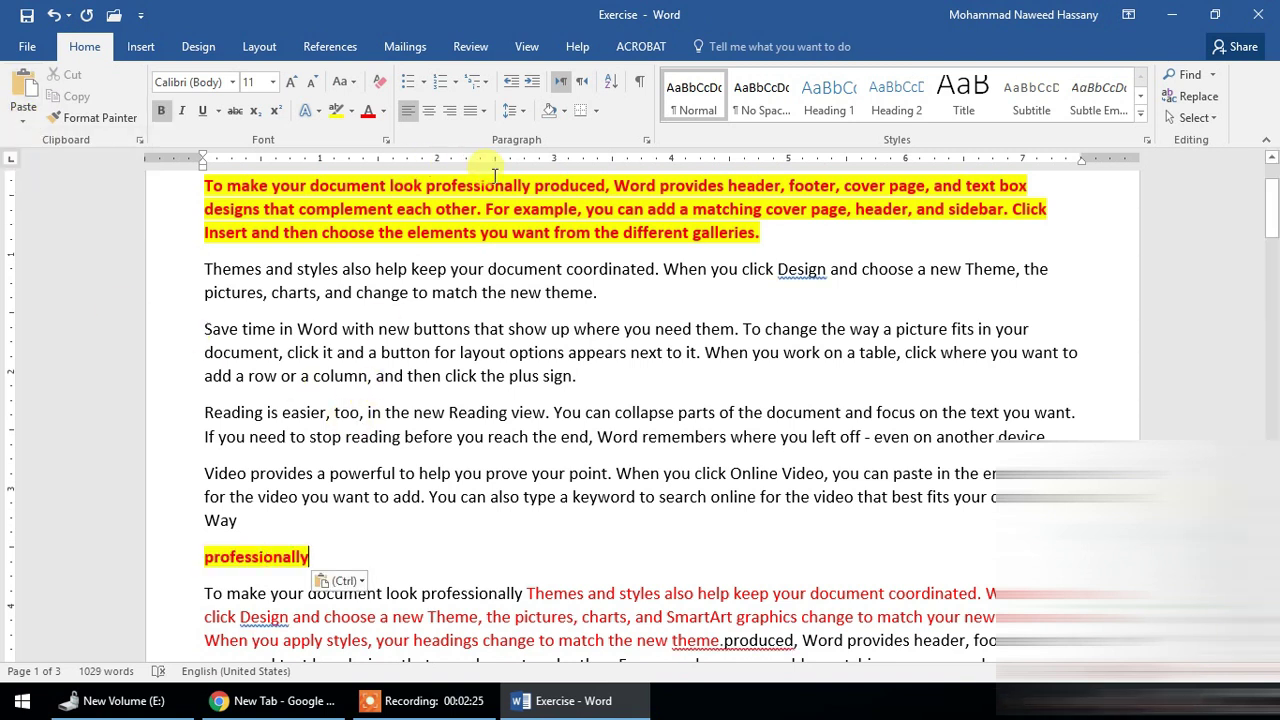
pyautogui.moveTo(293, 553); pyautogui.dragTo(320, 555)
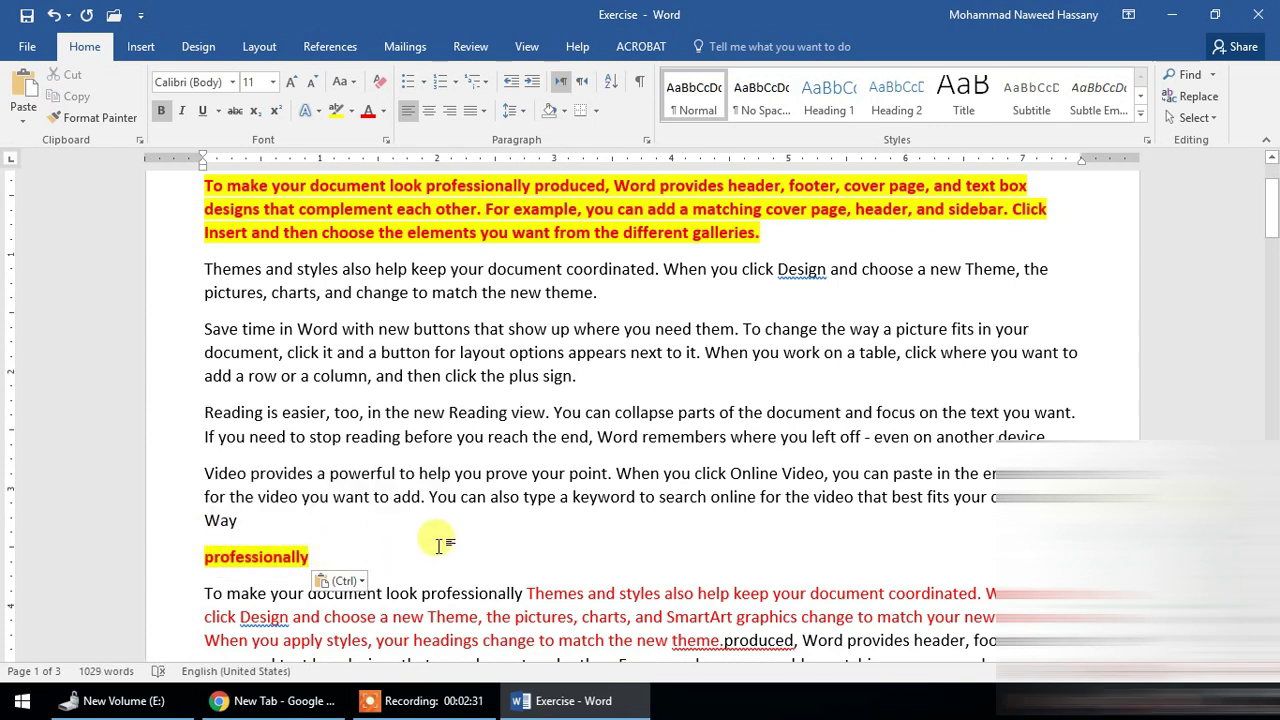
# Copy the word "example" from the bold, yellow-highlighted paragraph at the start of the document.
pyautogui.doubleClick(262, 557)
pyautogui.scroll(3, 488, 355)
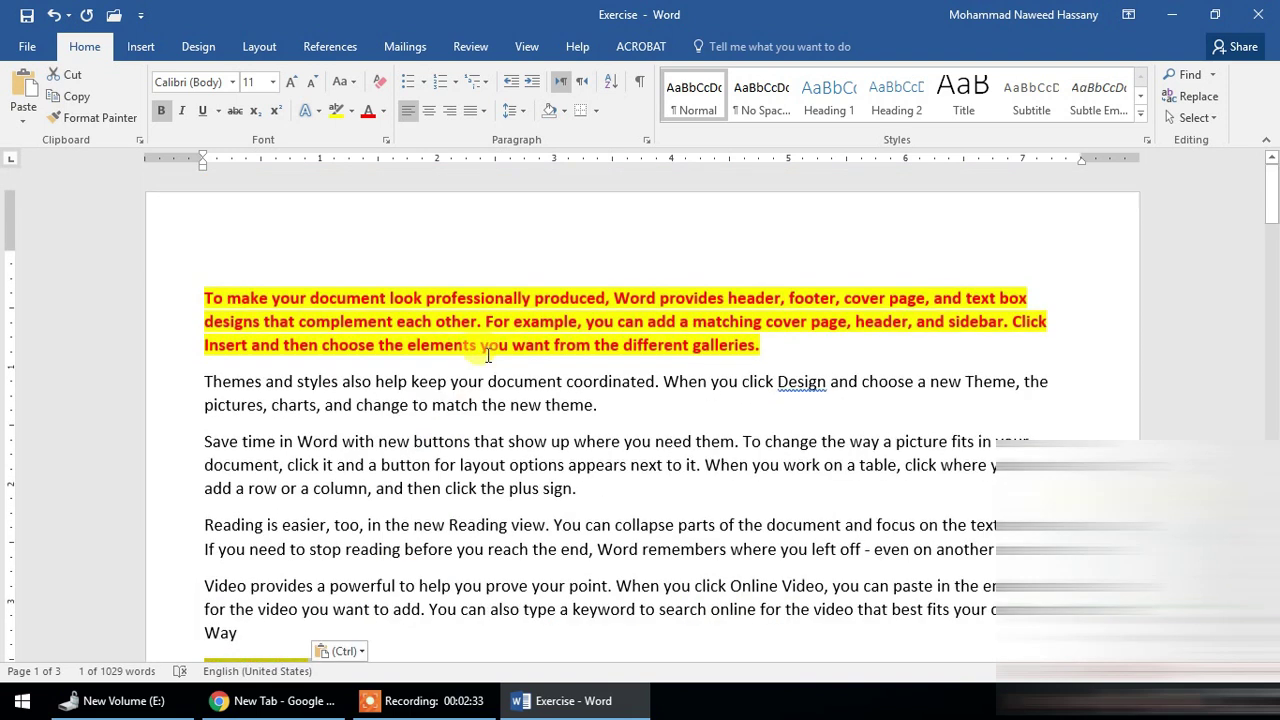
pyautogui.doubleClick(549, 330)
pyautogui.hotkey('ctrl', 'c')
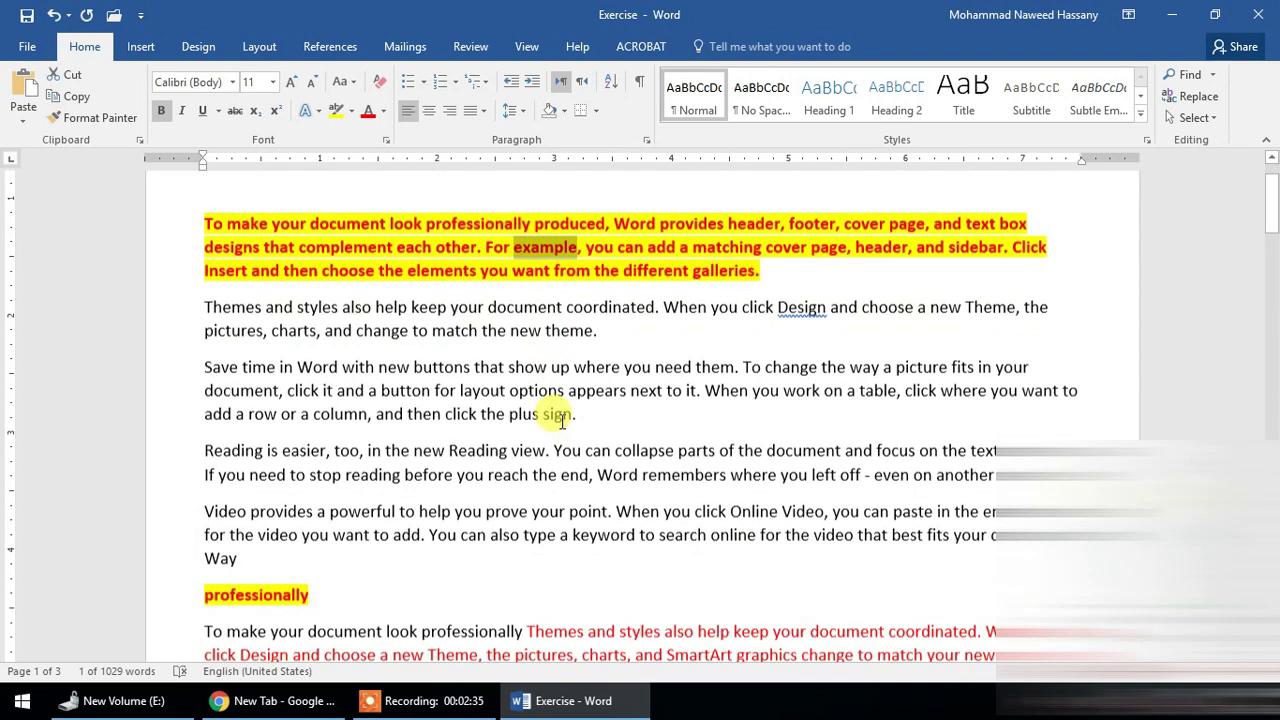
# Paste the copied word after "plus sign." at the end of the "Save time in Word" paragraph with Keep Text Only.
pyautogui.scroll(-3, 560, 408)
pyautogui.click(561, 406)
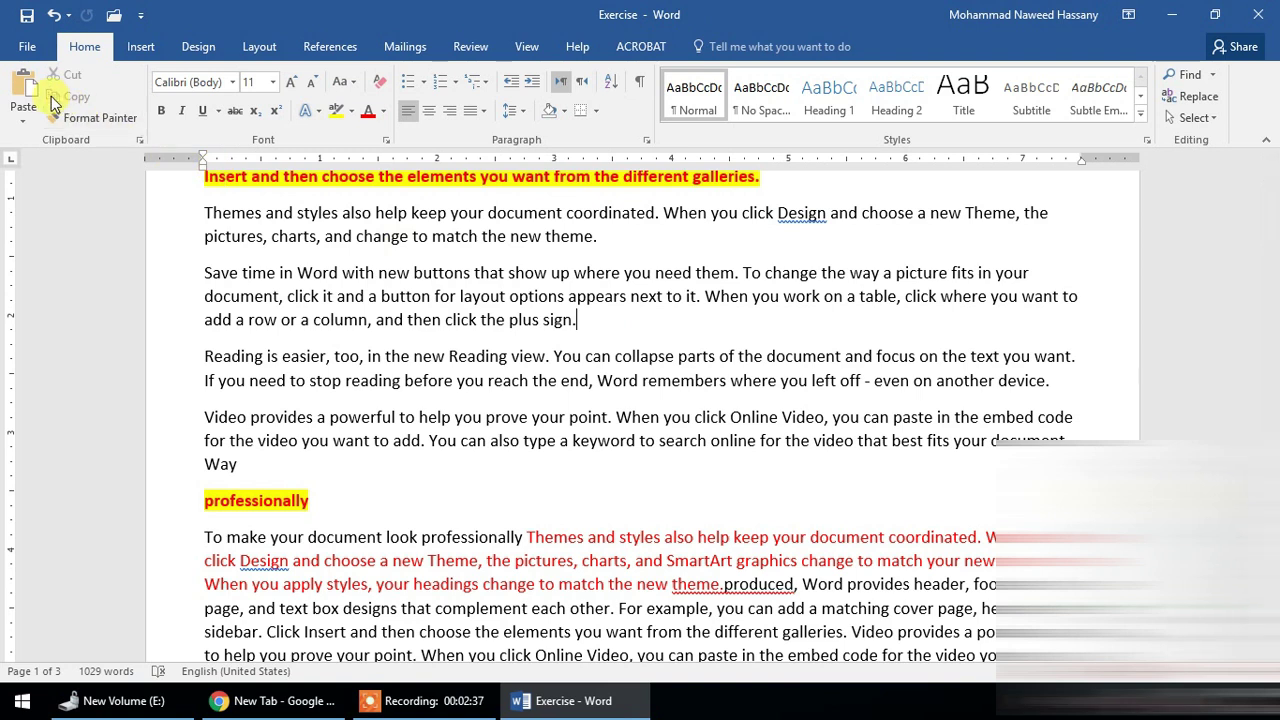
pyautogui.click(20, 118)
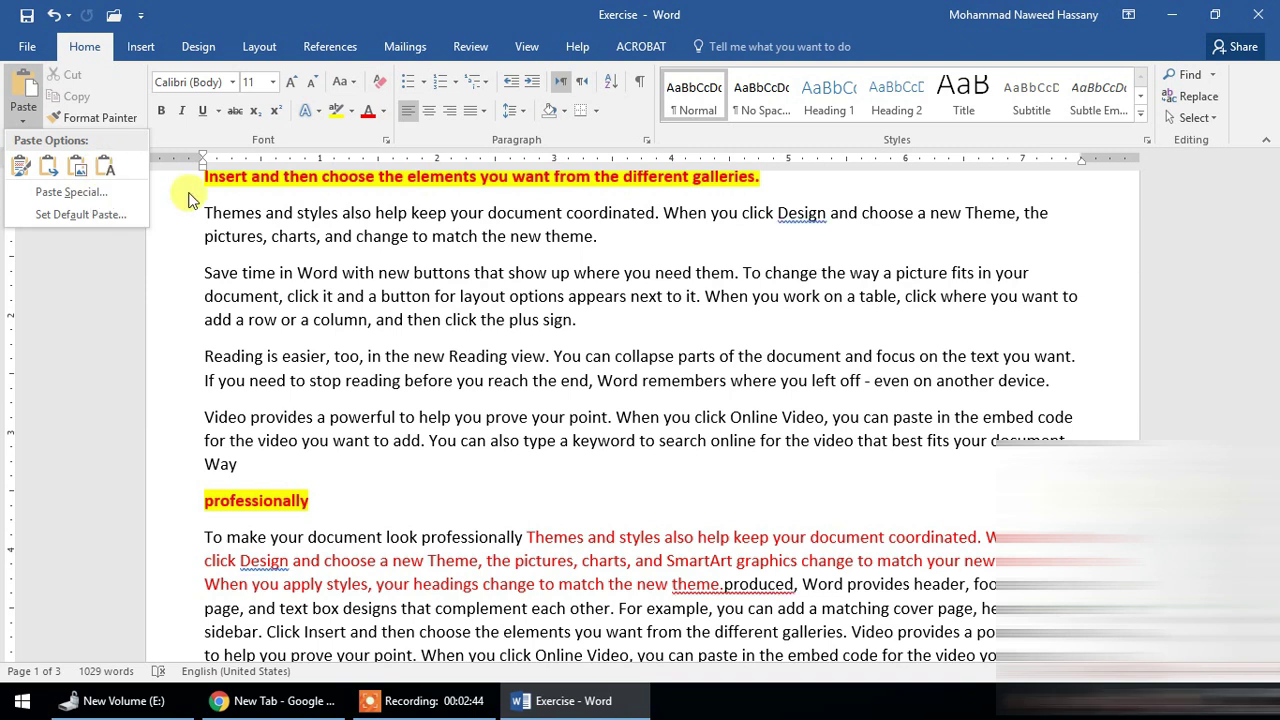
pyautogui.click(106, 175)
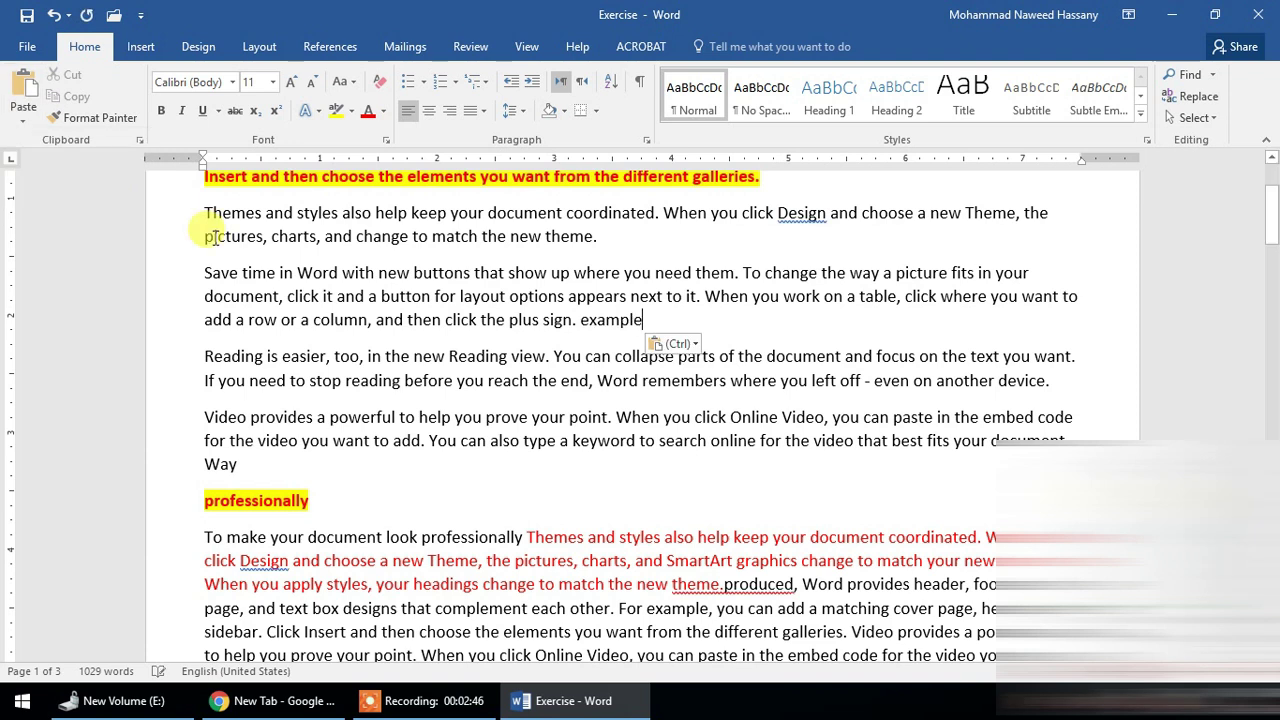
pyautogui.scroll(1, 588, 305)
pyautogui.scroll(3, 588, 305)
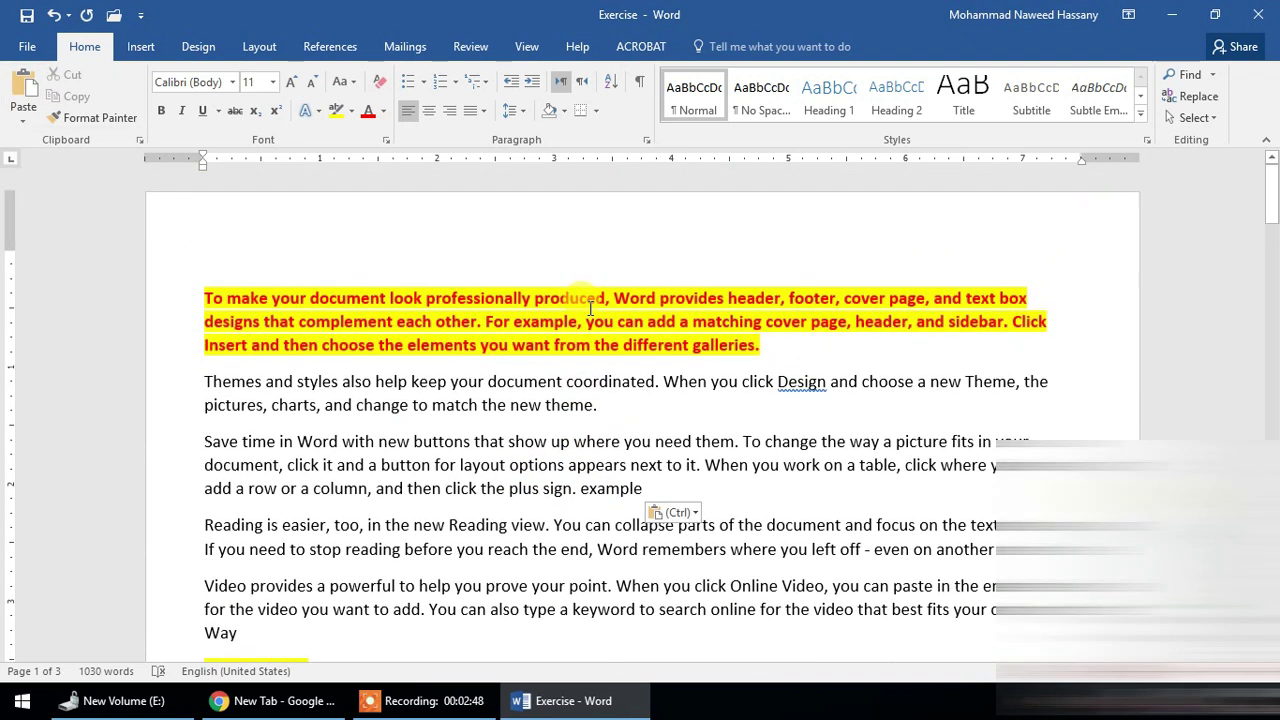
pyautogui.scroll(-2, 600, 360)
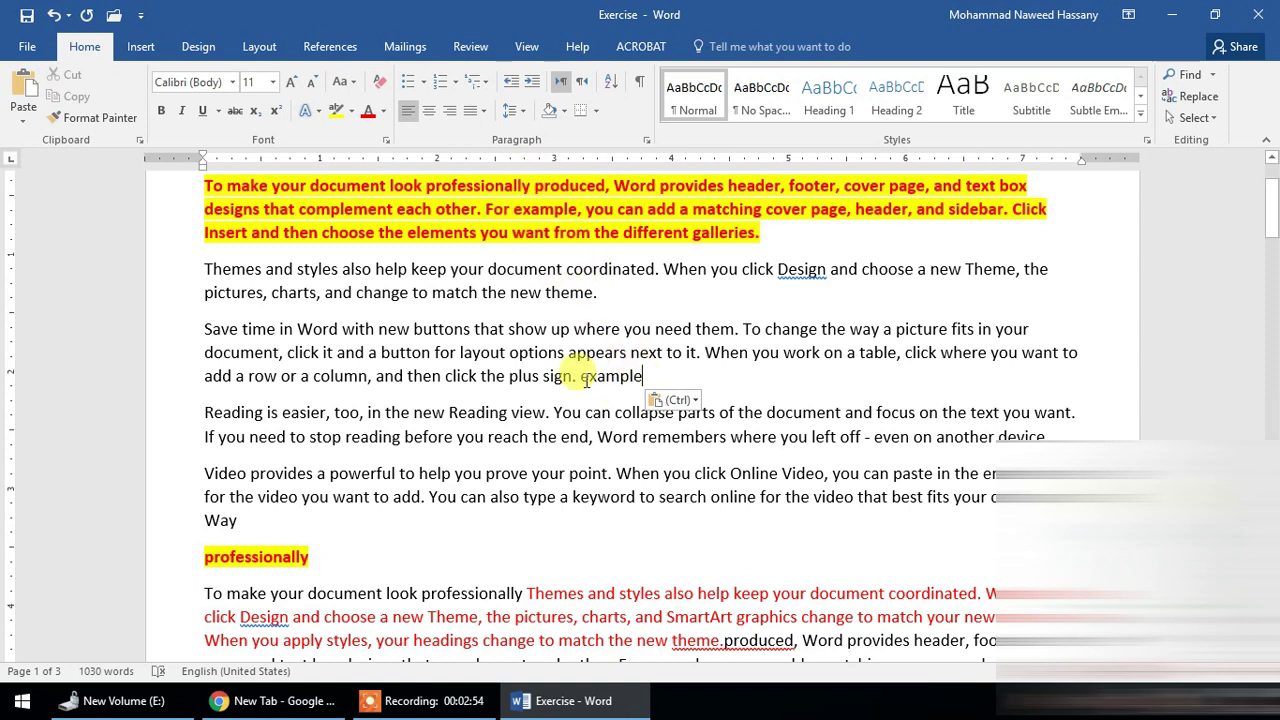
pyautogui.moveTo(647, 375); pyautogui.dragTo(585, 379)
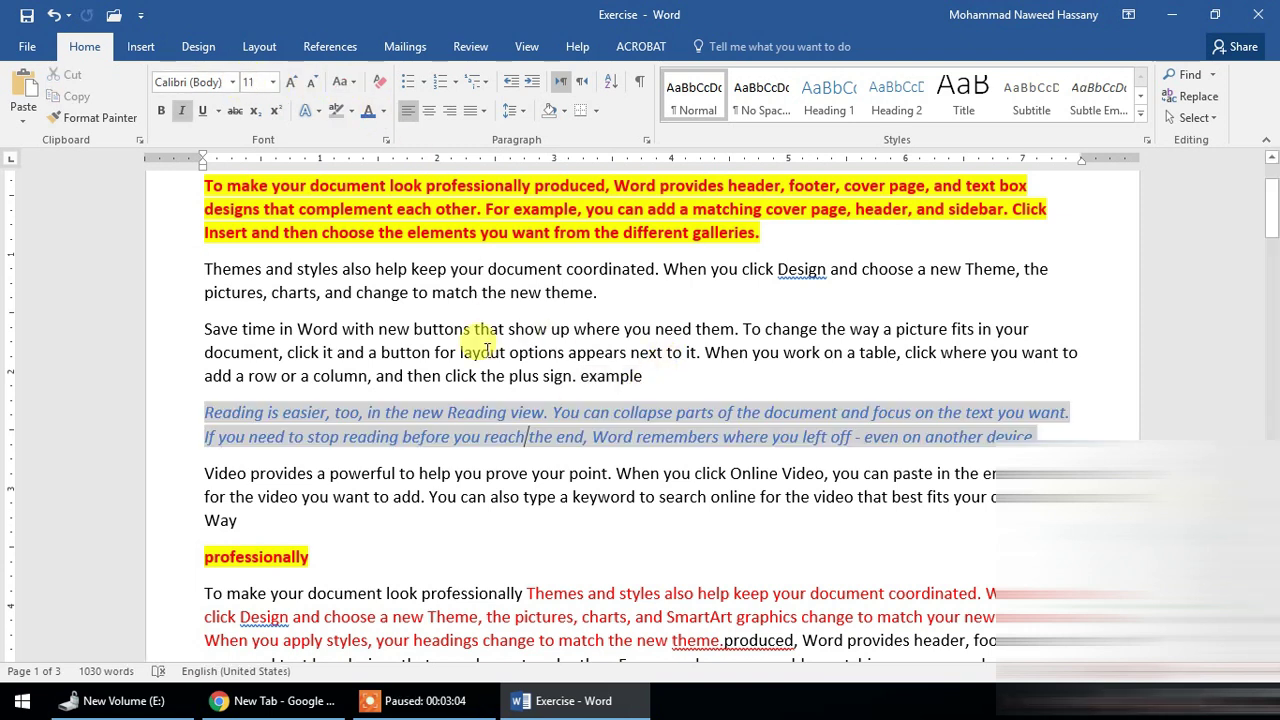
# Copy the word "choose" from the bold, yellow-highlighted first paragraph.
pyautogui.scroll(2, 478, 347)
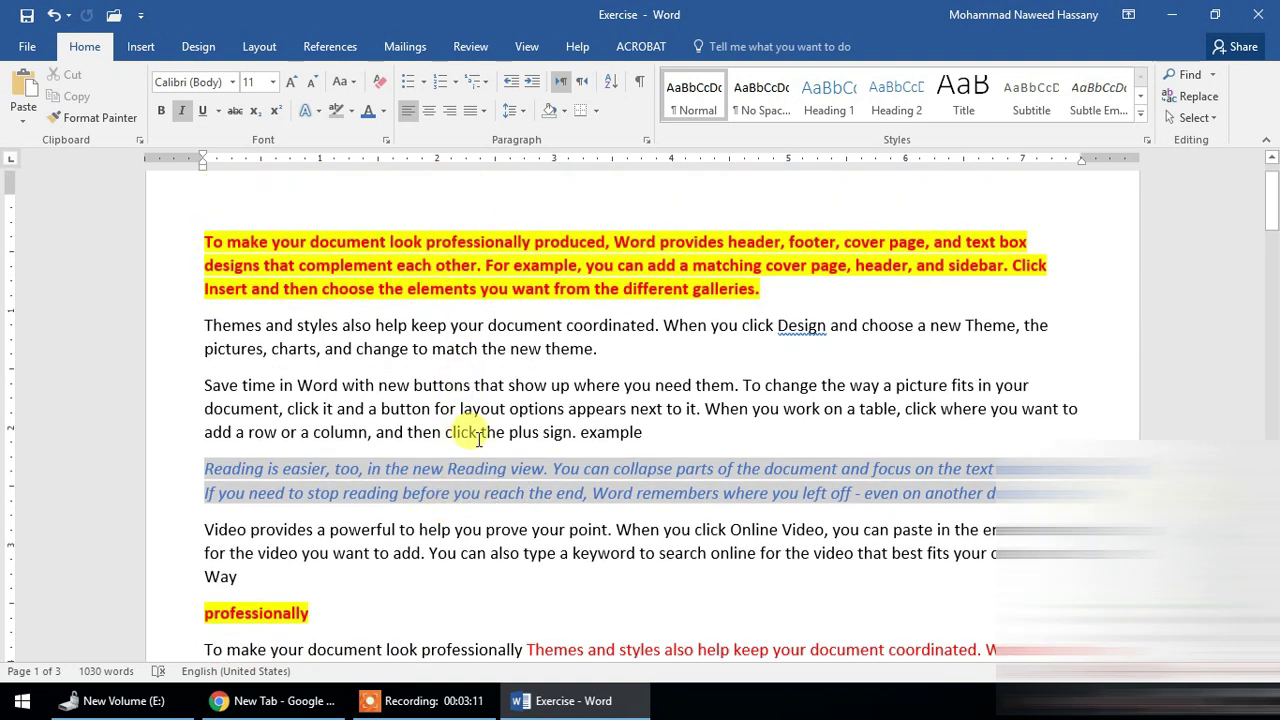
pyautogui.doubleClick(350, 288)
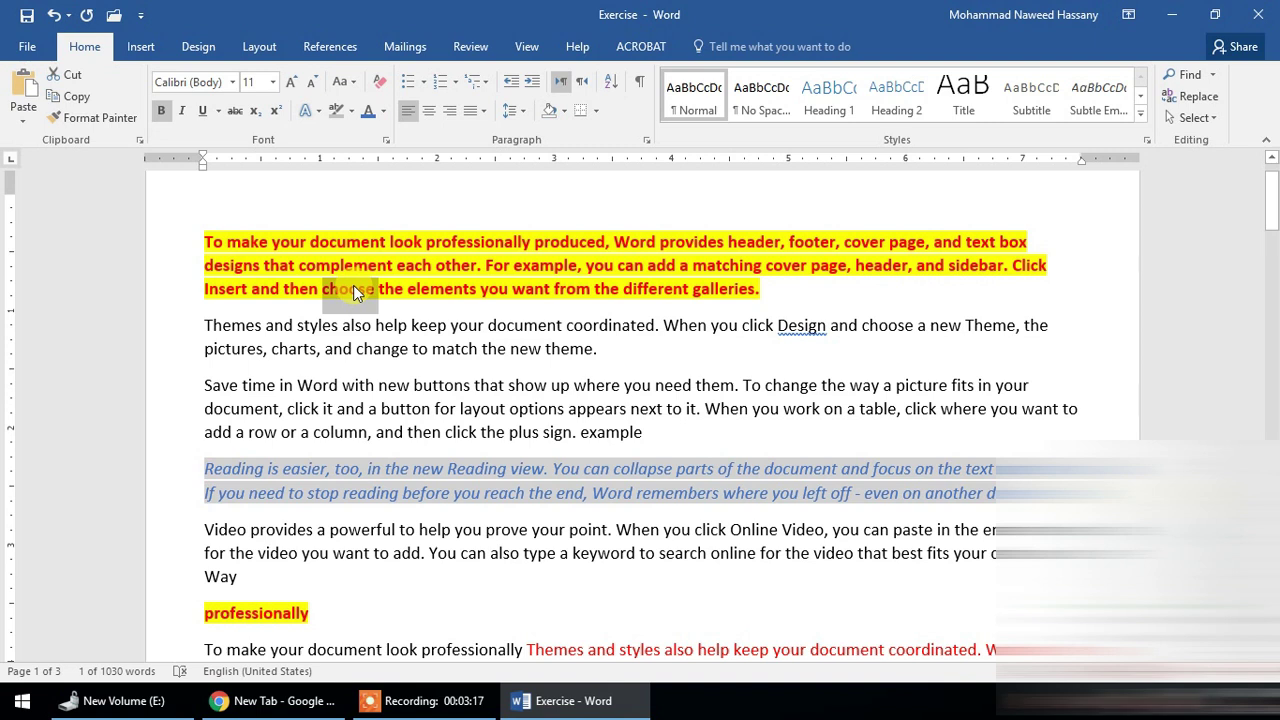
pyautogui.rightClick(353, 285)
pyautogui.click(422, 324)
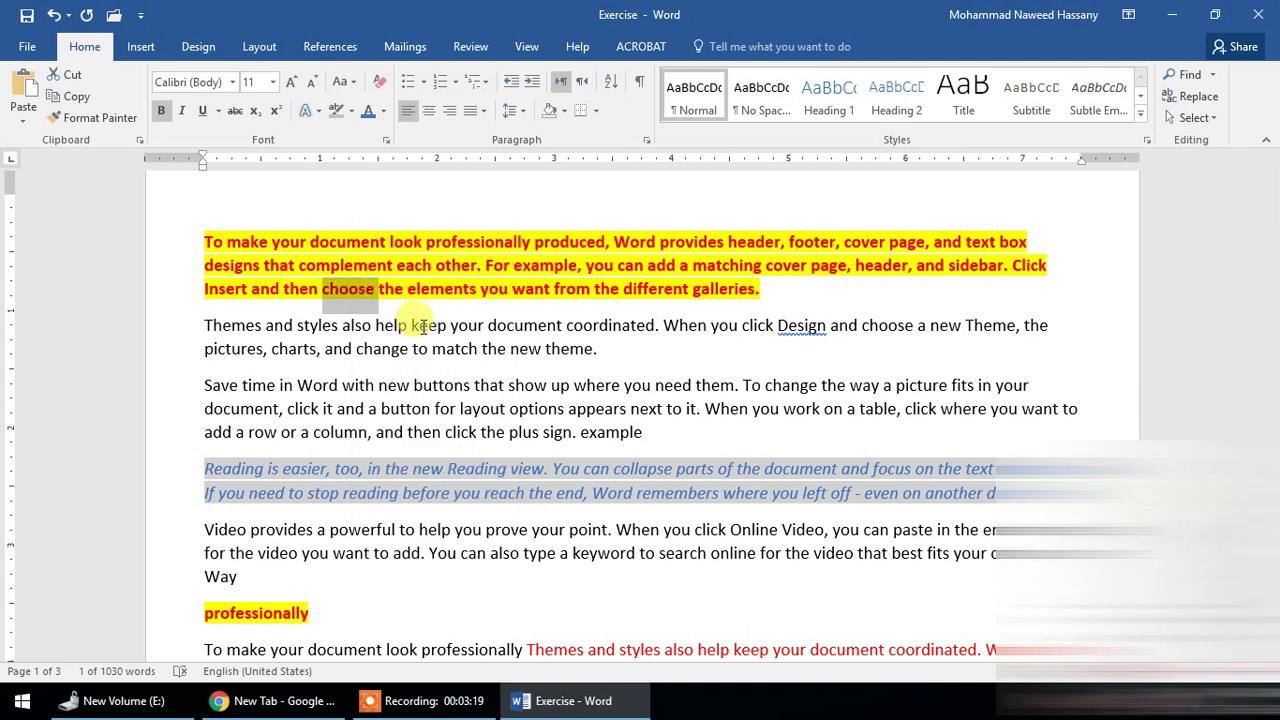
# Paste the copied word after "Reading view." in the blue italic paragraph with Merge Formatting.
pyautogui.scroll(-1, 460, 432)
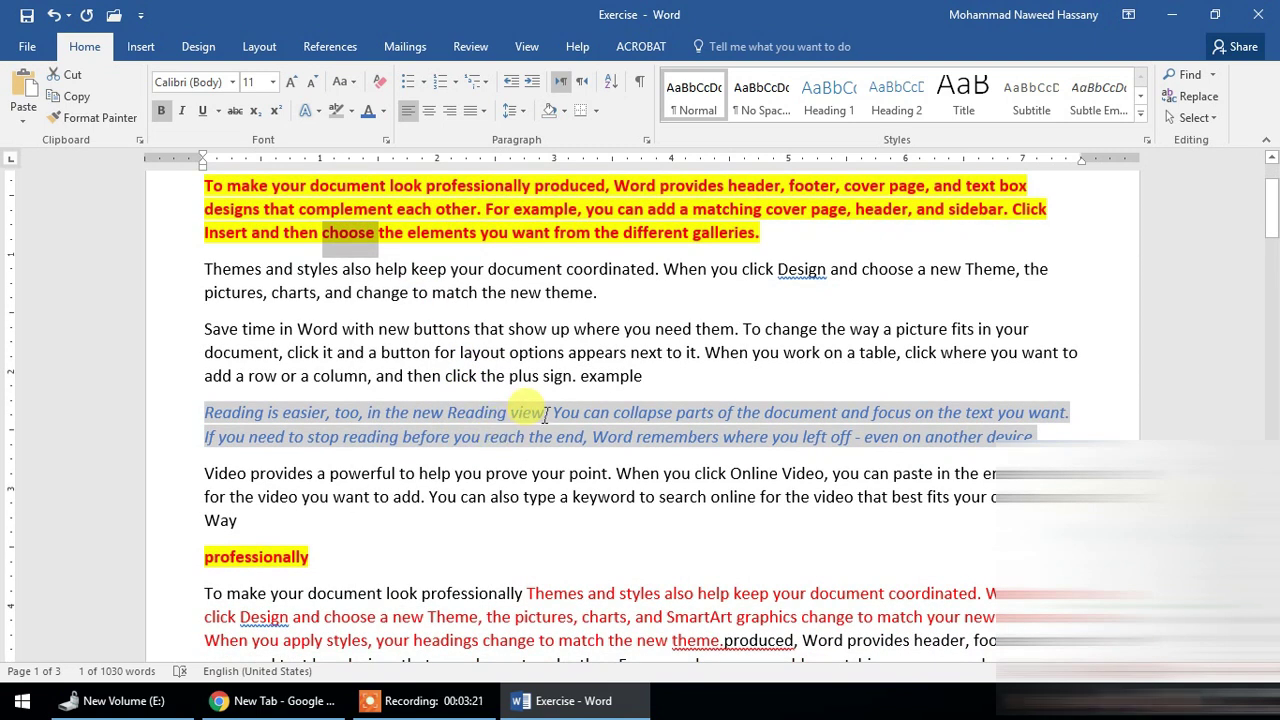
pyautogui.click(546, 414)
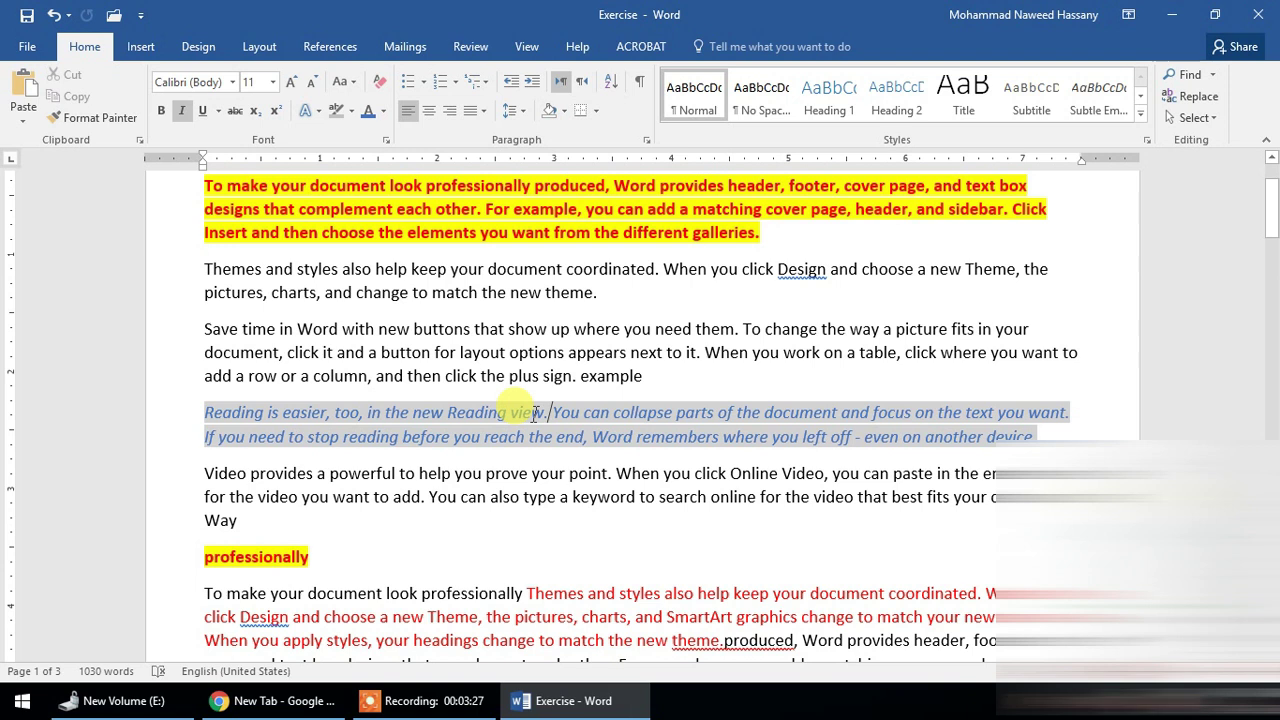
pyautogui.click(24, 117)
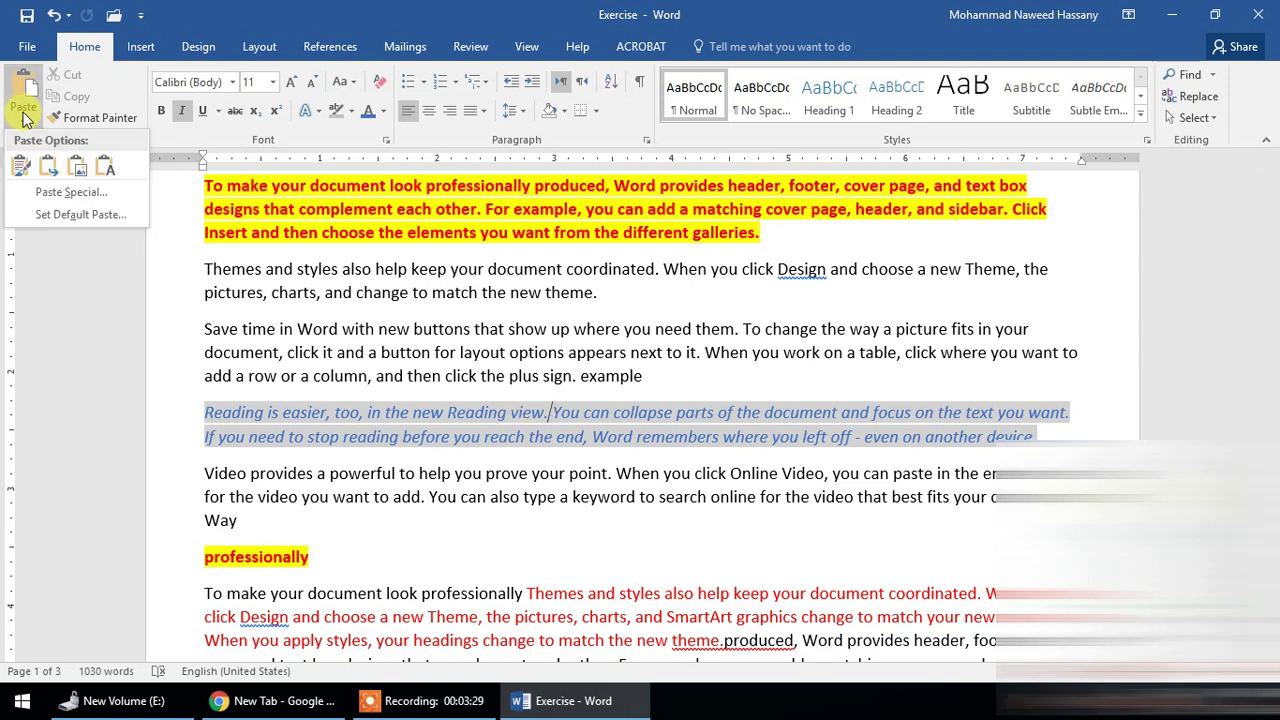
pyautogui.click(48, 167)
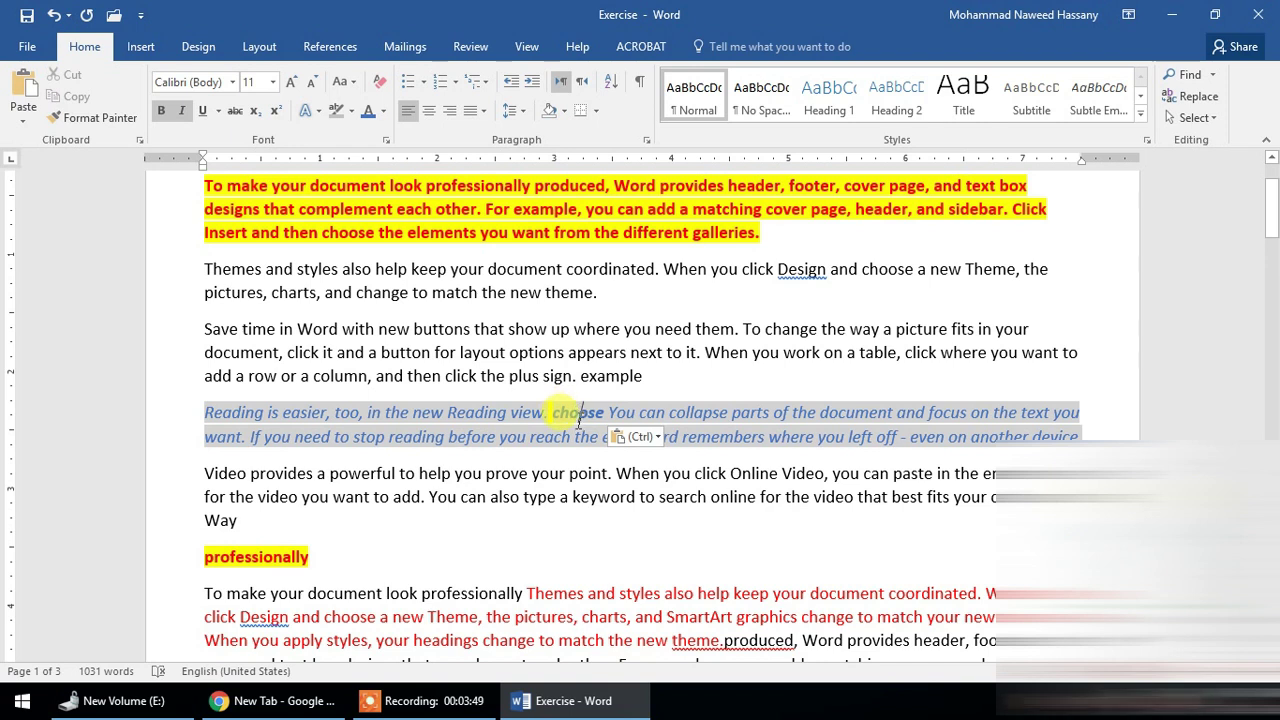
# Set the words "remembers where you left off" in the blue italic paragraph to the Algerian font and underline them.
pyautogui.moveTo(768, 437); pyautogui.dragTo(898, 440)
pyautogui.click(226, 83)
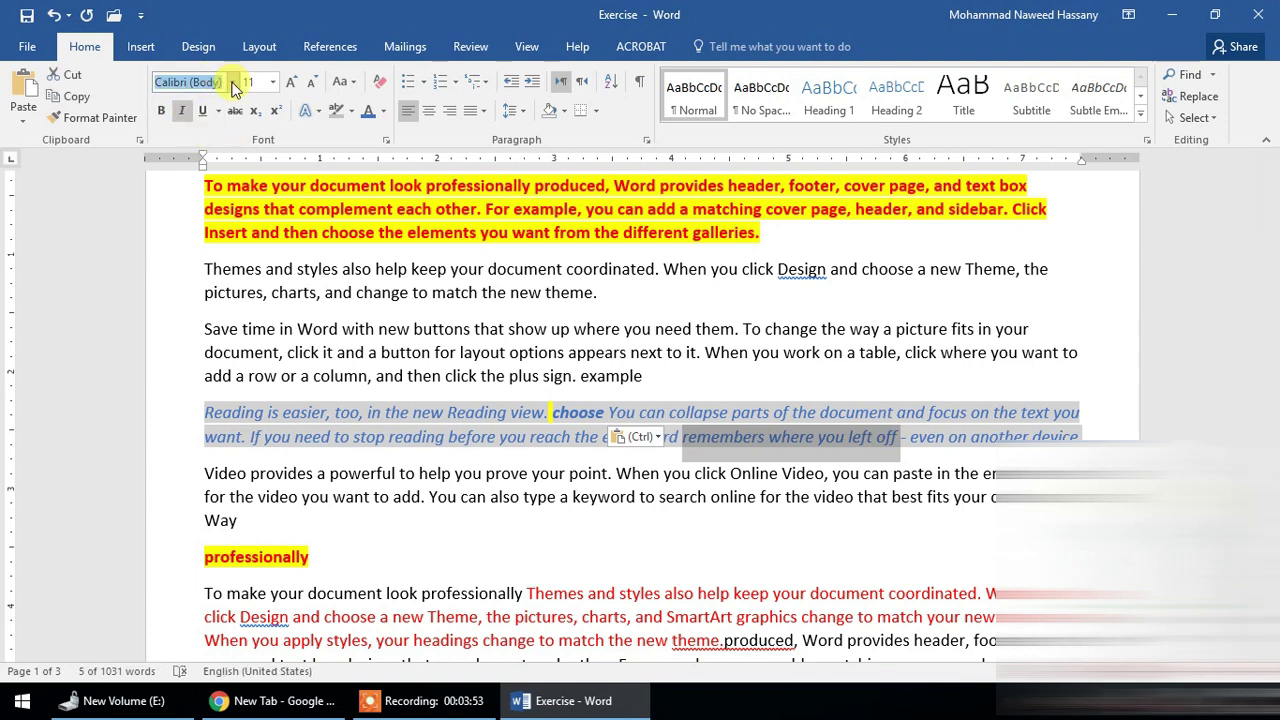
pyautogui.click(237, 85)
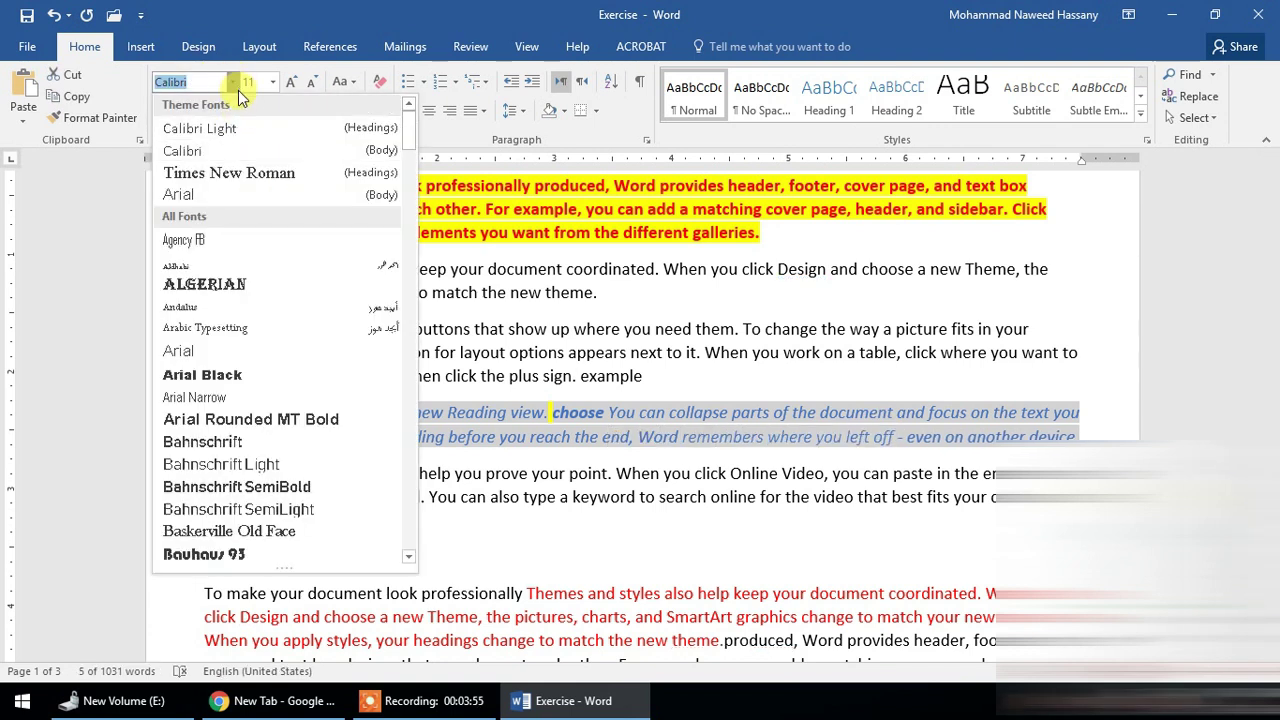
pyautogui.click(230, 286)
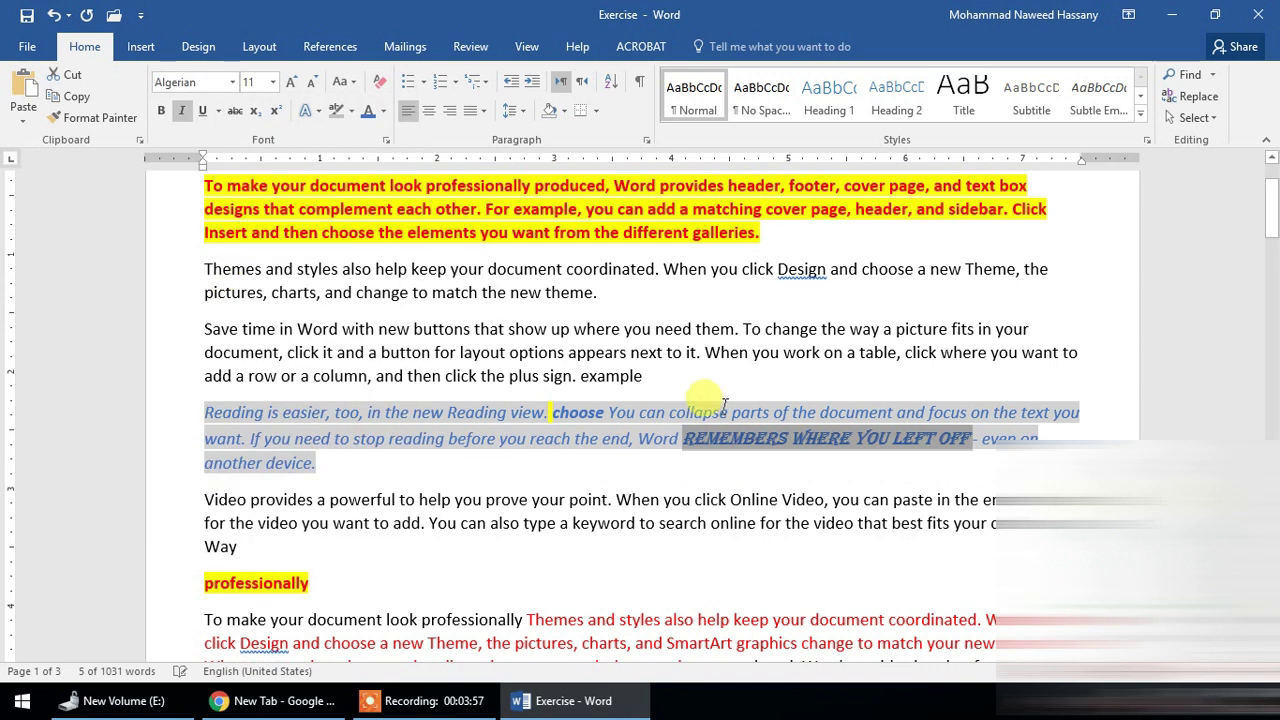
pyautogui.click(203, 113)
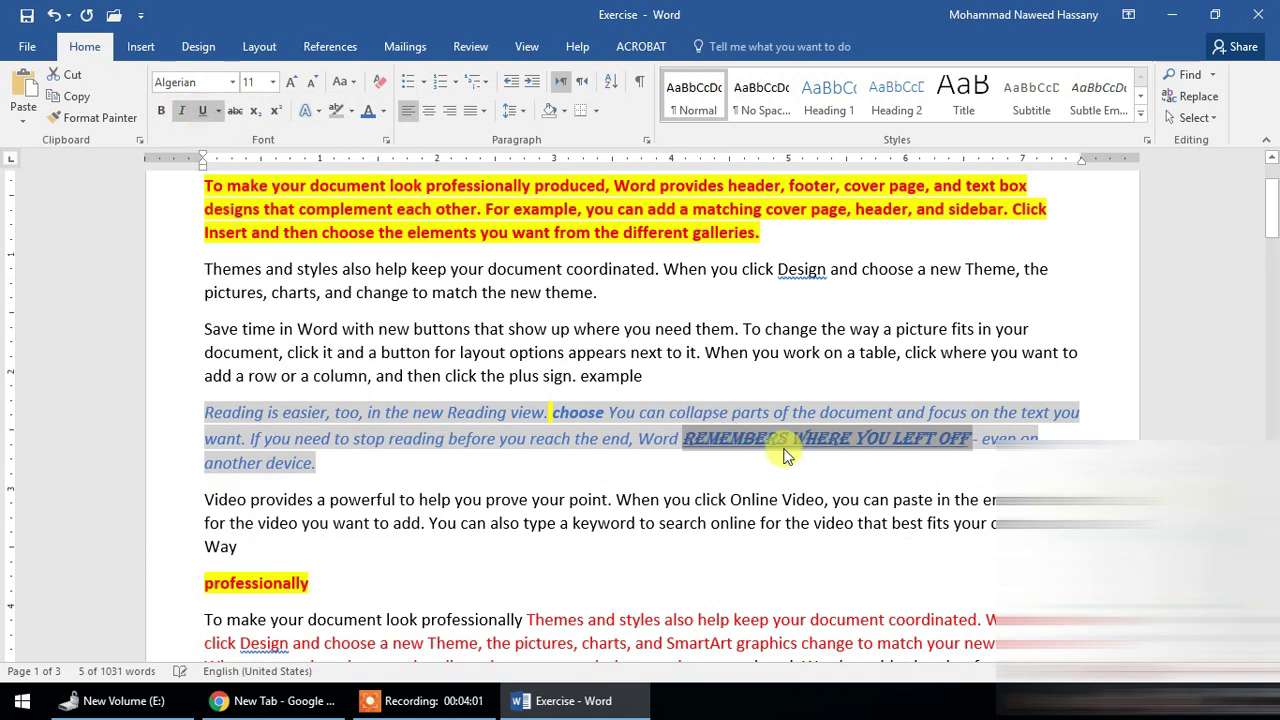
# Copy the word "where" from the underlined Algerian text.
pyautogui.click(755, 440)
pyautogui.doubleClick(820, 440)
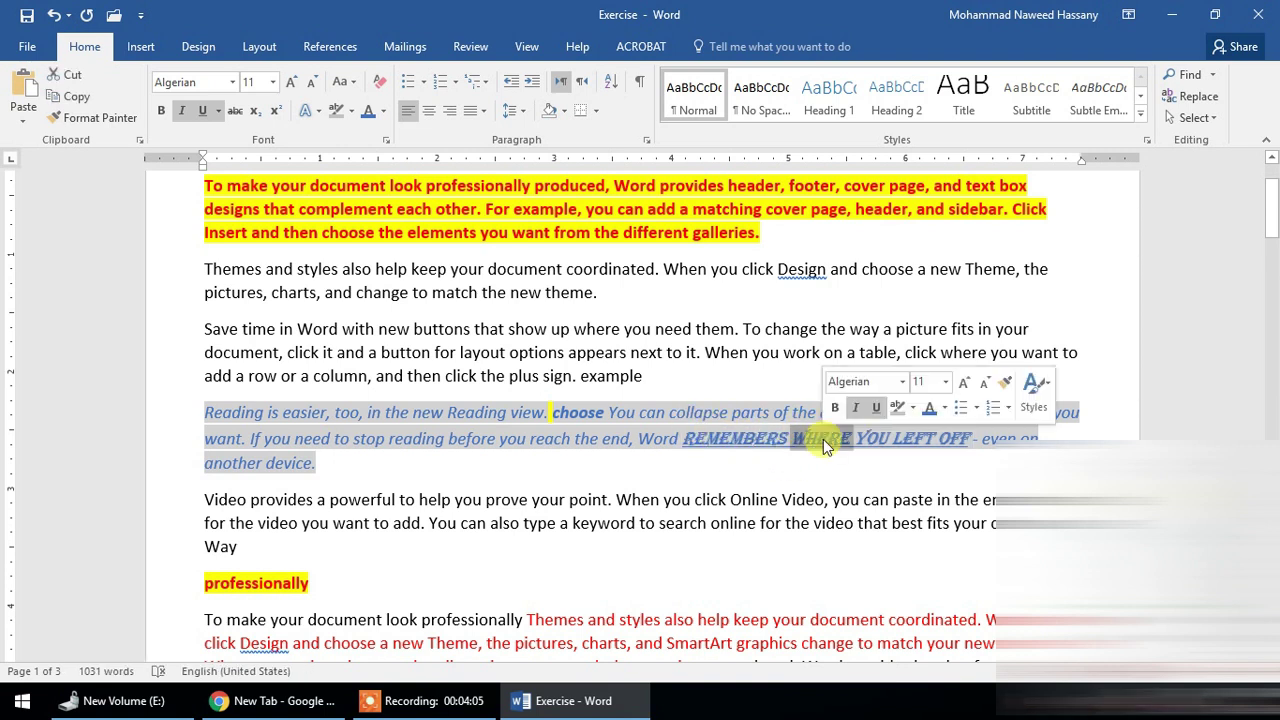
pyautogui.rightClick(824, 445)
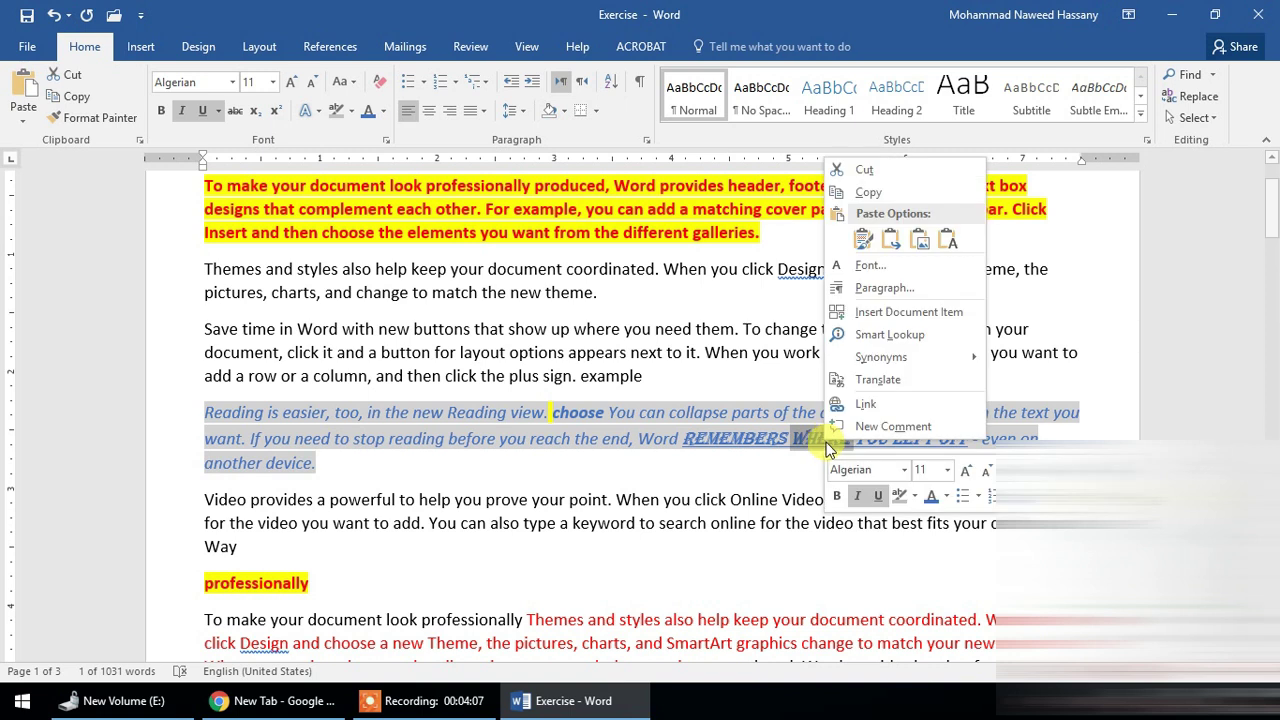
pyautogui.click(852, 195)
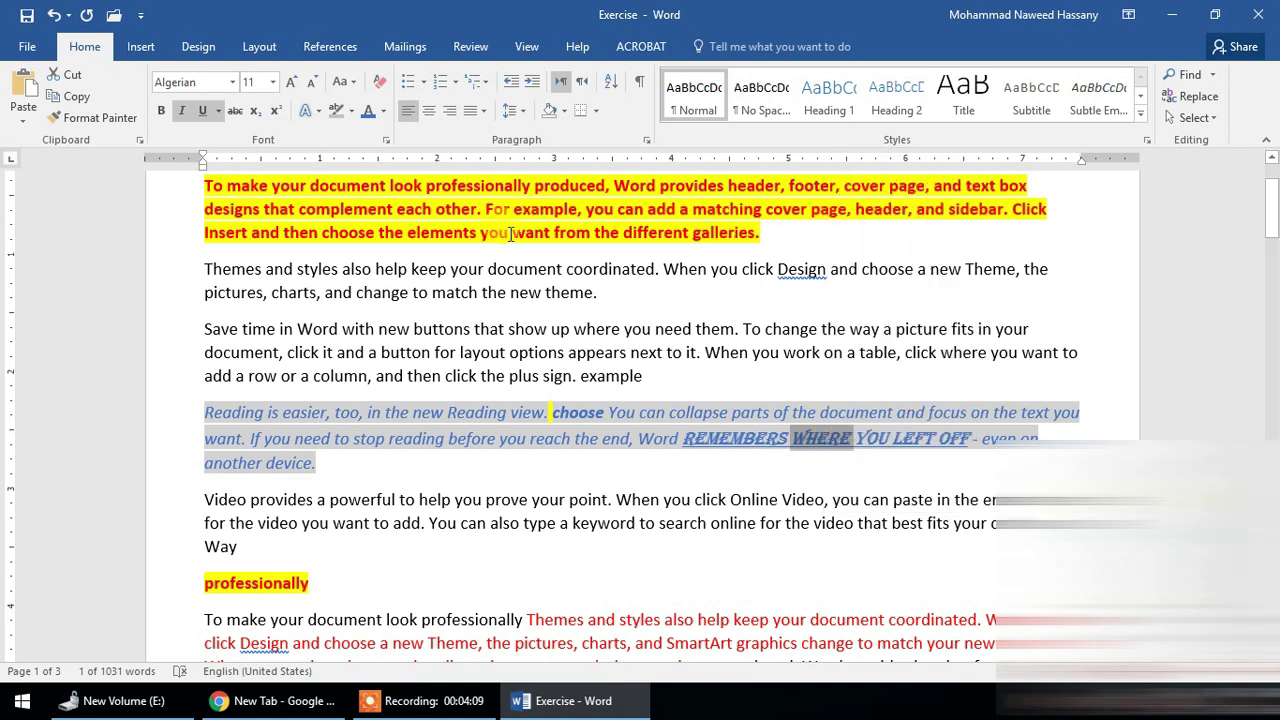
# Paste the copied word after "each other." in the yellow-highlighted paragraph with Merge Formatting and compare its formatting with the source text.
pyautogui.scroll(1, 511, 234)
pyautogui.click(486, 266)
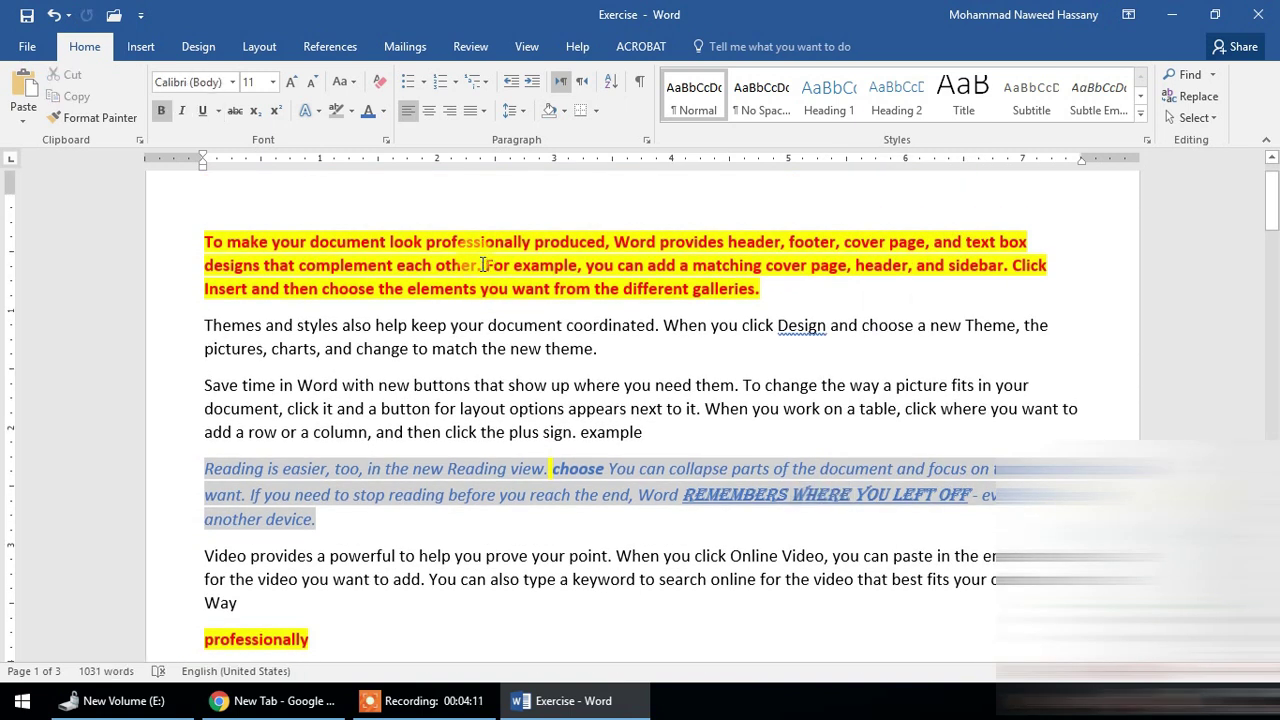
pyautogui.rightClick(481, 263)
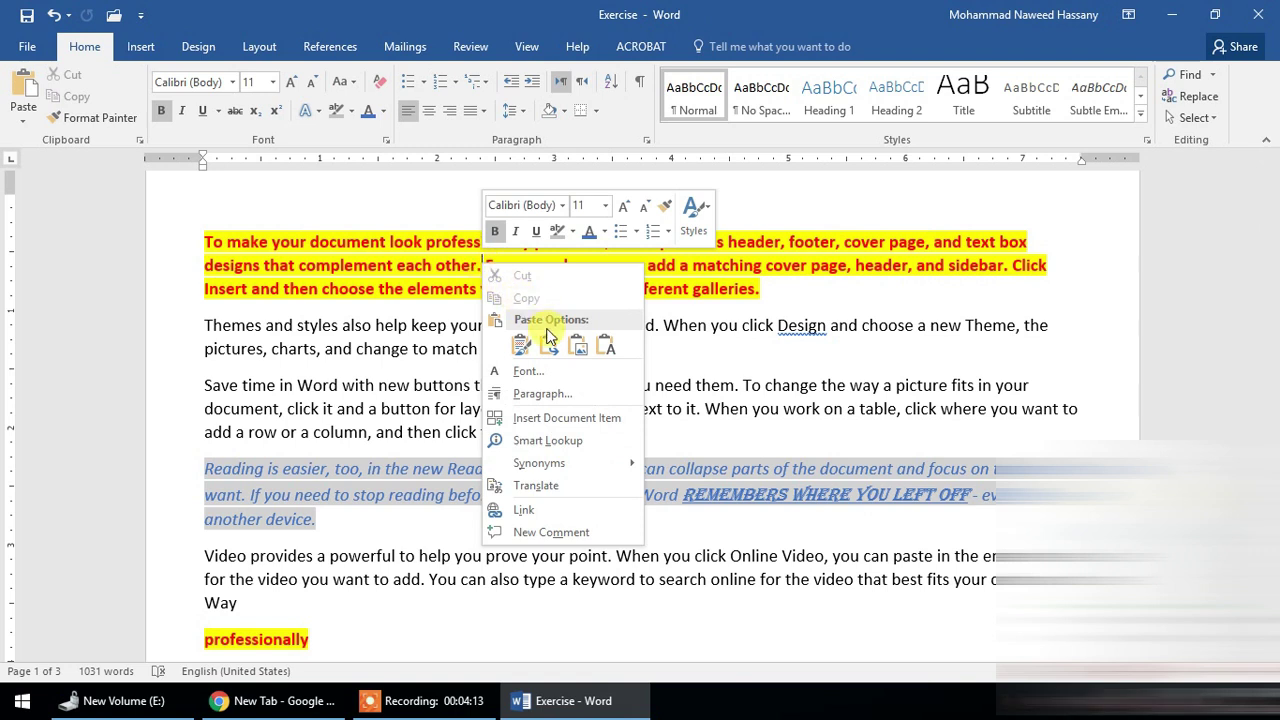
pyautogui.click(548, 347)
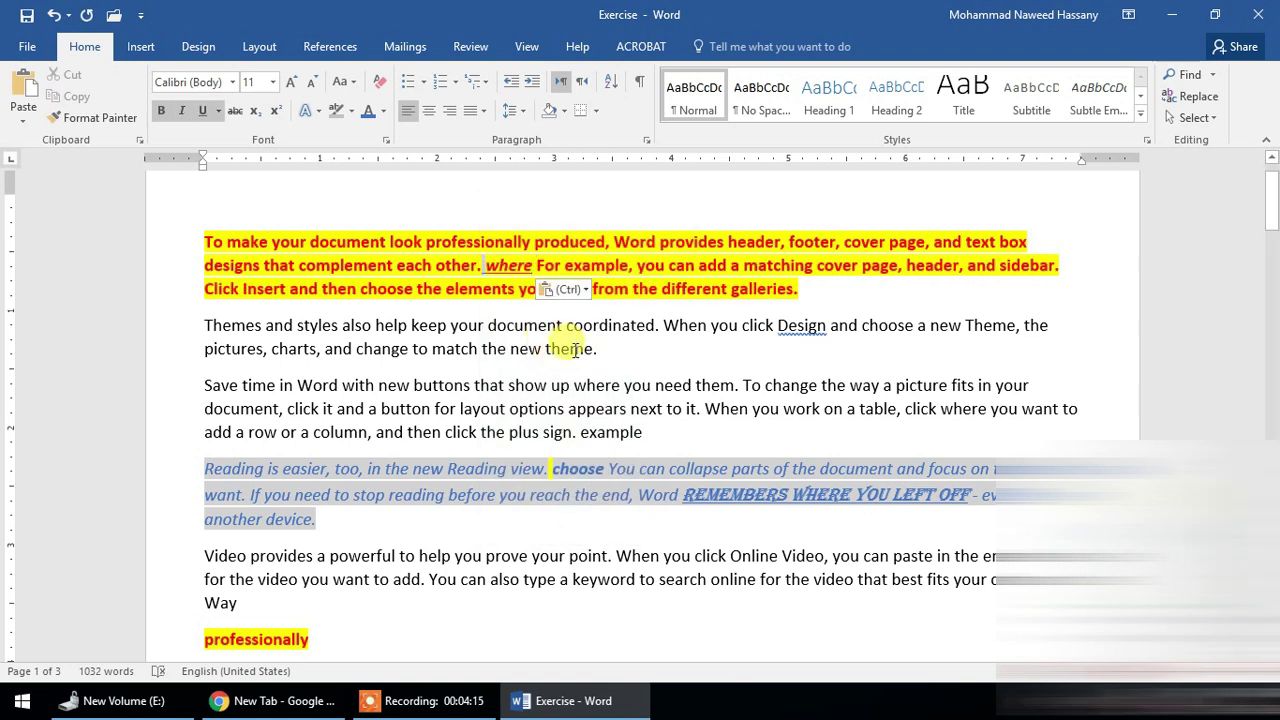
pyautogui.doubleClick(495, 263)
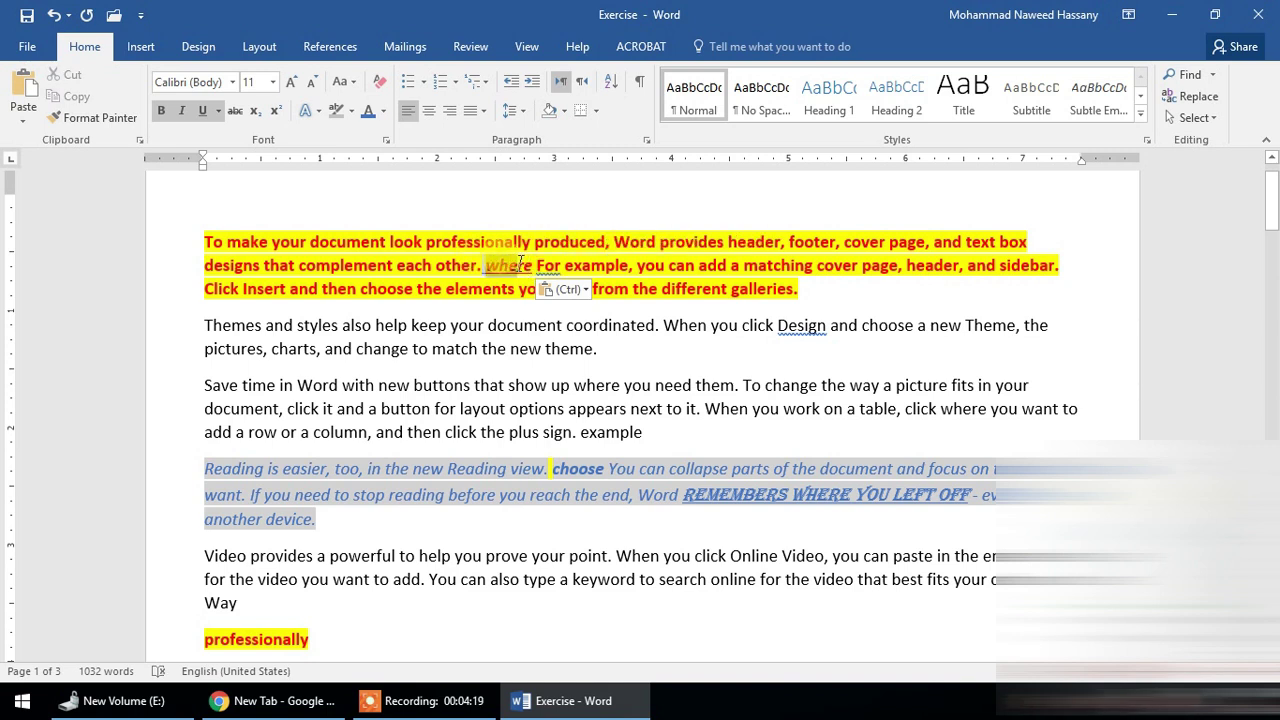
pyautogui.click(645, 471)
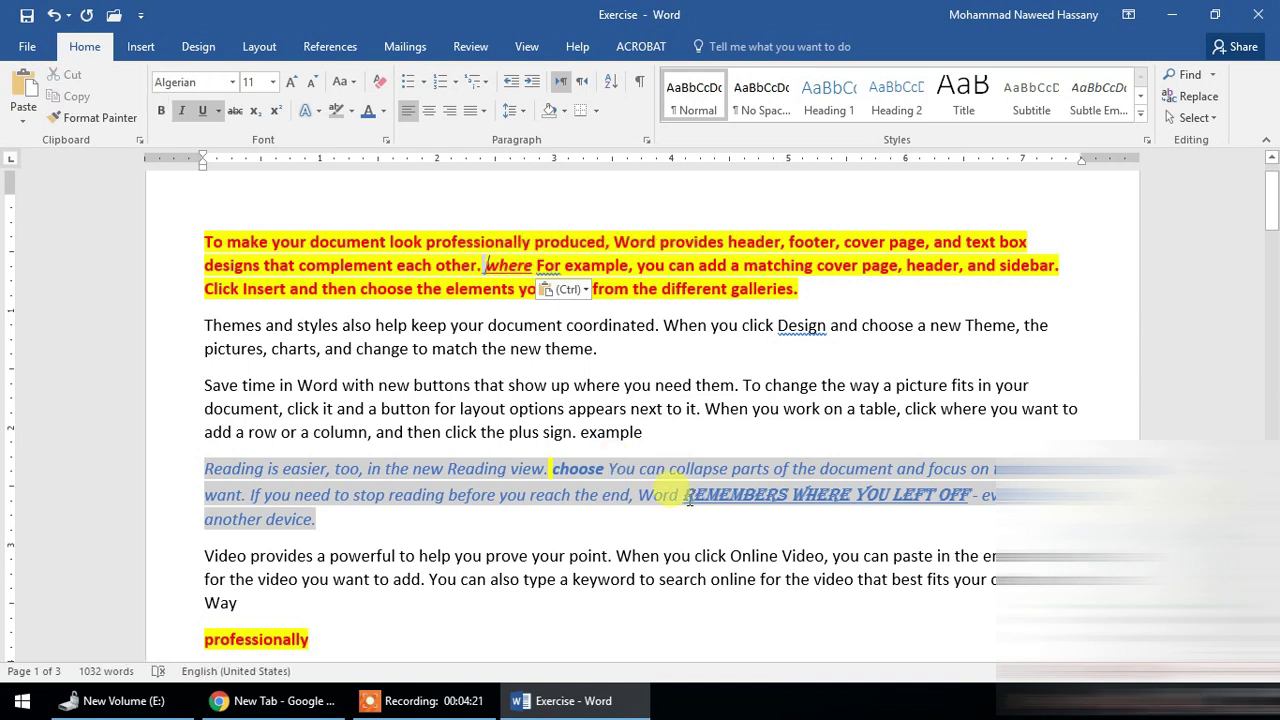
pyautogui.click(549, 268)
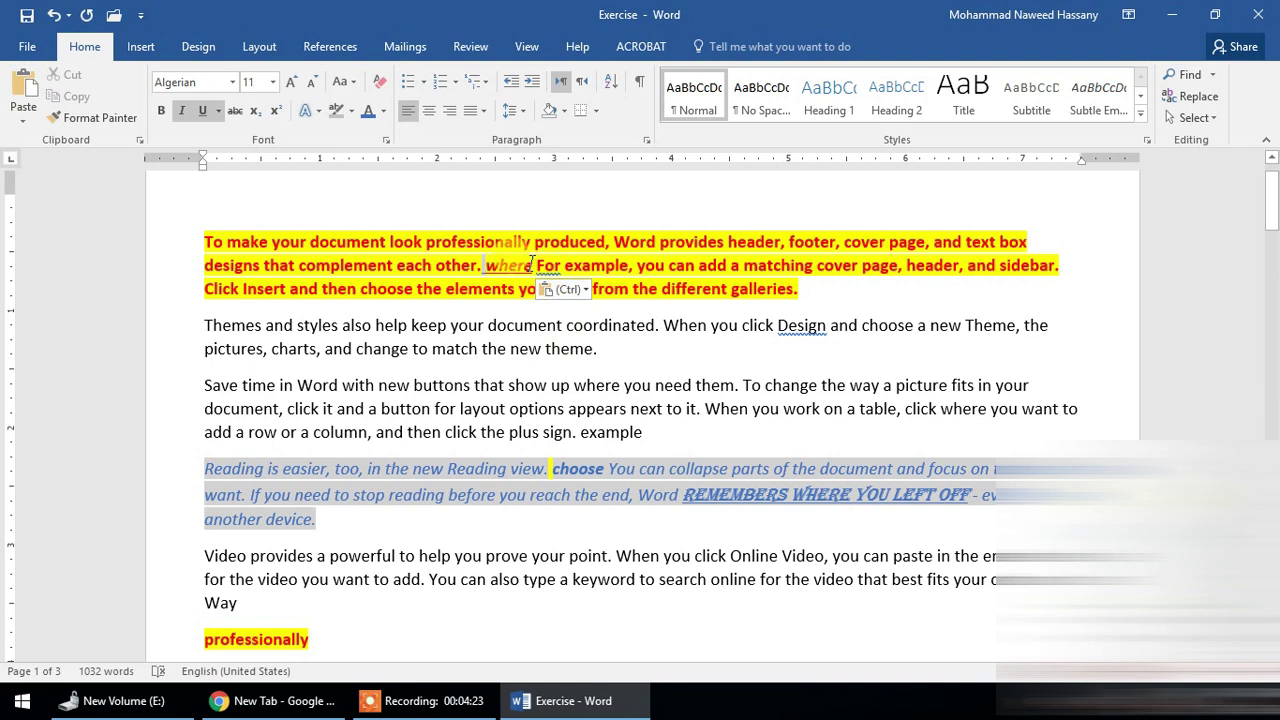
pyautogui.doubleClick(510, 268)
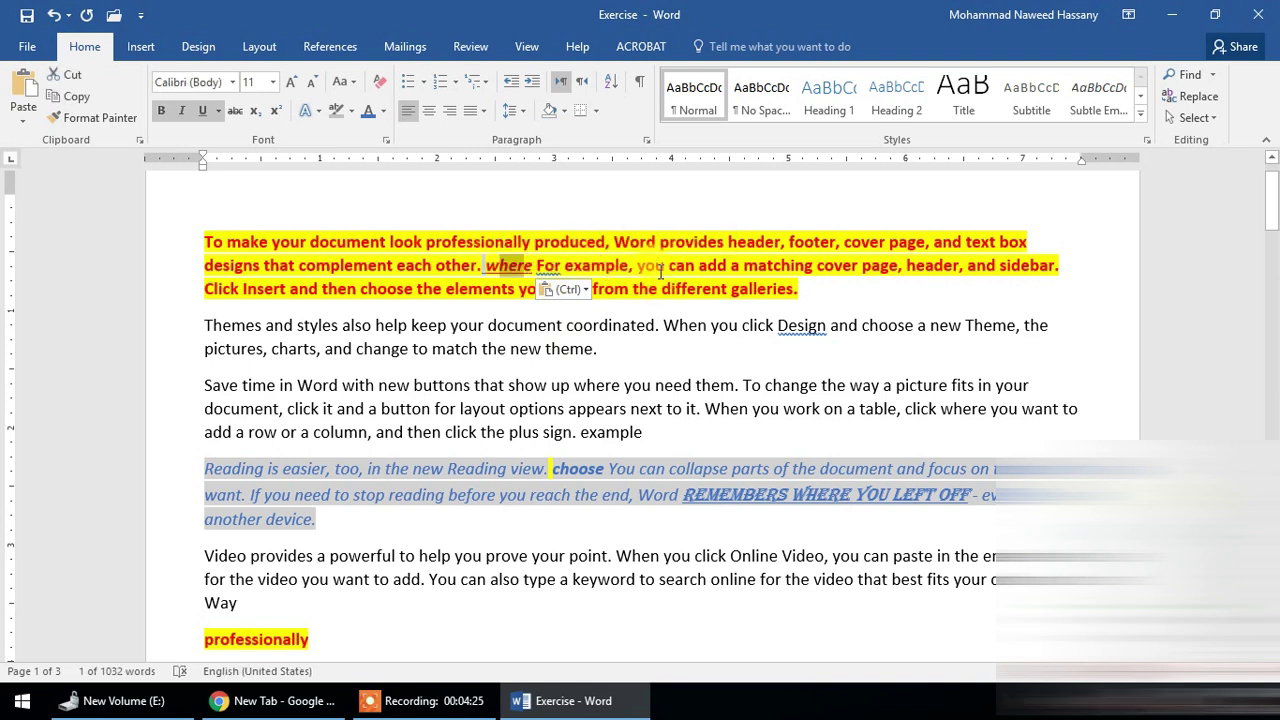
pyautogui.click(626, 352)
# Copy the standalone red "Themes and styles" paragraph above the "Save time in Word" paragraph further down the page.
pyautogui.scroll(-6, 523, 360)
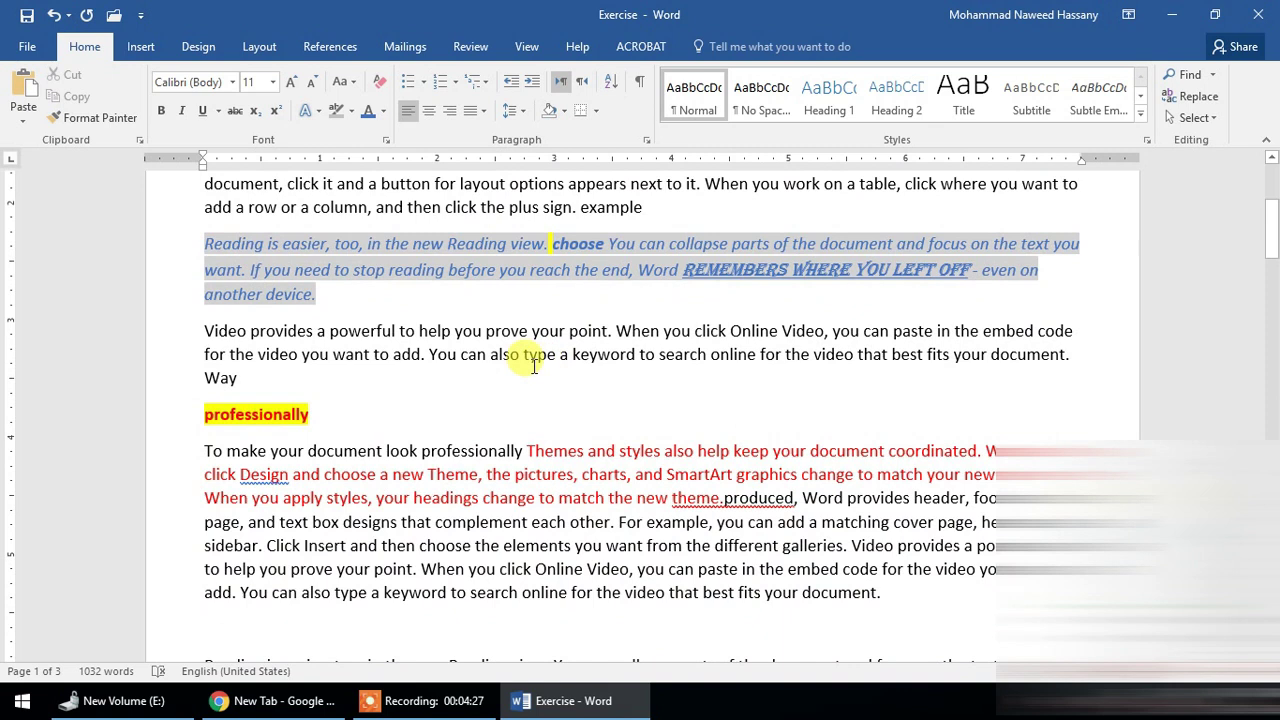
pyautogui.scroll(-1, 428, 450)
pyautogui.doubleClick(430, 483)
pyautogui.tripleClick(432, 492)
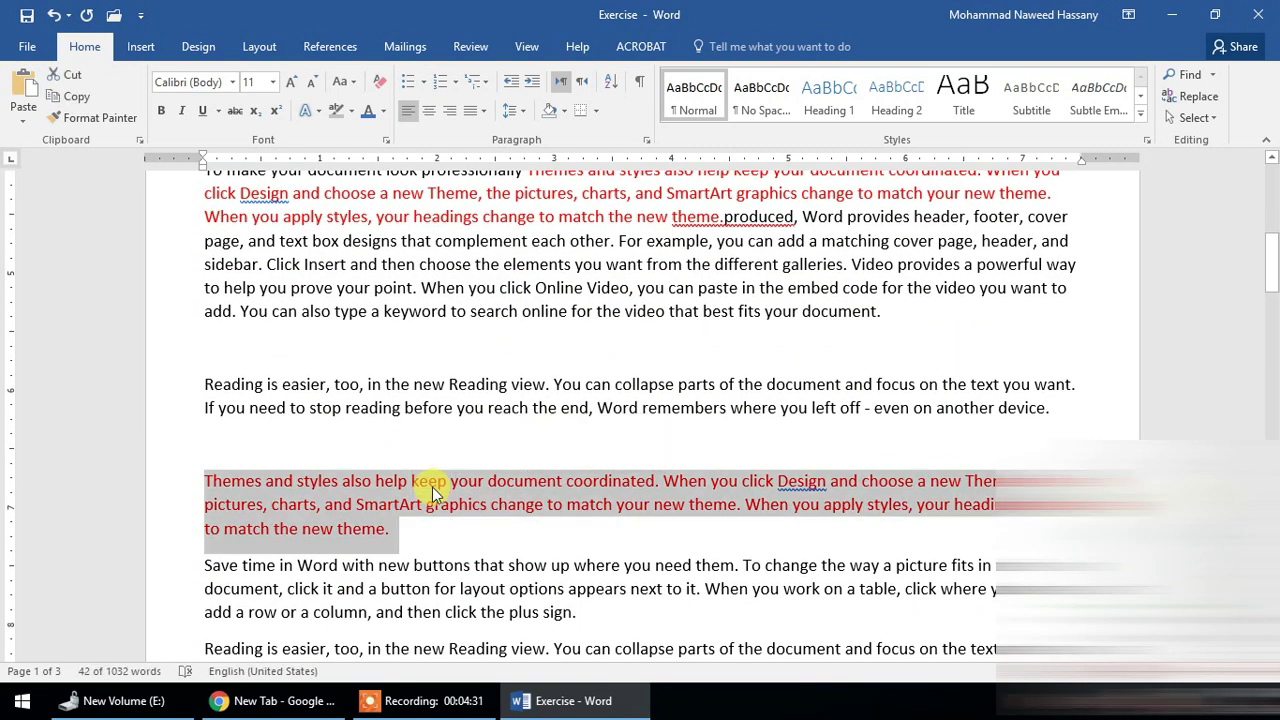
pyautogui.rightClick(444, 483)
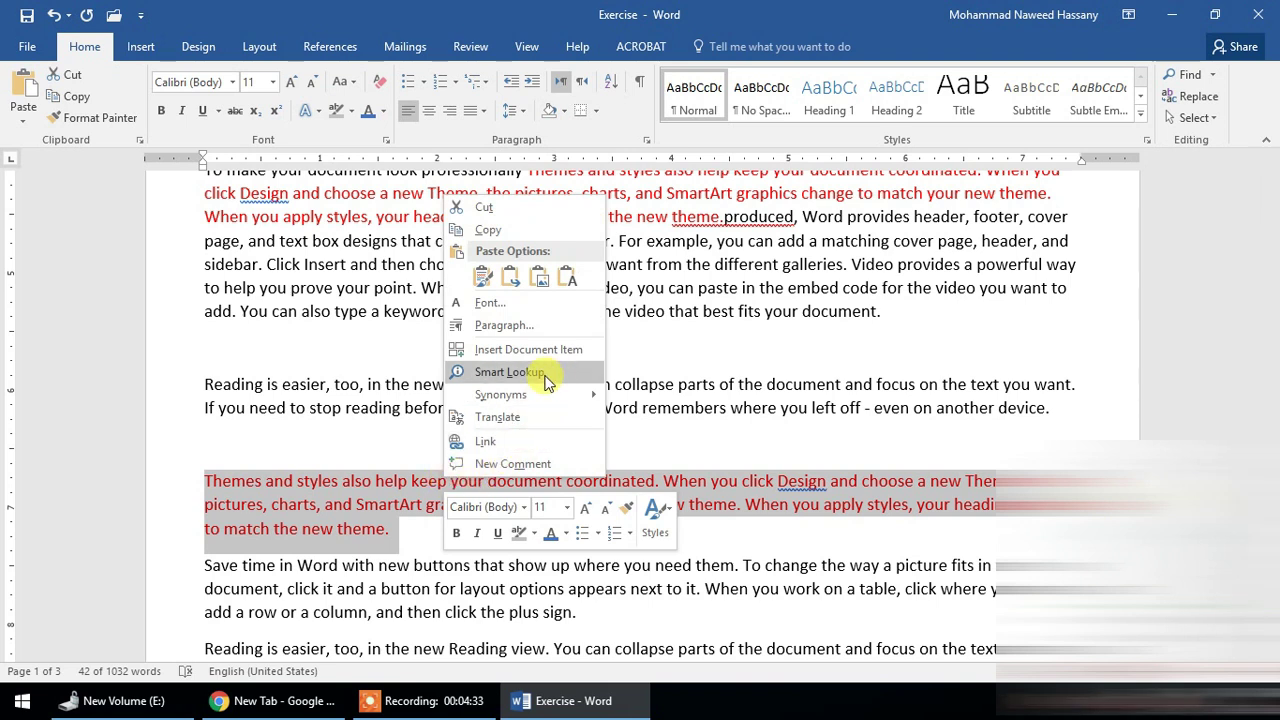
pyautogui.click(486, 230)
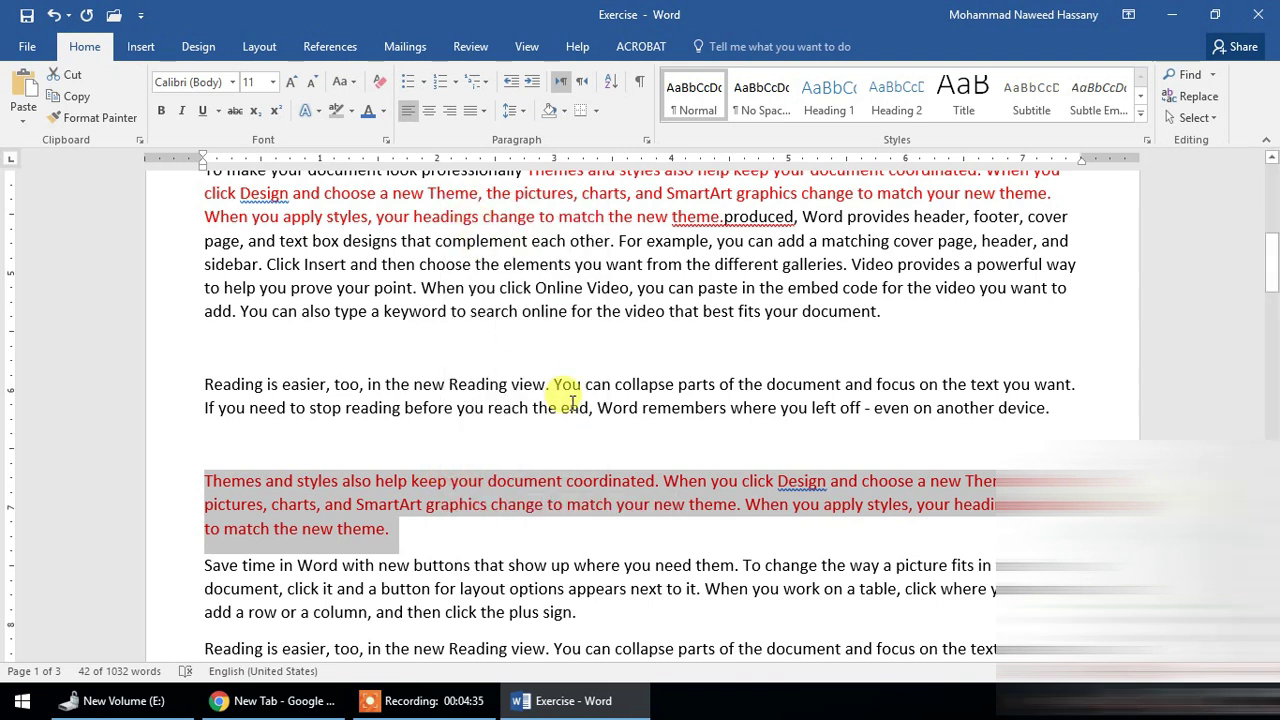
# Paste the copied red paragraph as a Picture on the blank line above the first "Reading is easier" paragraph.
pyautogui.click(420, 340)
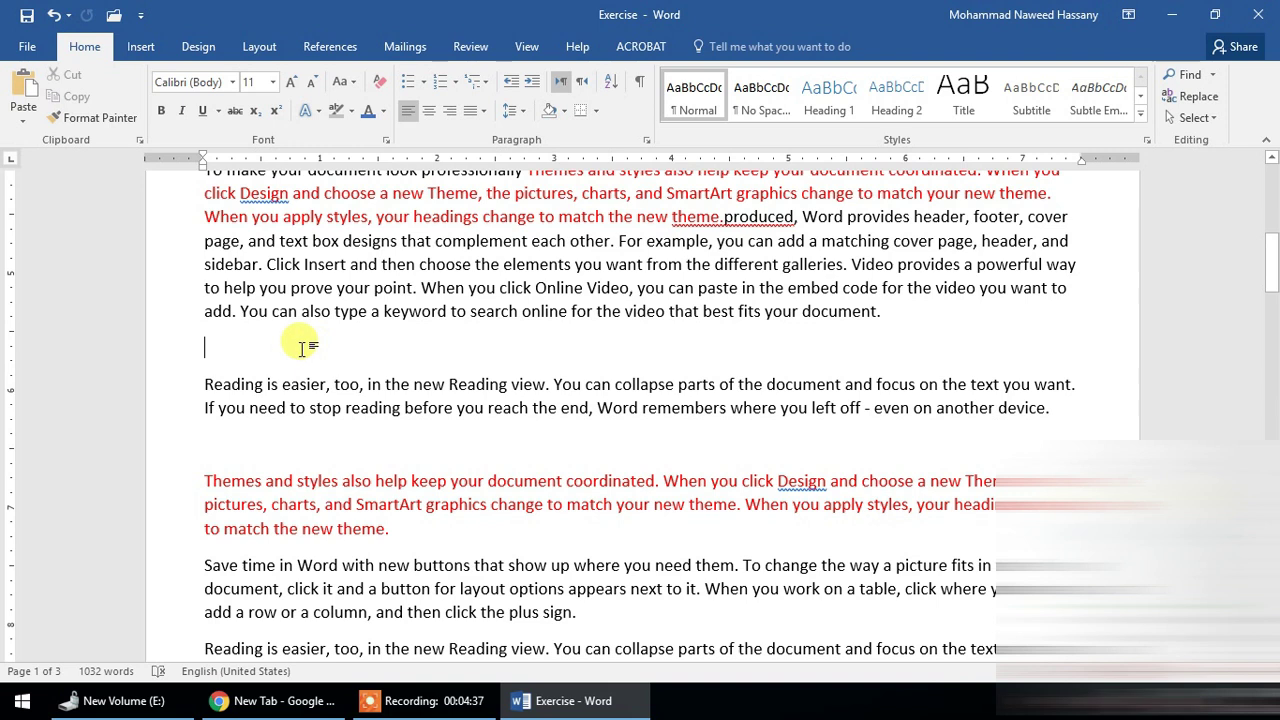
pyautogui.click(23, 115)
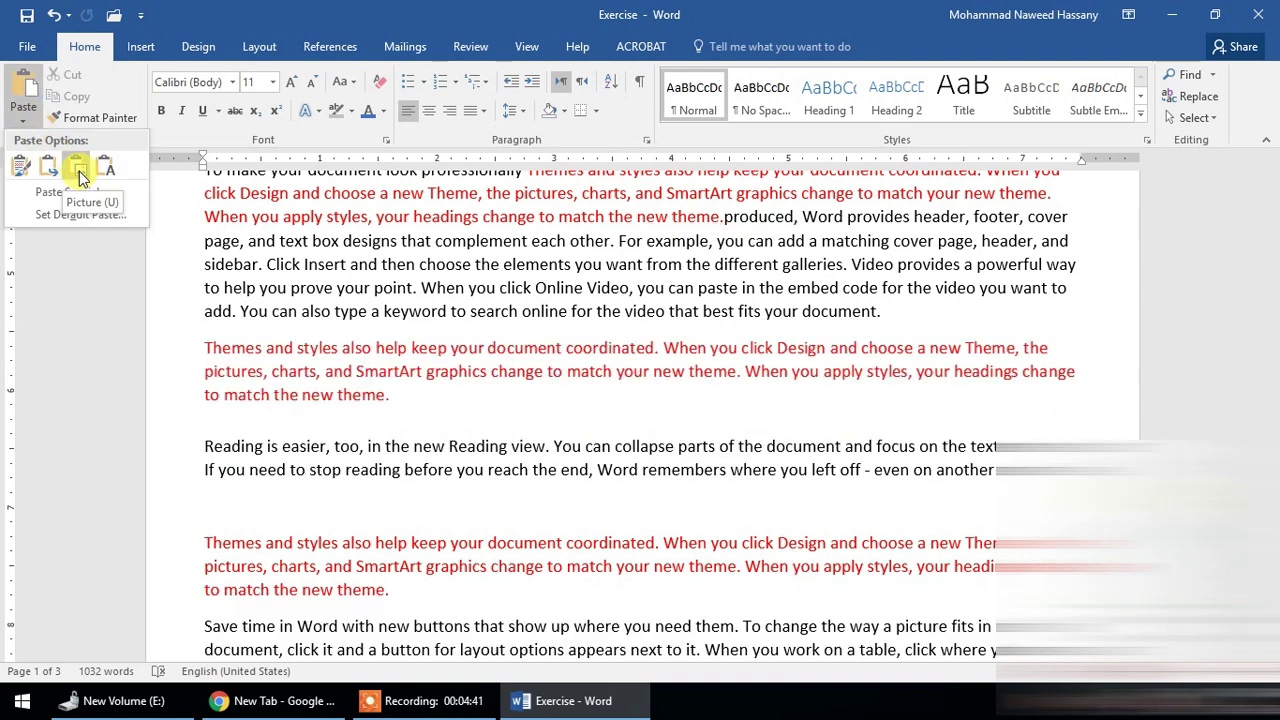
pyautogui.click(80, 176)
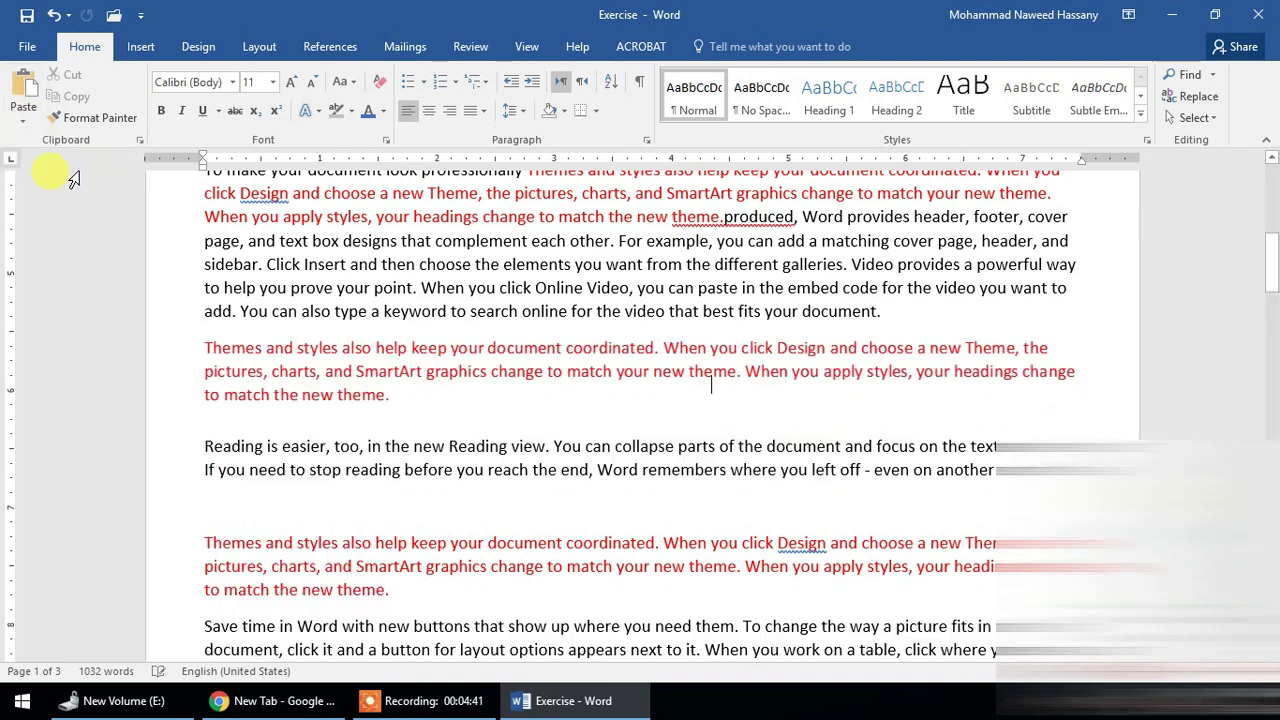
# Examine the pasted picture and its picture formatting tools, comparing it with the original red "Themes and styles" text.
pyautogui.click(489, 356)
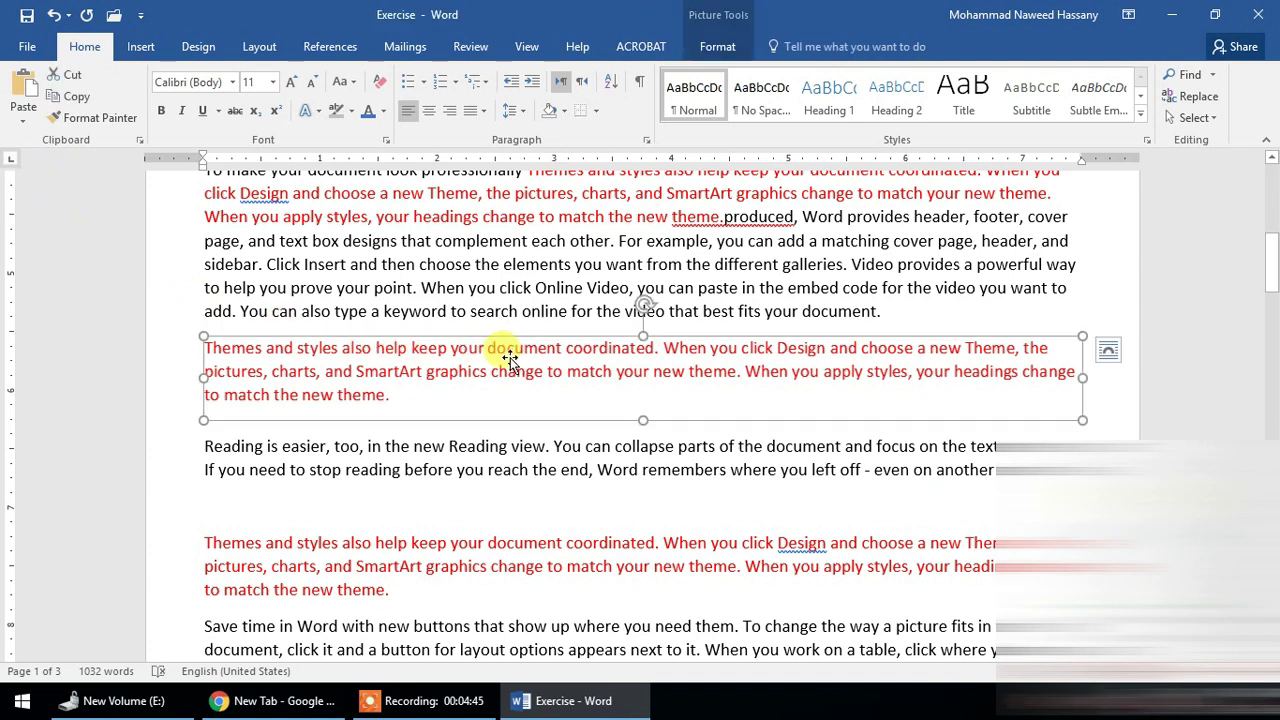
pyautogui.doubleClick(390, 380)
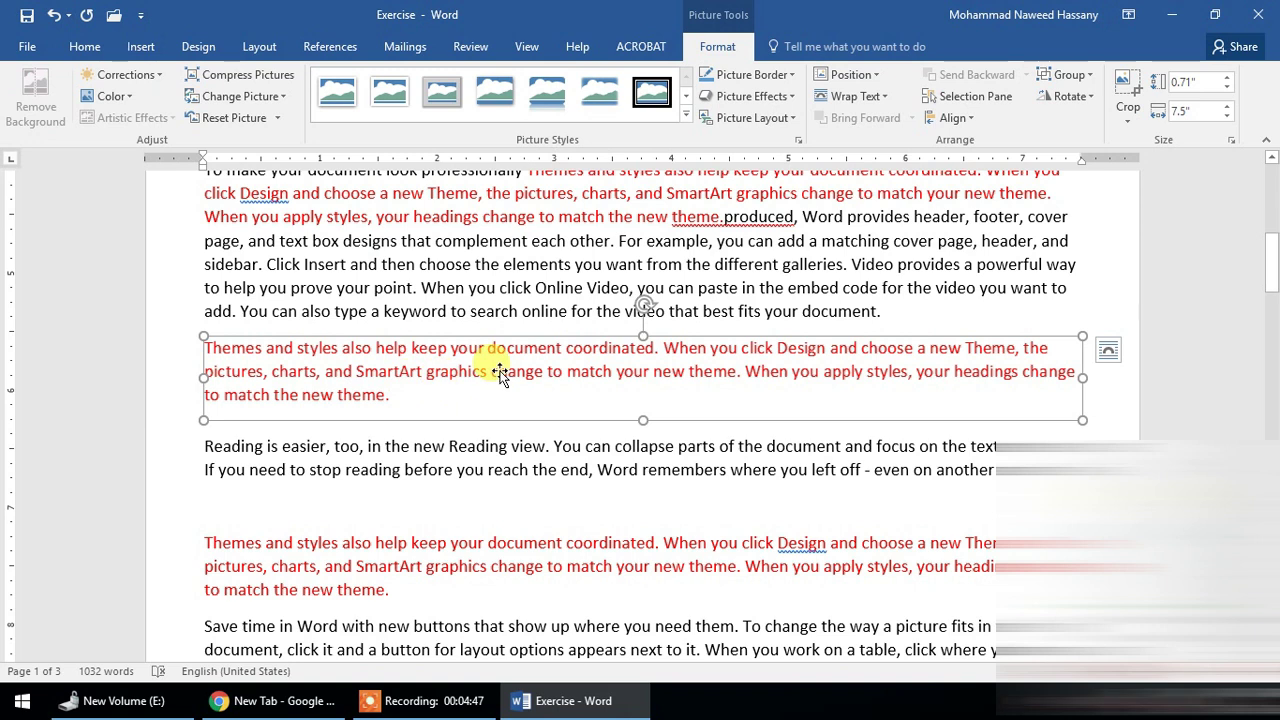
pyautogui.click(85, 46)
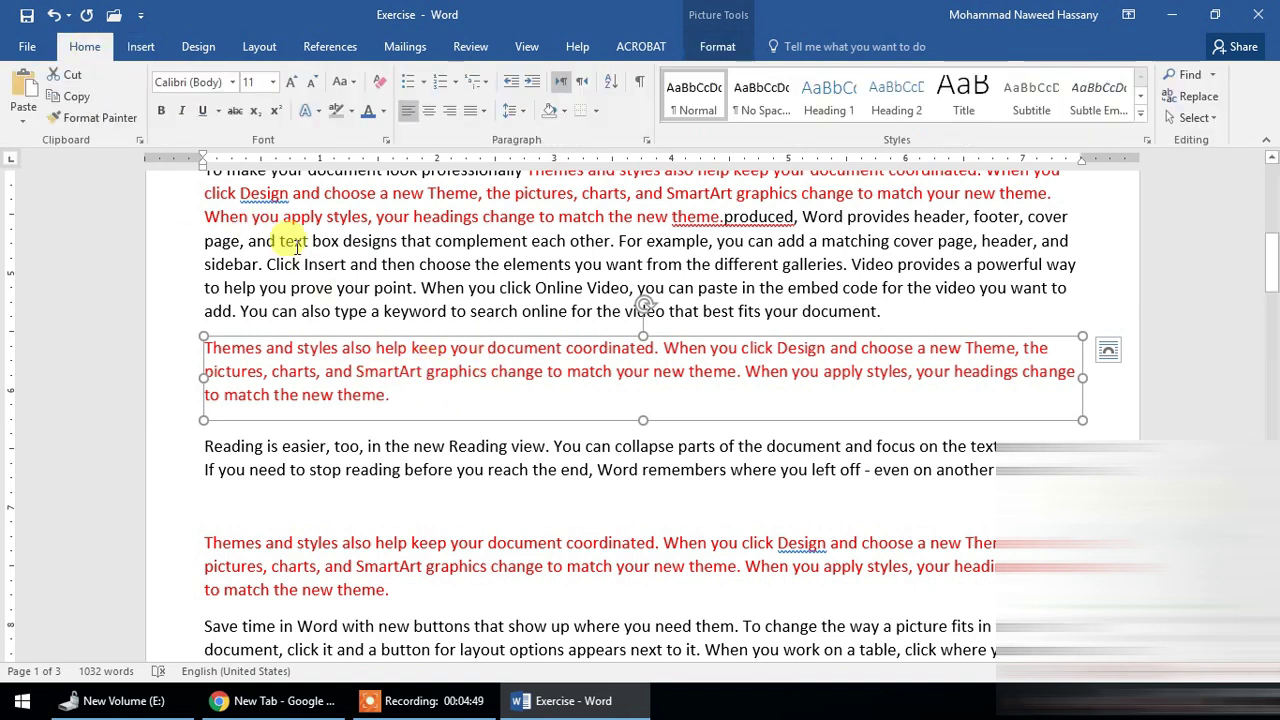
pyautogui.click(716, 48)
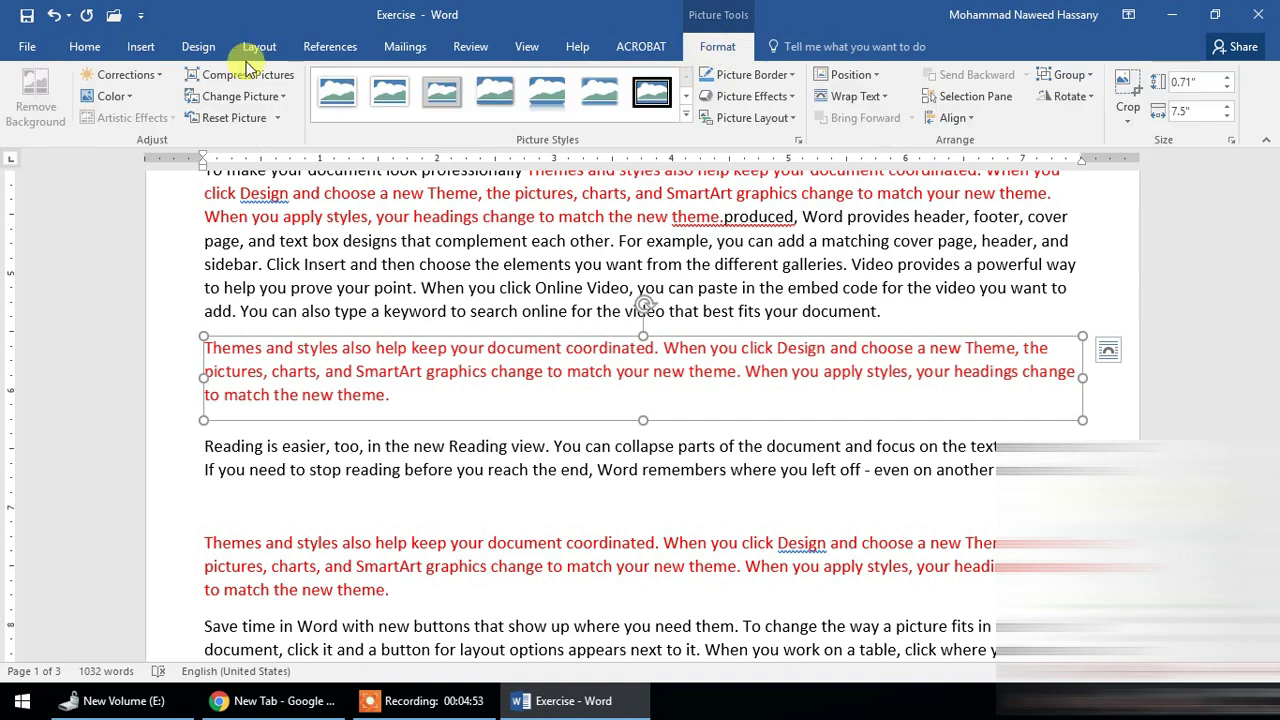
pyautogui.click(85, 47)
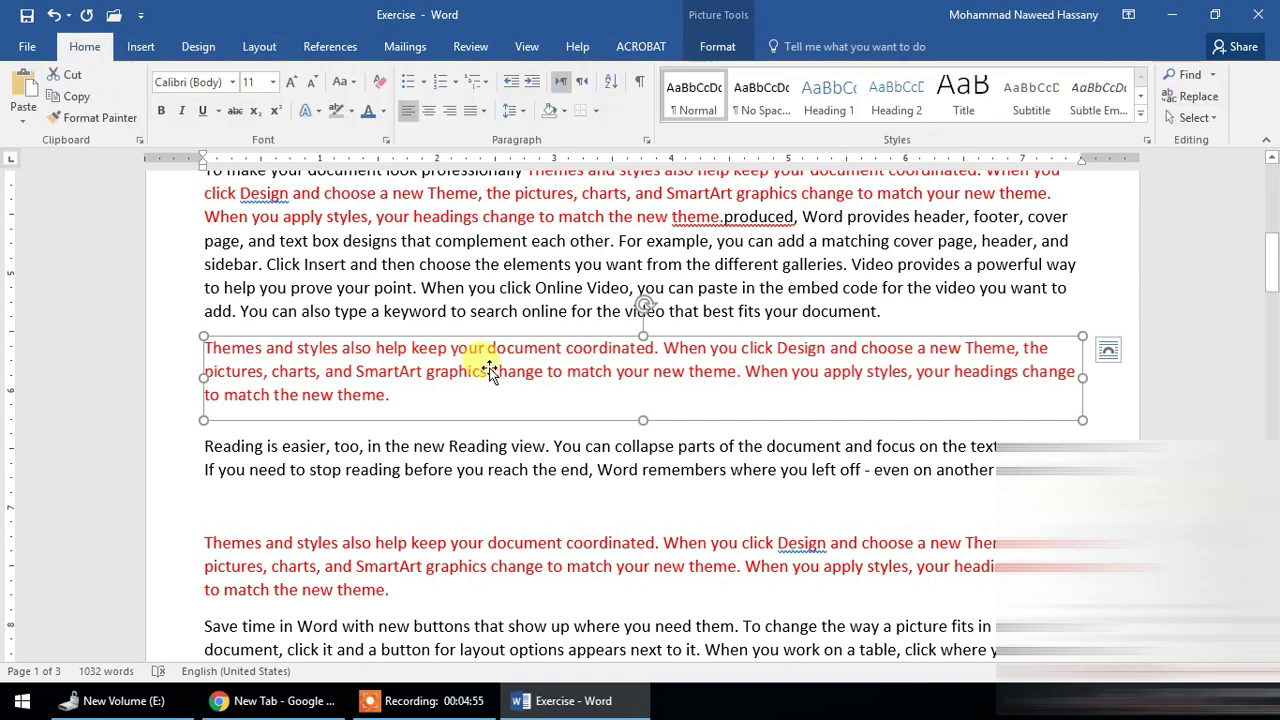
pyautogui.click(507, 545)
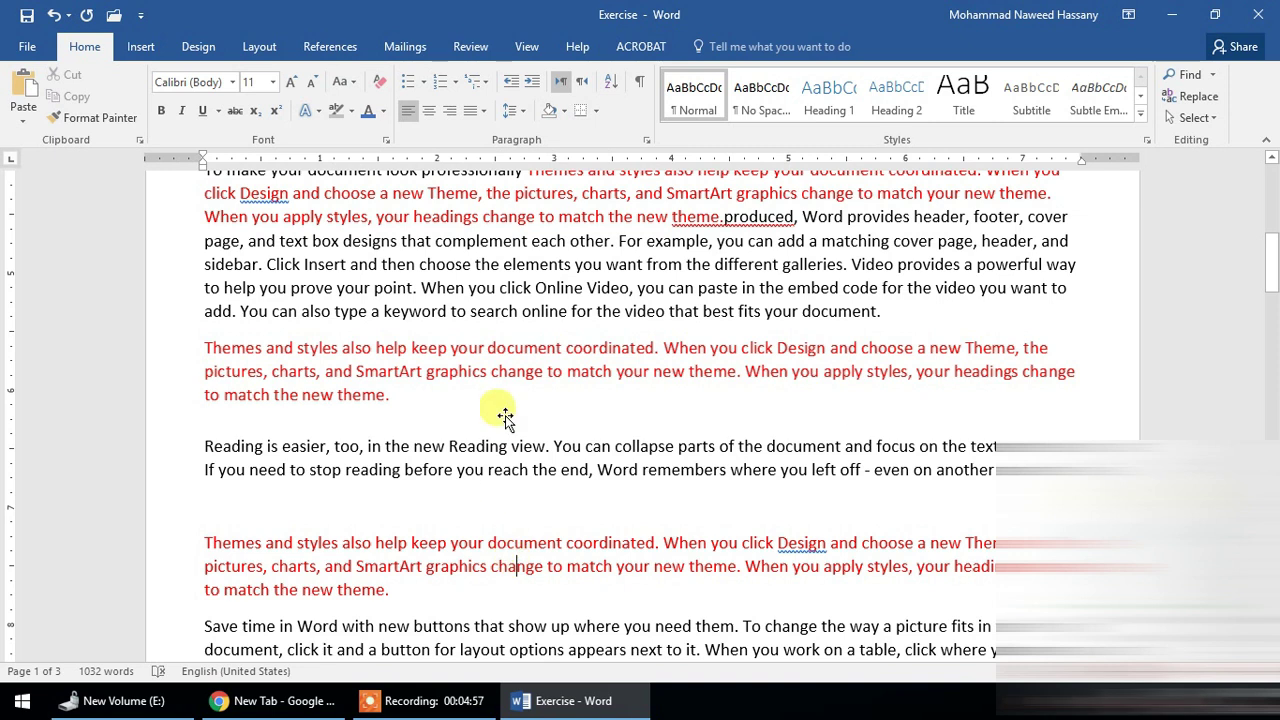
pyautogui.click(500, 375)
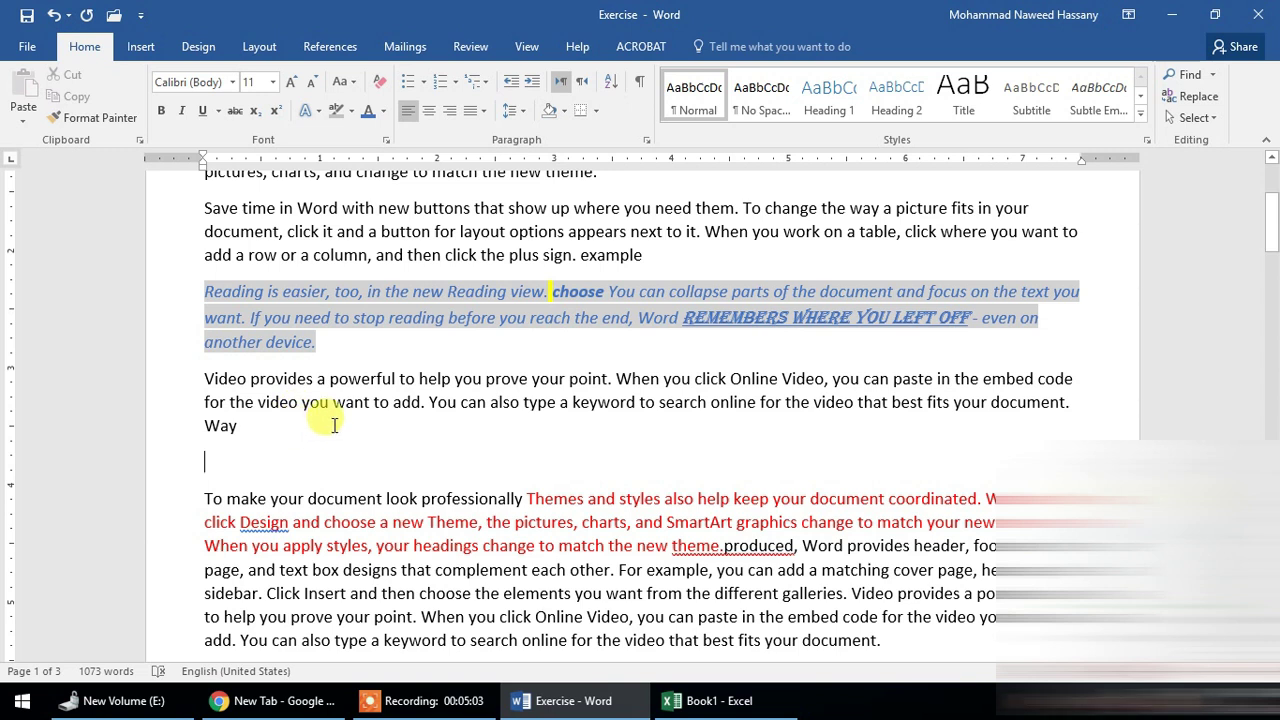
# Copy the marks table in cells P1:U12 of the Book1 workbook in Excel and return to the Exercise document in Word.
pyautogui.click(700, 705)
pyautogui.moveTo(540, 220); pyautogui.dragTo(795, 422)
pyautogui.hotkey('ctrl', 'c')
pyautogui.click(573, 700)
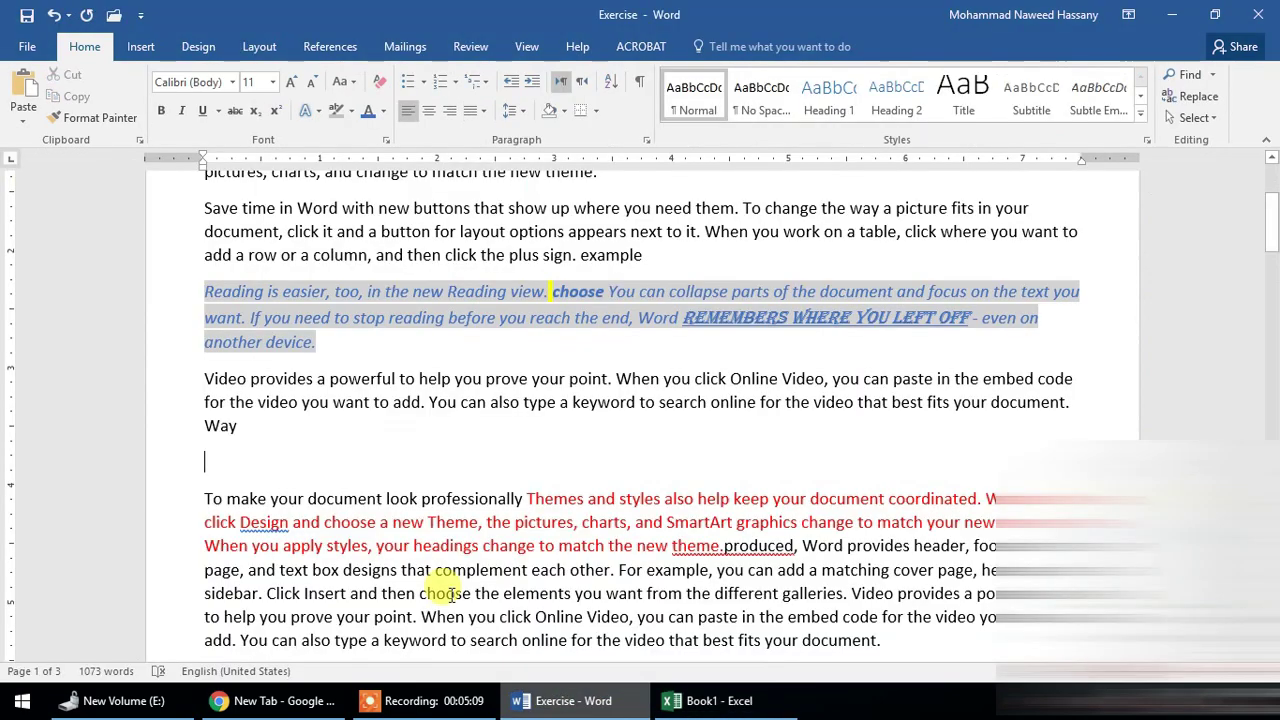
# Add two blank lines after the last "Reading is easier" paragraph at the end of the document.
pyautogui.scroll(-15, 300, 449)
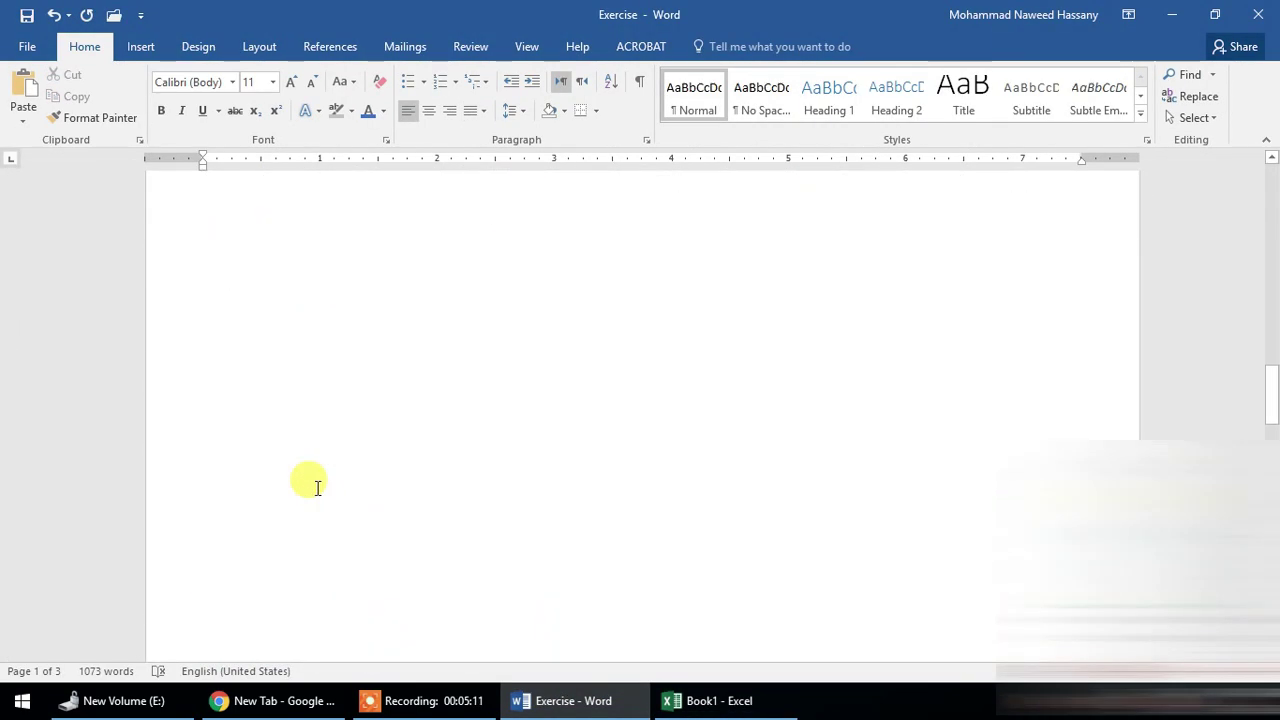
pyautogui.scroll(5, 317, 487)
pyautogui.click(438, 376)
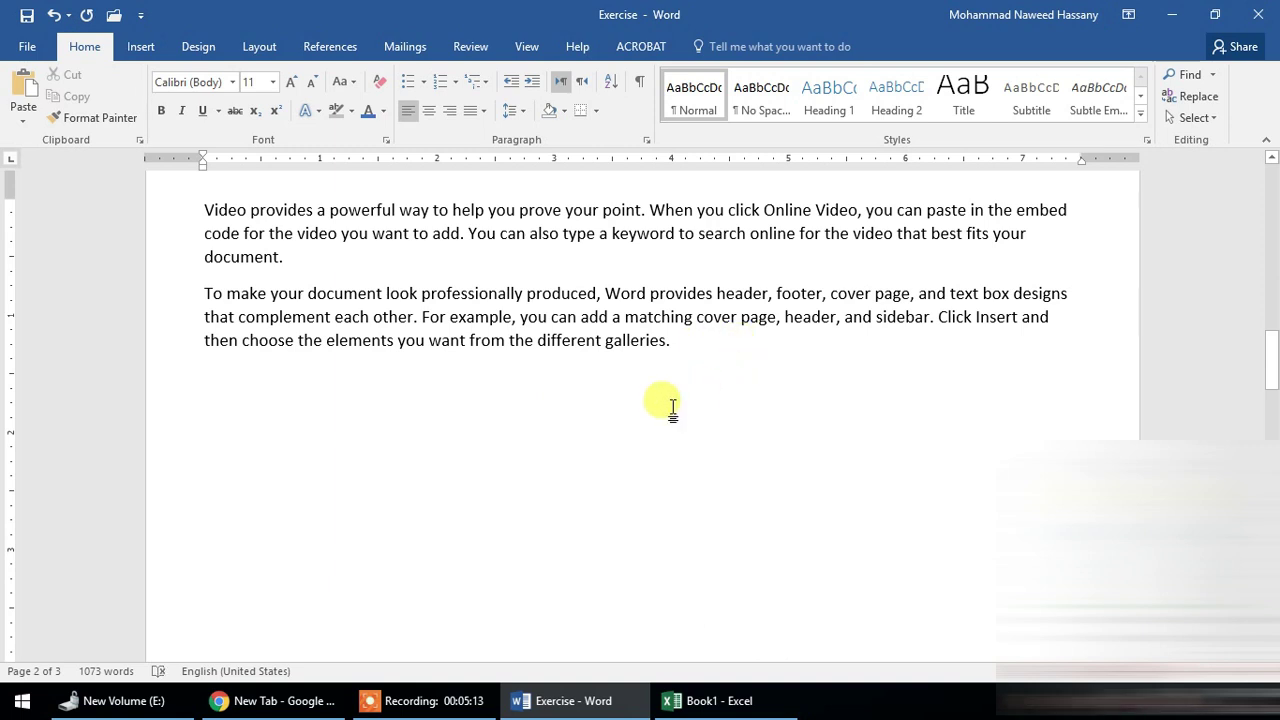
pyautogui.scroll(-4, 363, 463)
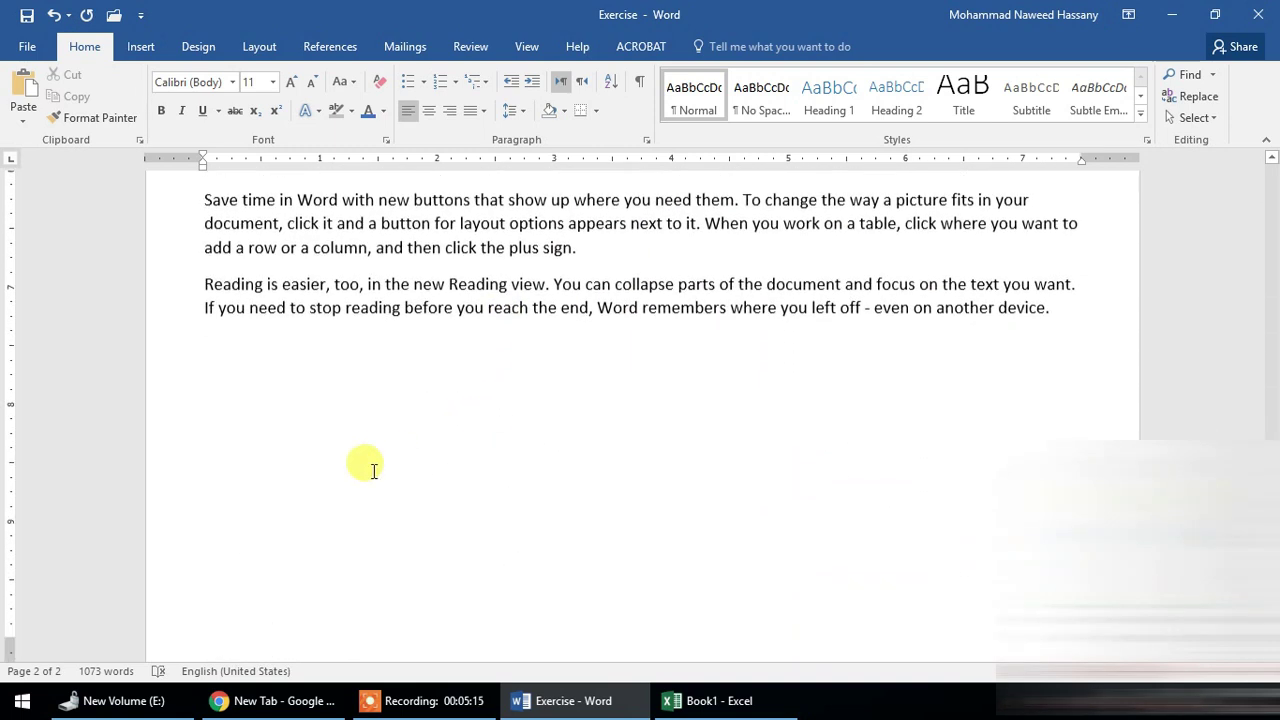
pyautogui.click(1092, 352)
pyautogui.press('Return')
pyautogui.press('Return')
pyautogui.scroll(-1, 640, 366)
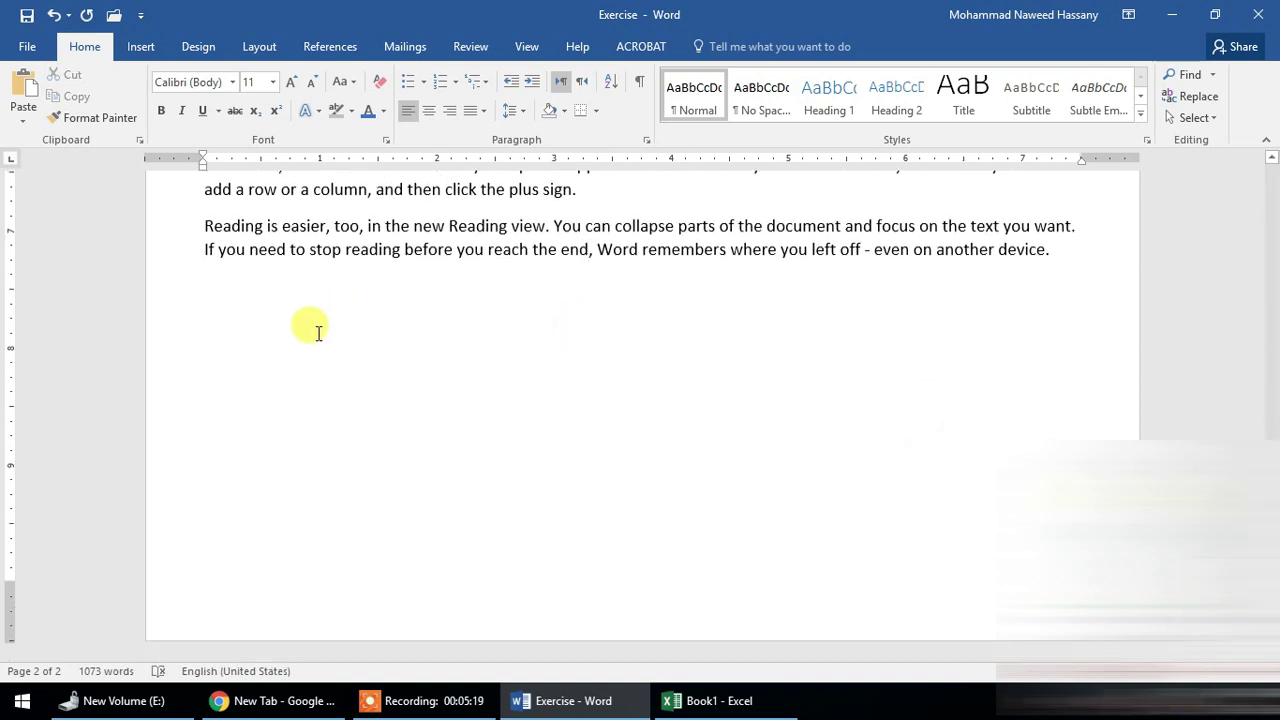
# Paste the copied Excel marks table at the end of the document with Keep Source Formatting.
pyautogui.click(24, 121)
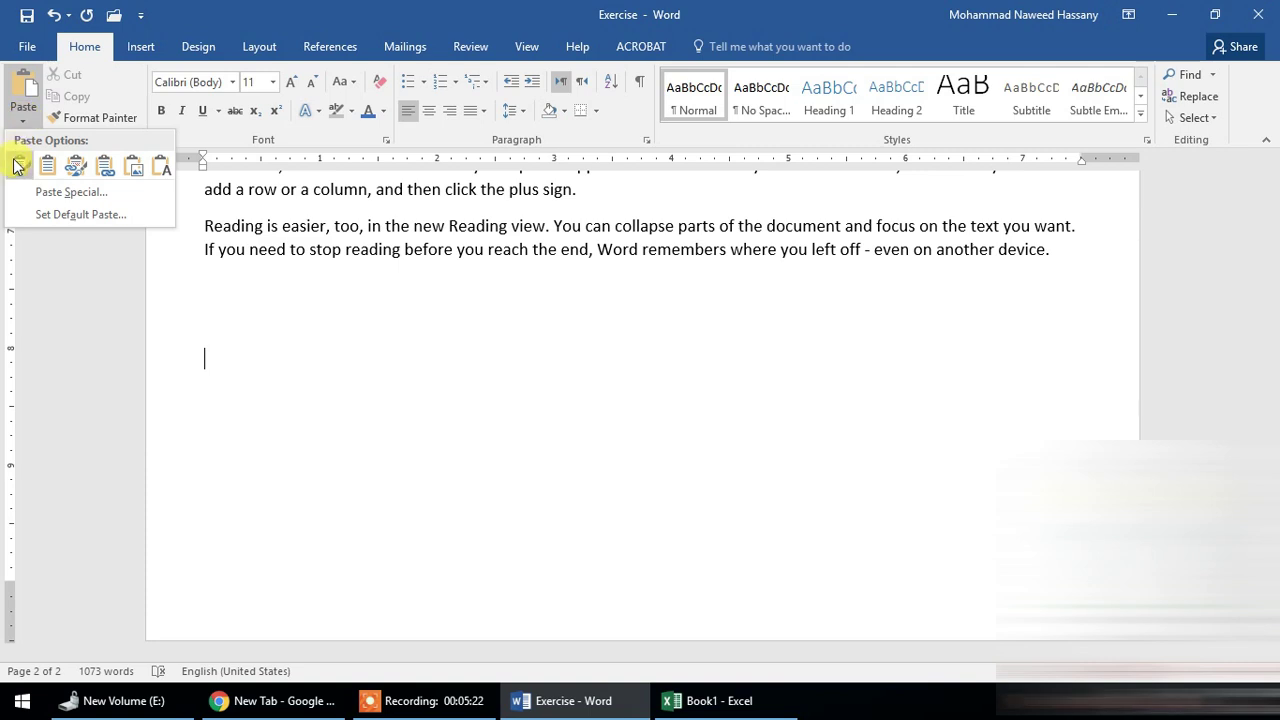
pyautogui.click(17, 166)
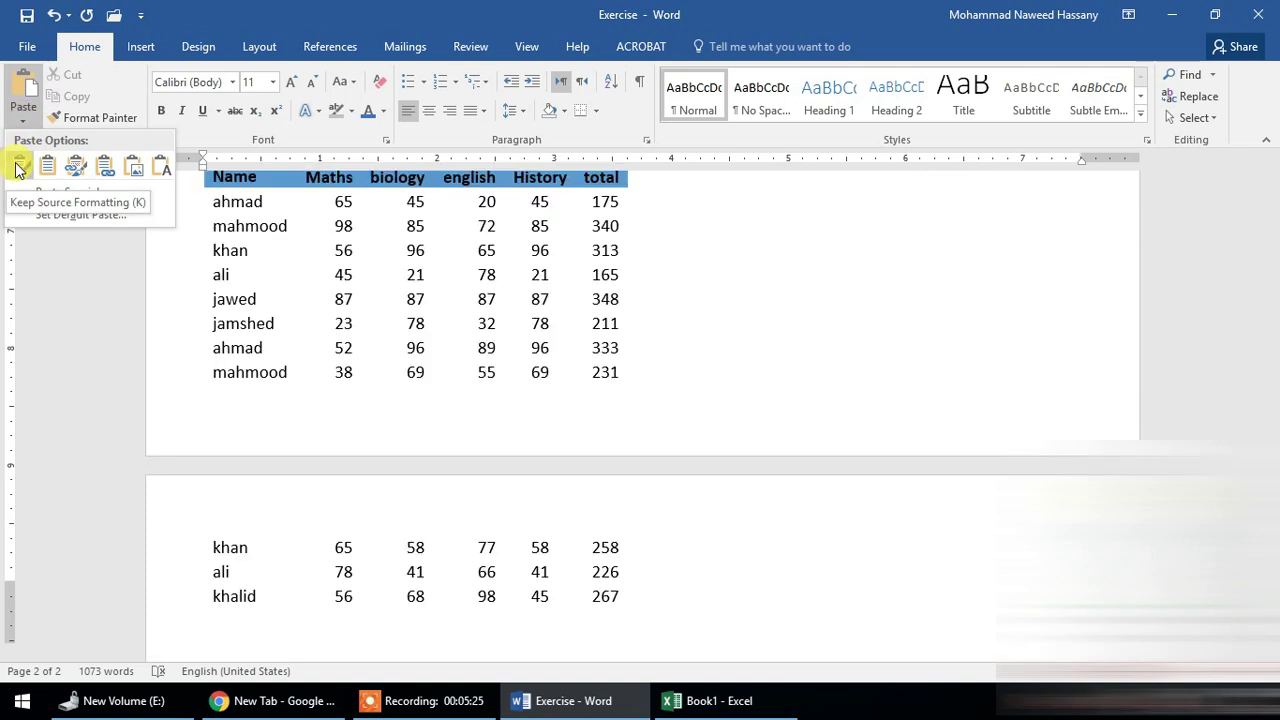
pyautogui.click(17, 166)
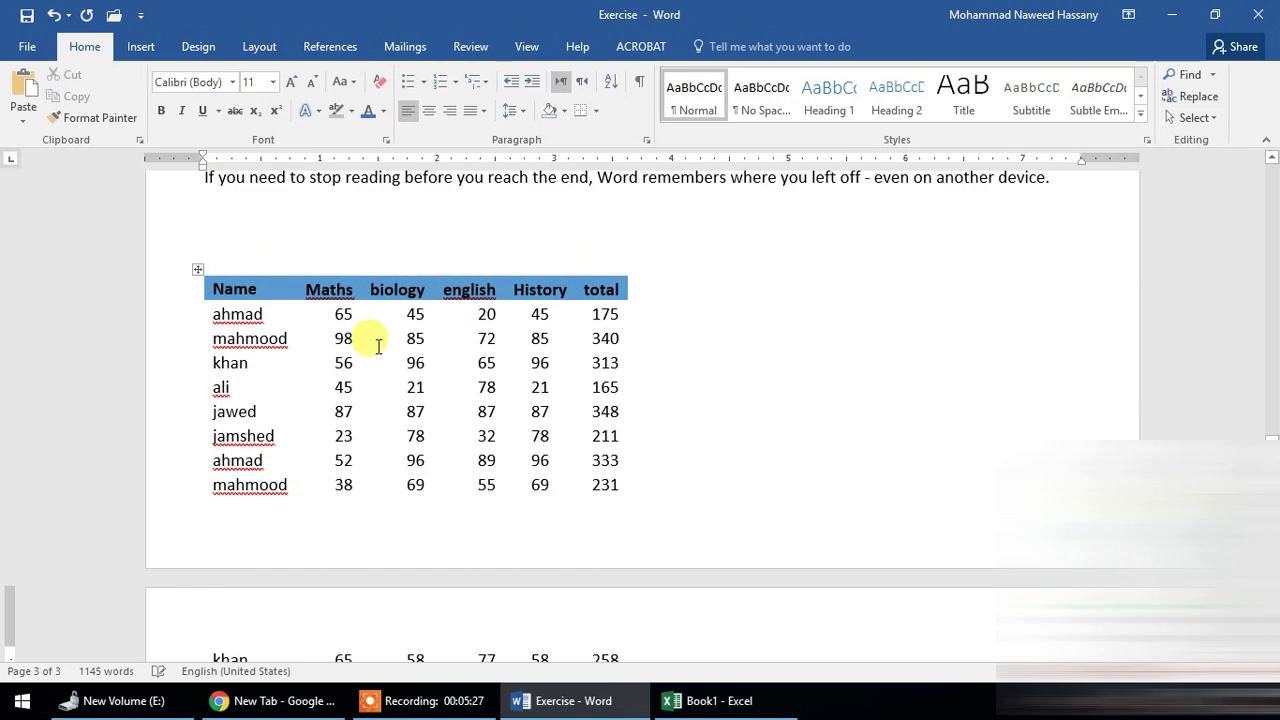
# Delete the pasted marks table and paste it again with Use Destination Styles.
pyautogui.click(197, 269)
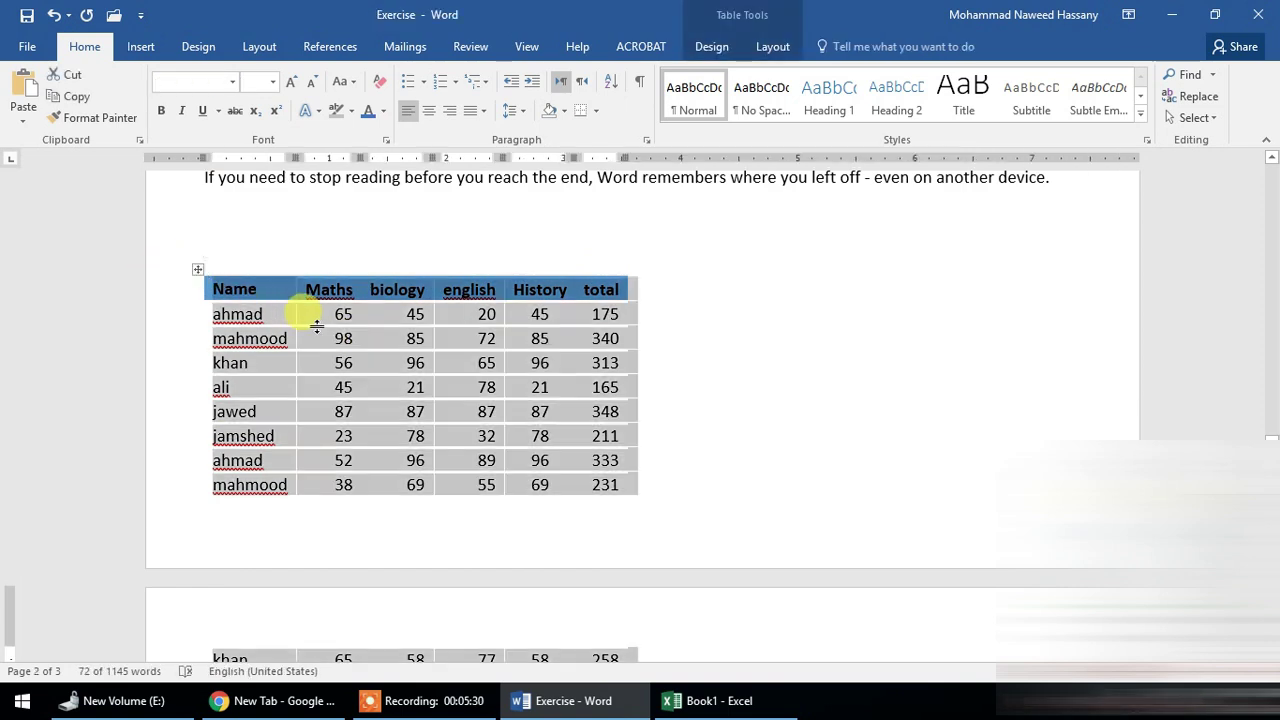
pyautogui.press('BackSpace')
pyautogui.click(719, 705)
pyautogui.click(561, 700)
pyautogui.click(23, 120)
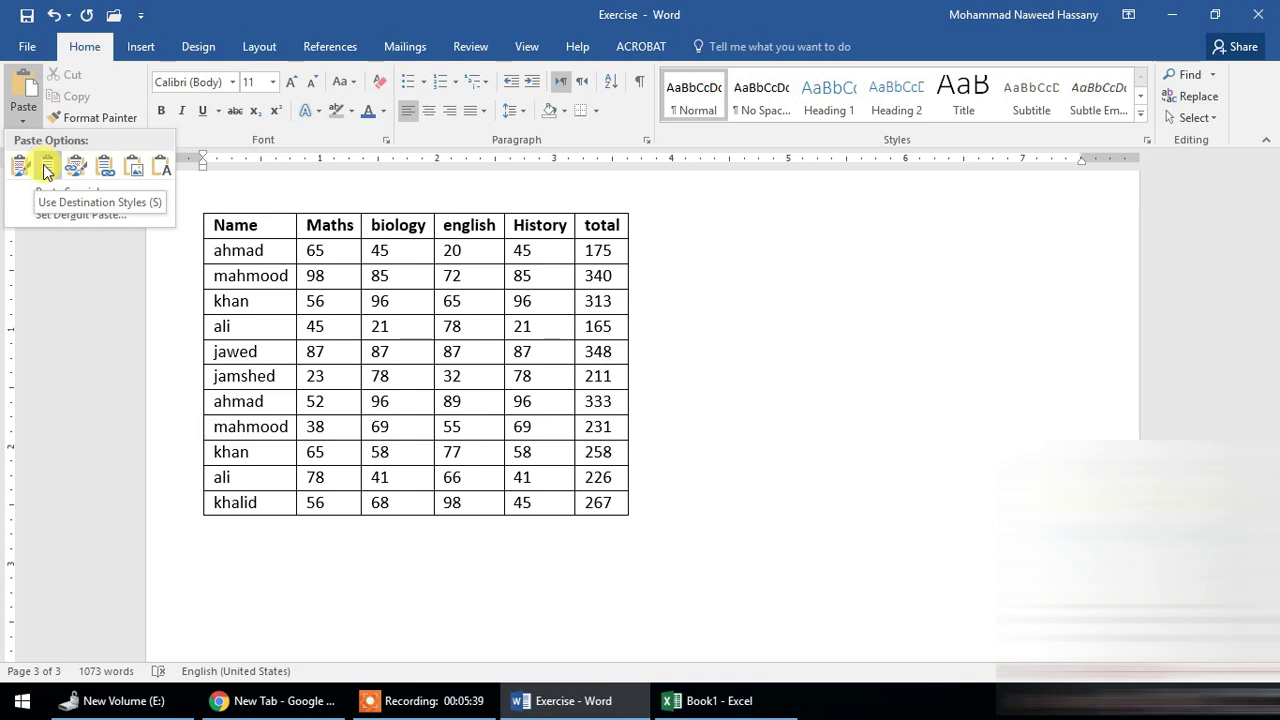
pyautogui.click(43, 164)
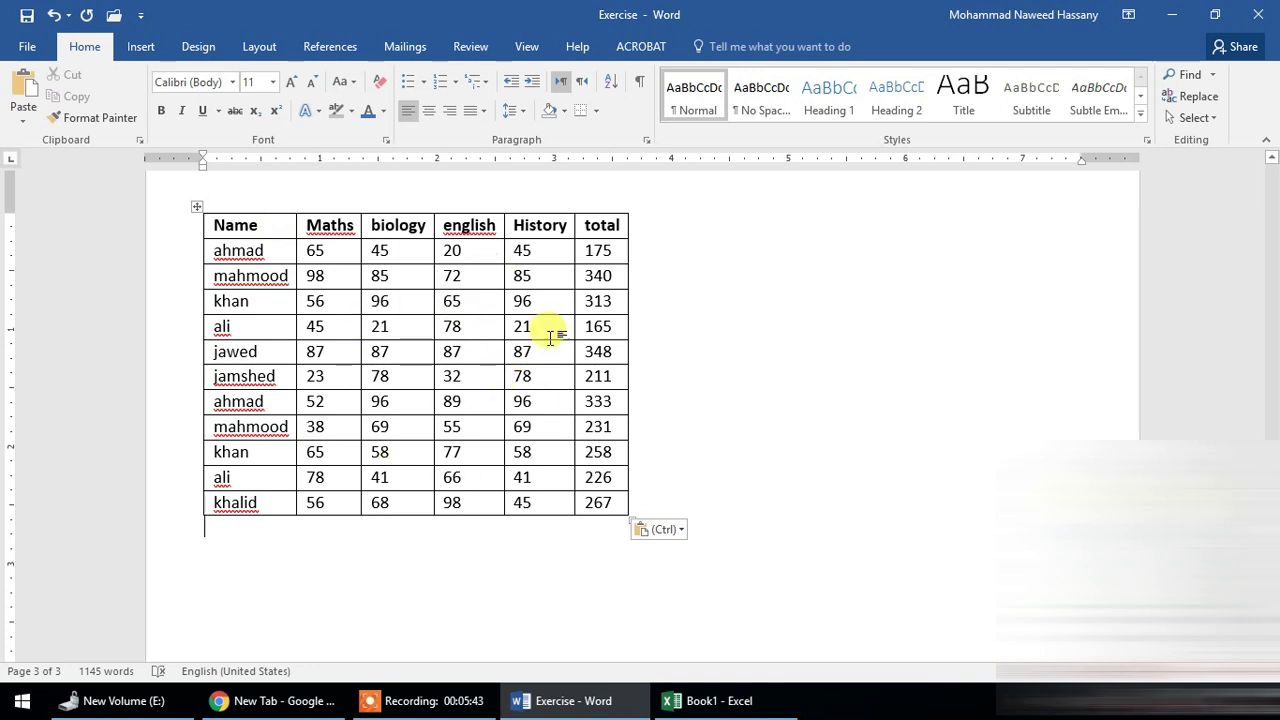
# Delete the bordered marks table and paste it as a linked table that keeps the source formatting.
pyautogui.click(193, 205)
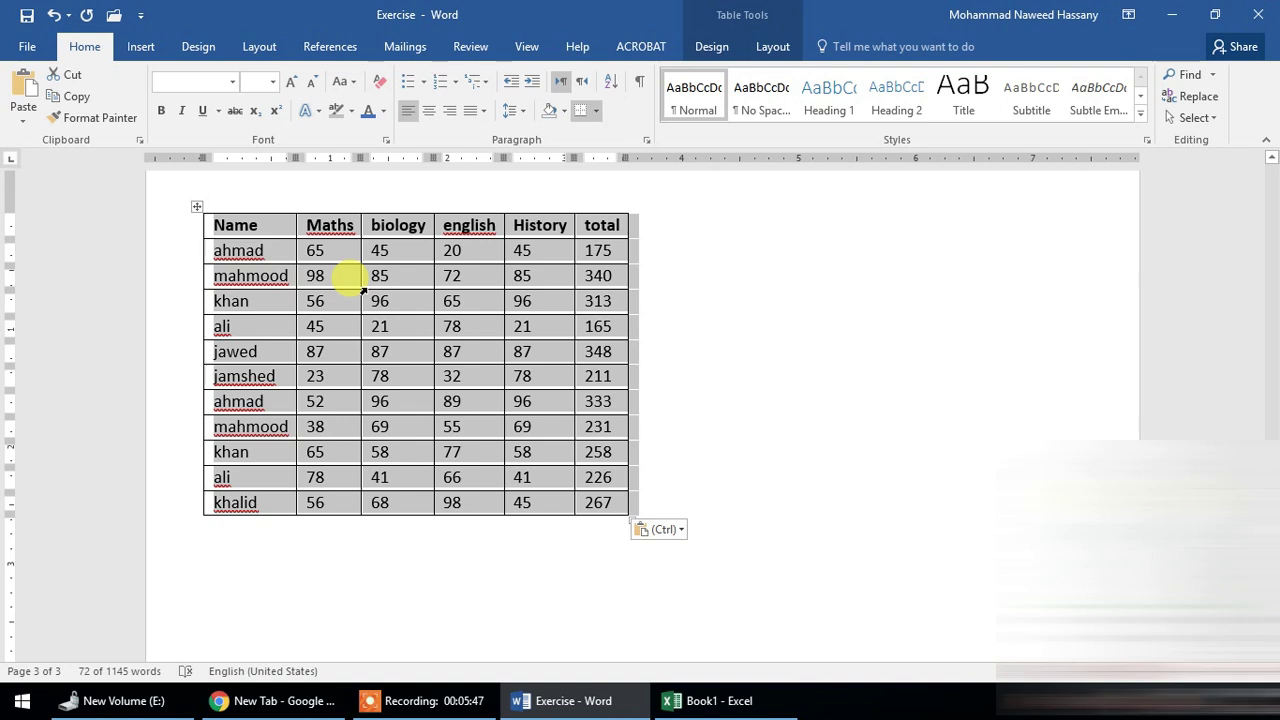
pyautogui.press('BackSpace')
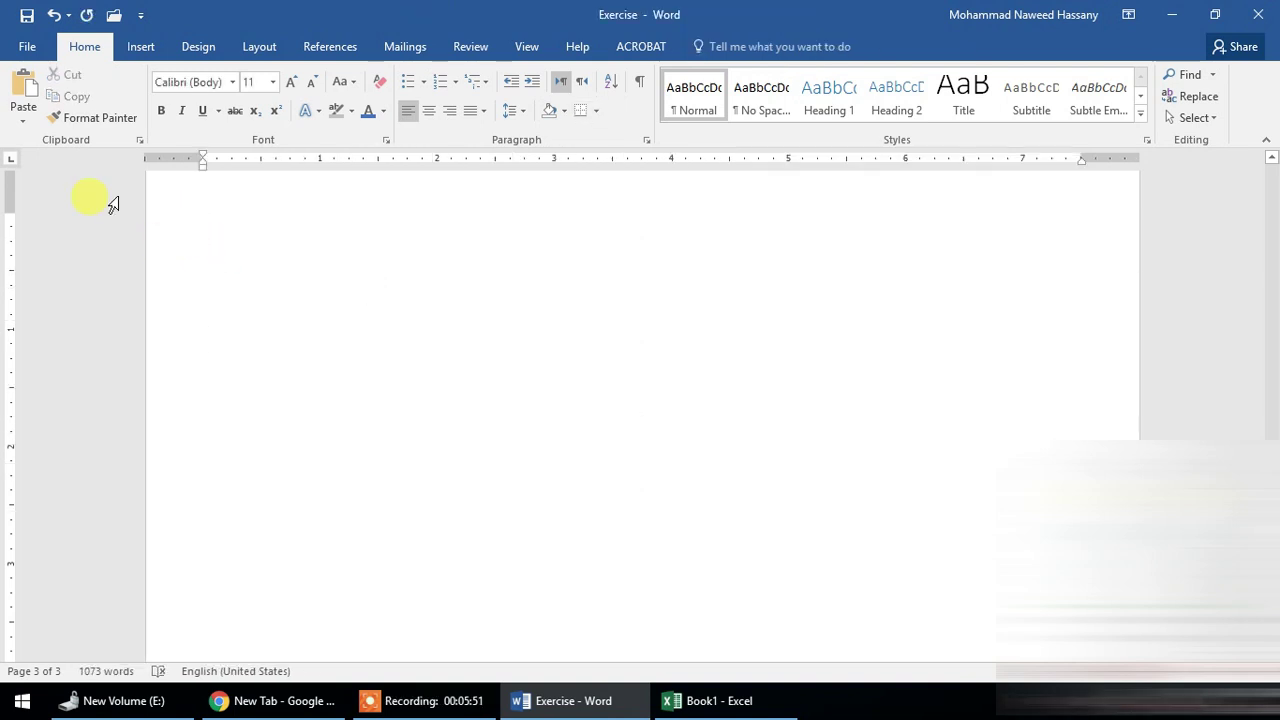
pyautogui.click(22, 120)
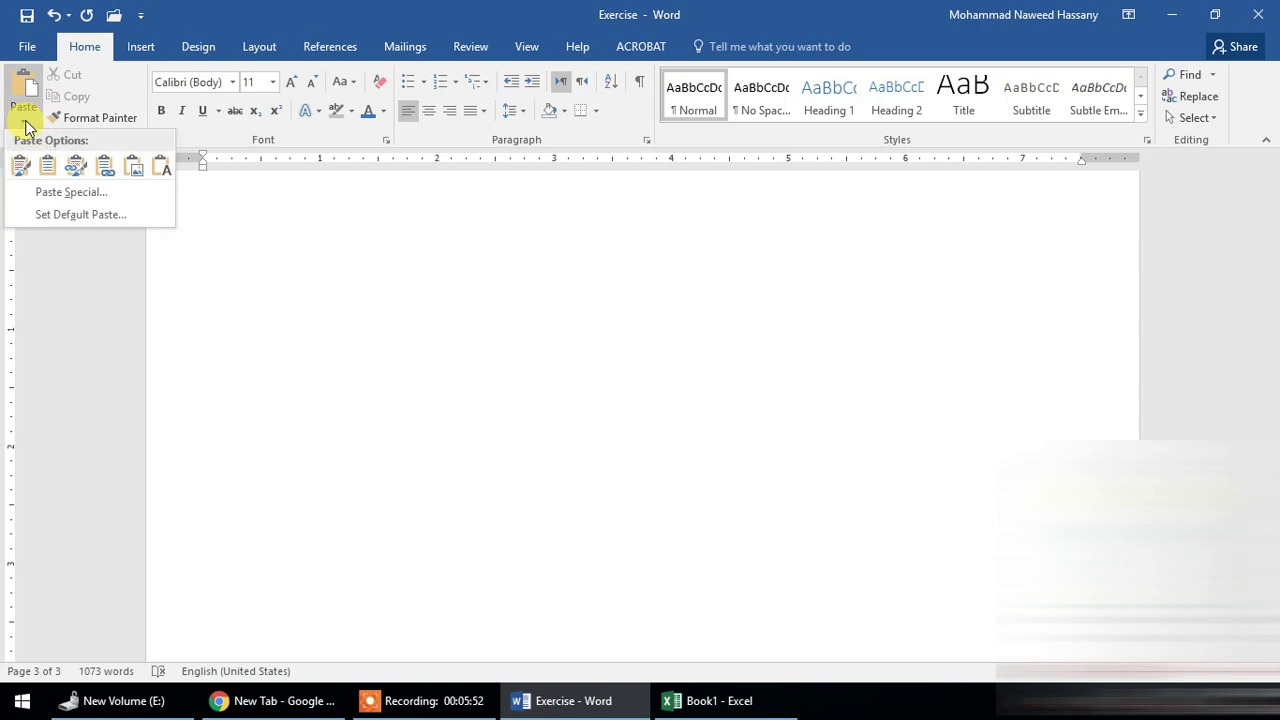
pyautogui.click(75, 170)
pyautogui.hotkey('ctrl', 'a')
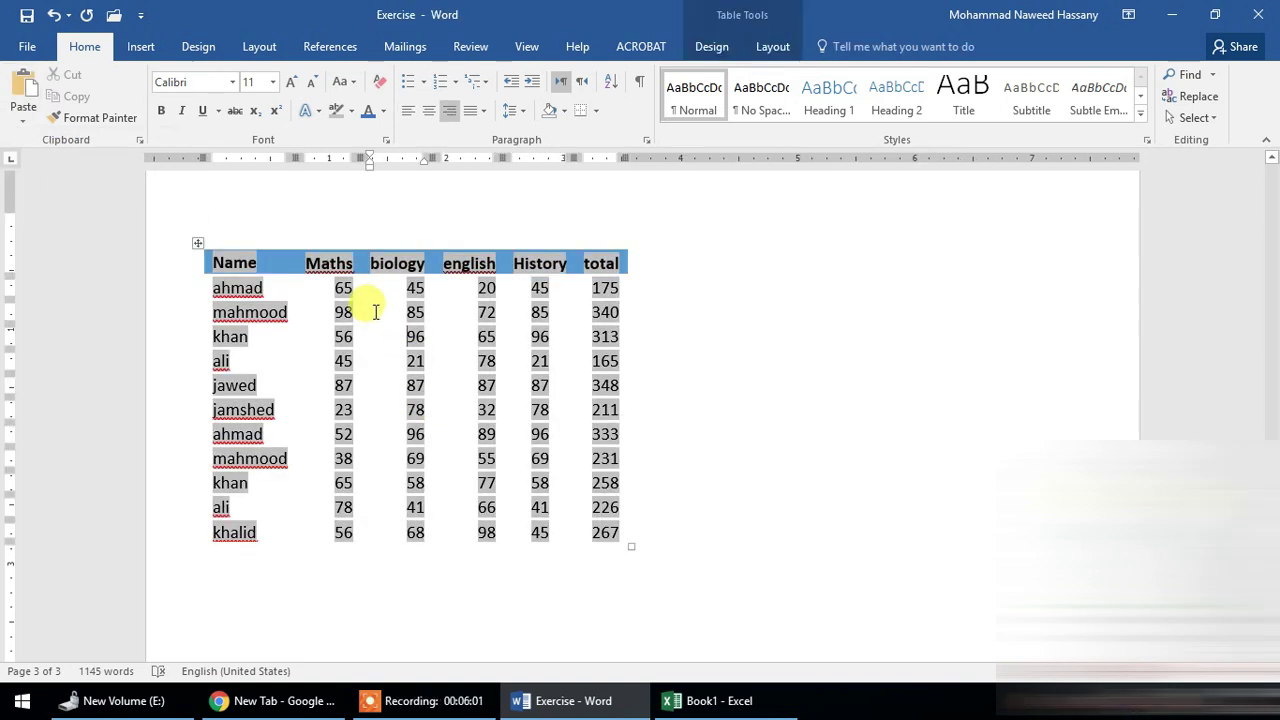
# Fill cell P2 yellow in the Excel workbook, then update the linked marks table in Word.
pyautogui.click(708, 700)
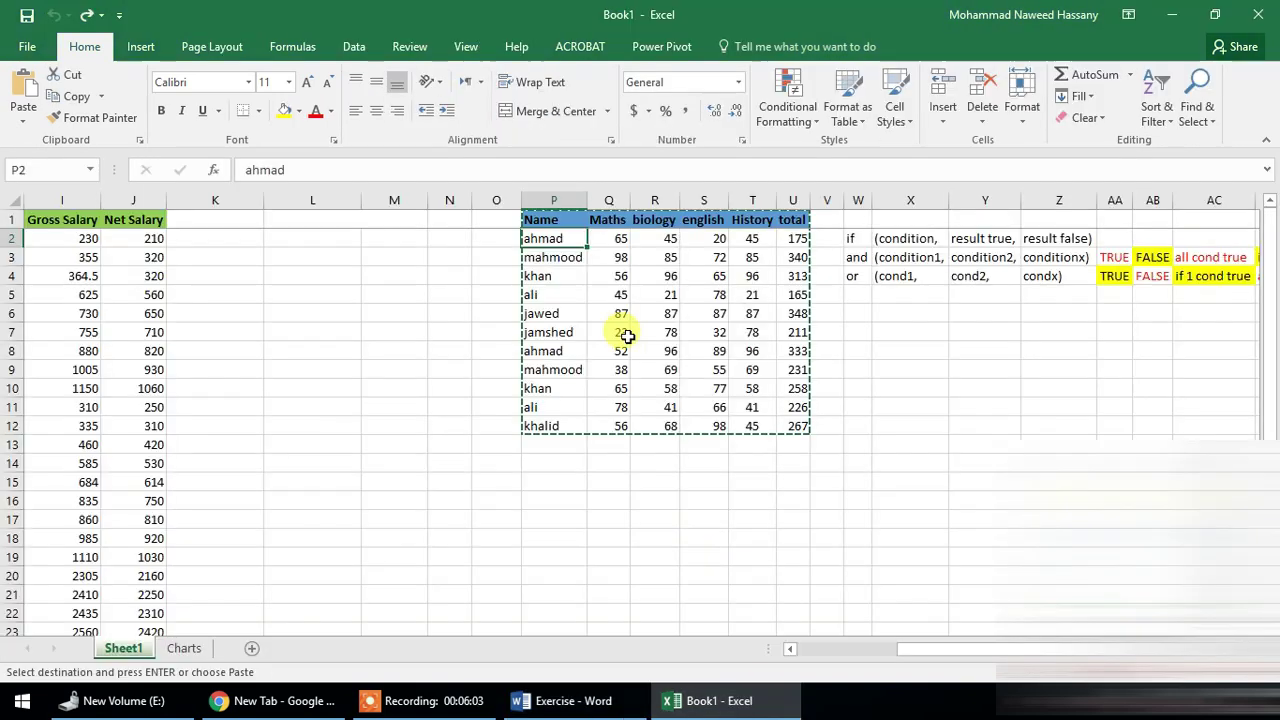
pyautogui.click(285, 111)
pyautogui.click(565, 700)
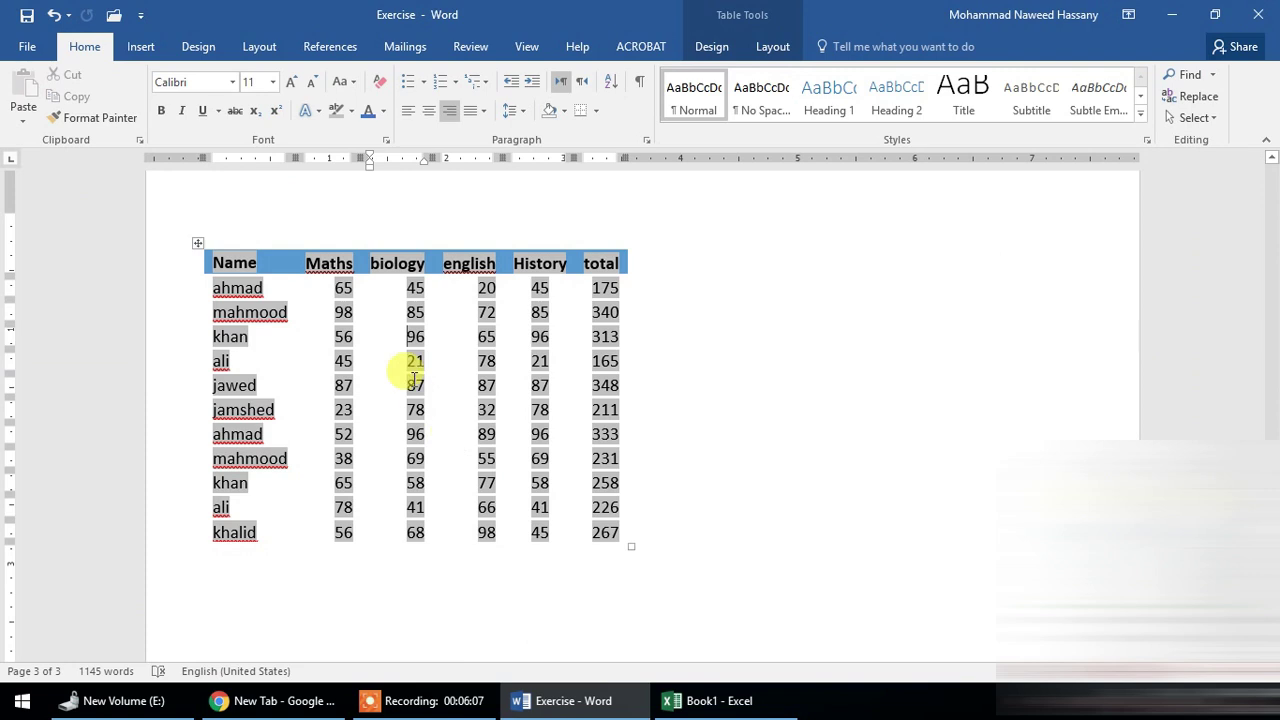
pyautogui.rightClick(348, 314)
pyautogui.click(410, 416)
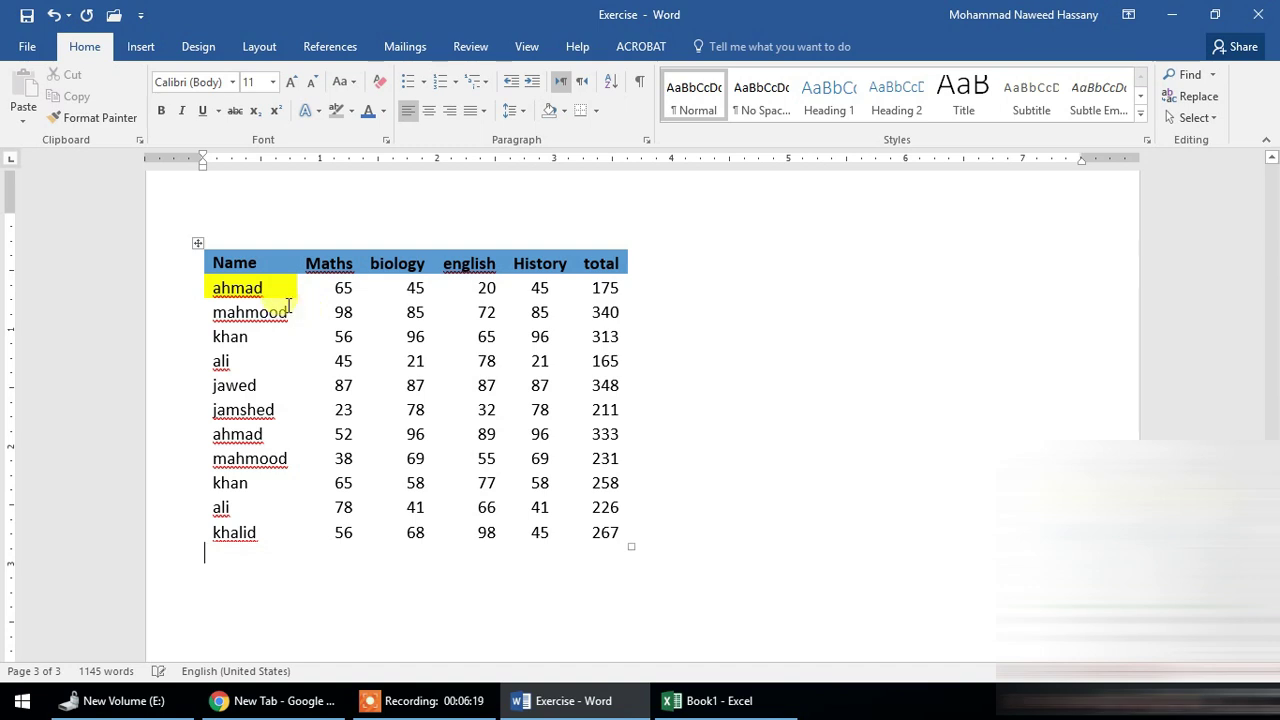
# Remove the linked table and paste the Excel marks table as a link that uses destination styles.
pyautogui.hotkey('ctrl', 'z')
pyautogui.click(689, 700)
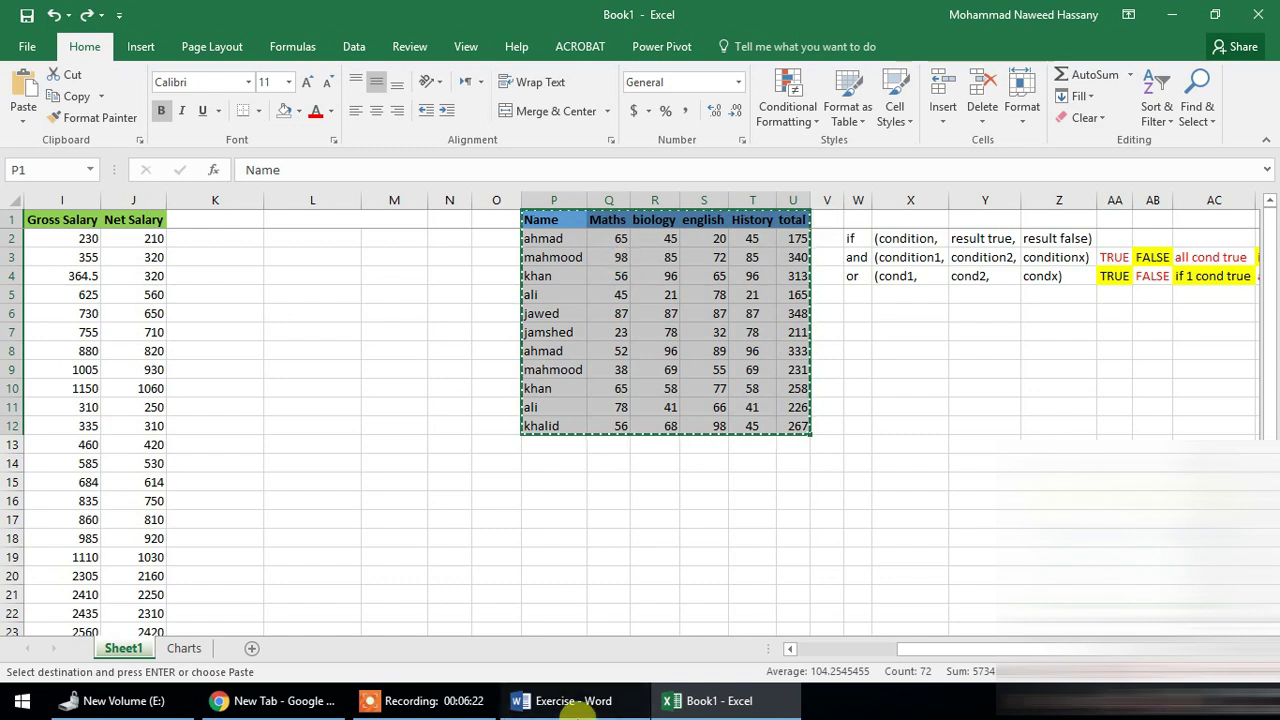
pyautogui.click(575, 703)
pyautogui.click(22, 117)
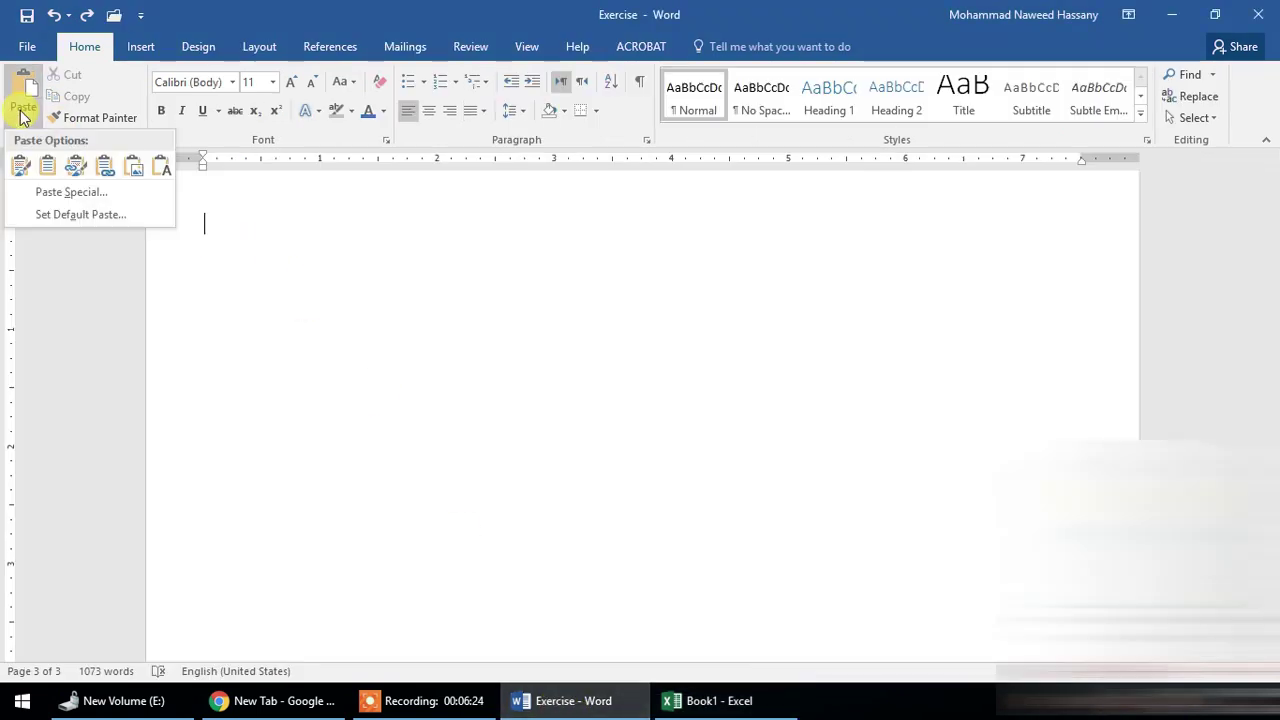
pyautogui.click(113, 172)
# Paste the copied Excel marks table into Word as a link with destination styles, and compare it with its source.
pyautogui.click(730, 703)
pyautogui.click(565, 701)
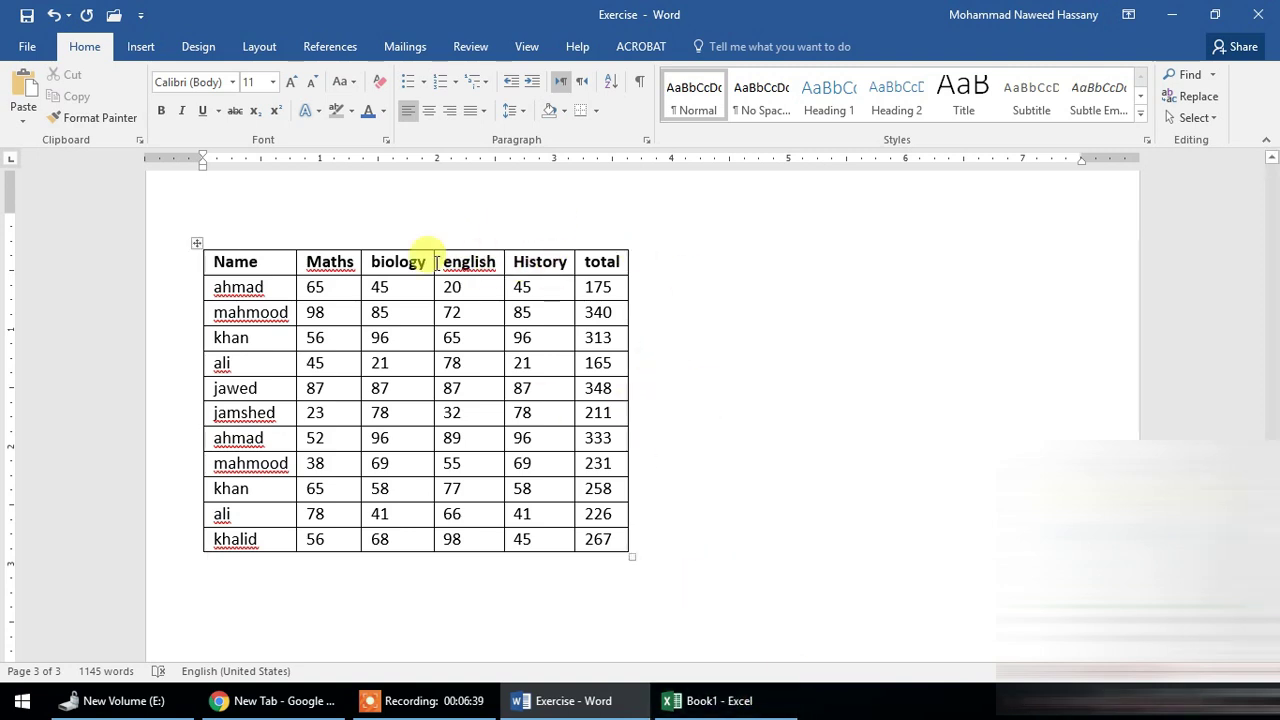
pyautogui.click(735, 701)
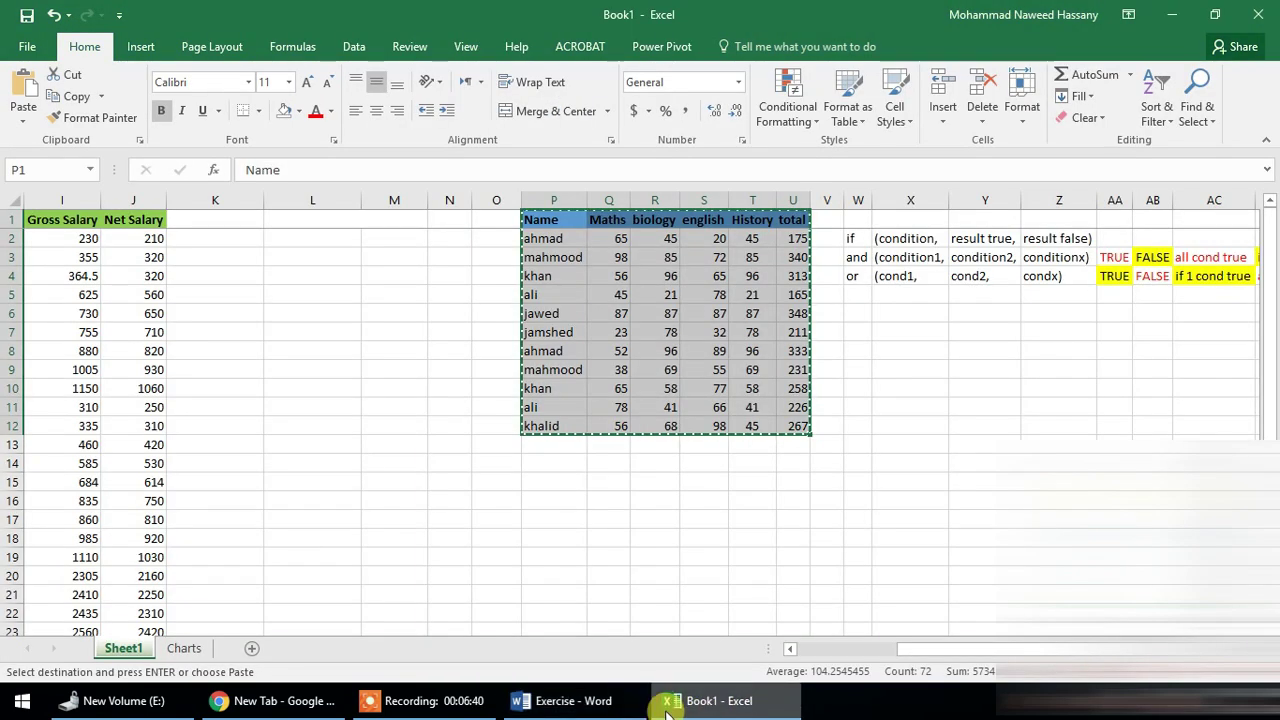
pyautogui.click(590, 705)
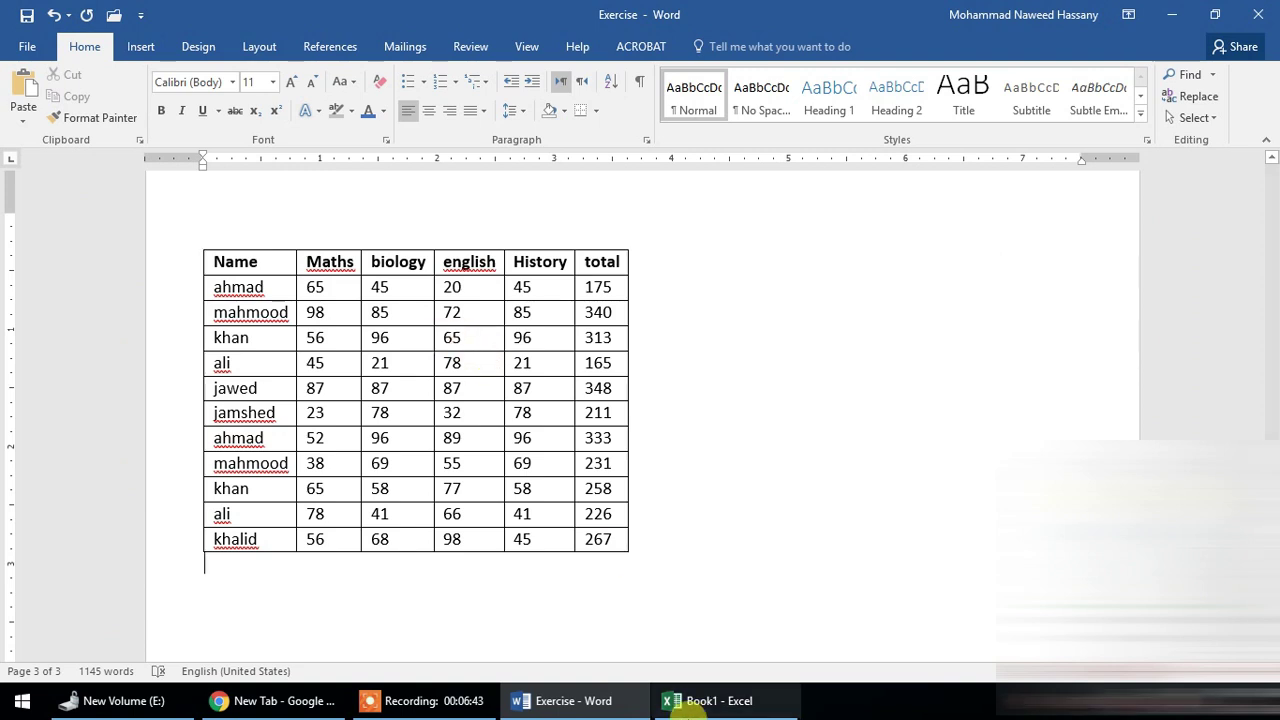
# Replace the name in cell P2 of the Excel marks table with aaaaaaa.
pyautogui.click(688, 703)
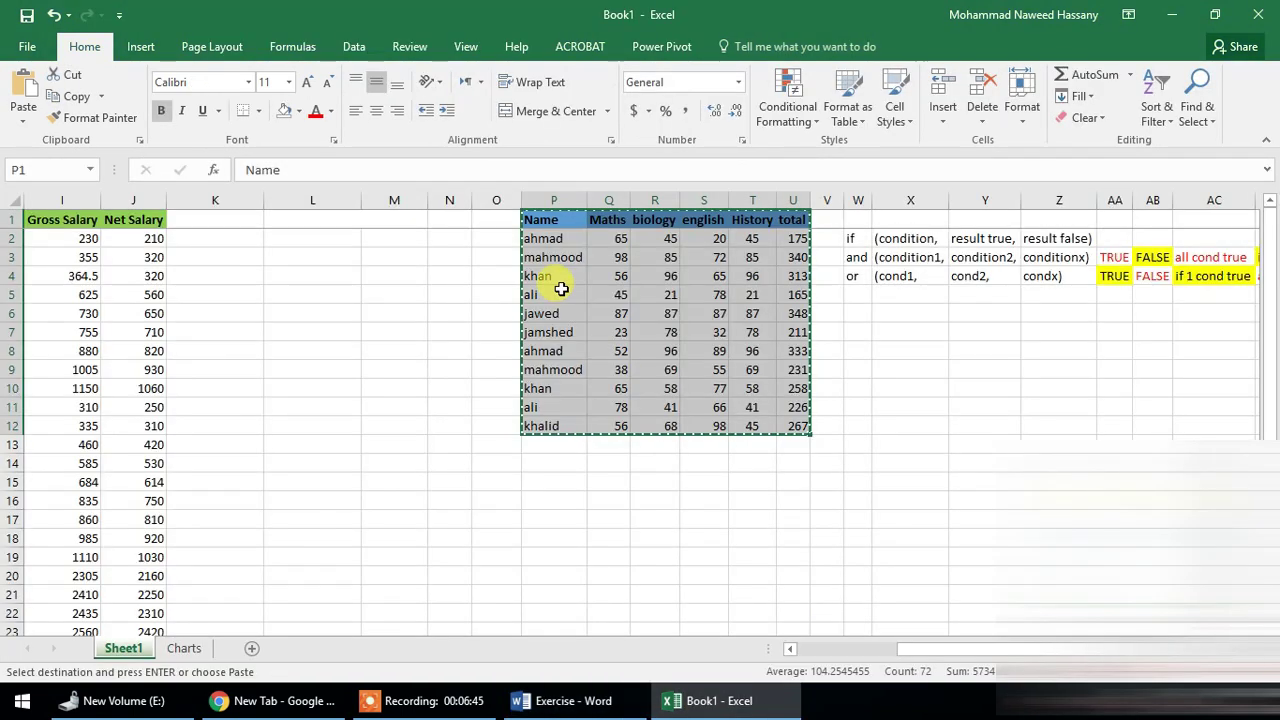
pyautogui.click(566, 239)
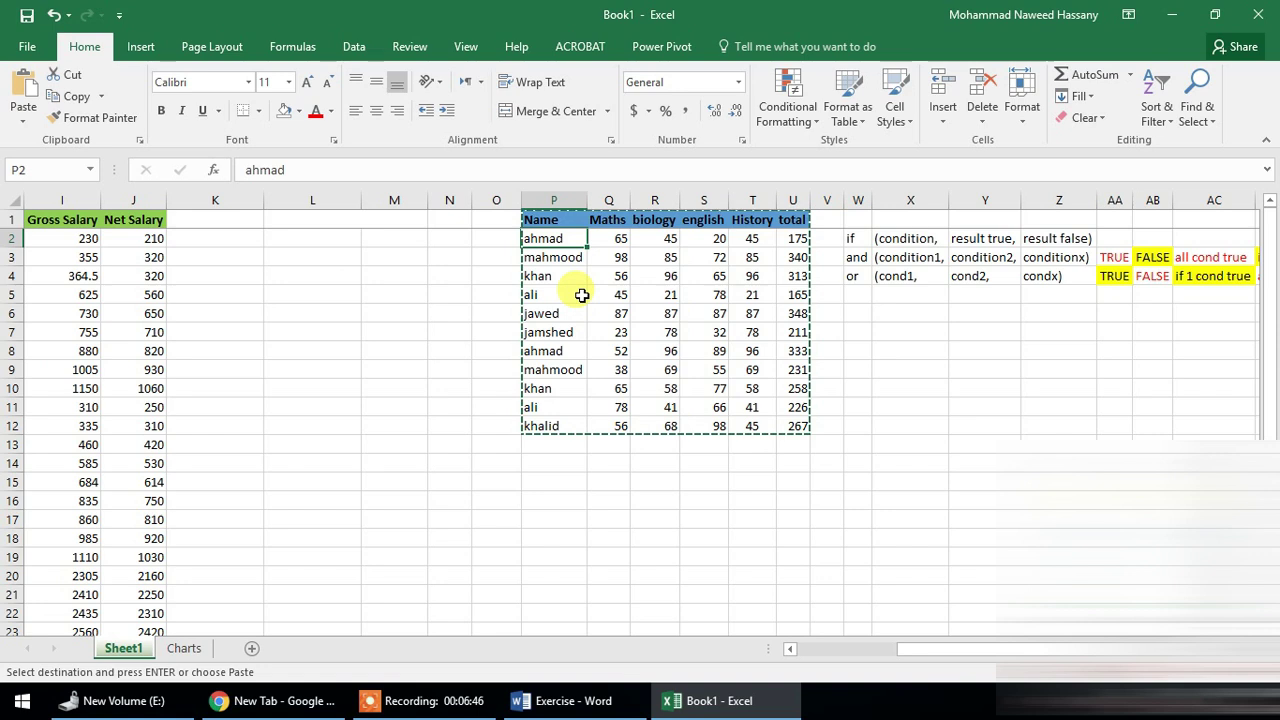
pyautogui.write('aaaaaaa')
pyautogui.click(551, 388)
pyautogui.click(545, 238)
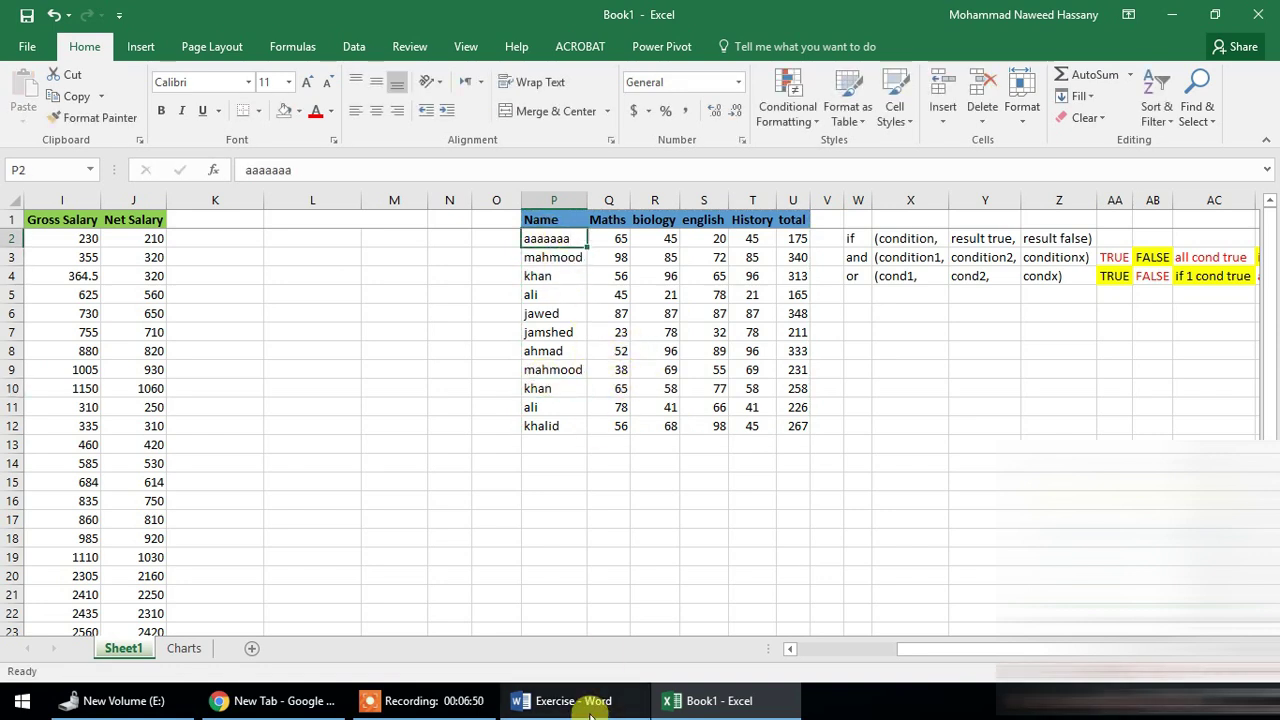
# Update the linked marks table in Word and check its first name cell against the Excel edit.
pyautogui.click(590, 708)
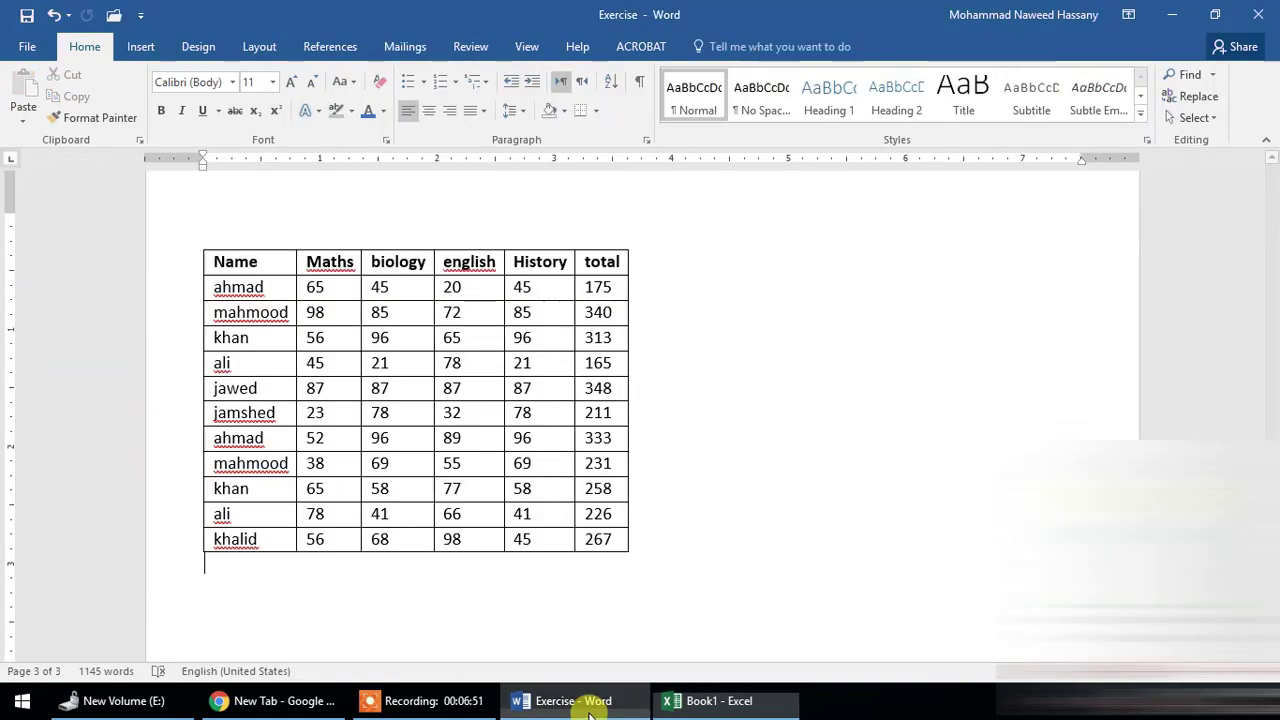
pyautogui.click(392, 312)
pyautogui.rightClick(394, 308)
pyautogui.click(453, 420)
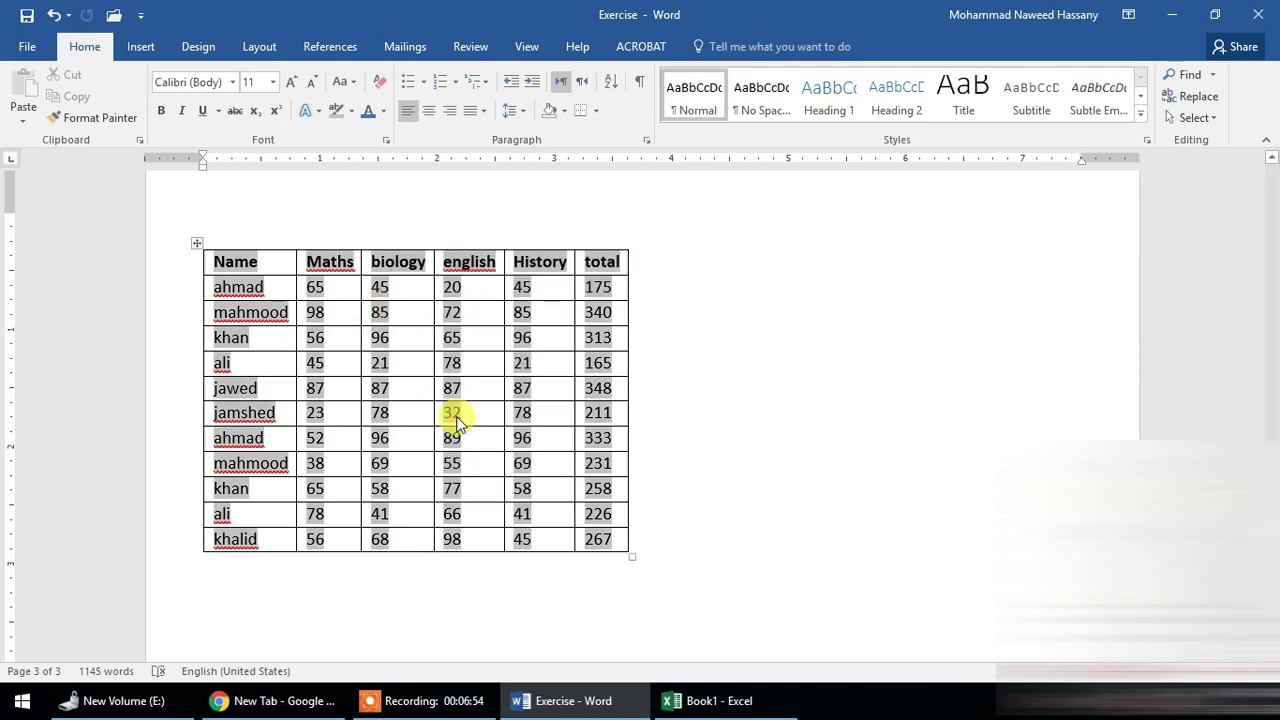
pyautogui.doubleClick(240, 287)
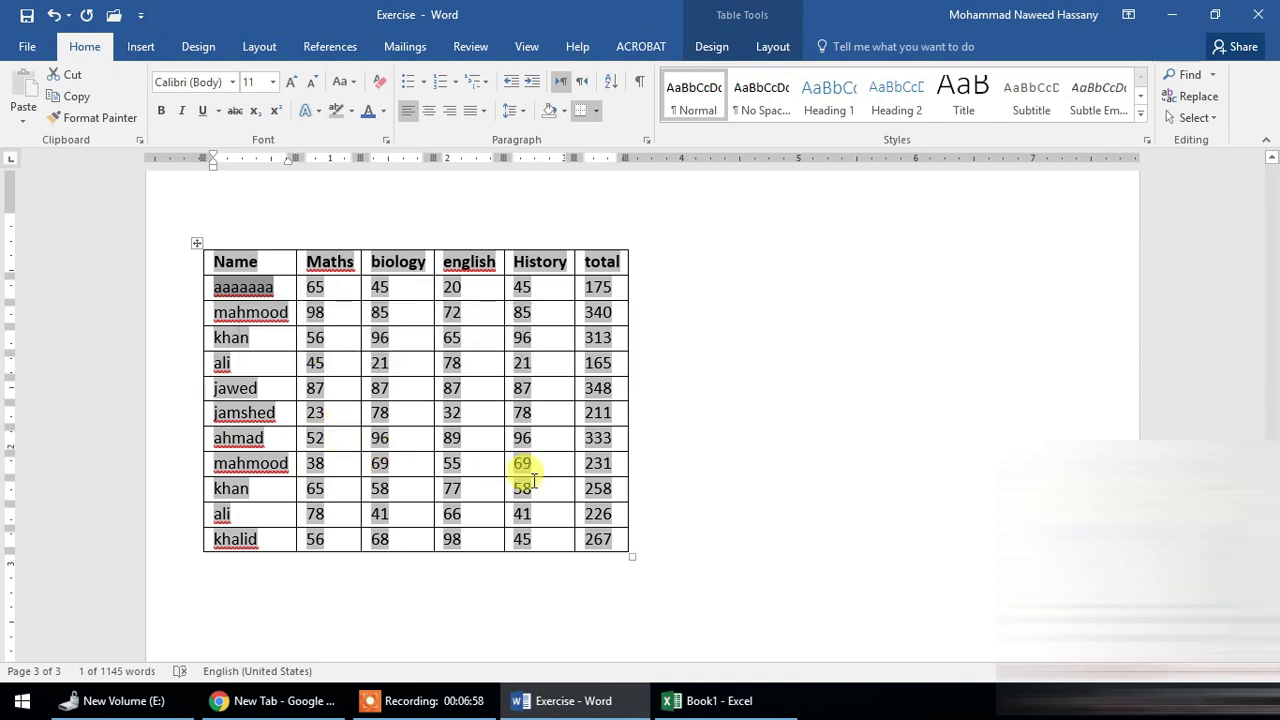
pyautogui.click(470, 460)
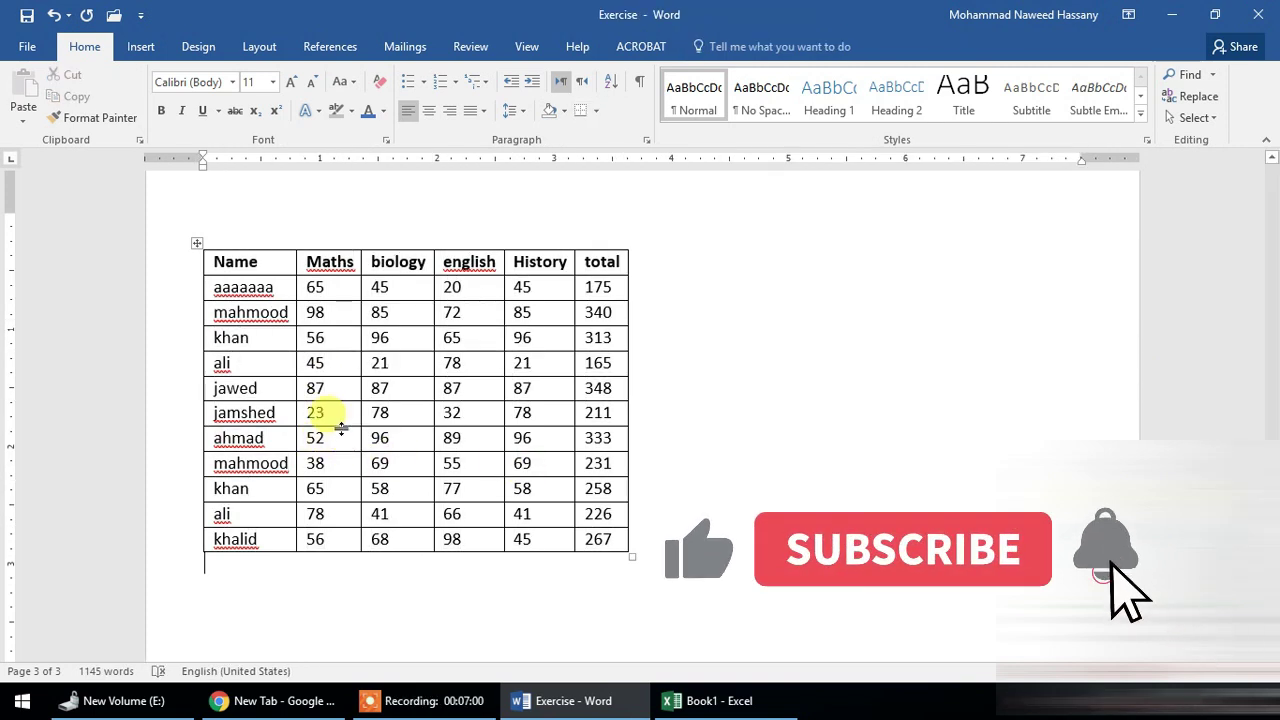
# Fill cell P2 yellow in the Excel workbook and update the linked marks table in Word.
pyautogui.click(706, 700)
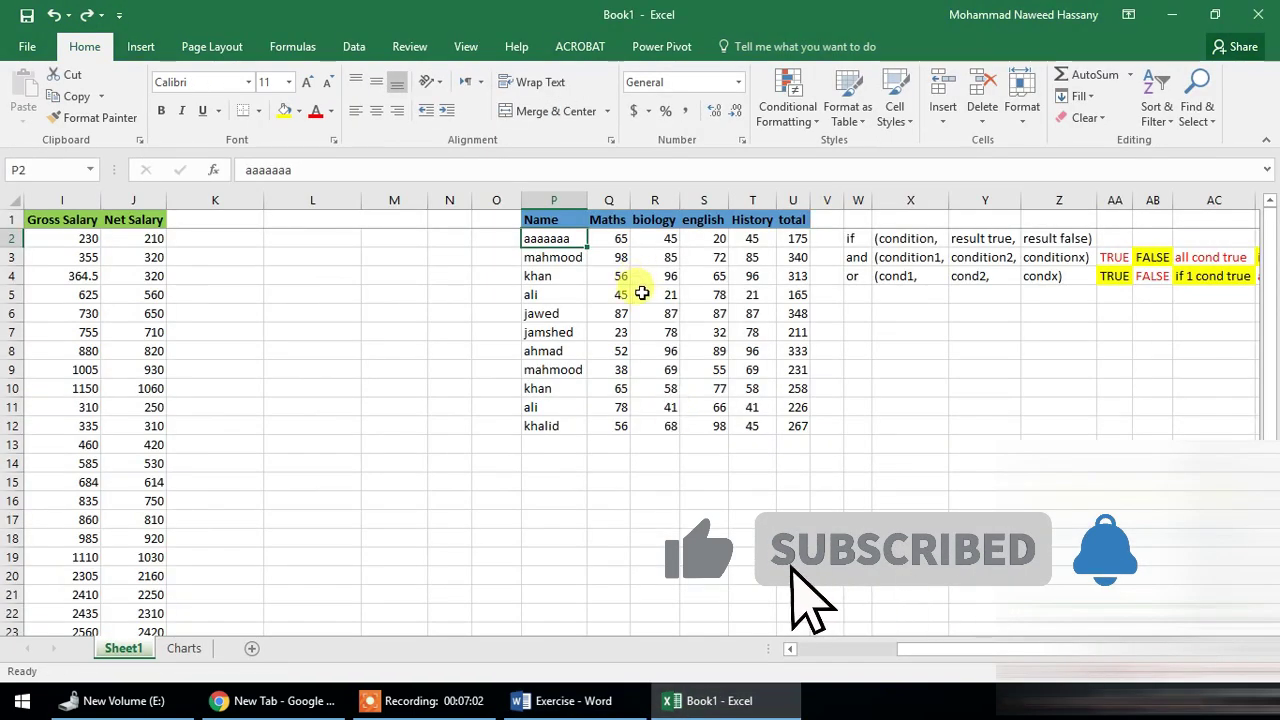
pyautogui.click(285, 111)
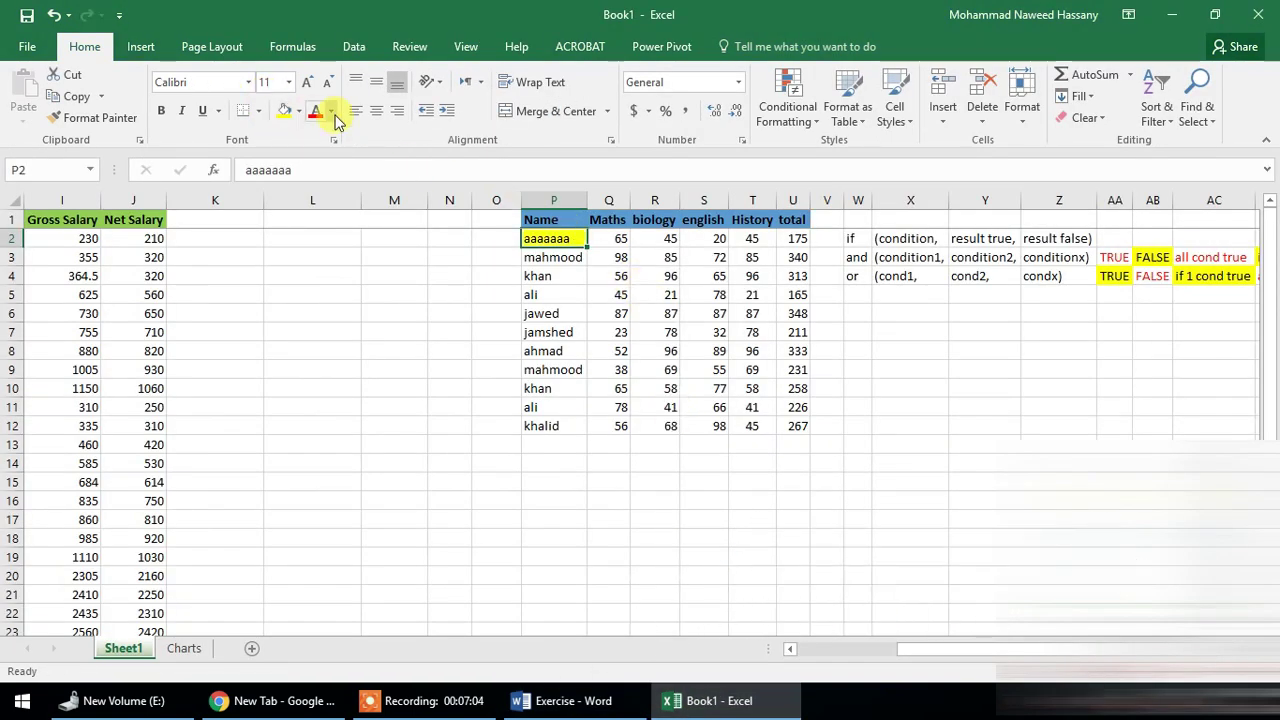
pyautogui.click(565, 700)
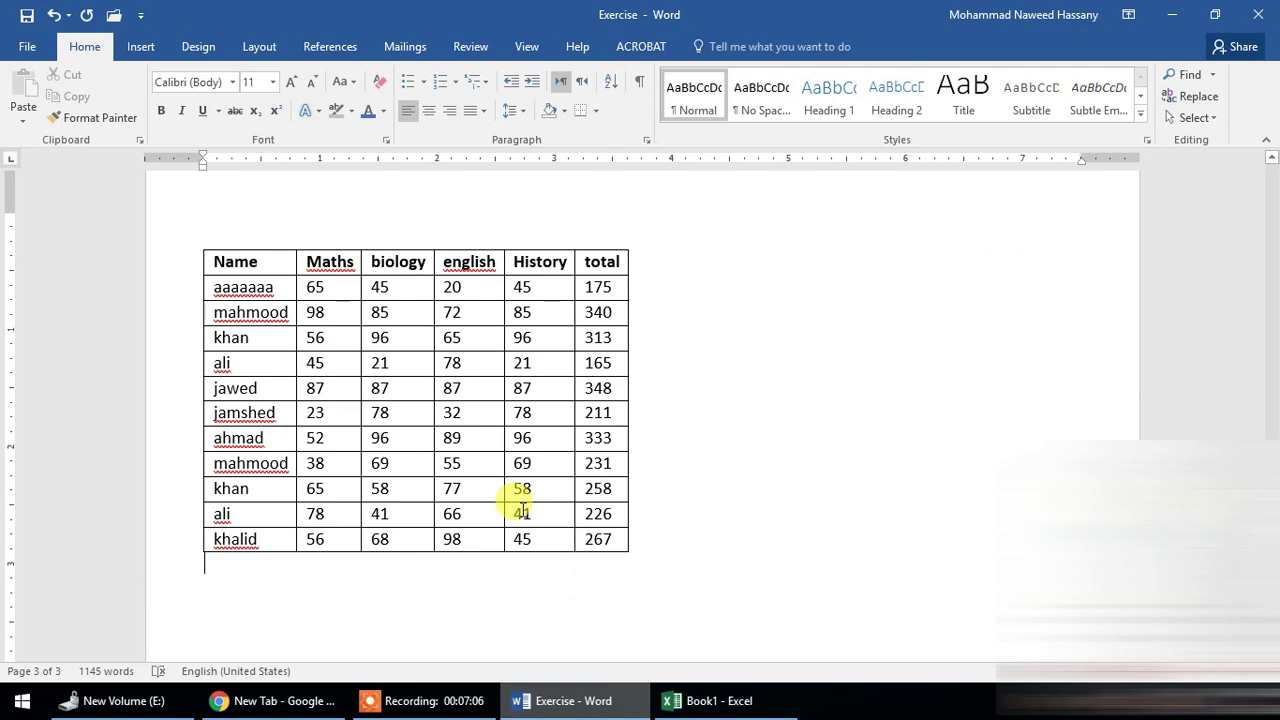
pyautogui.hotkey('ctrl', 'a')
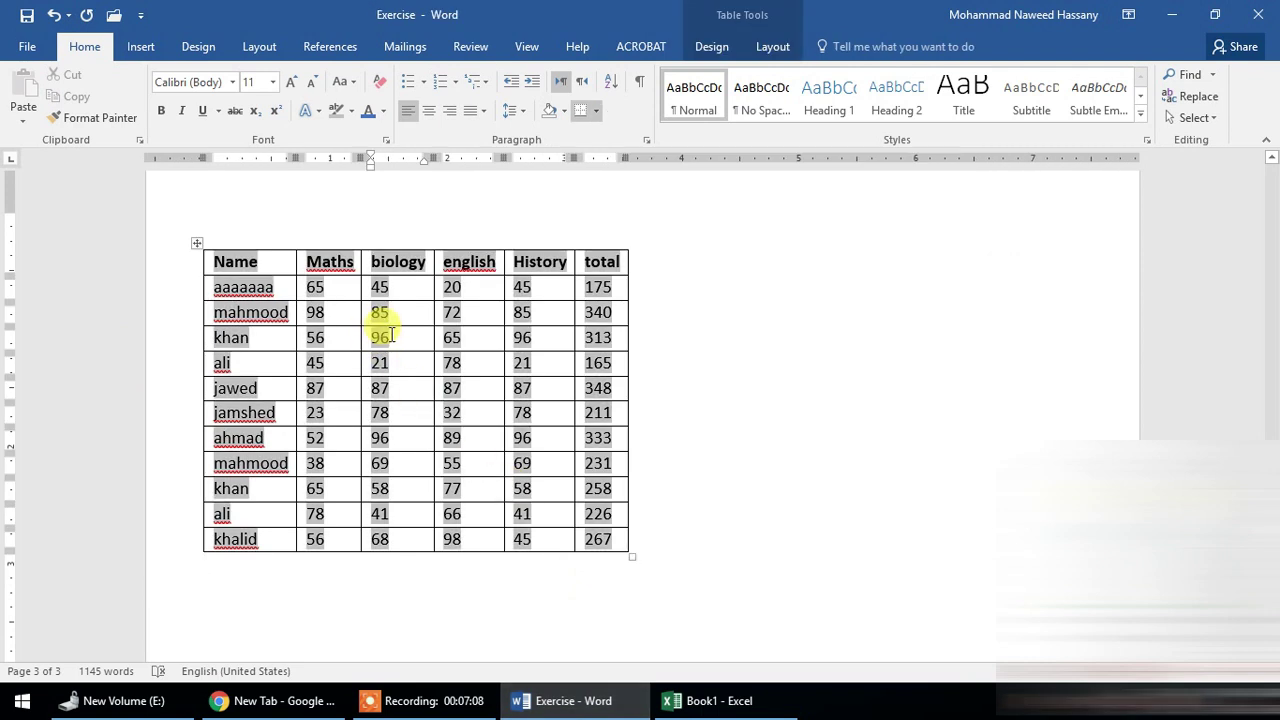
pyautogui.rightClick(388, 336)
pyautogui.click(447, 437)
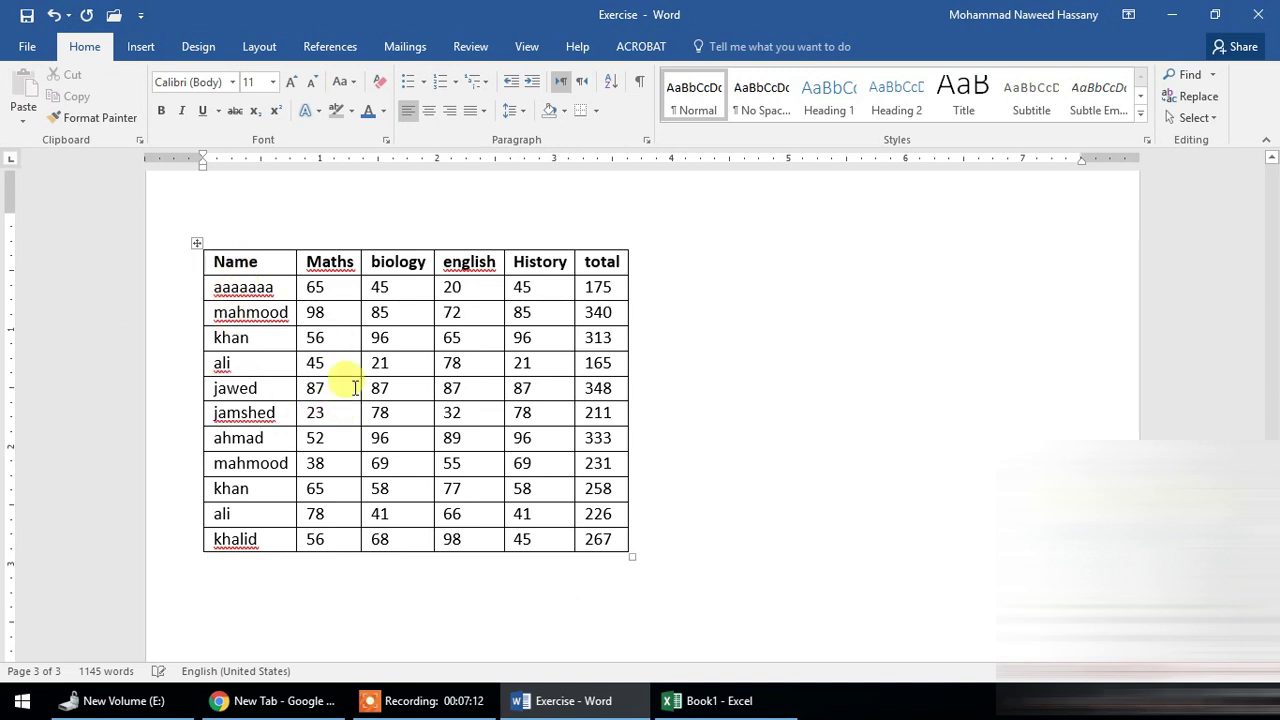
# Undo the linked table paste in Word and the P2 changes in Excel, and copy the range P1:U12 again.
pyautogui.click(23, 124)
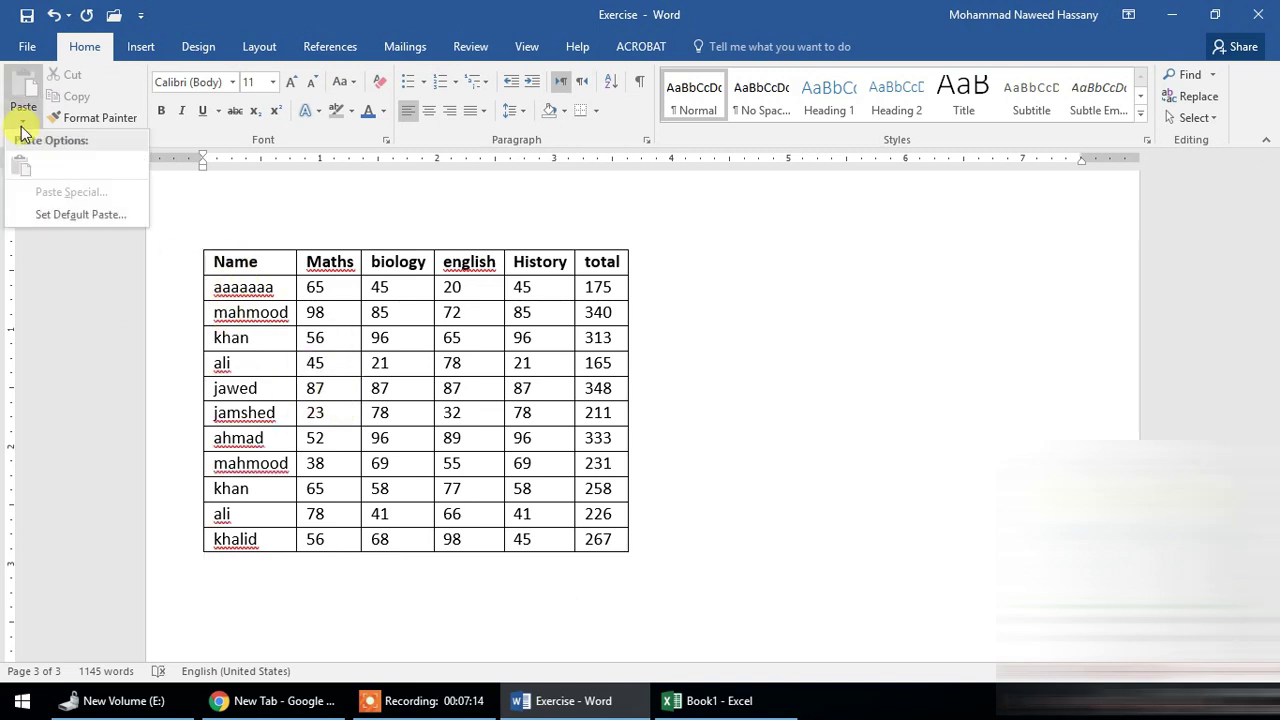
pyautogui.click(23, 124)
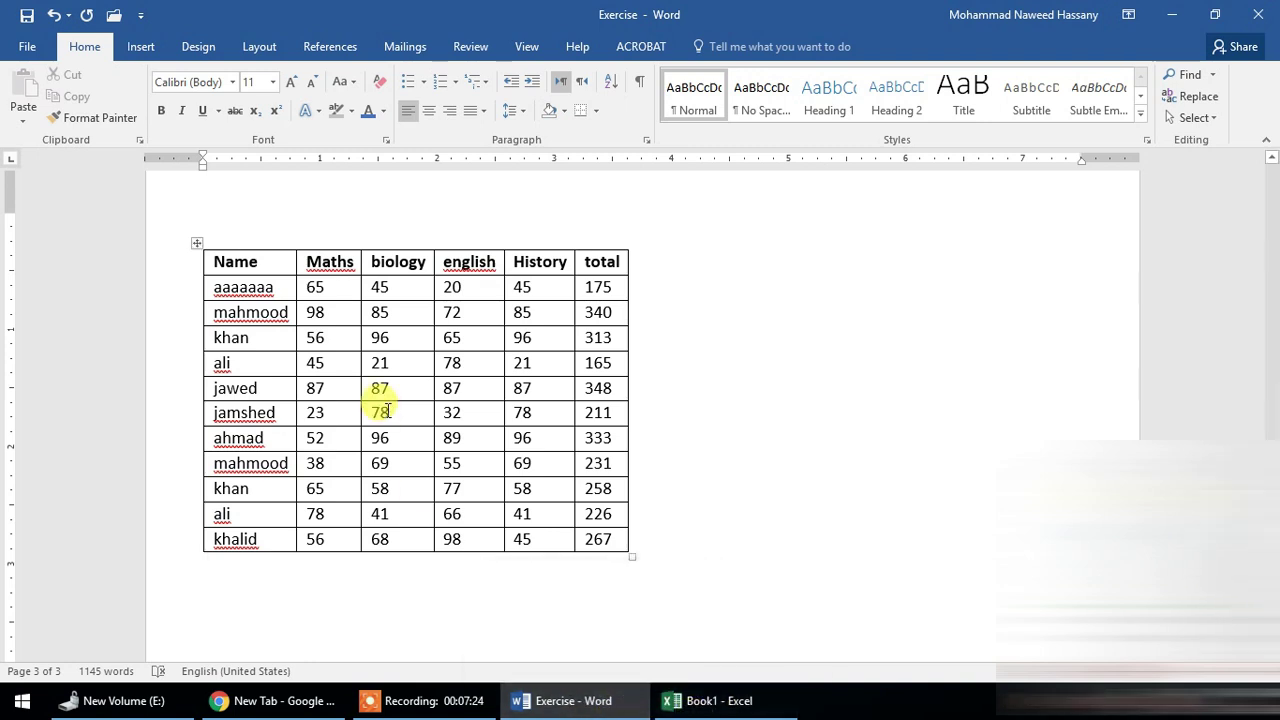
pyautogui.hotkey('ctrl', 'z')
pyautogui.click(712, 700)
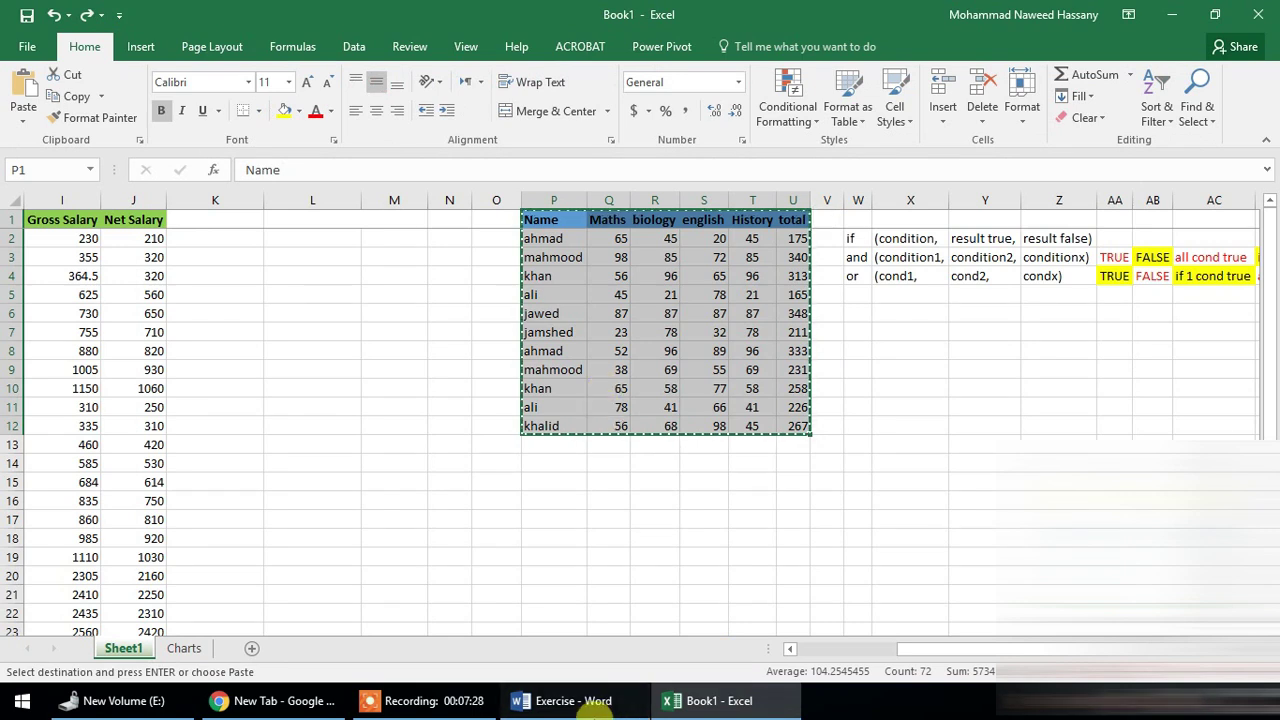
# Paste the copied marks table into Word with Paste Special as an unlinked Microsoft Excel Worksheet Object.
pyautogui.click(597, 701)
pyautogui.click(23, 121)
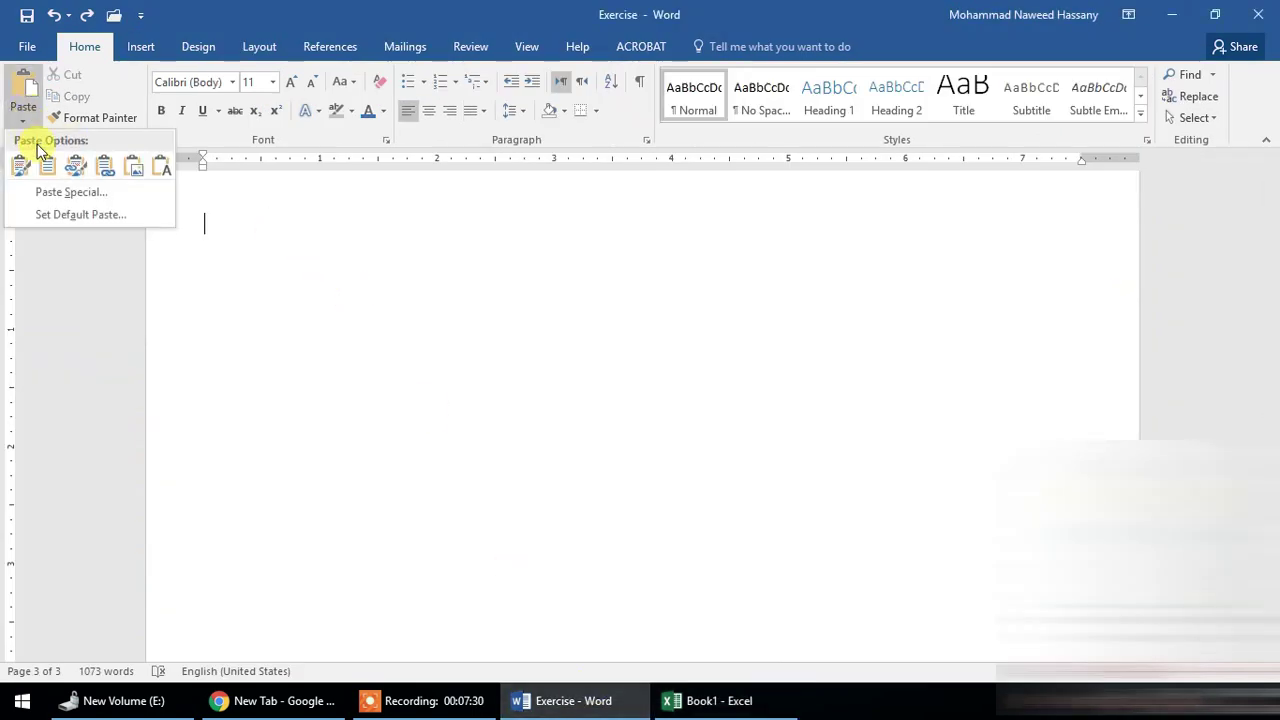
pyautogui.click(60, 191)
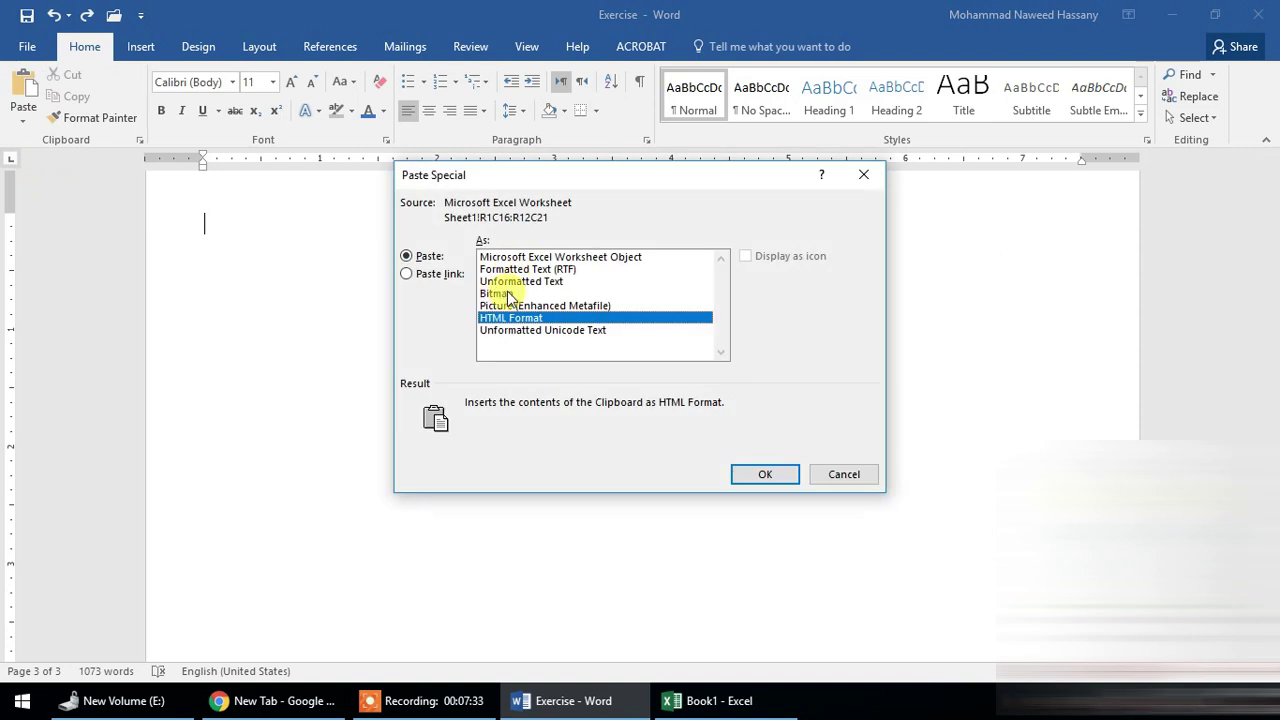
pyautogui.click(435, 273)
pyautogui.click(428, 257)
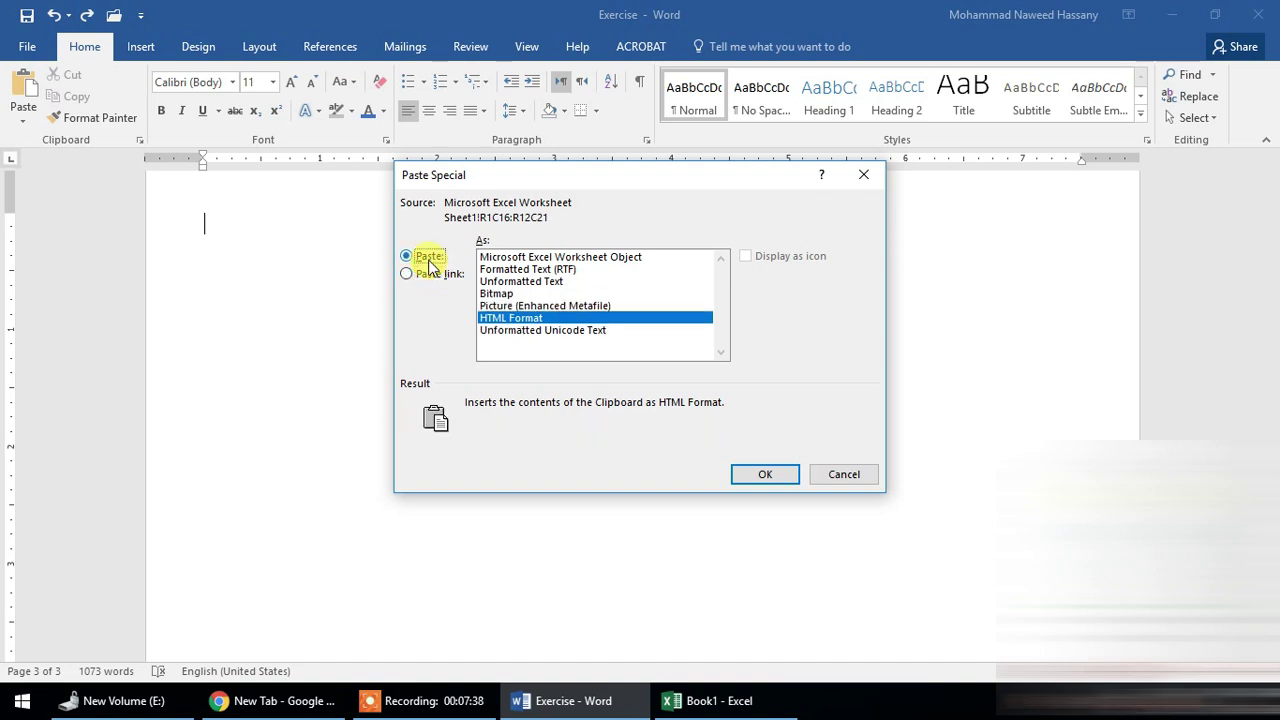
pyautogui.click(568, 259)
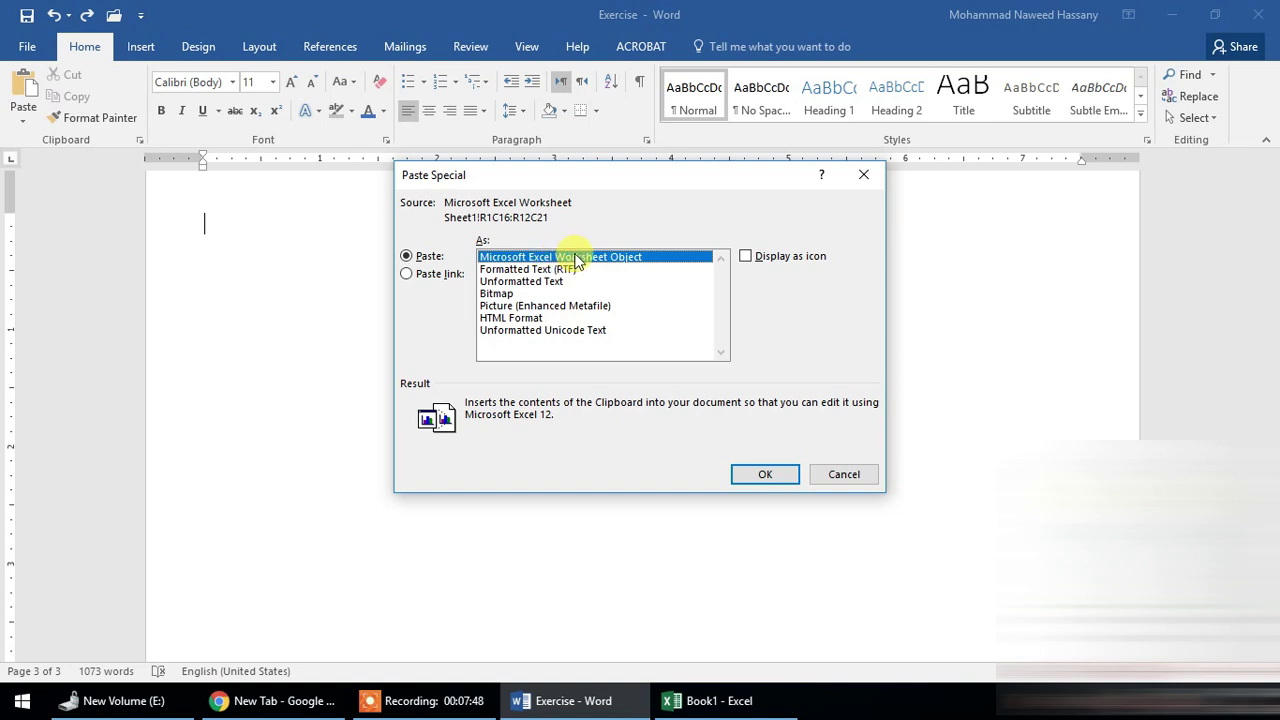
pyautogui.click(770, 474)
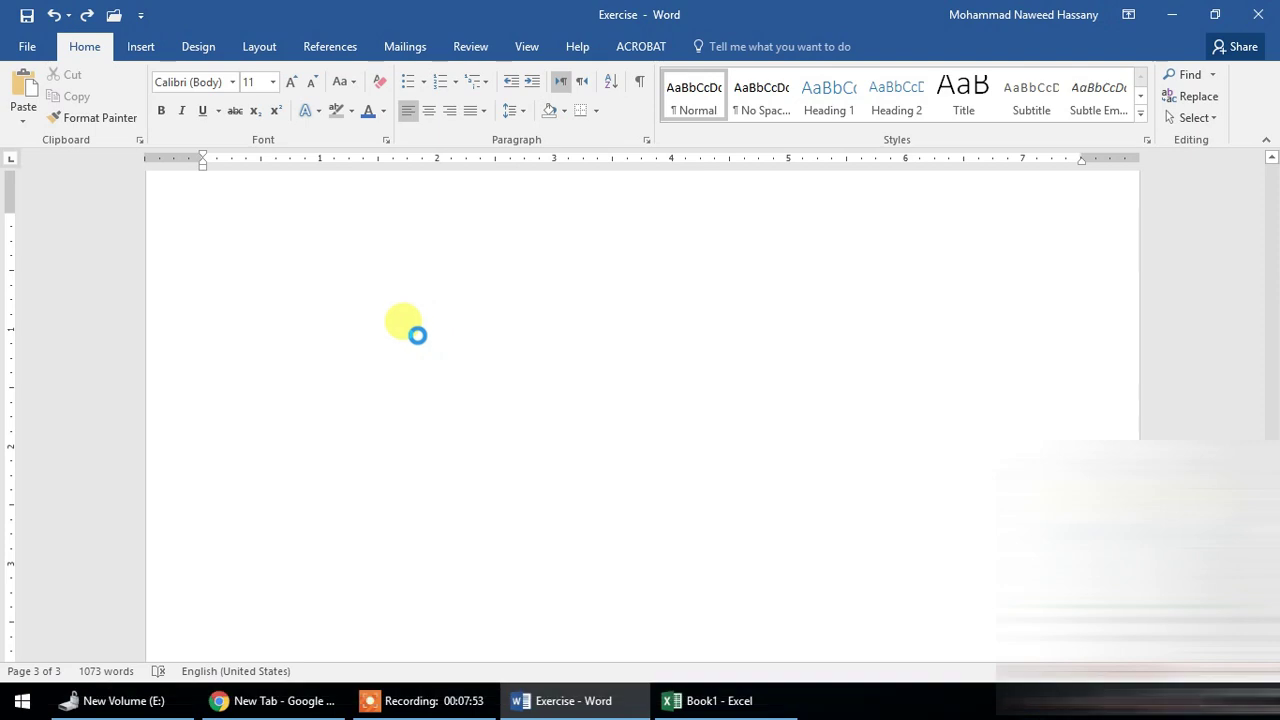
# Open the embedded marks worksheet for editing, look through its Excel commands and cells, and return to the document.
pyautogui.click(388, 308)
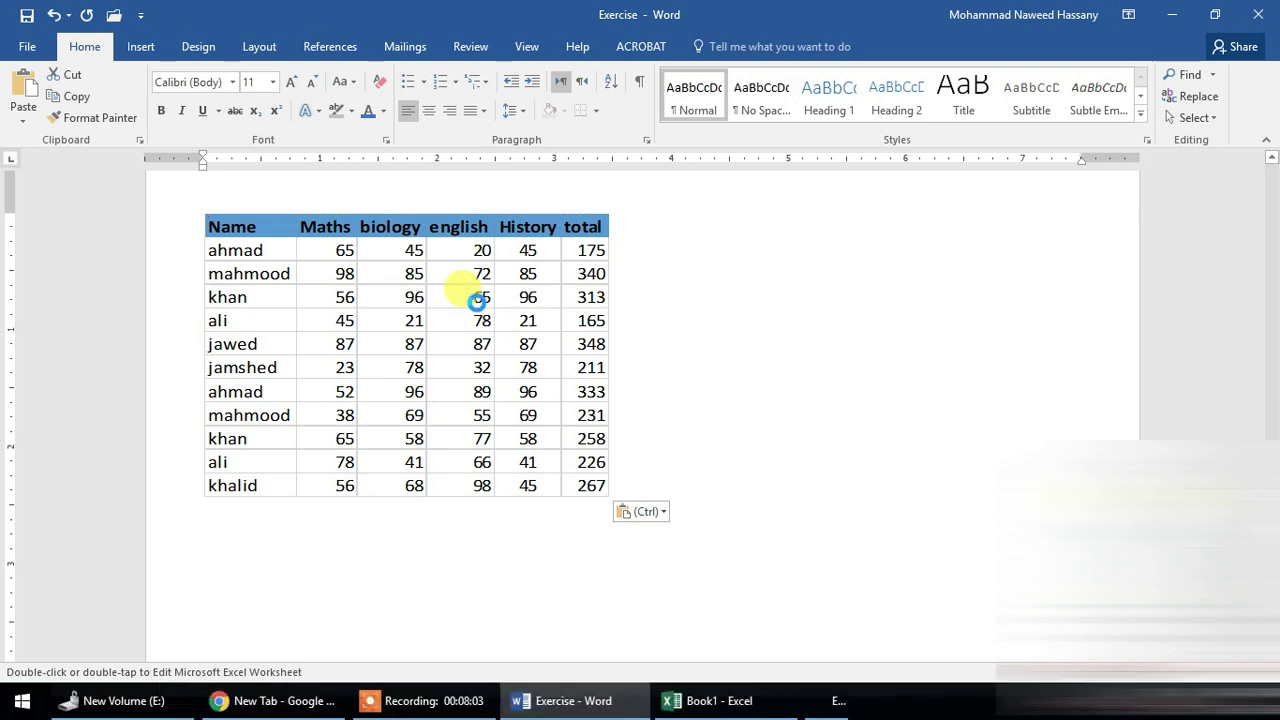
pyautogui.doubleClick(479, 308)
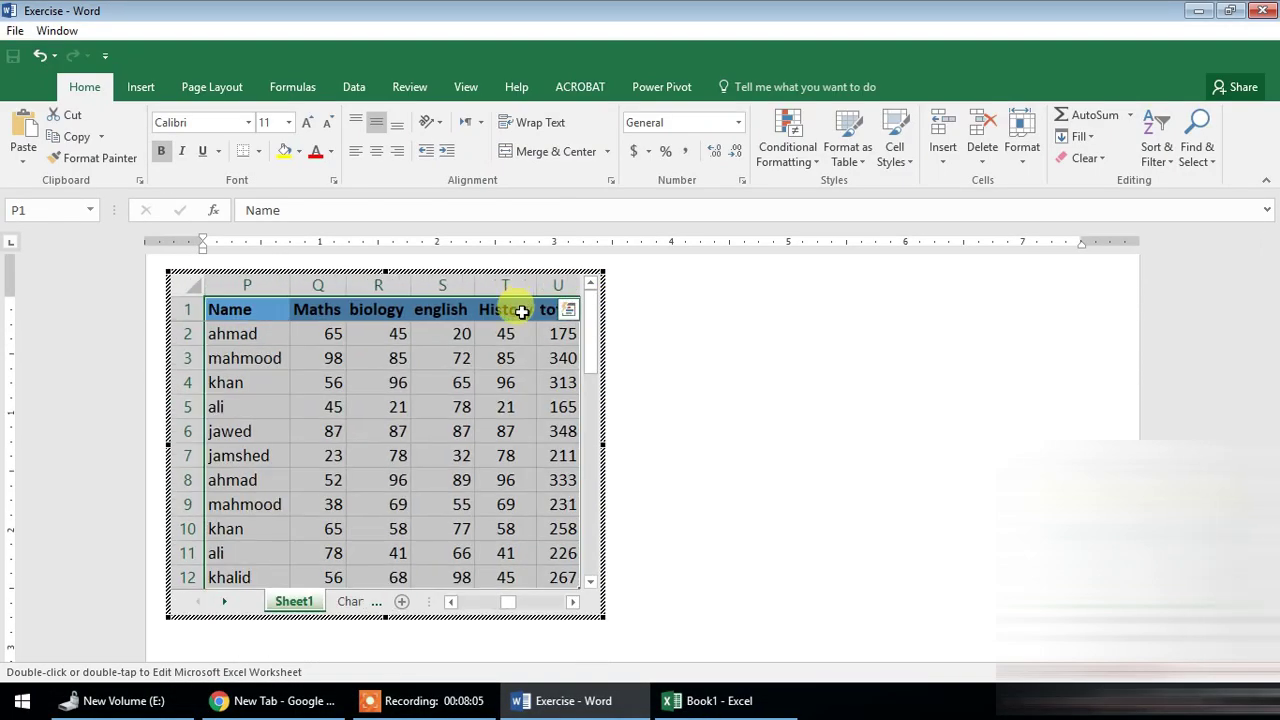
pyautogui.click(390, 380)
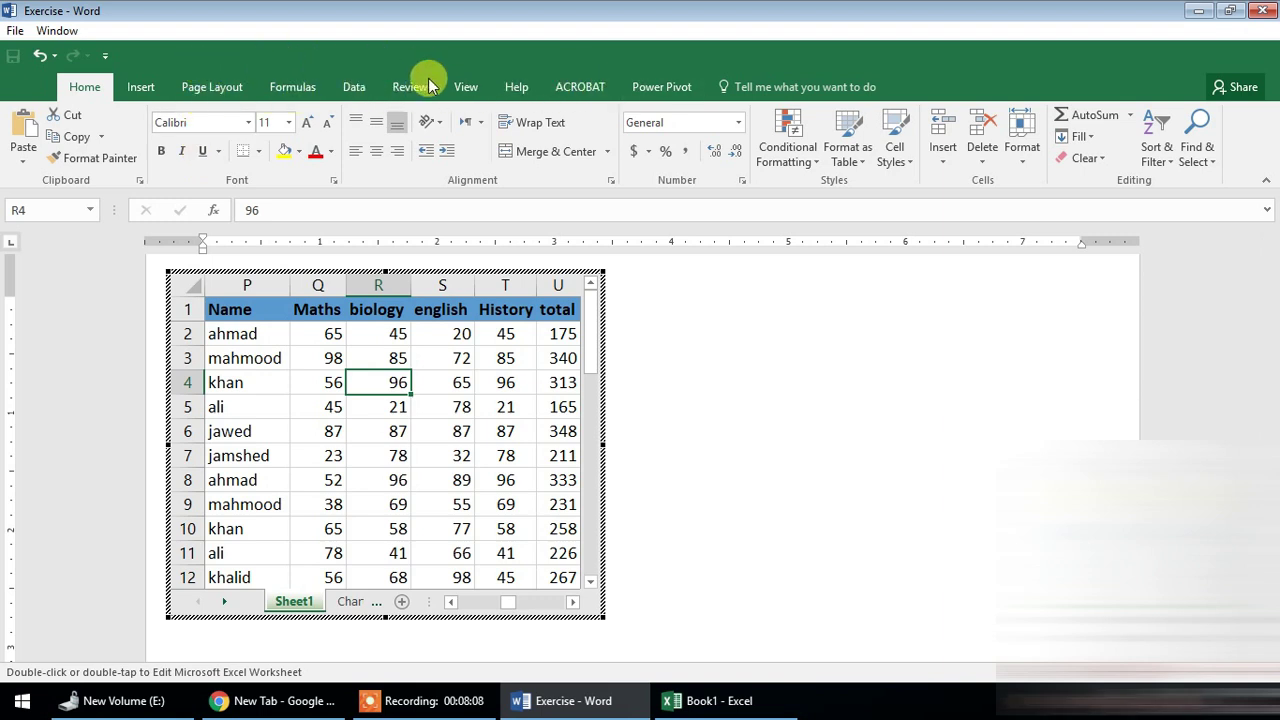
pyautogui.click(293, 88)
pyautogui.click(228, 86)
pyautogui.click(145, 86)
pyautogui.click(84, 88)
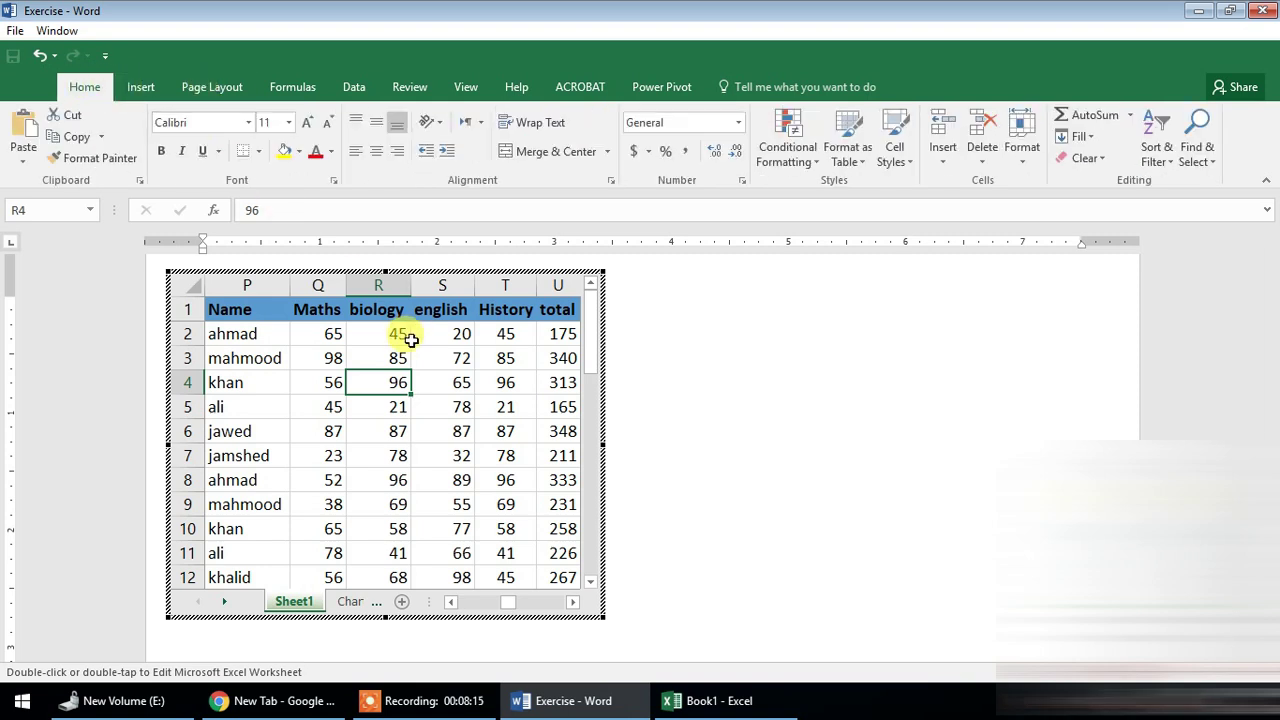
pyautogui.click(447, 428)
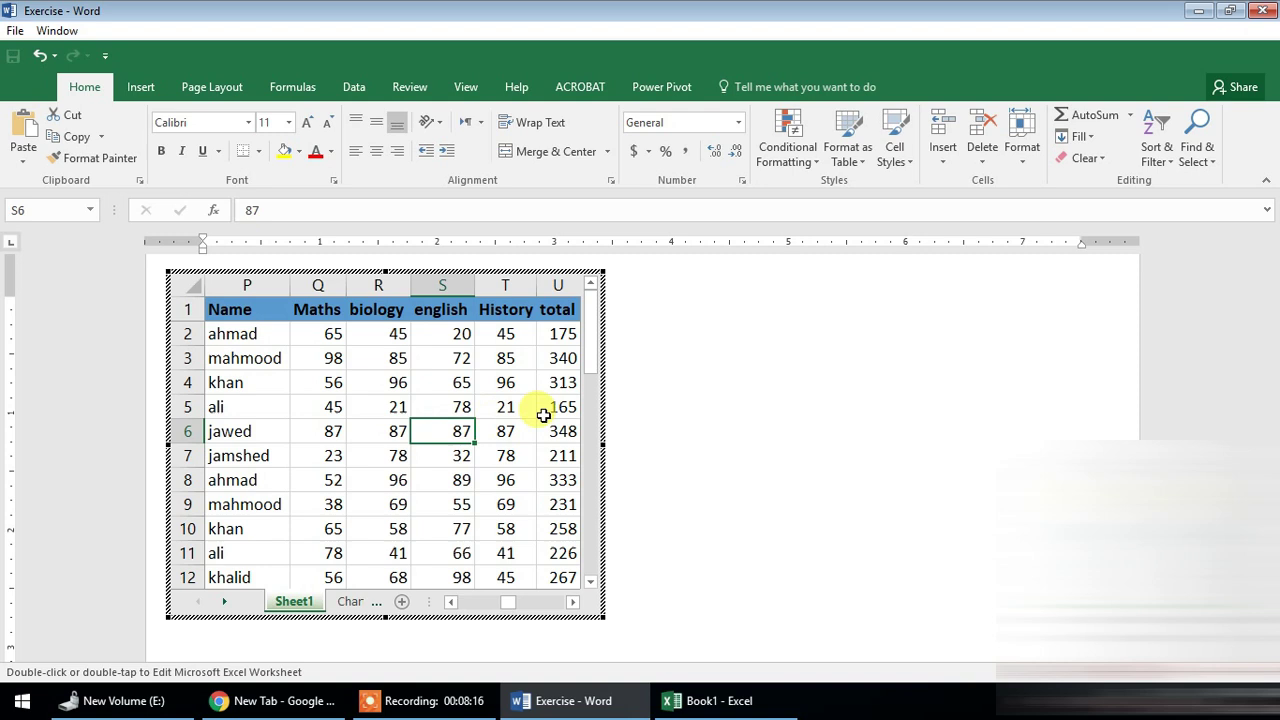
pyautogui.click(697, 386)
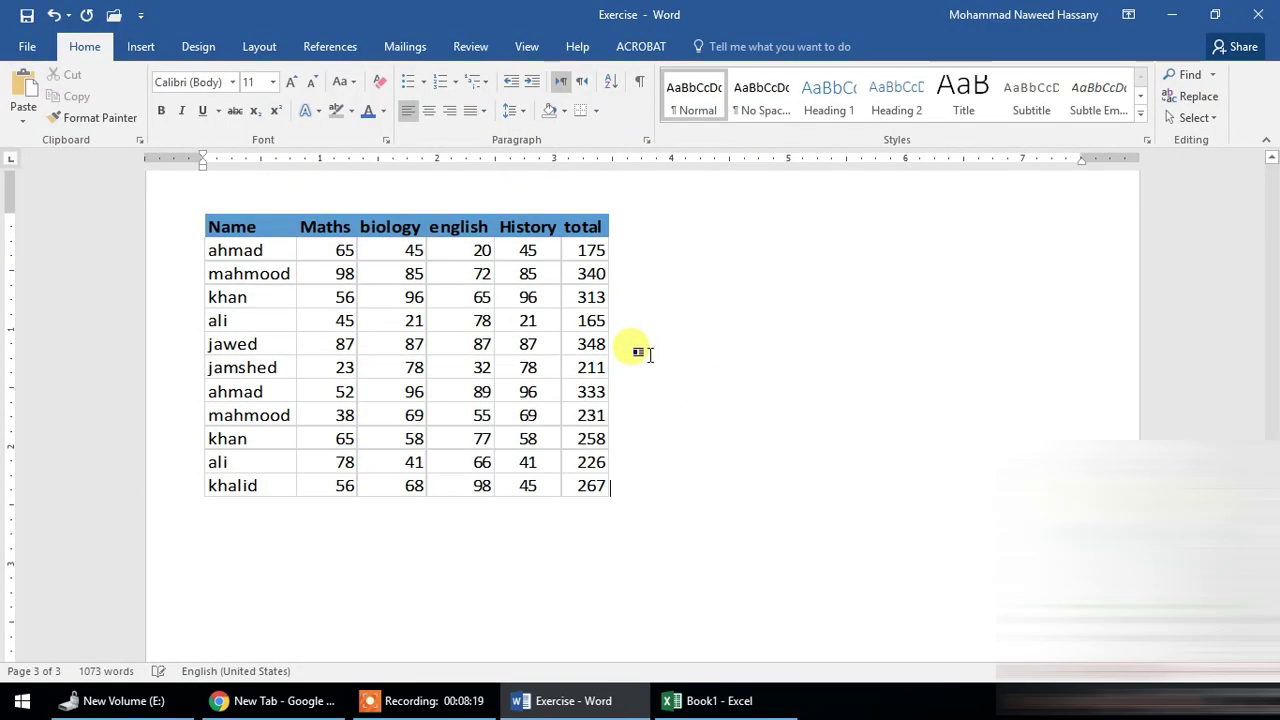
# Delete the embedded marks worksheet from the Word document and check that the source range is still copied in Excel.
pyautogui.click(421, 341)
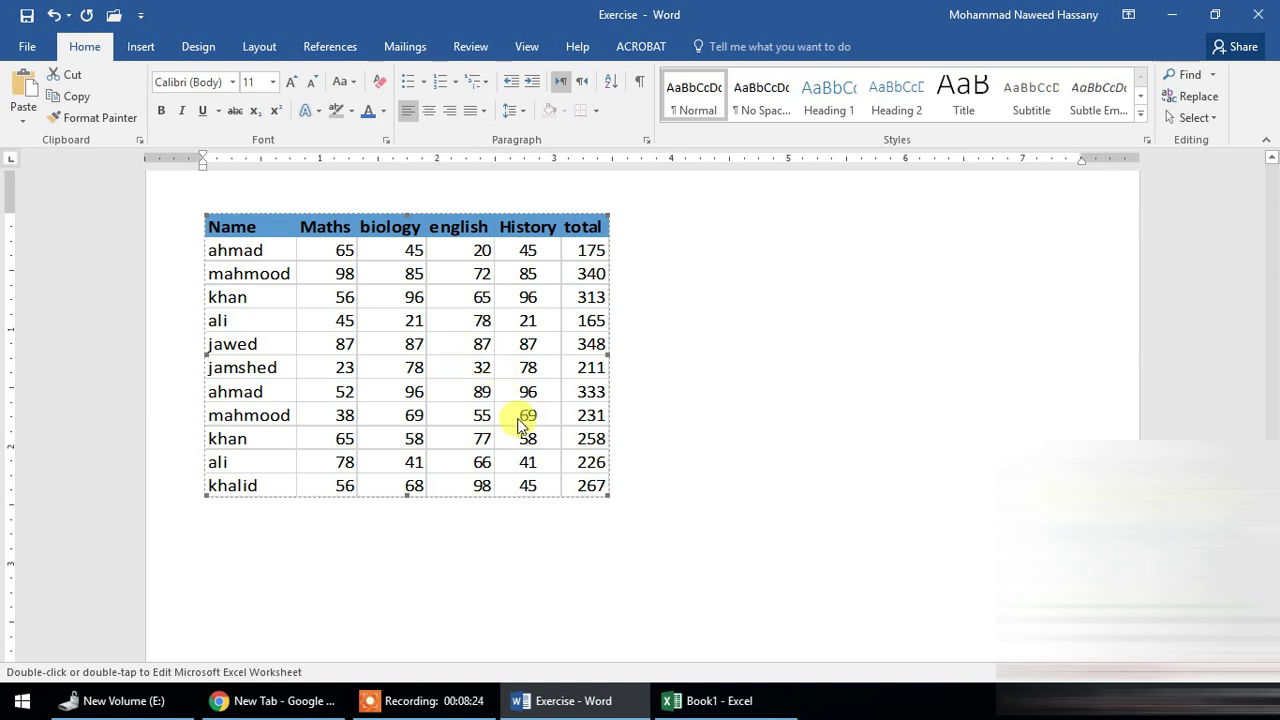
pyautogui.press('Delete')
pyautogui.click(690, 700)
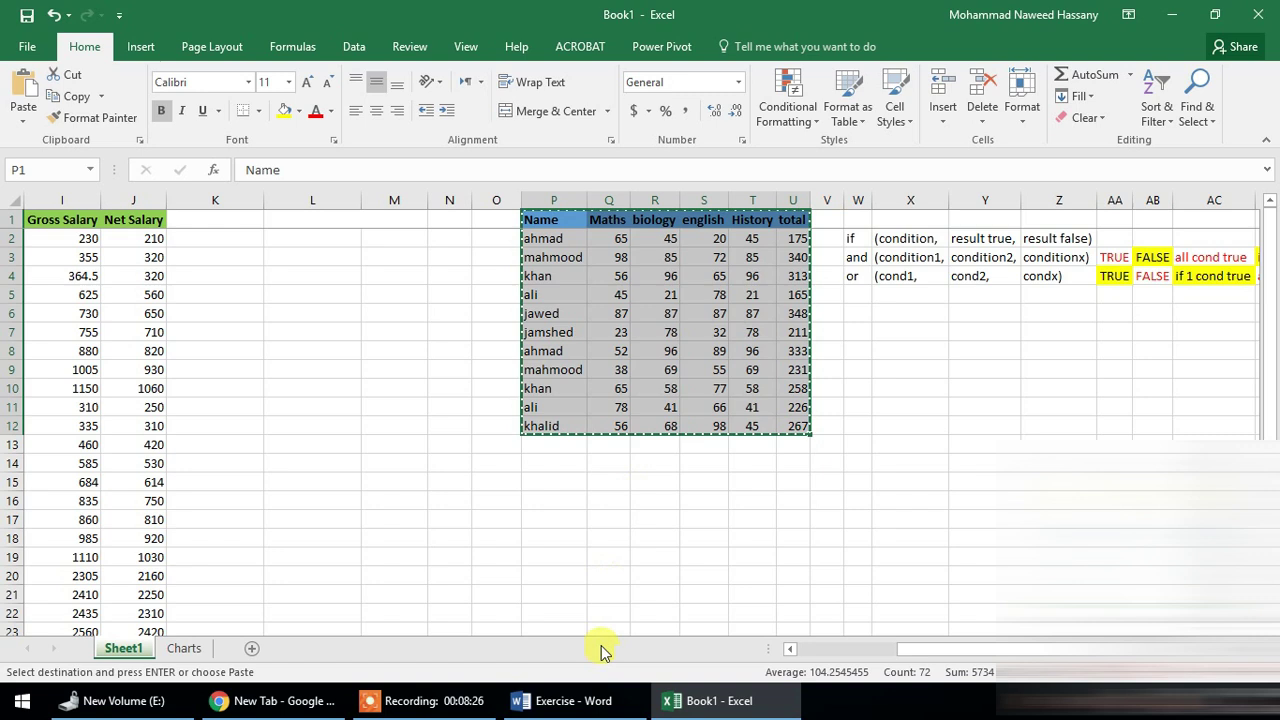
pyautogui.click(560, 700)
# Paste the copied marks table with Paste Special as a Microsoft Excel Worksheet Object displayed as a multicoloured cube icon.
pyautogui.click(23, 113)
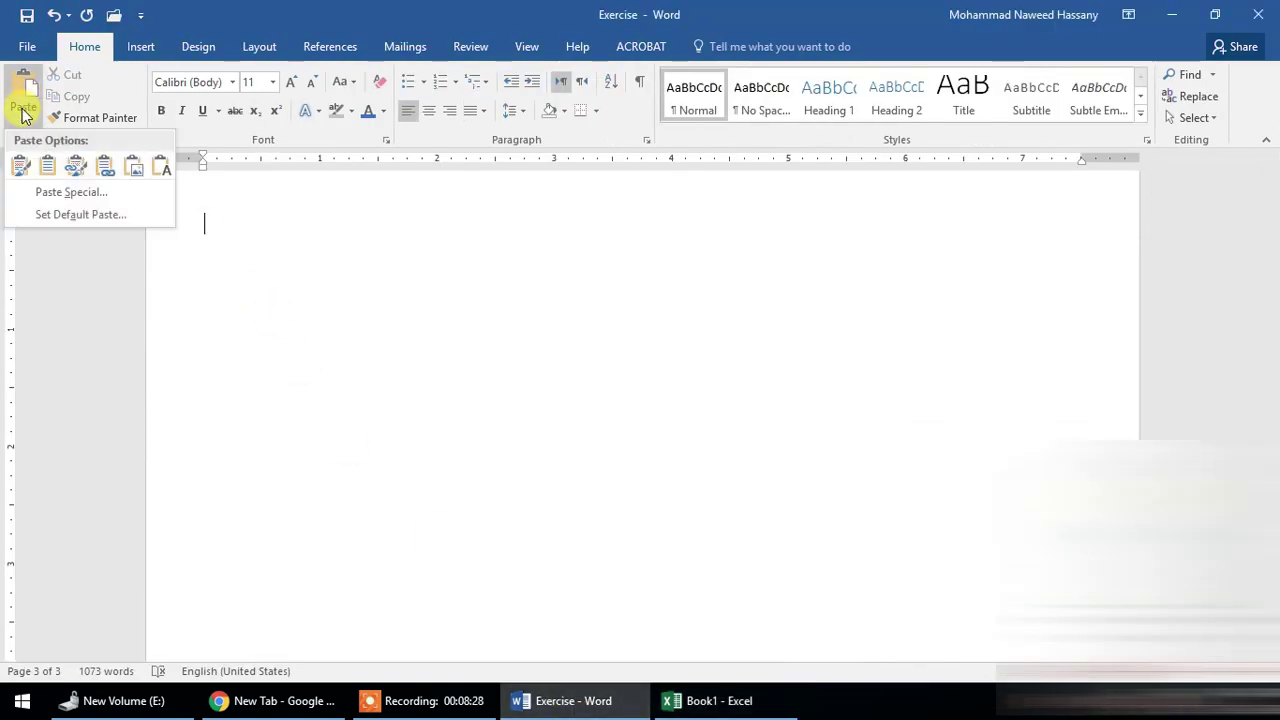
pyautogui.click(48, 191)
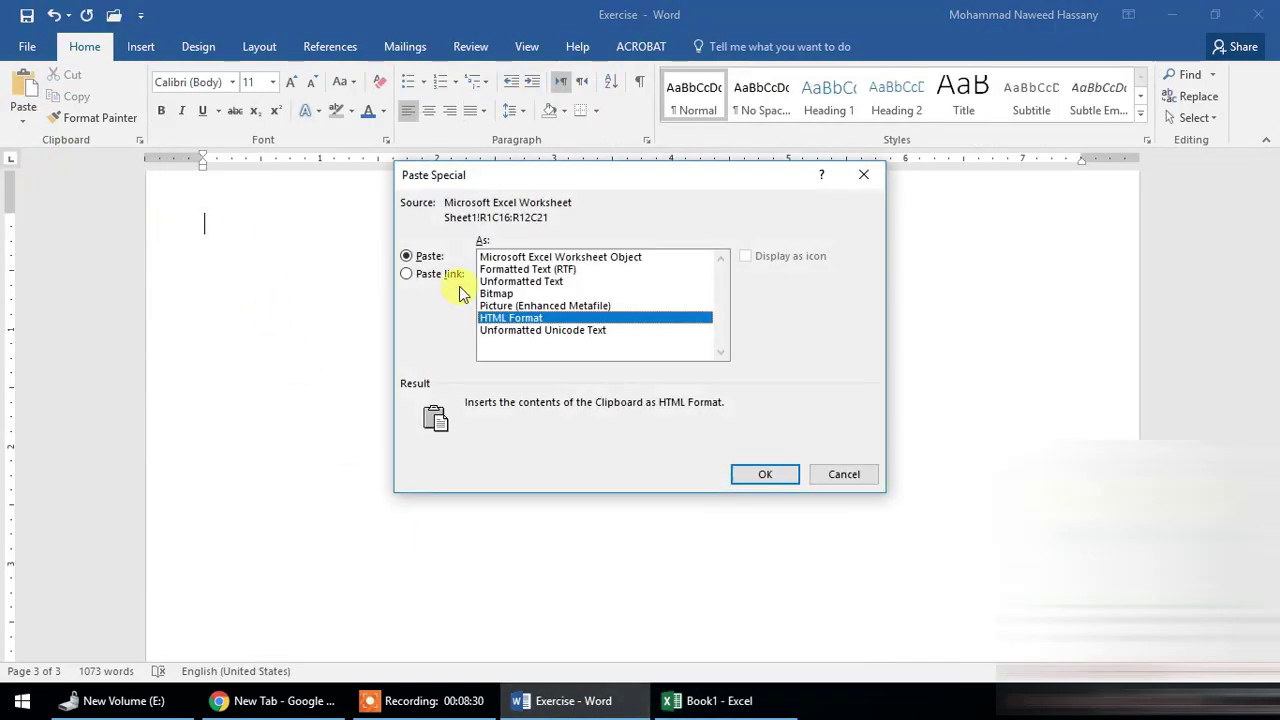
pyautogui.click(584, 258)
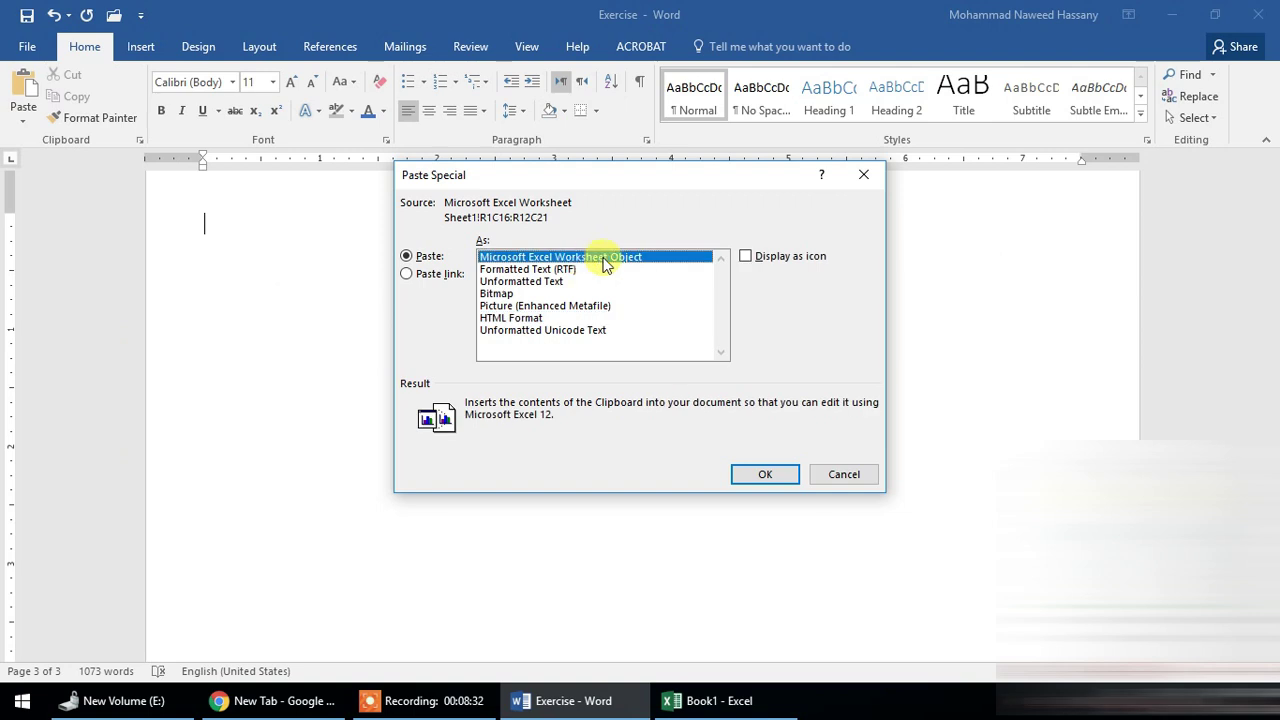
pyautogui.click(746, 257)
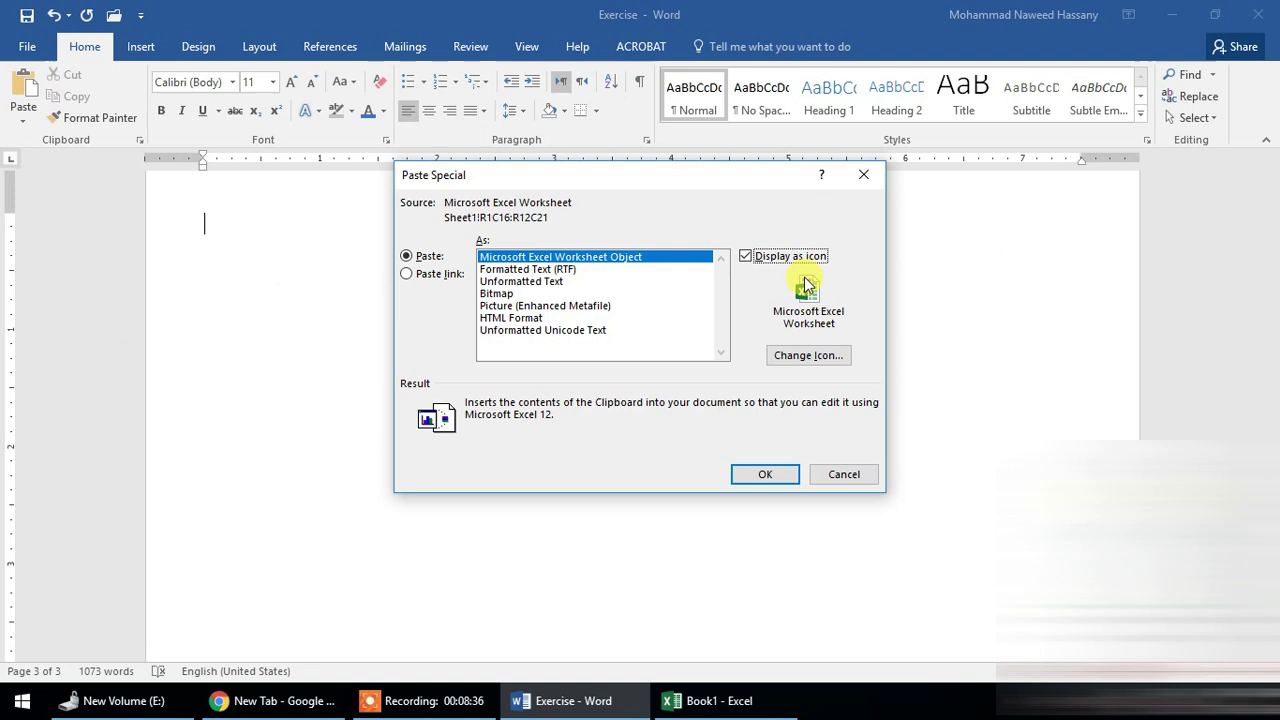
pyautogui.click(806, 358)
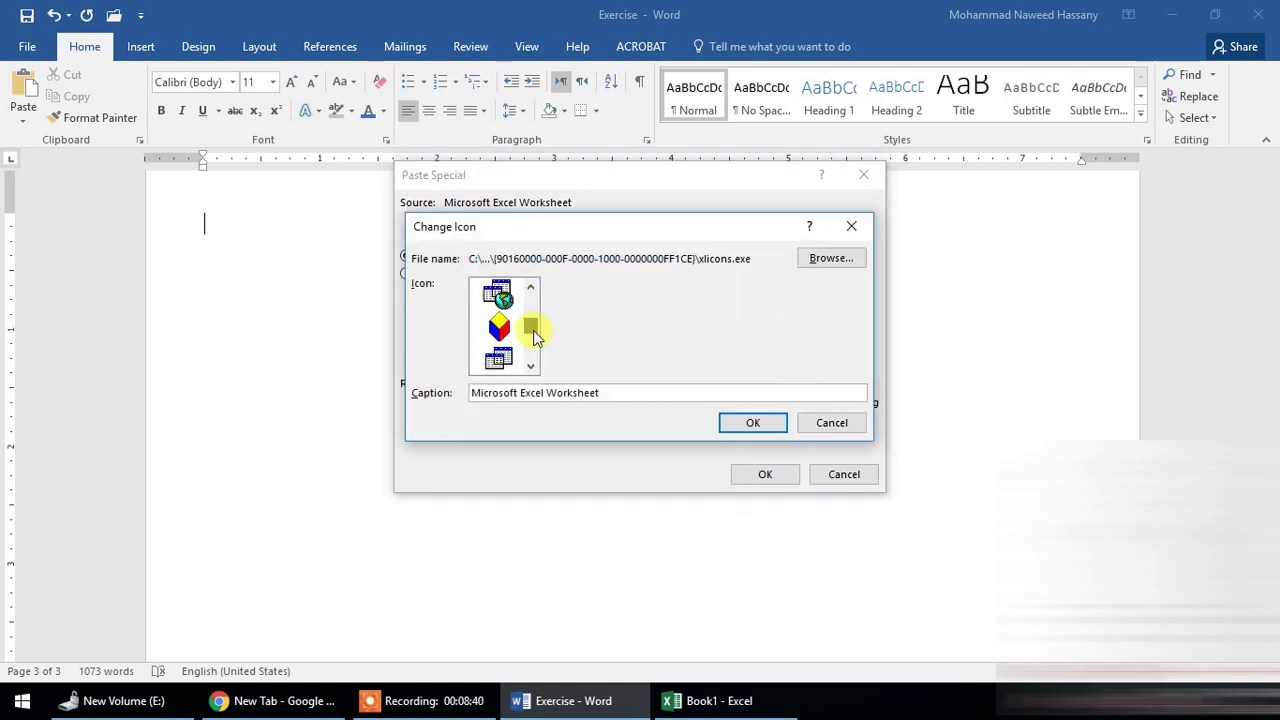
pyautogui.moveTo(533, 358); pyautogui.dragTo(533, 330)
pyautogui.click(500, 358)
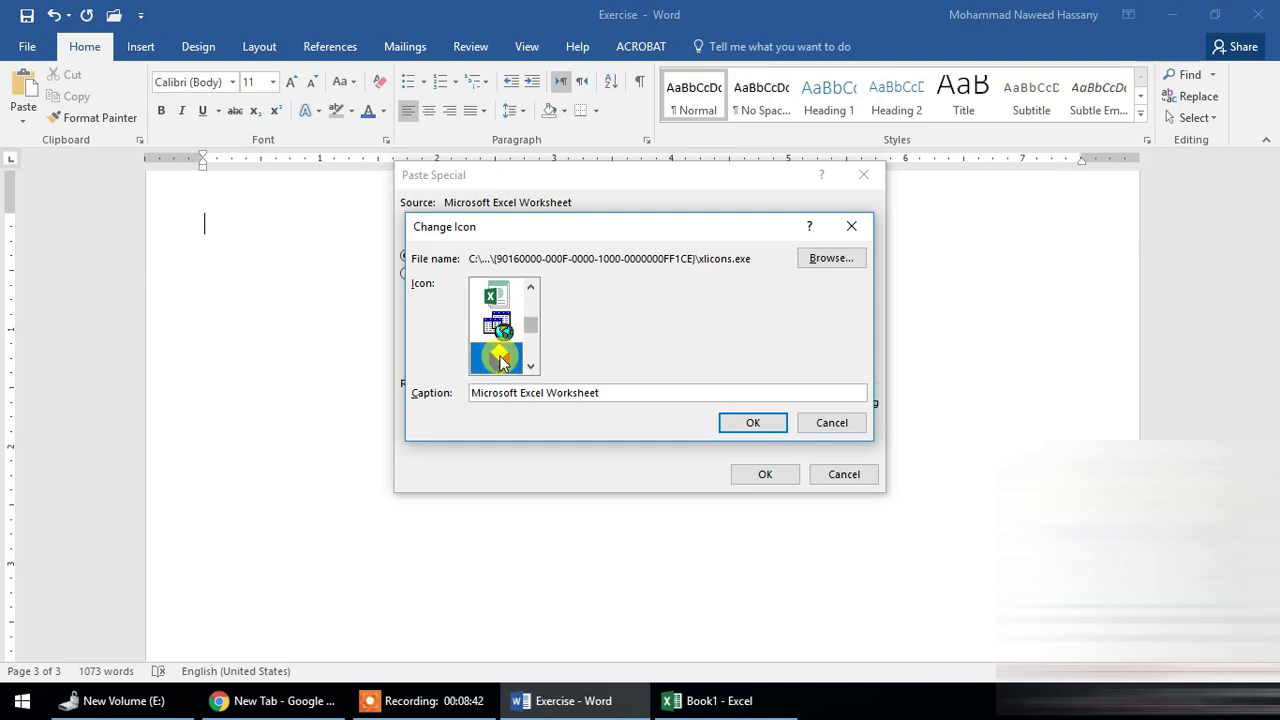
pyautogui.click(752, 423)
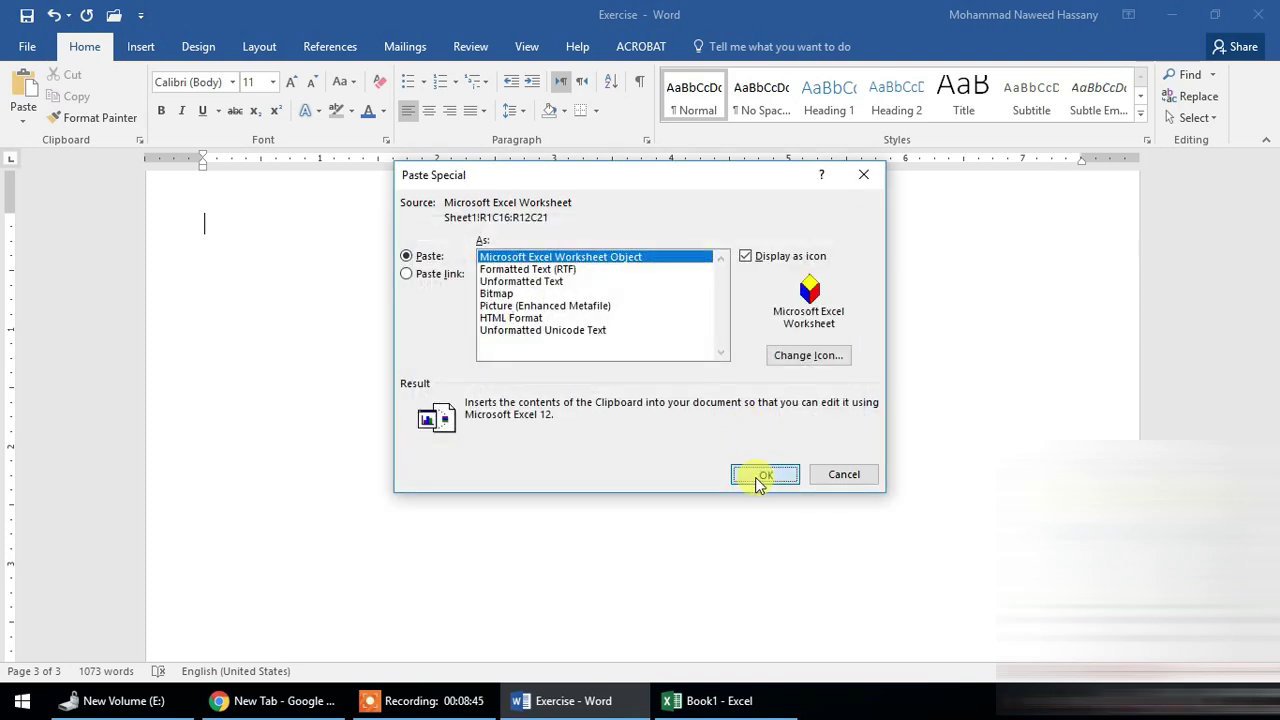
pyautogui.click(762, 474)
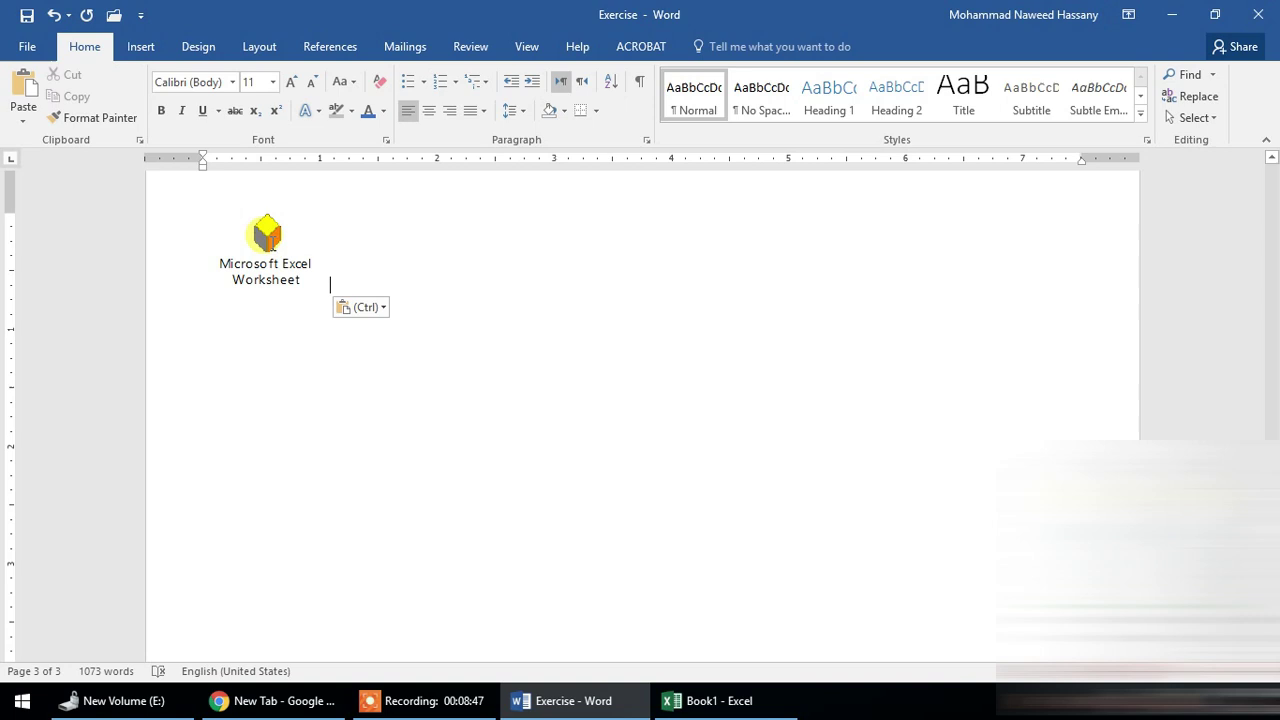
# Open the embedded worksheet from its icon, examine its marks table, close it and return to the Word document.
pyautogui.click(266, 233)
pyautogui.doubleClick(279, 256)
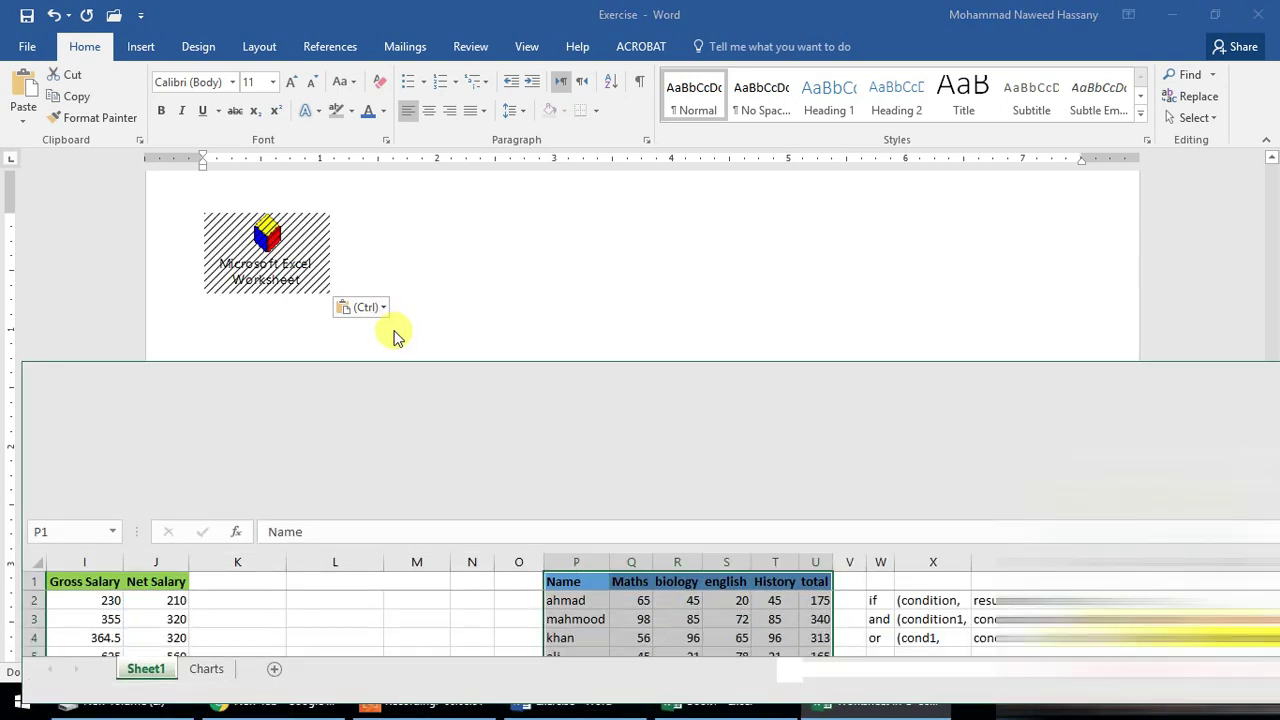
pyautogui.moveTo(590, 361); pyautogui.dragTo(588, 207)
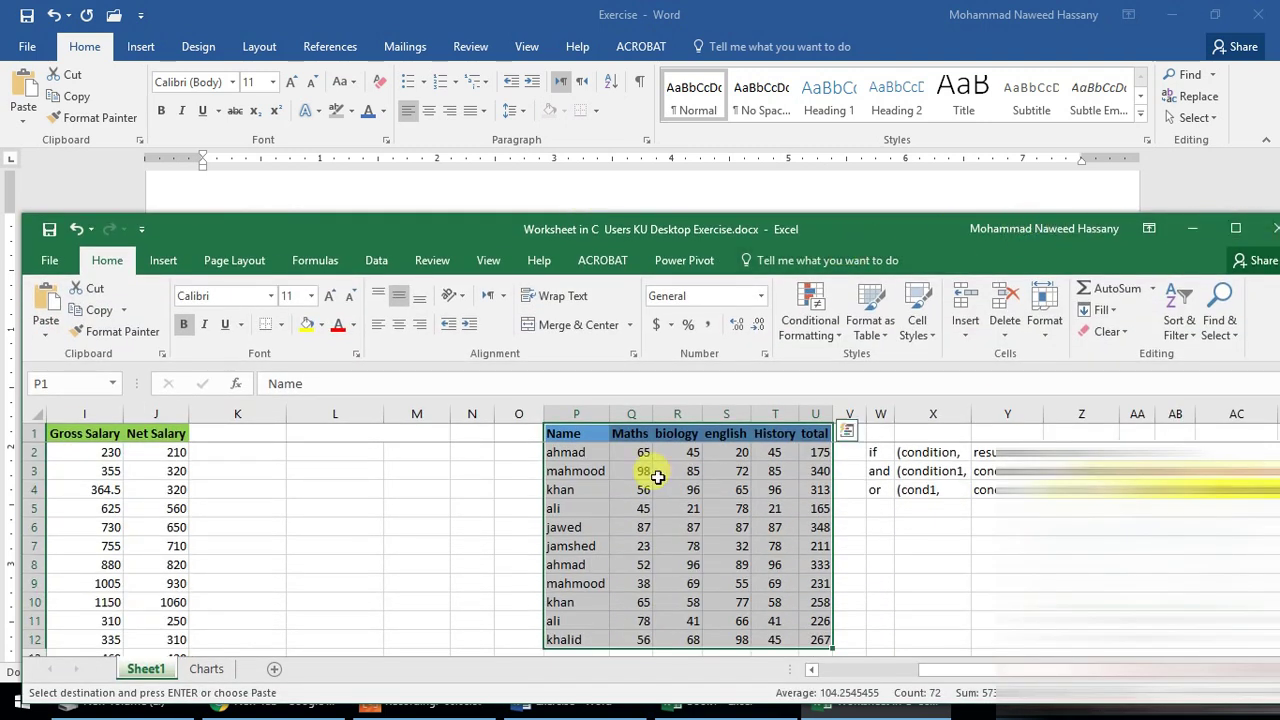
pyautogui.moveTo(575, 471); pyautogui.dragTo(720, 564)
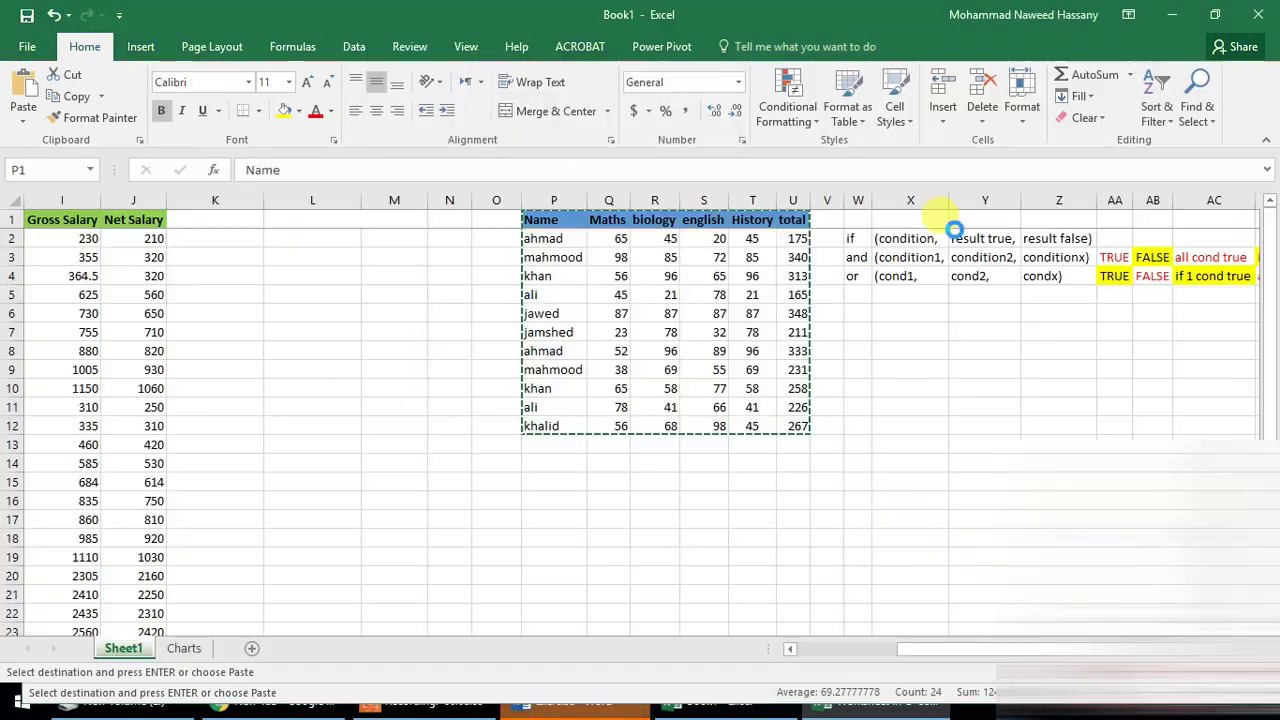
pyautogui.click(1274, 228)
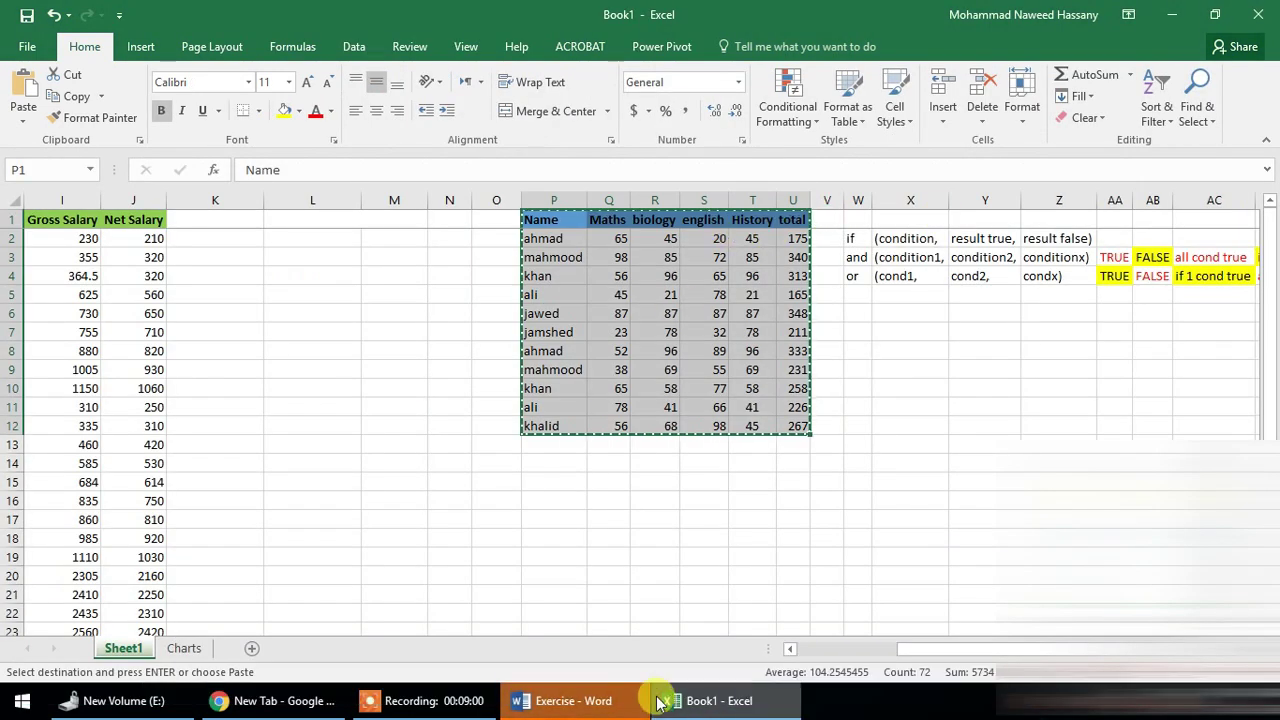
pyautogui.click(585, 700)
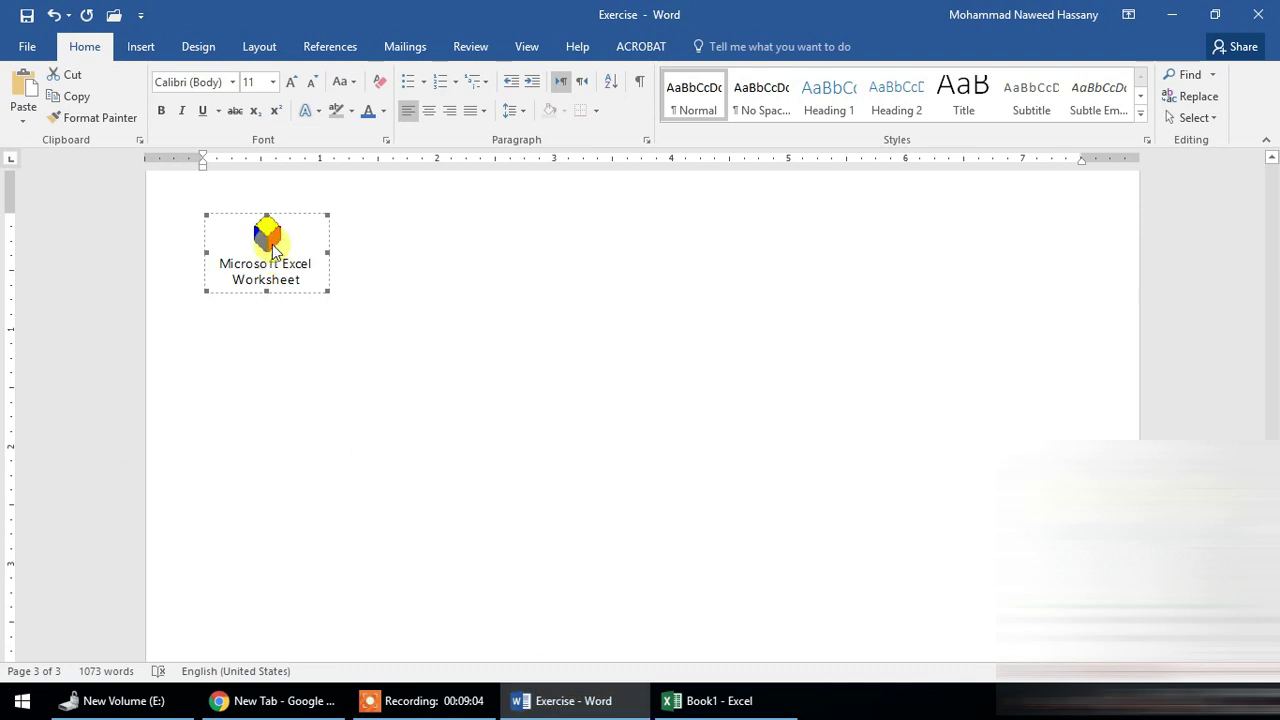
# Check the copied source range in Excel and delete the embedded worksheet icon from the Word document.
pyautogui.click(705, 700)
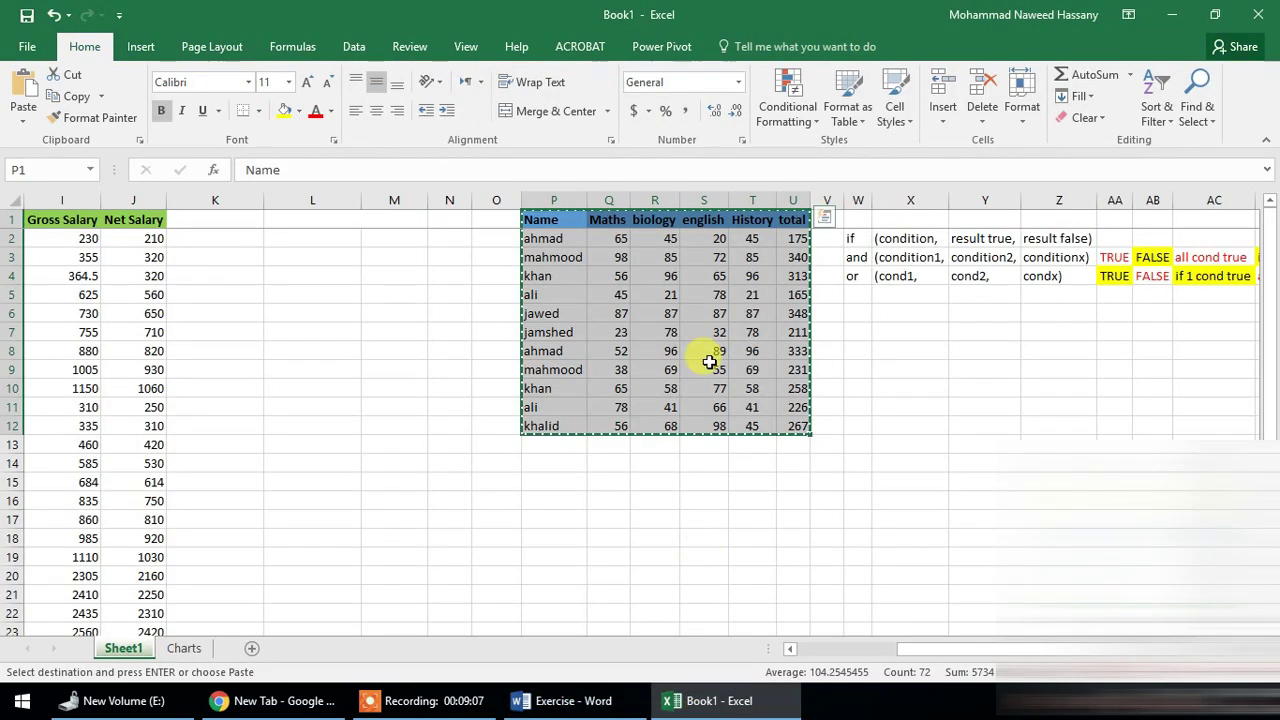
pyautogui.click(573, 700)
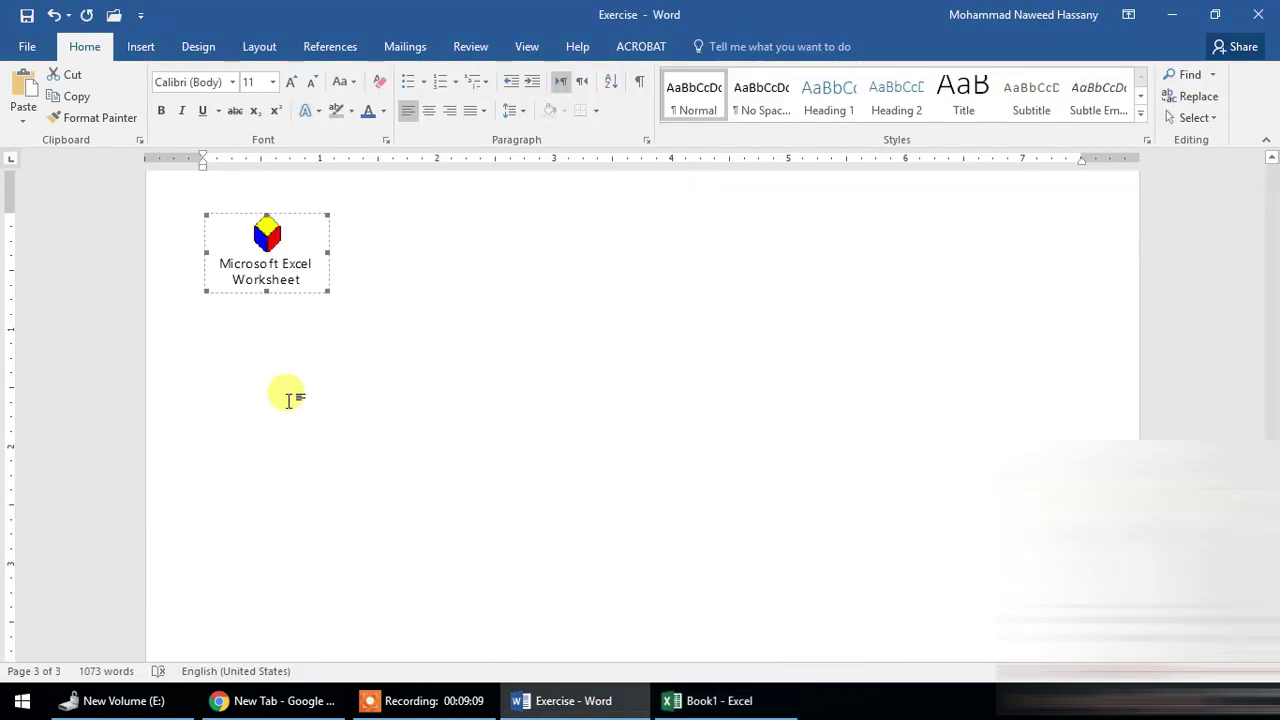
pyautogui.press('Delete')
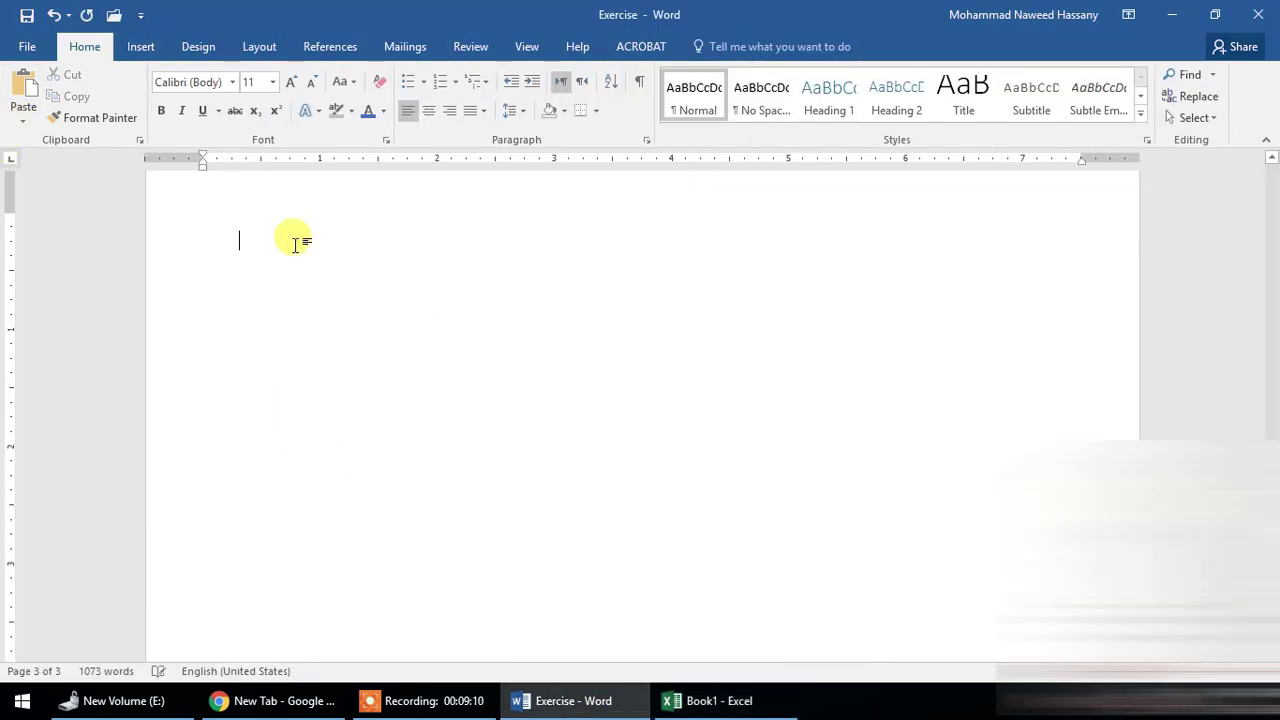
# Paste the copied marks table with Paste Special as Formatted Text (RTF), and undo the paste.
pyautogui.click(23, 116)
pyautogui.click(45, 191)
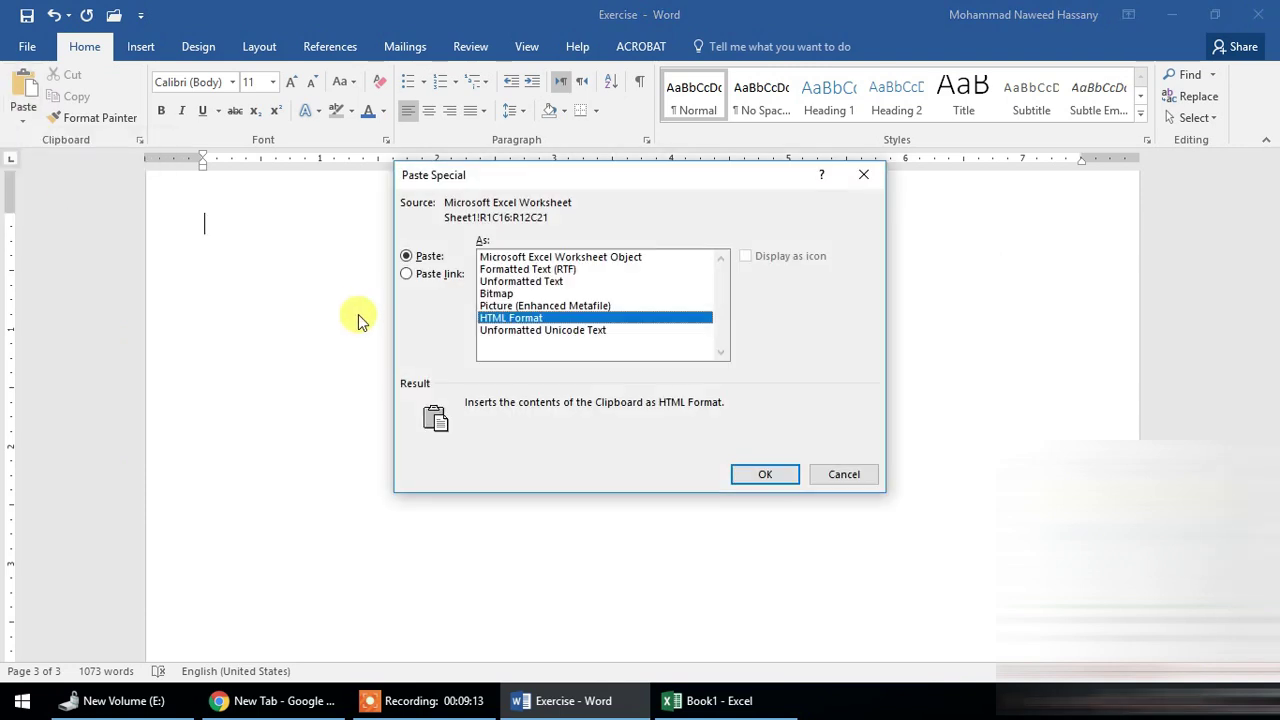
pyautogui.click(556, 270)
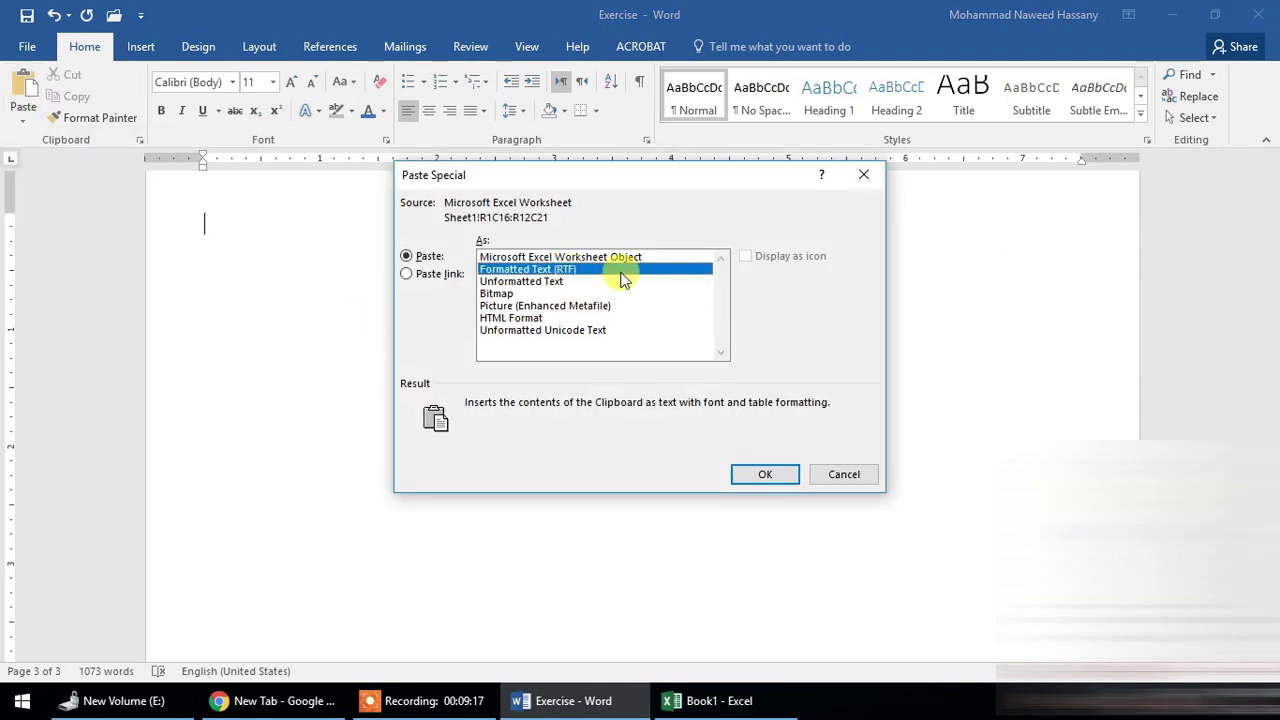
pyautogui.click(765, 474)
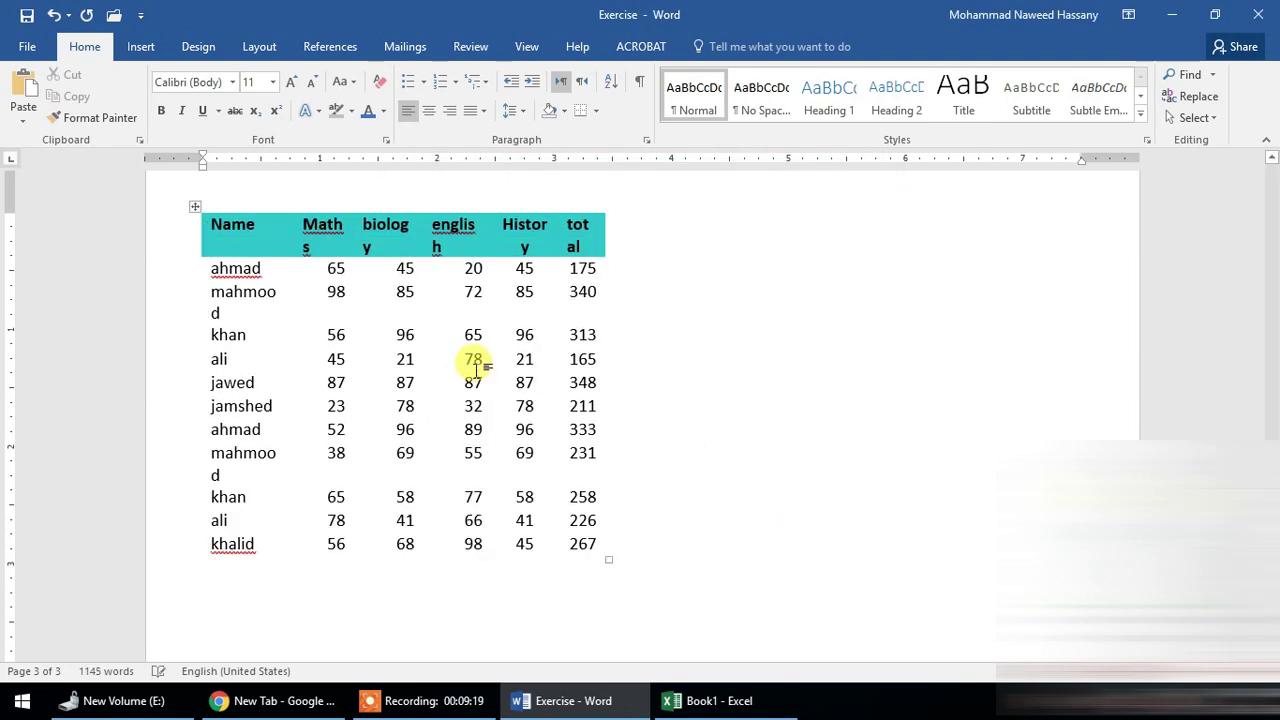
pyautogui.click(388, 363)
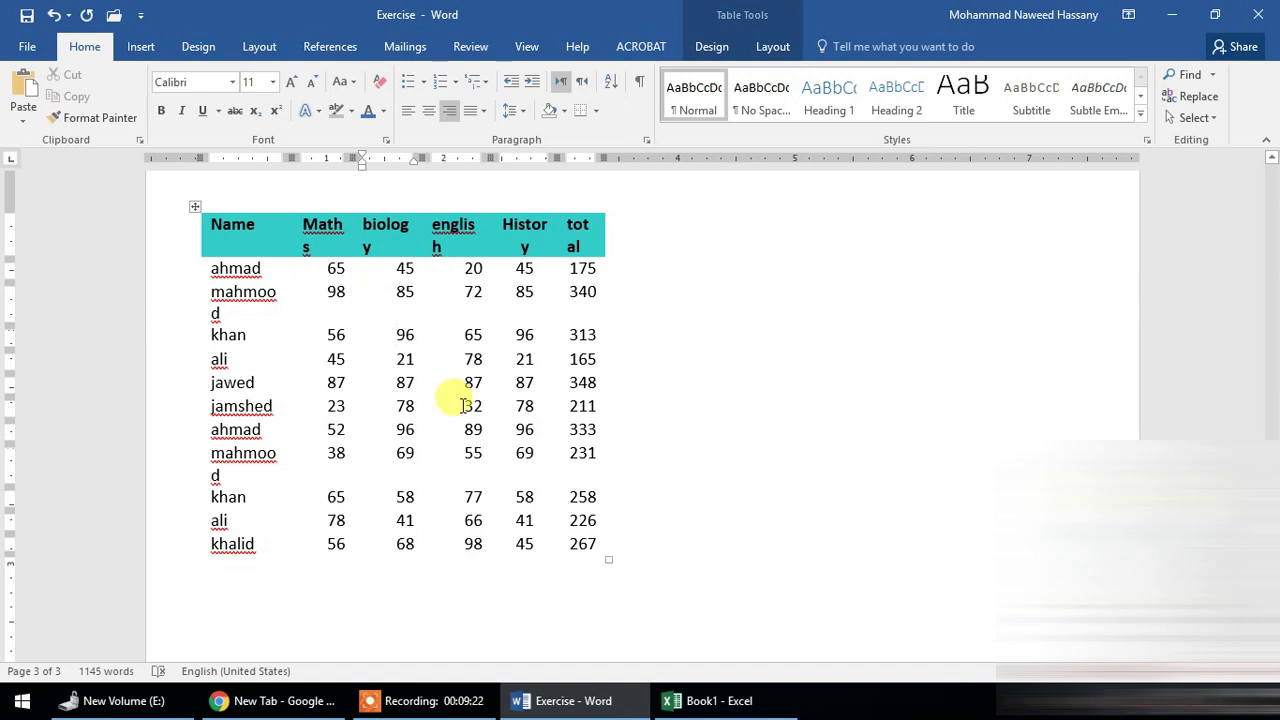
pyautogui.hotkey('ctrl', 'z')
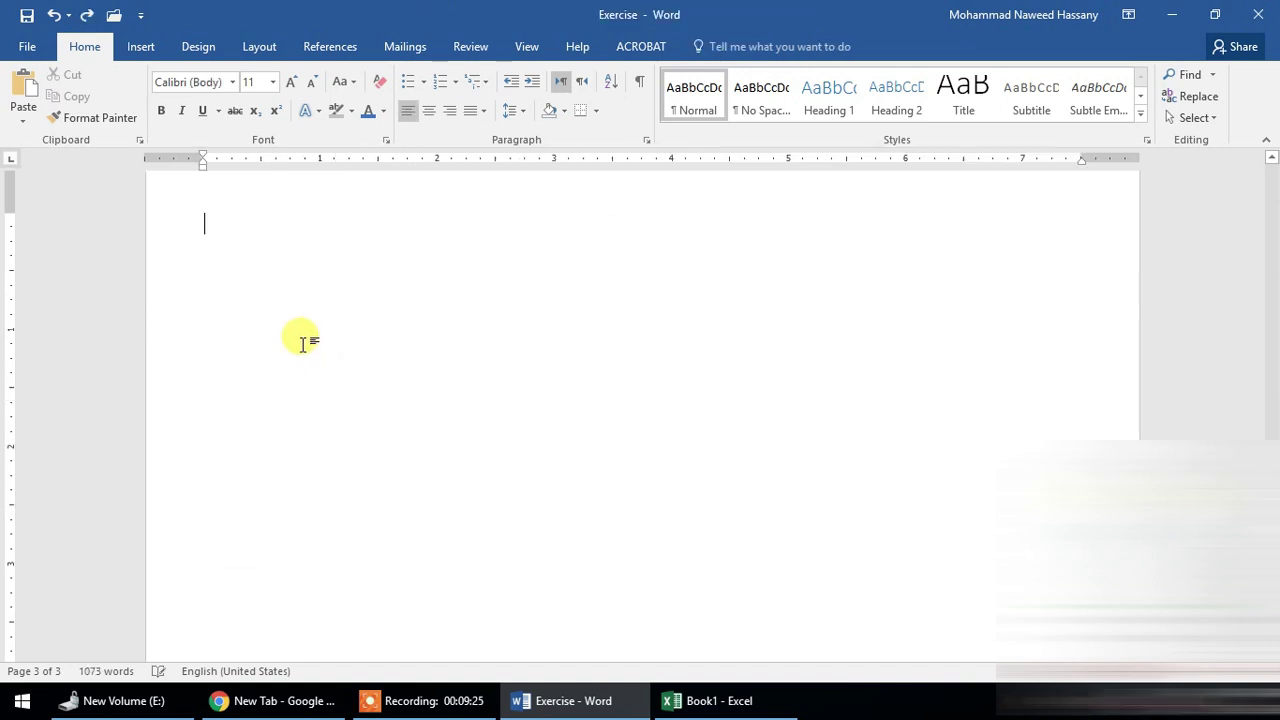
# Paste the copied marks table with Paste Special as Picture (Enhanced Metafile), and undo the paste.
pyautogui.click(36, 119)
pyautogui.click(63, 190)
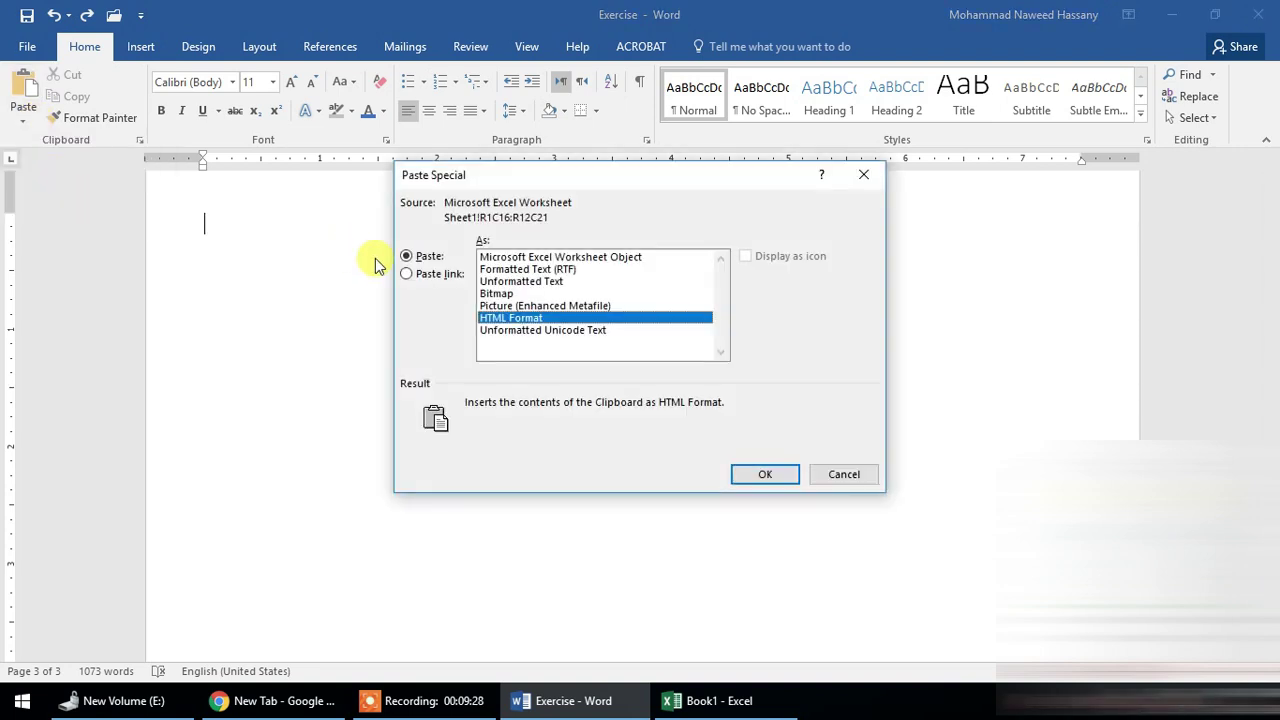
pyautogui.click(560, 306)
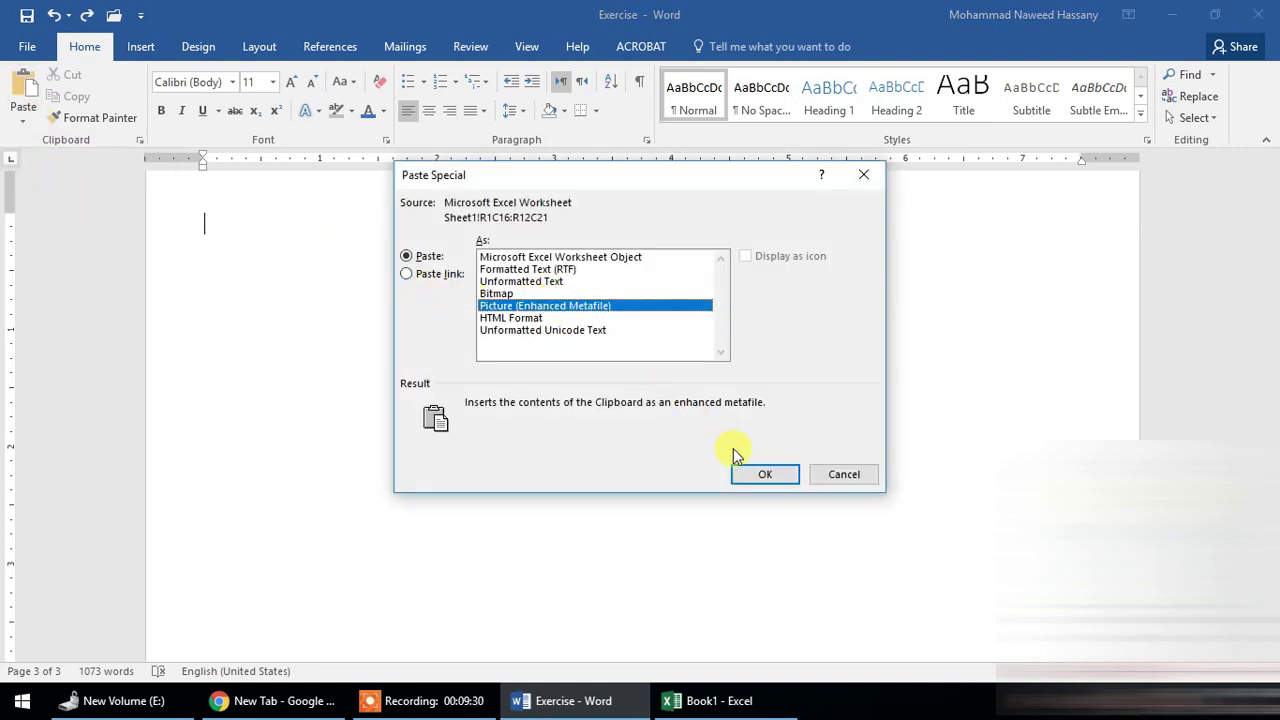
pyautogui.click(760, 474)
pyautogui.click(432, 358)
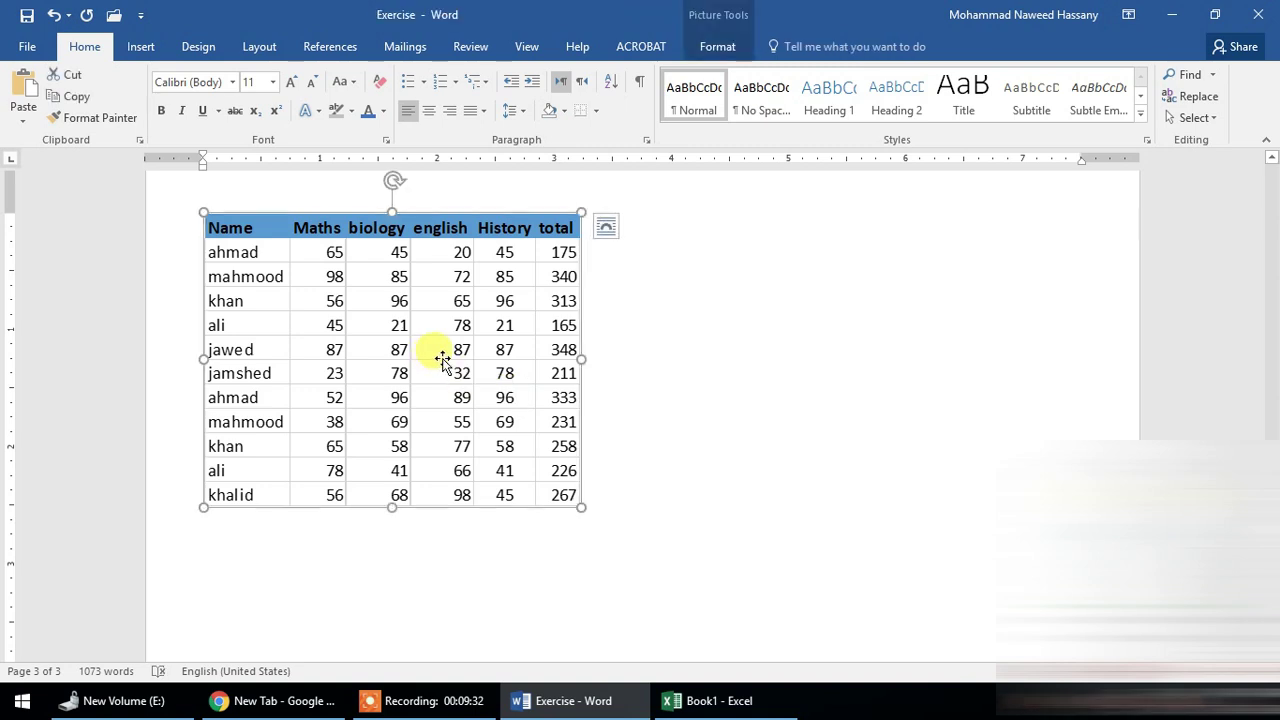
pyautogui.hotkey('ctrl', 'z')
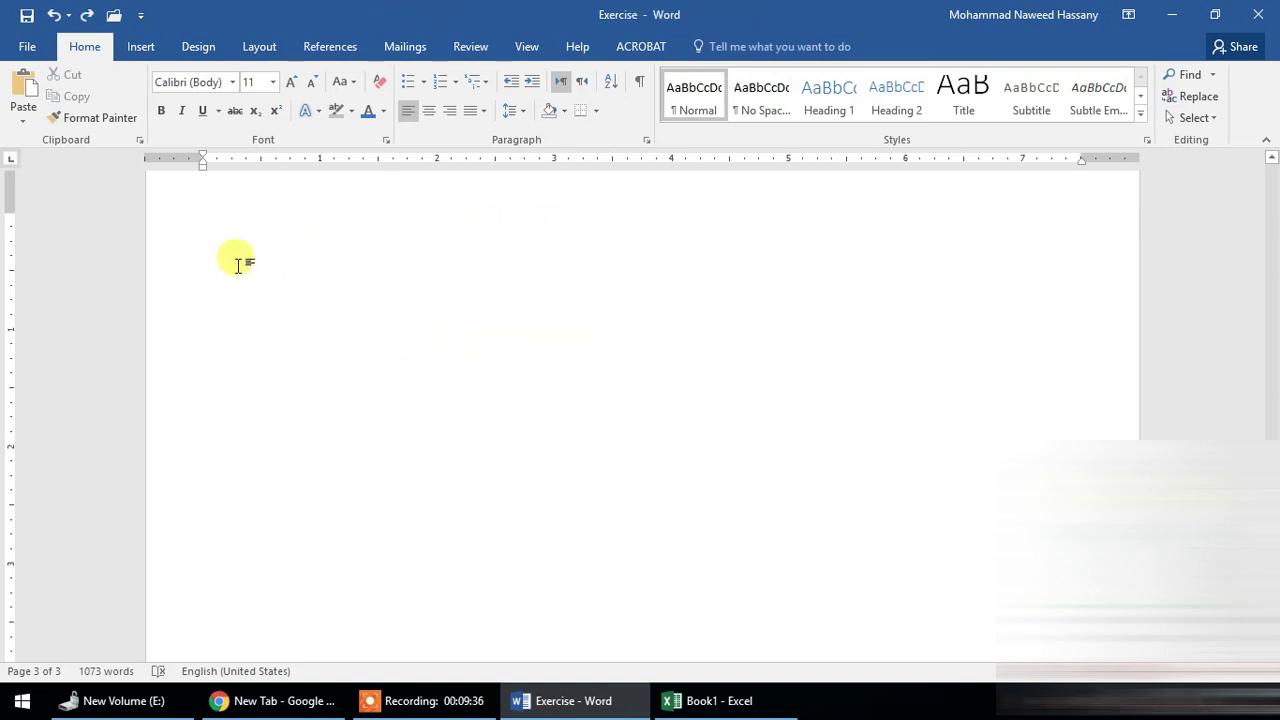
# Paste the copied marks table into Word with Paste Special as linked Unformatted Text.
pyautogui.click(700, 700)
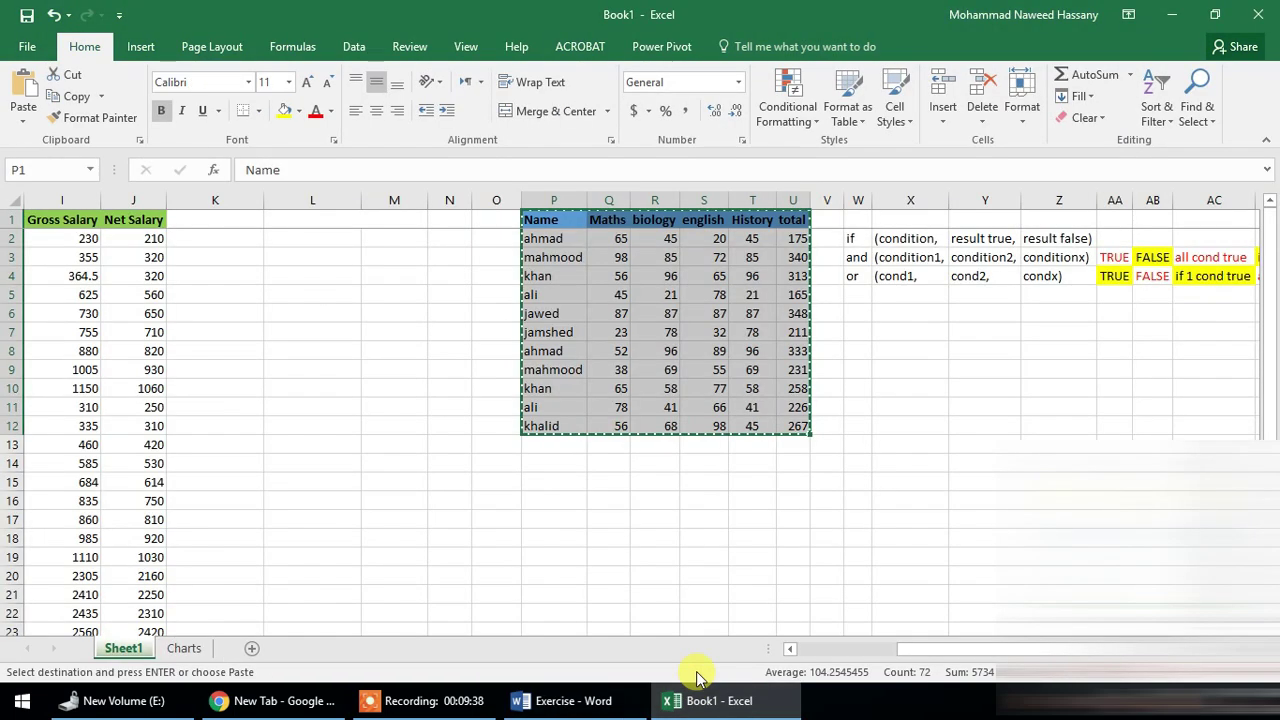
pyautogui.click(606, 710)
pyautogui.click(26, 120)
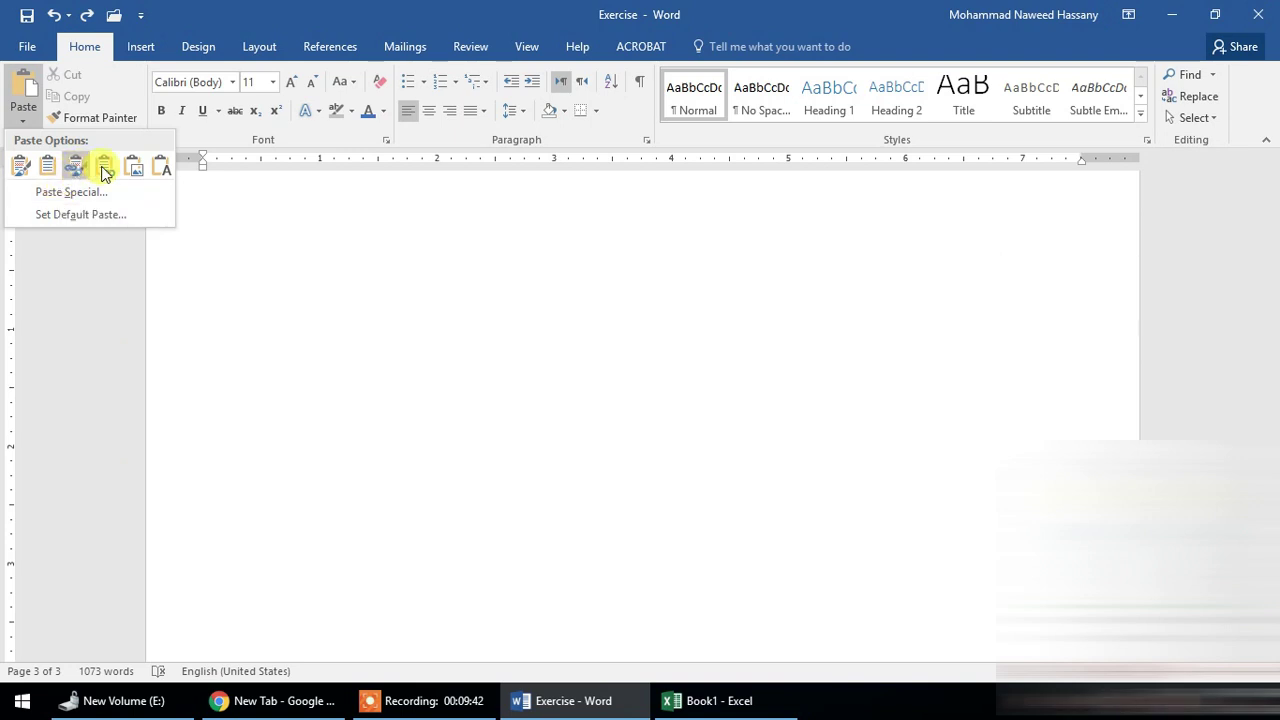
pyautogui.click(69, 193)
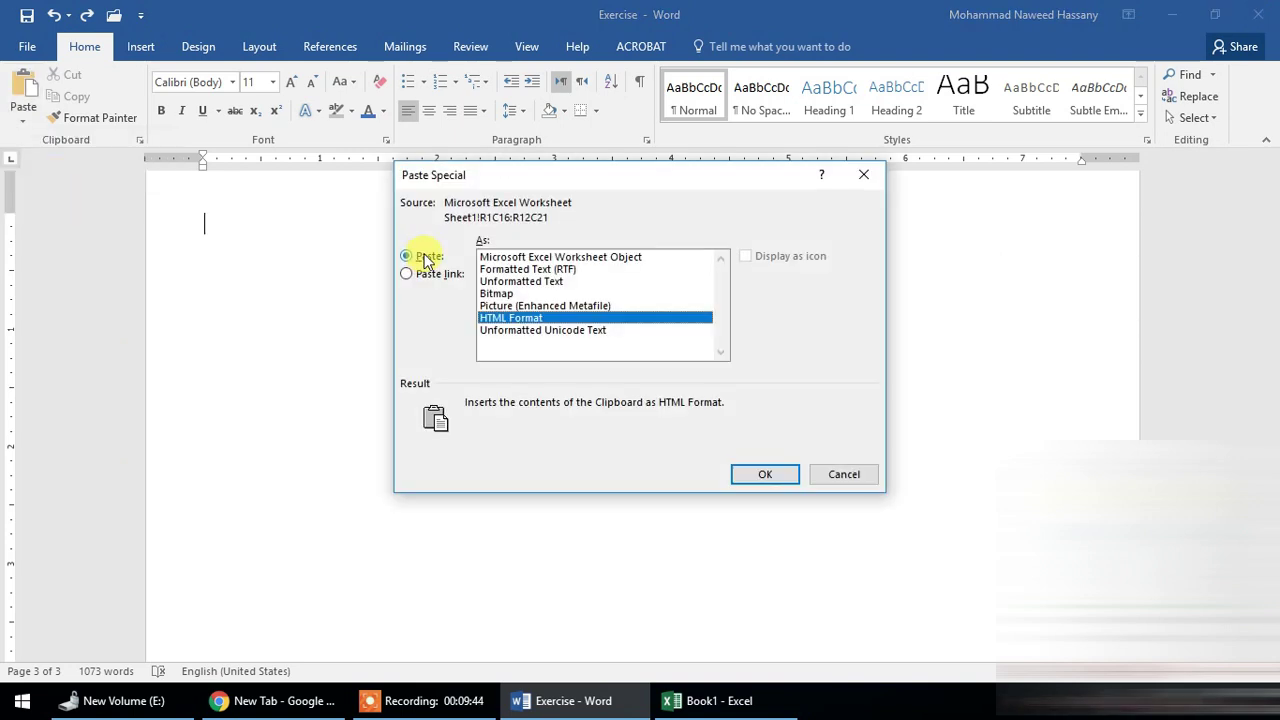
pyautogui.click(434, 274)
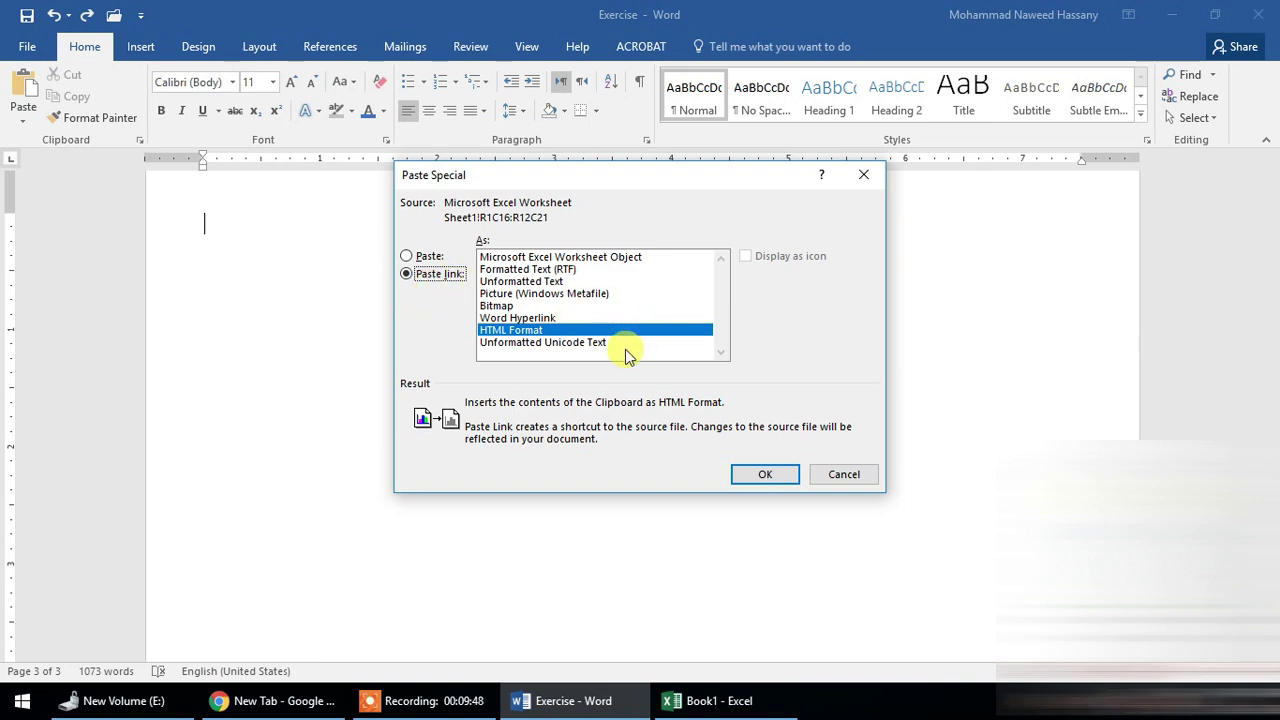
pyautogui.click(549, 270)
pyautogui.click(547, 282)
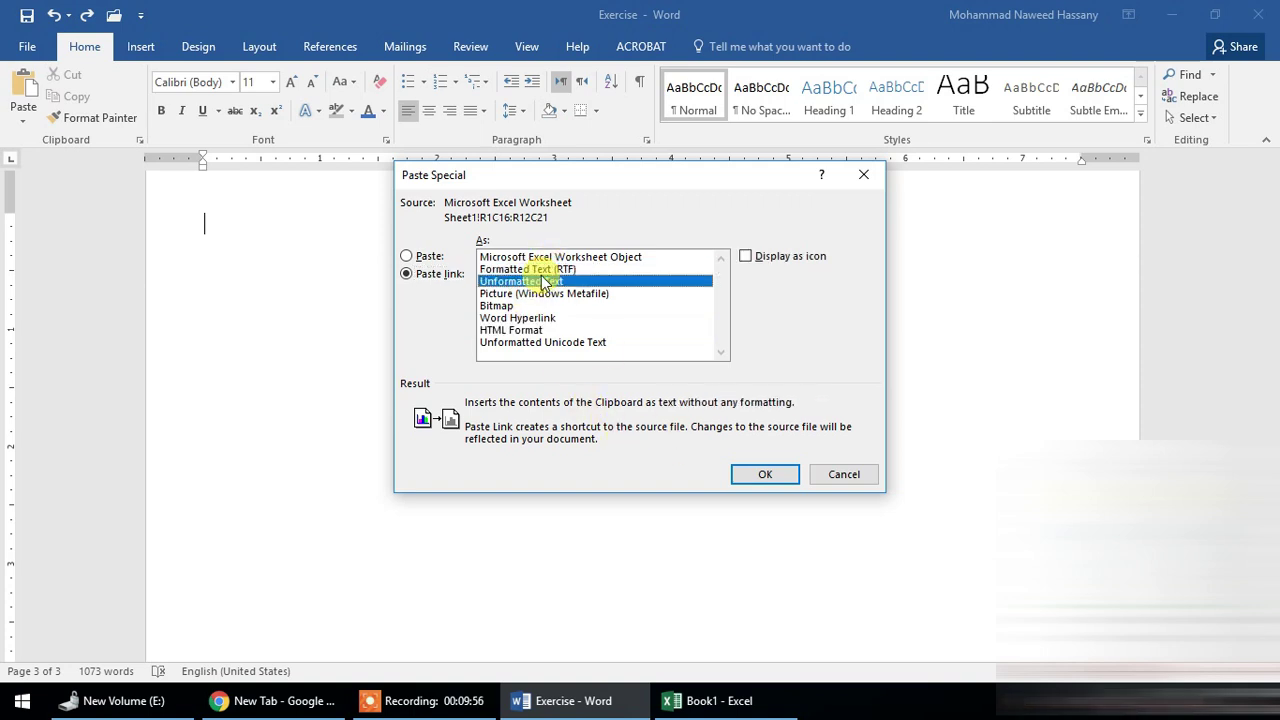
pyautogui.click(762, 476)
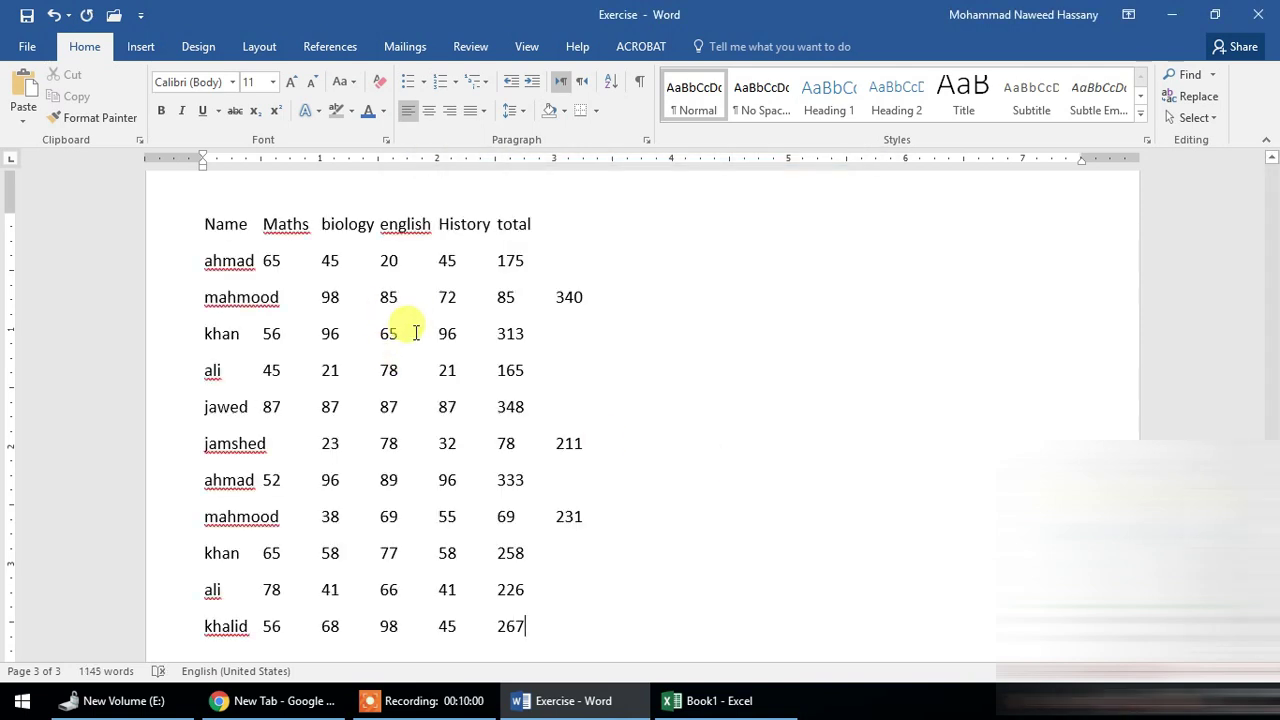
# Switch to Excel and format the names in P2:P12 of the marks table with yellow fill and red text.
pyautogui.hotkey('ctrl', 'a')
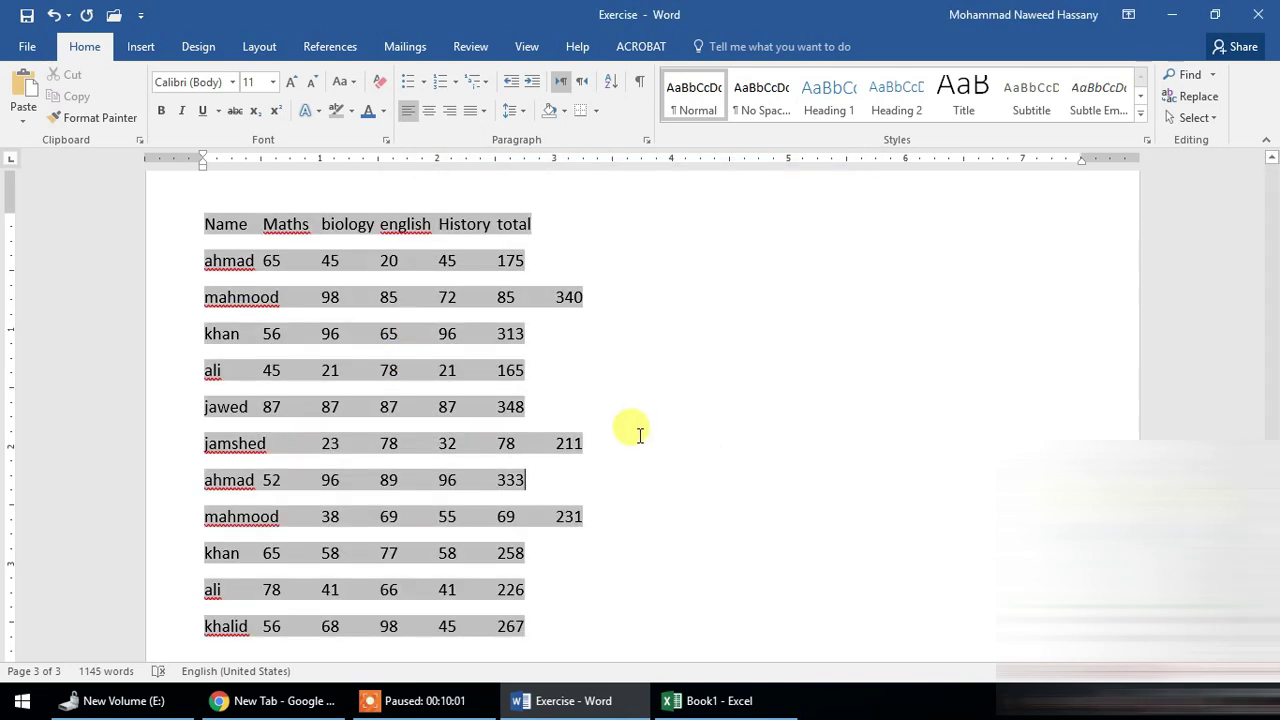
pyautogui.click(727, 712)
pyautogui.moveTo(560, 240); pyautogui.dragTo(561, 430)
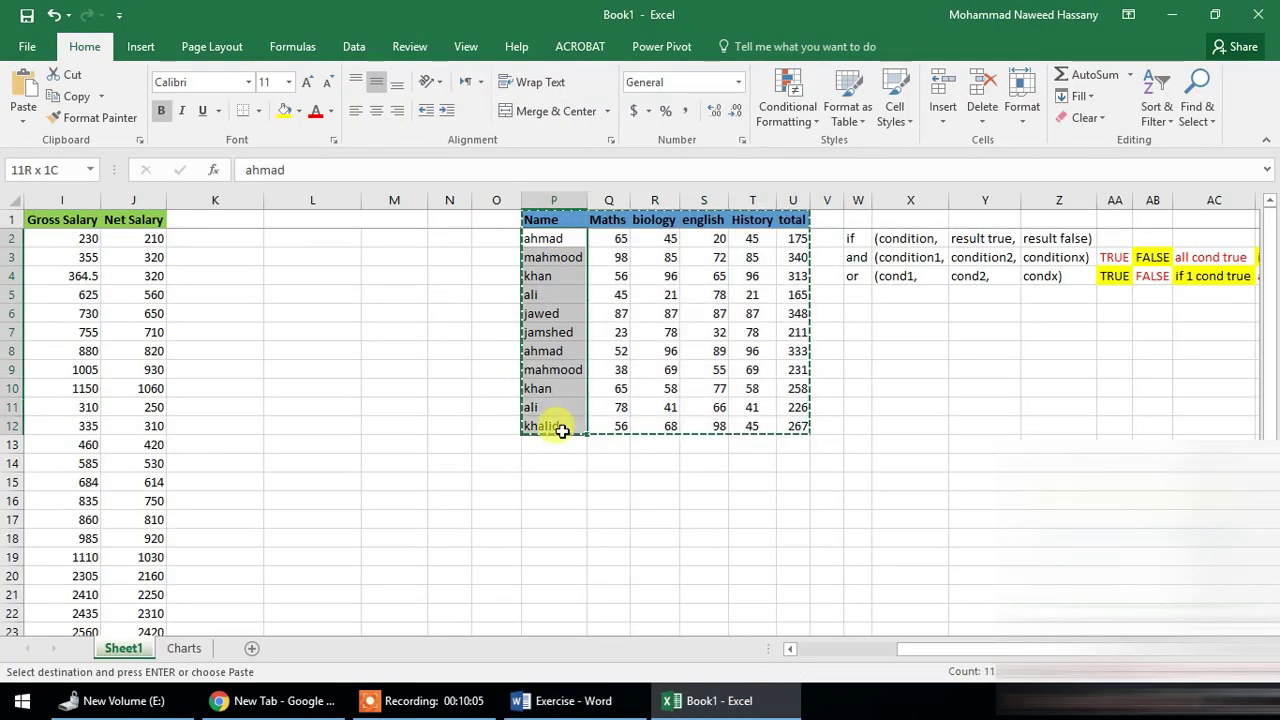
pyautogui.click(284, 114)
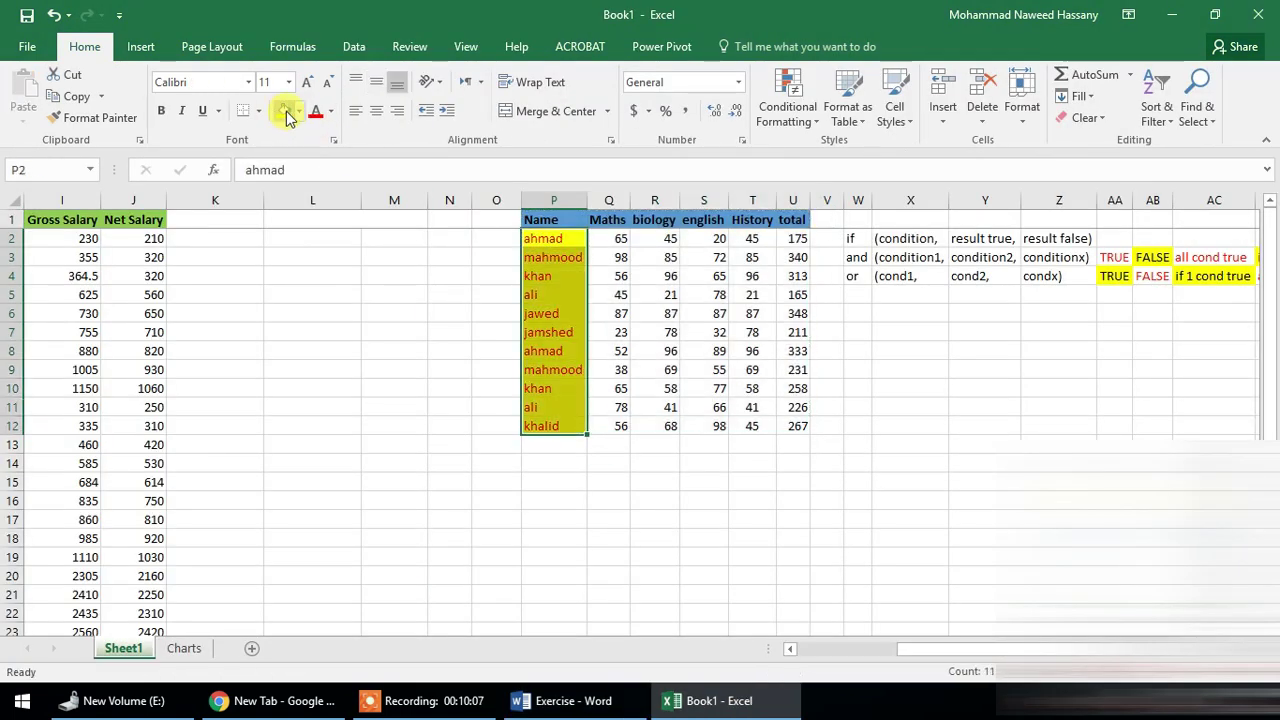
# Replace the name in cell P3 of the marks table with bbbbbbb.
pyautogui.click(556, 238)
pyautogui.click(563, 254)
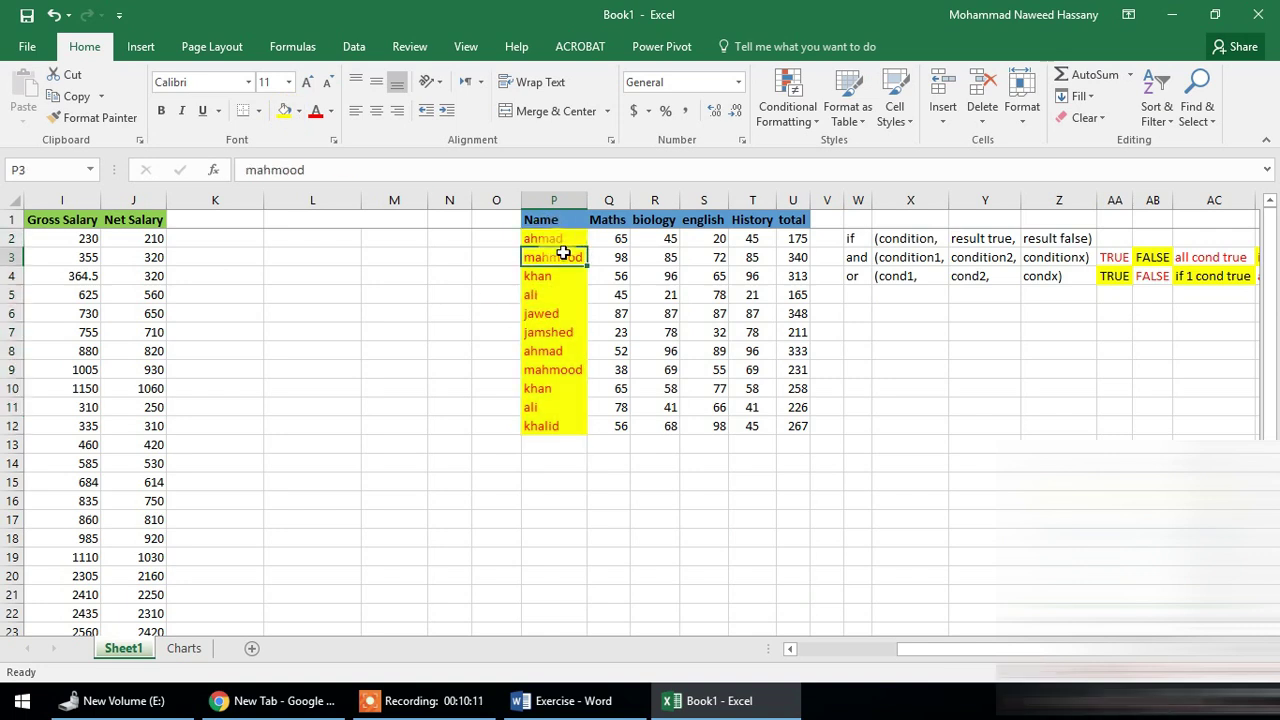
pyautogui.write('bbbbbbb')
pyautogui.click(580, 333)
pyautogui.write('bbbbbbb')
# Switch to Word and update the linked unformatted text from the changed Excel source.
pyautogui.click(608, 702)
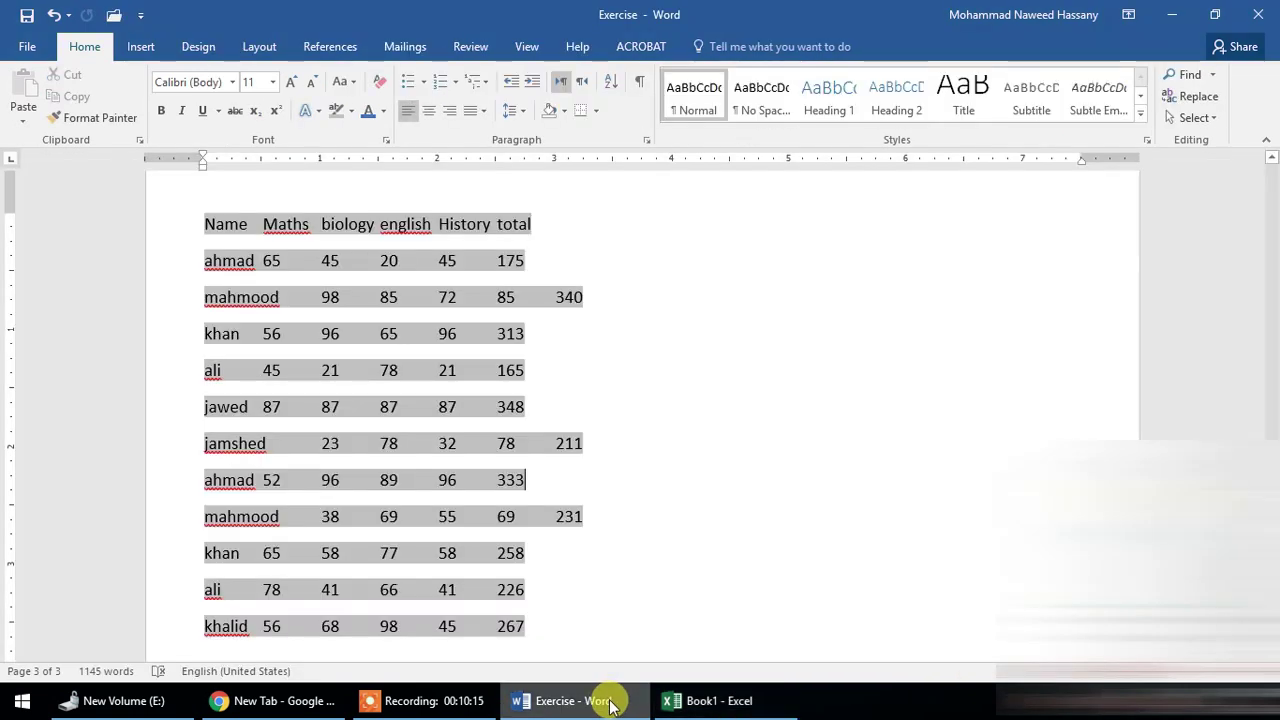
pyautogui.rightClick(400, 368)
pyautogui.click(466, 473)
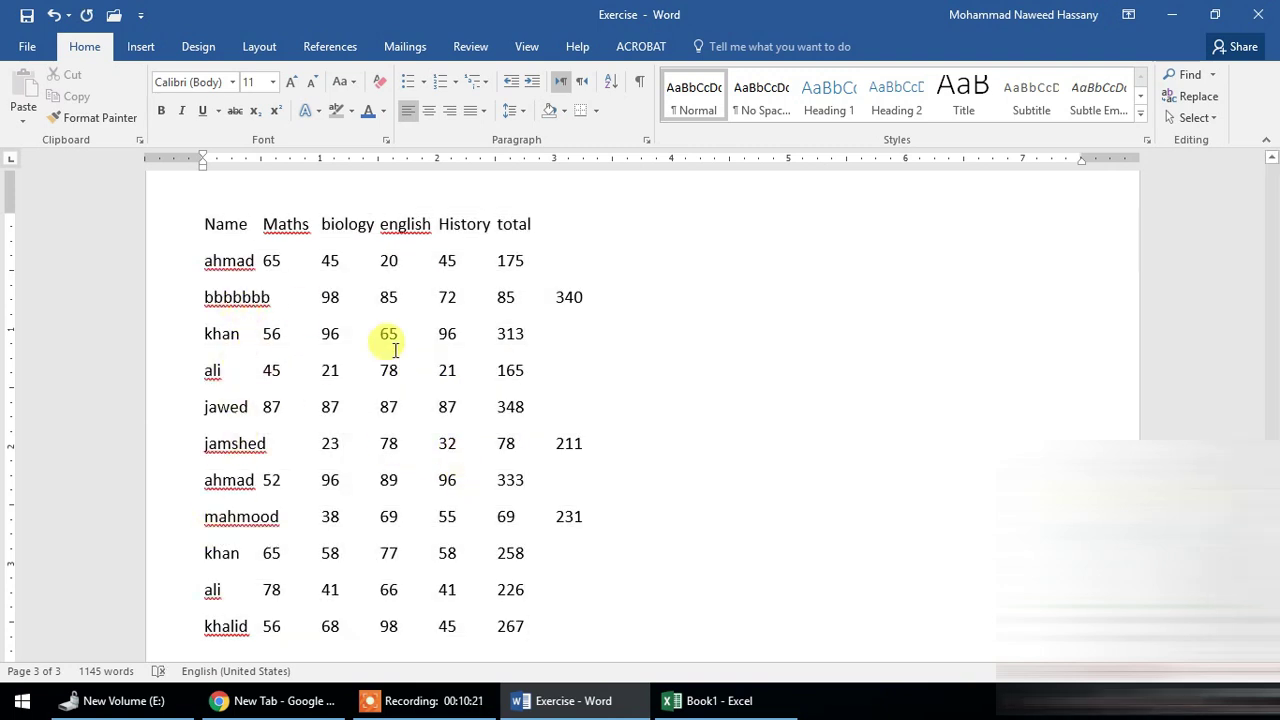
pyautogui.click(444, 420)
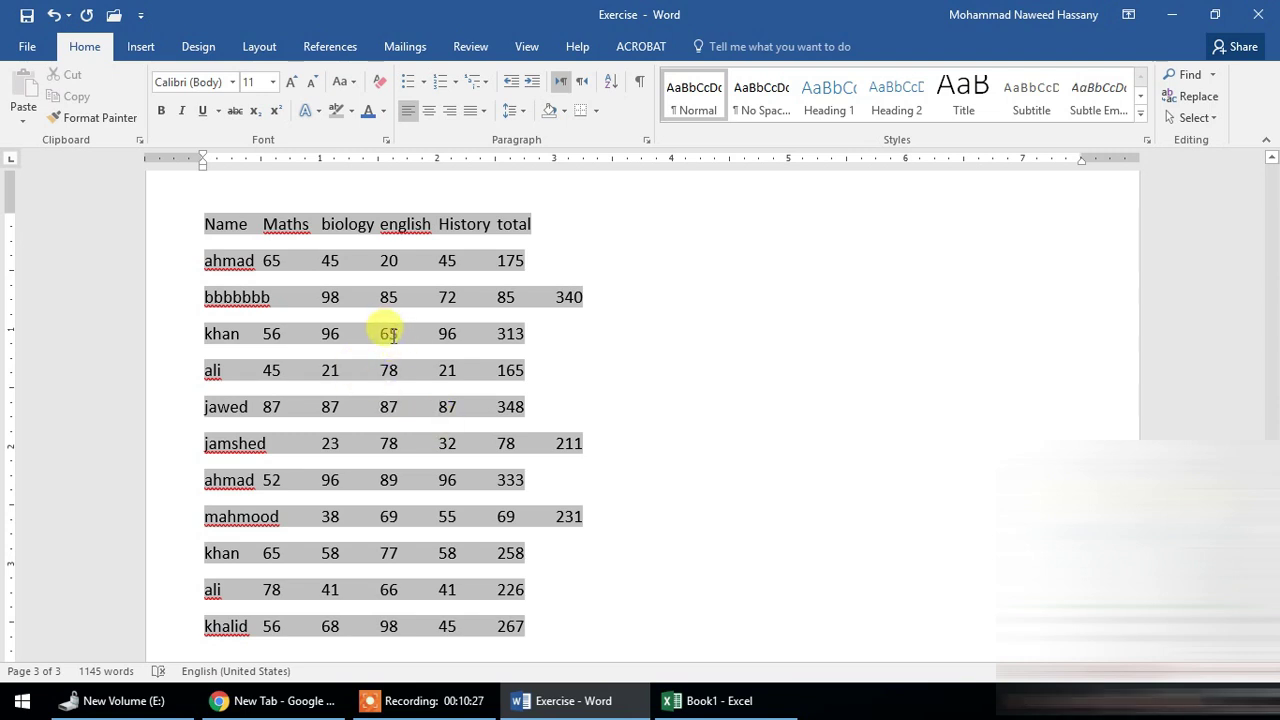
# Undo the linked text paste and the earlier insertion of the worksheet icon.
pyautogui.hotkey('ctrl', 'z')
pyautogui.hotkey('ctrl', 'z')
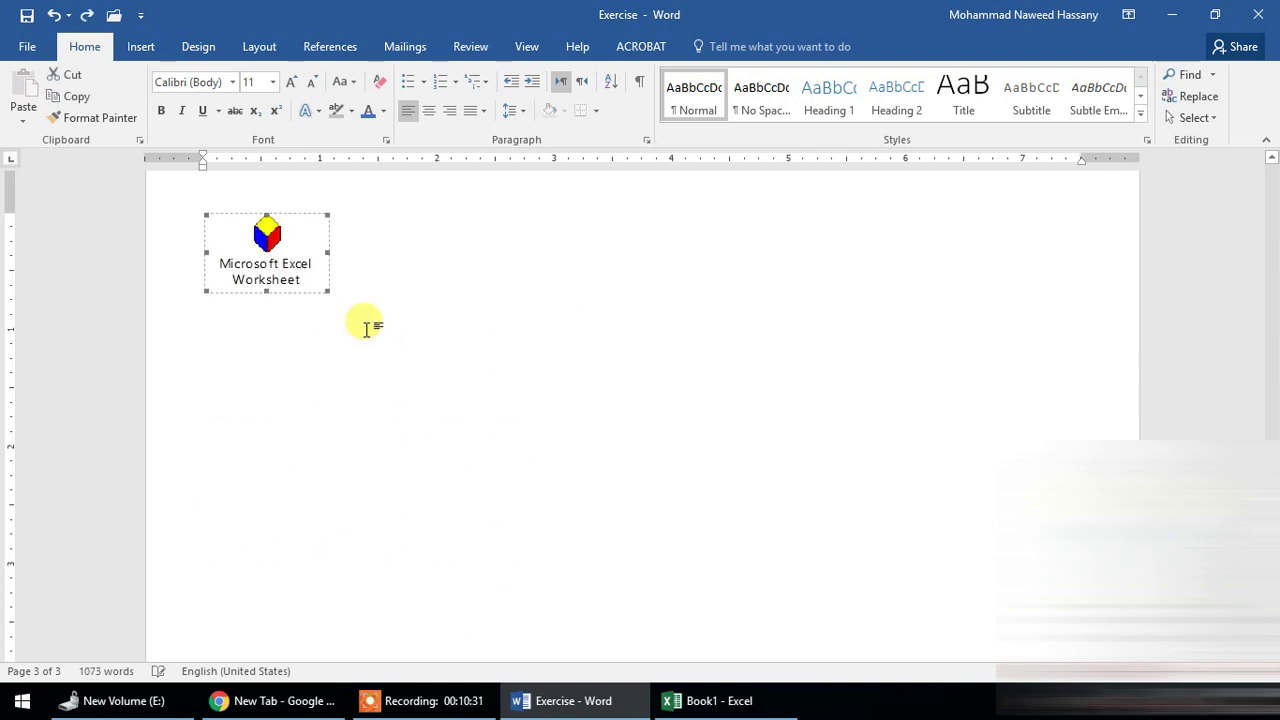
pyautogui.hotkey('ctrl', 'z')
# Check the copied marks table in Excel and paste it into Word with Paste Special as a linked Picture (Windows Metafile).
pyautogui.click(700, 700)
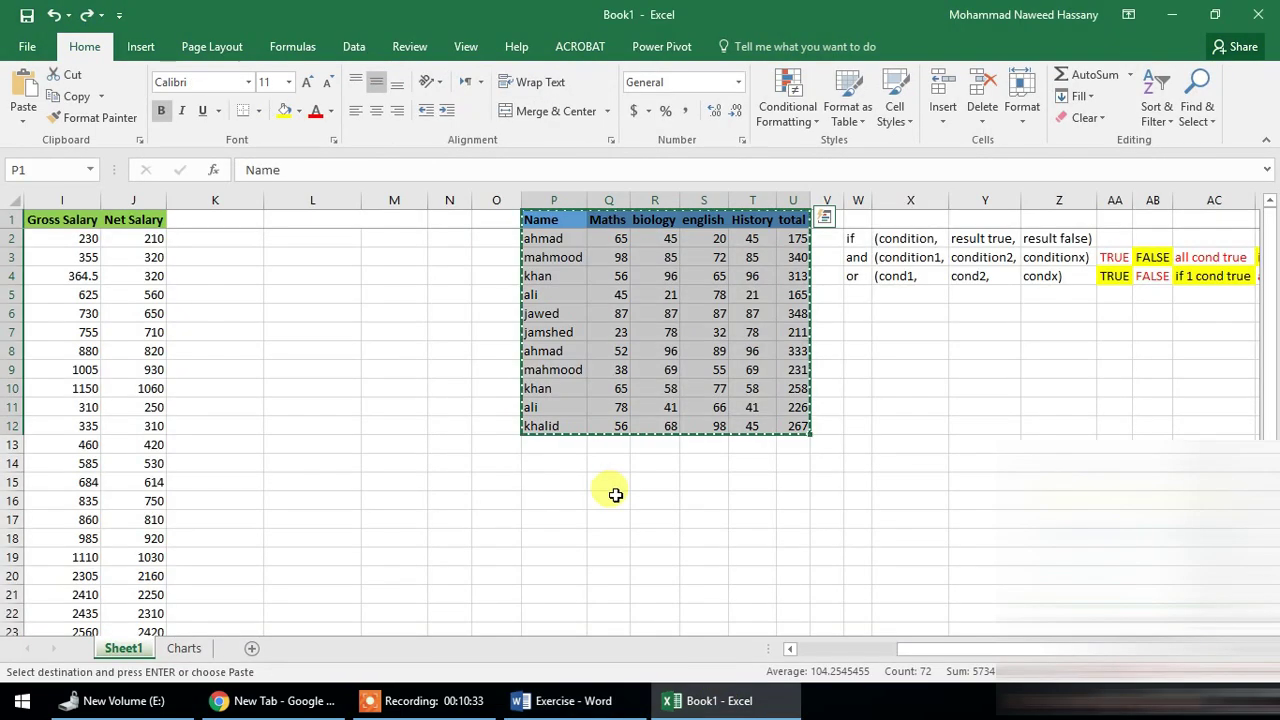
pyautogui.click(571, 700)
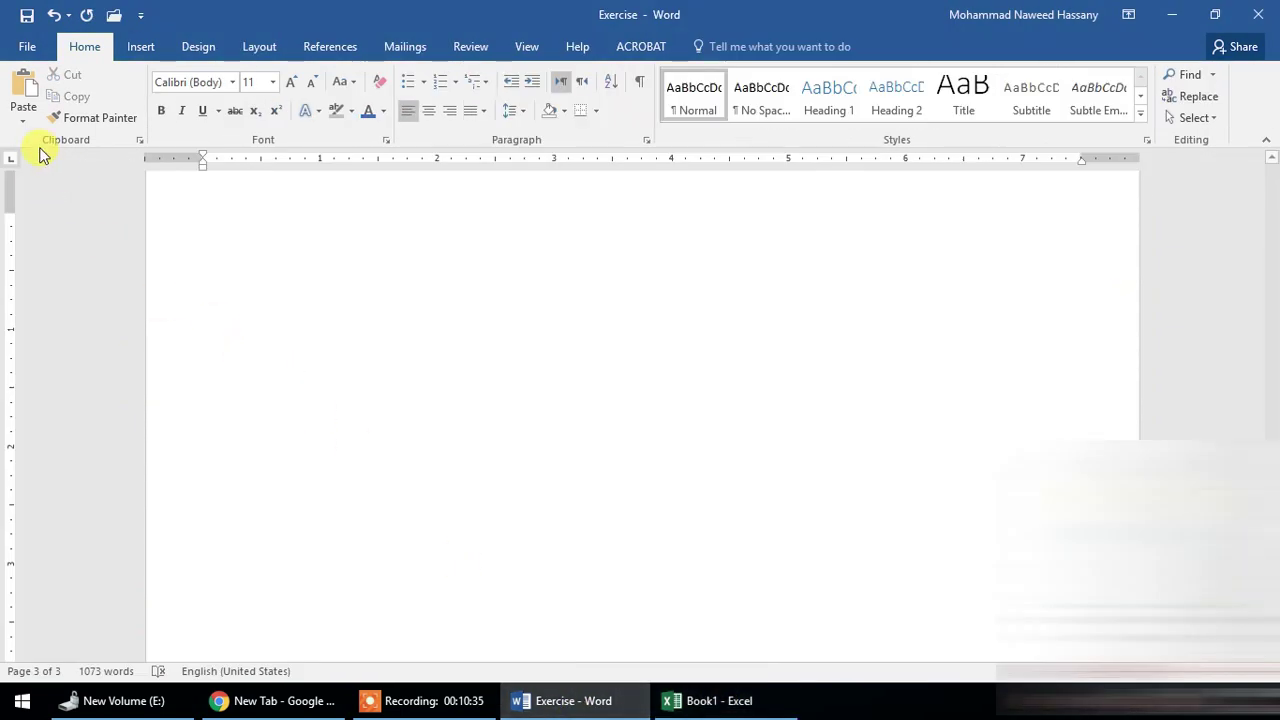
pyautogui.click(23, 121)
pyautogui.click(40, 192)
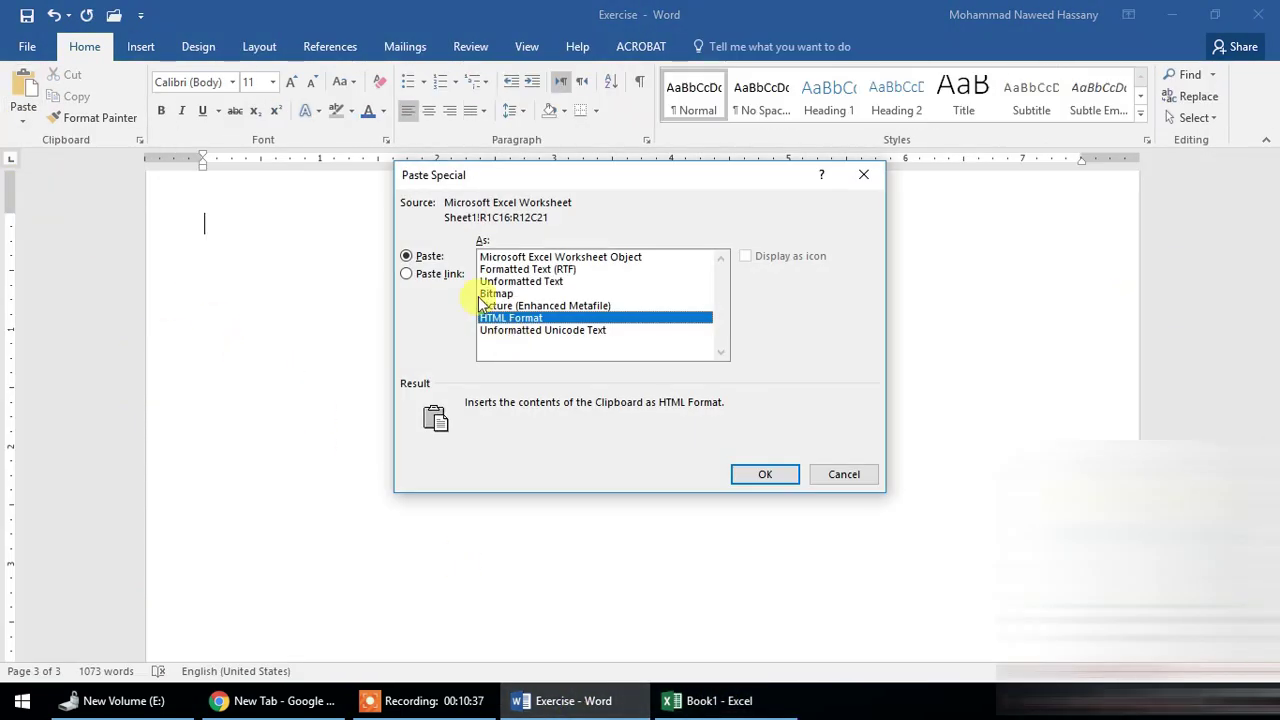
pyautogui.click(445, 274)
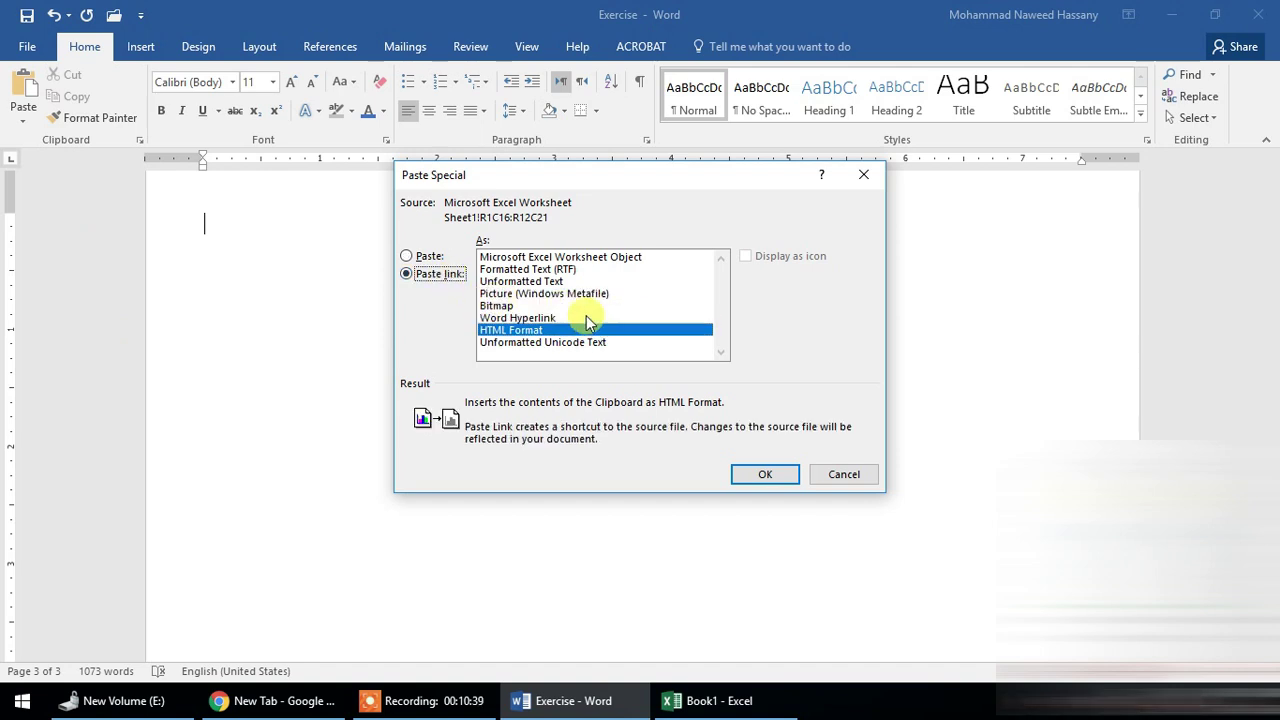
pyautogui.click(545, 293)
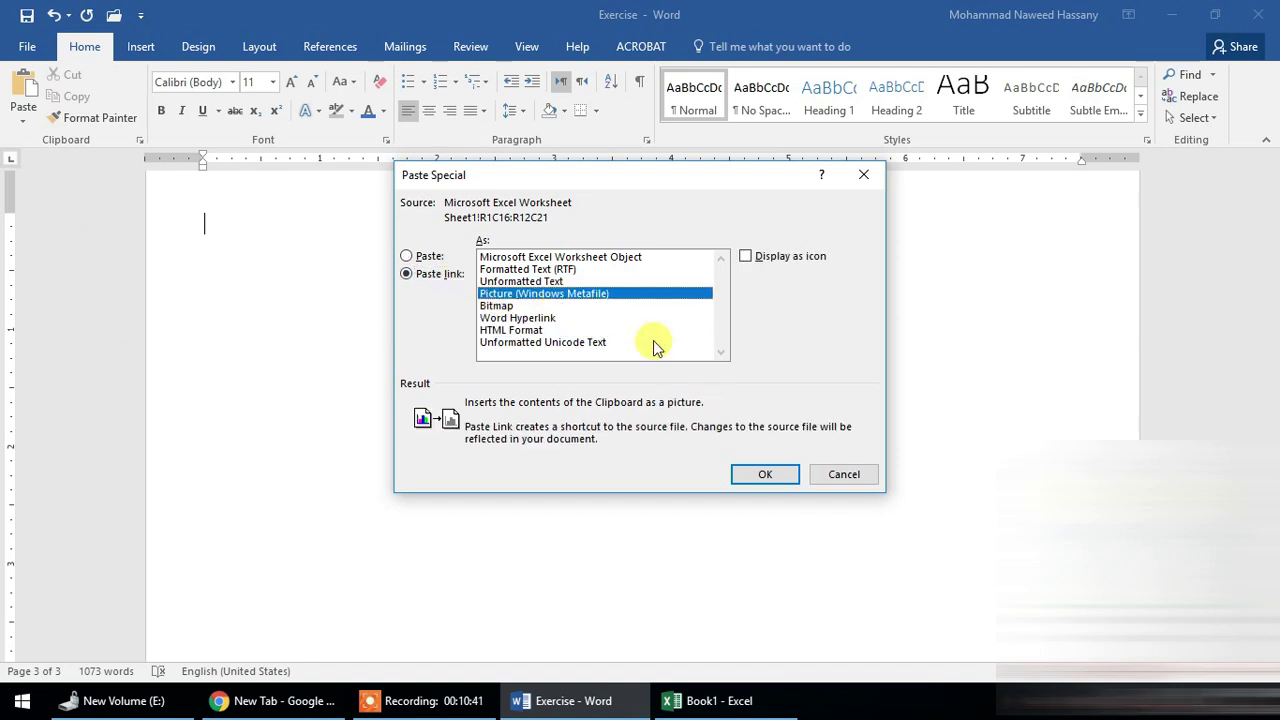
pyautogui.click(763, 472)
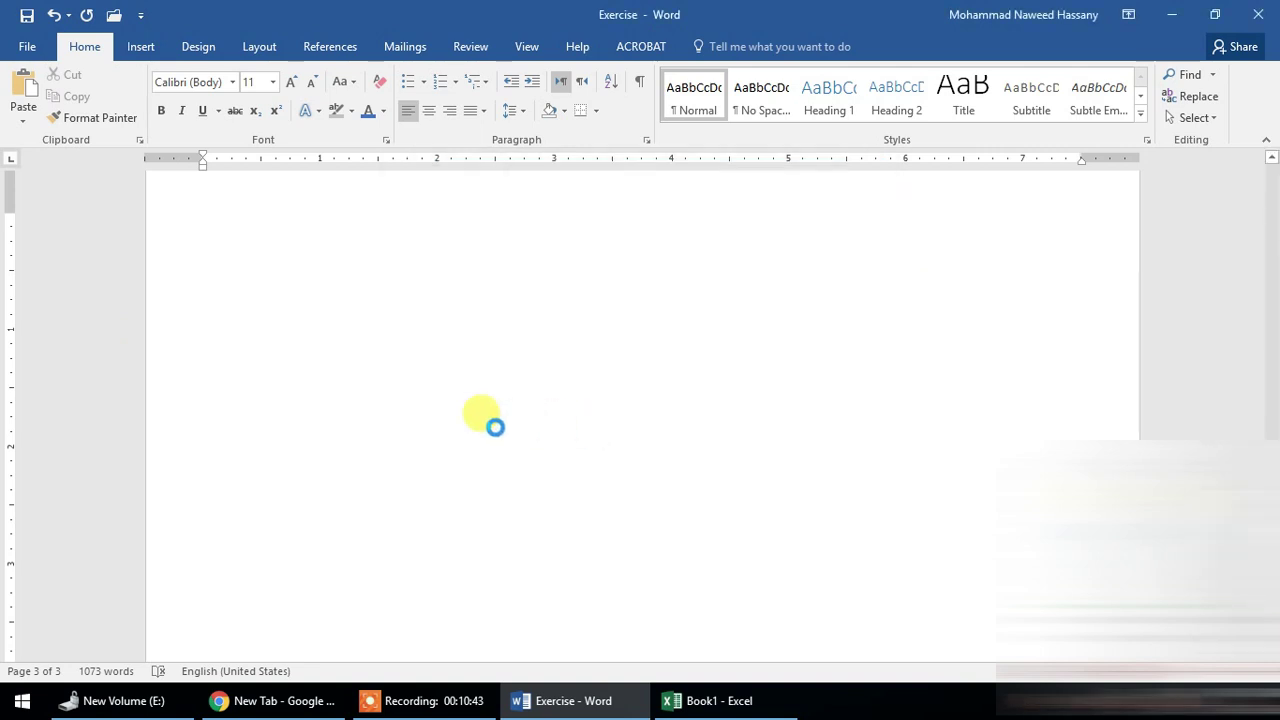
pyautogui.click(375, 344)
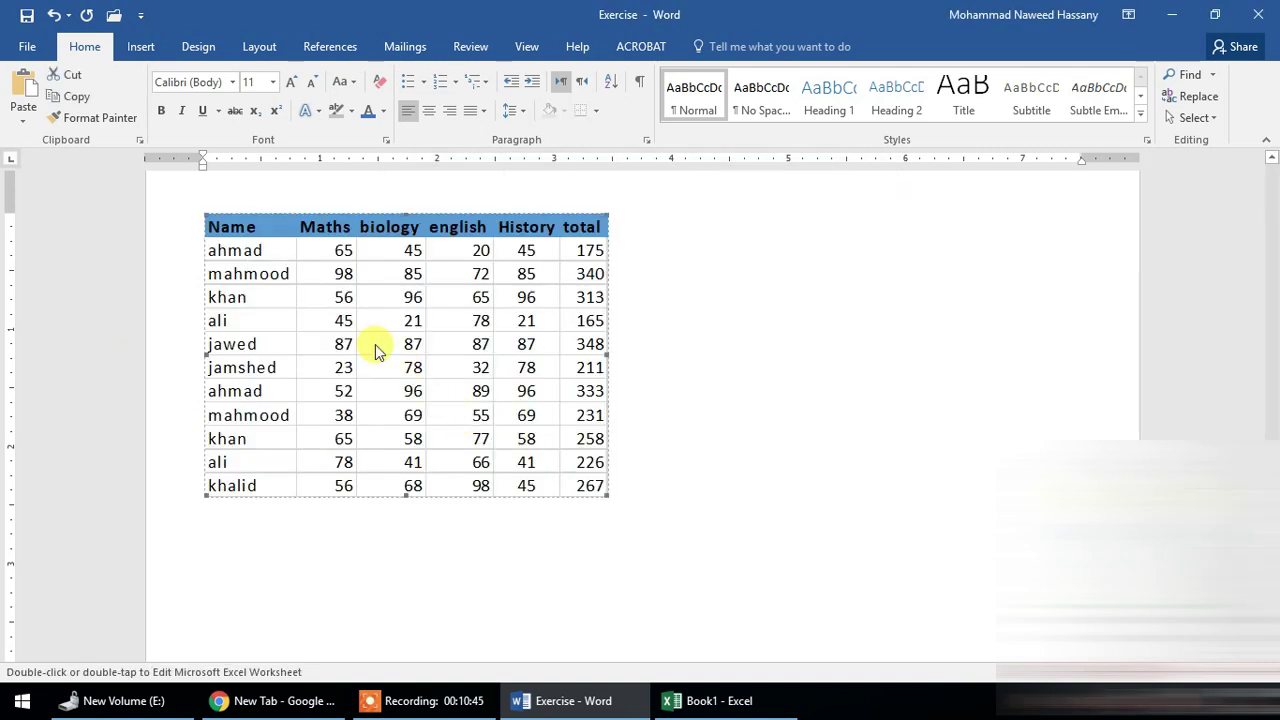
# Switch to Excel and apply yellow fill and red text to the source table's names in P2:P12.
pyautogui.click(690, 700)
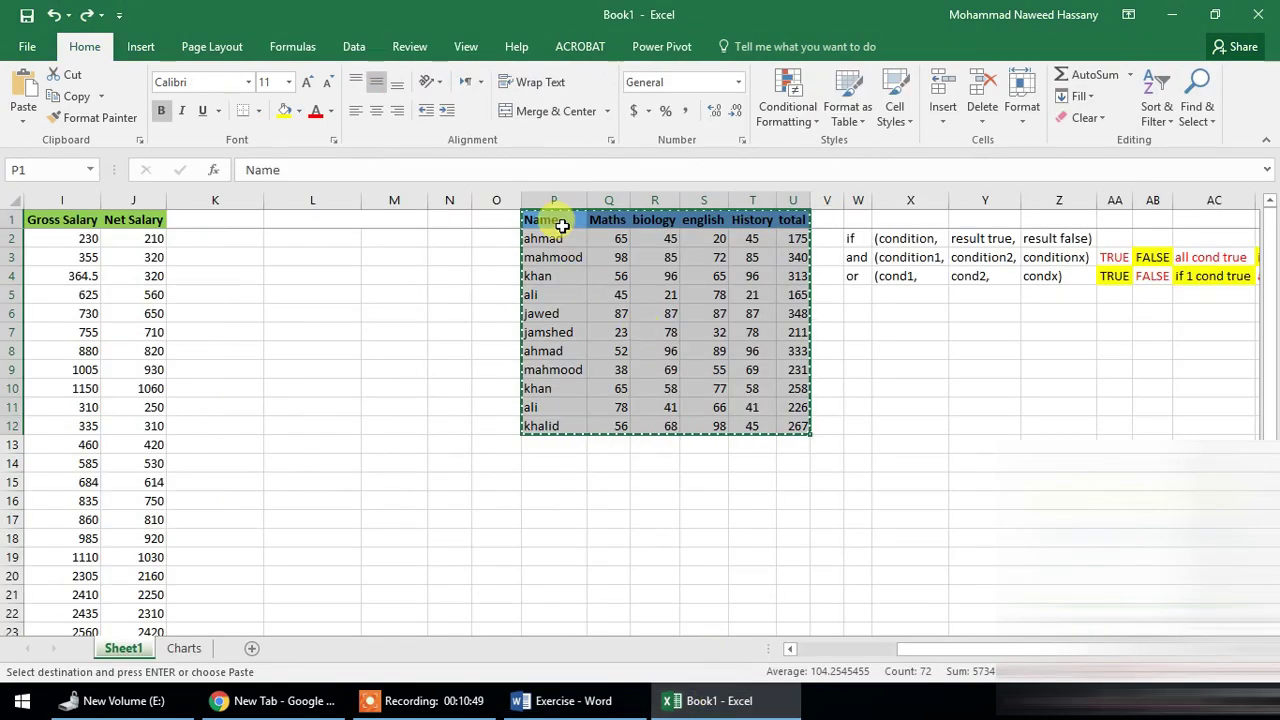
pyautogui.moveTo(562, 236); pyautogui.dragTo(569, 420)
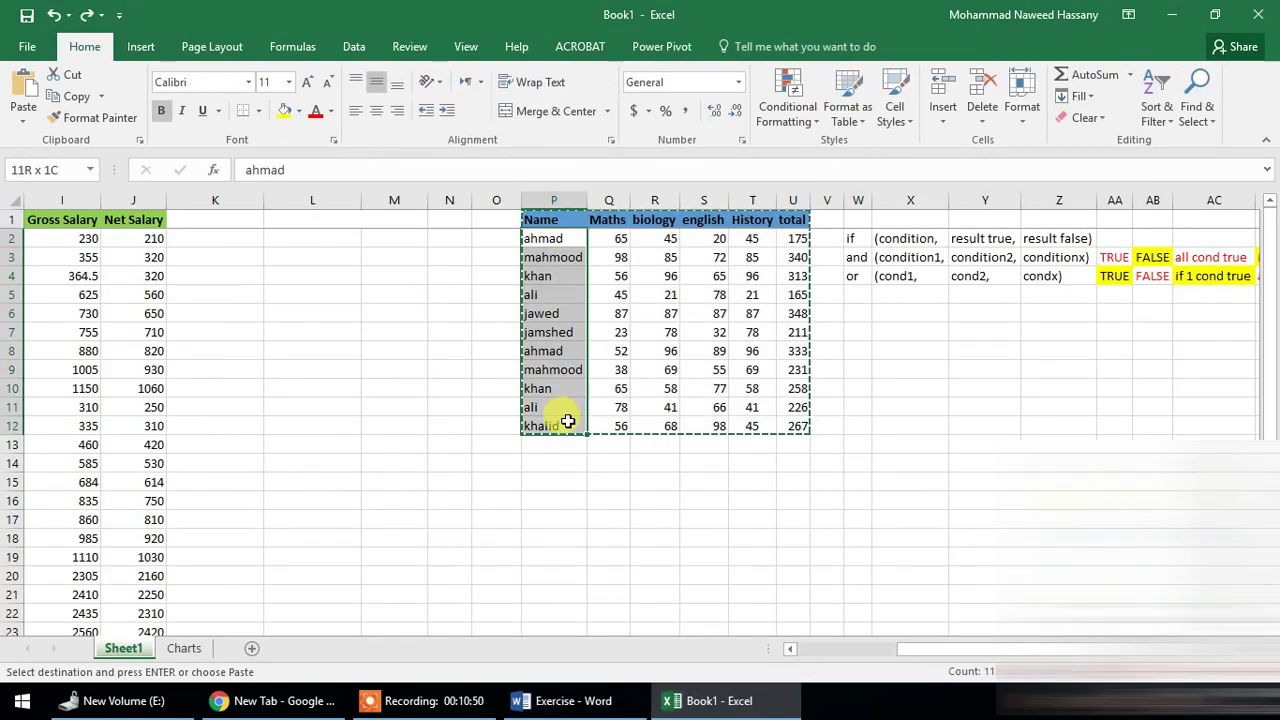
pyautogui.click(285, 112)
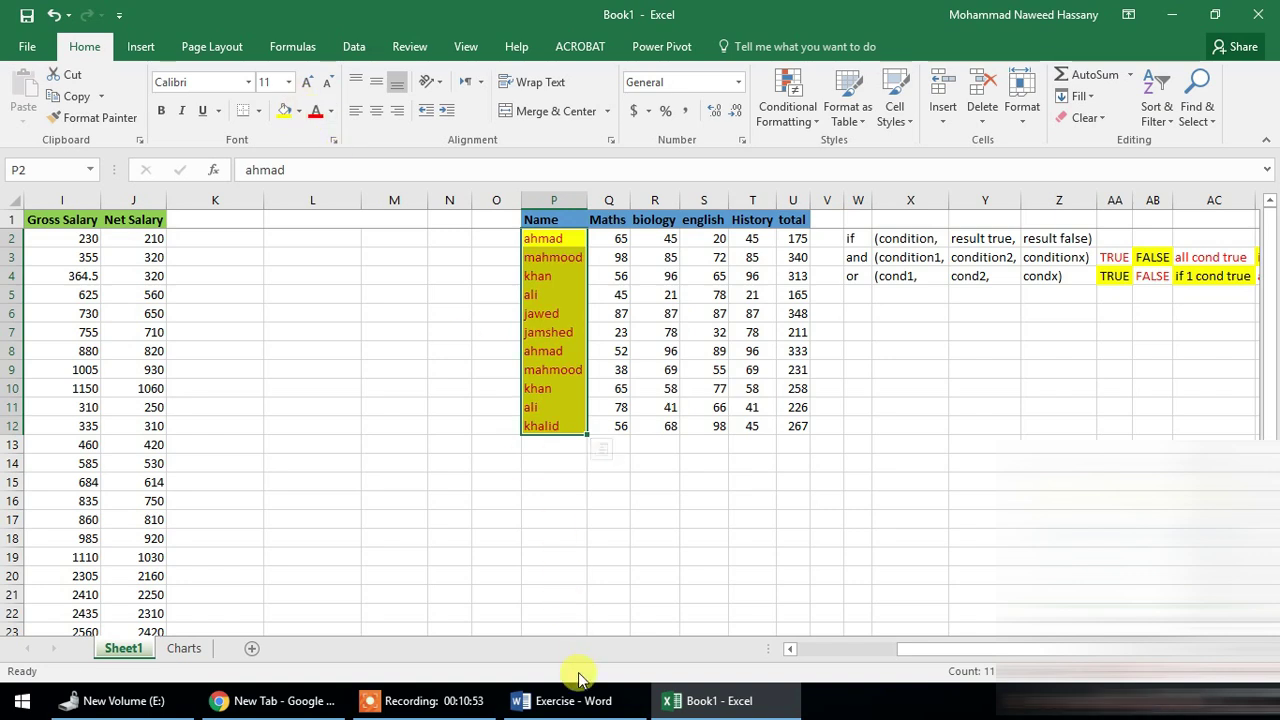
# Update the link of the table picture in Word, and undo the picture paste.
pyautogui.click(565, 698)
pyautogui.rightClick(370, 333)
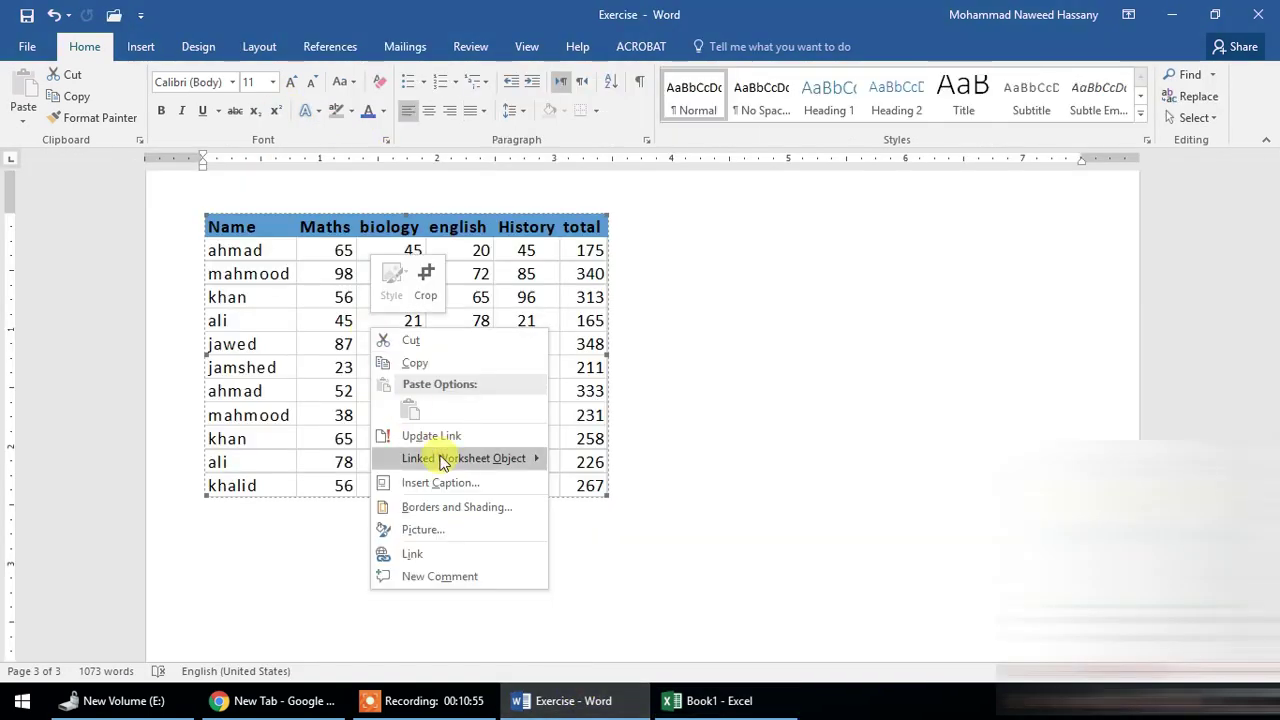
pyautogui.click(480, 433)
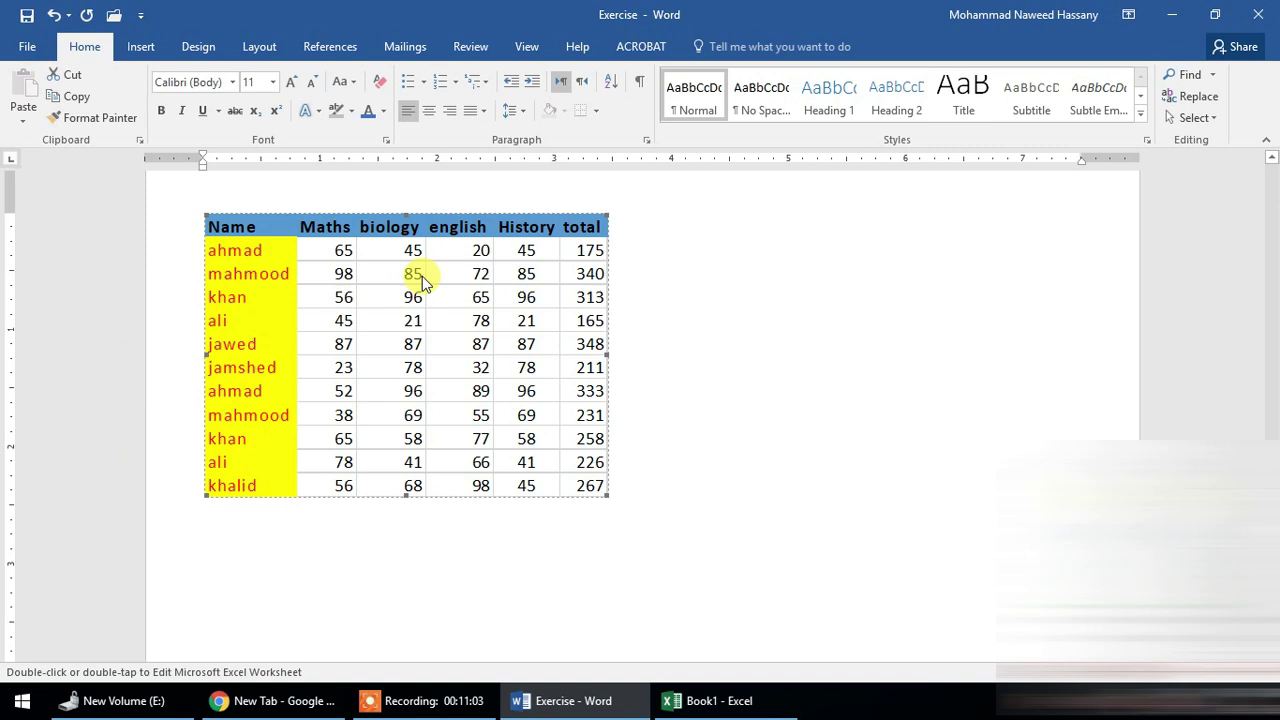
pyautogui.hotkey('ctrl', 'z')
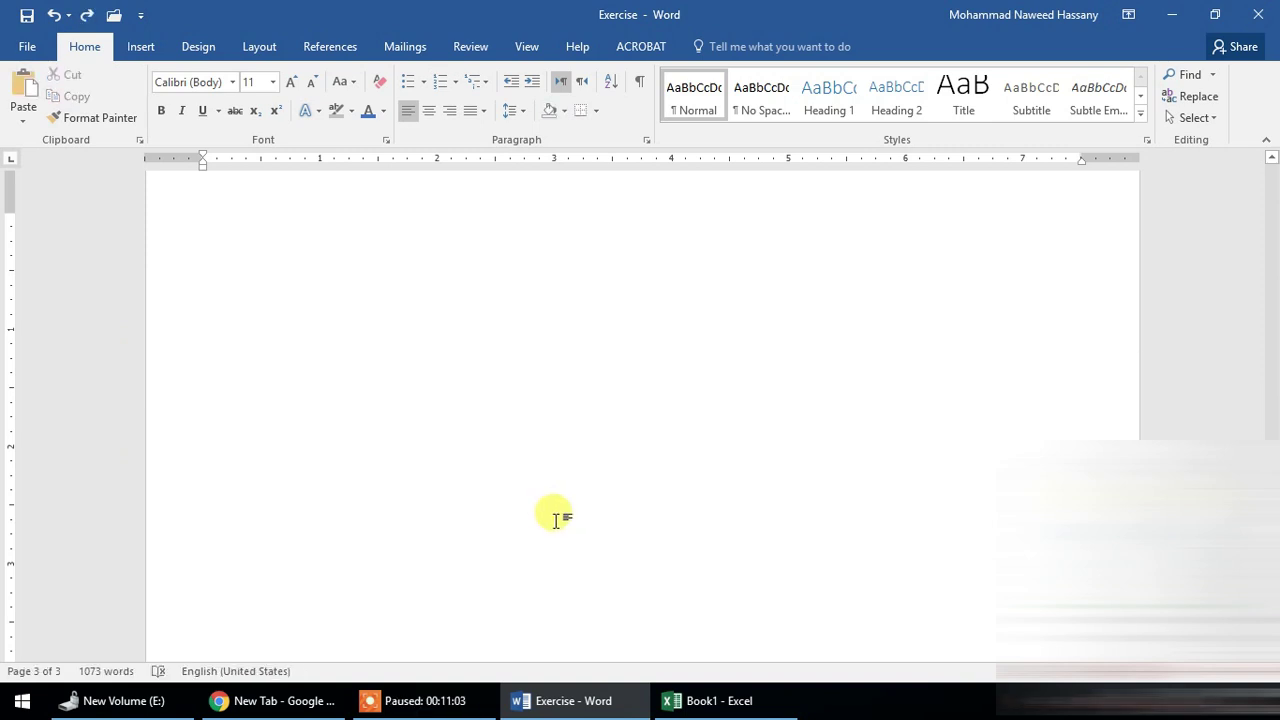
# Paste the copied marks table with Paste Special as a linked Word Hyperlink.
pyautogui.click(20, 124)
pyautogui.click(50, 192)
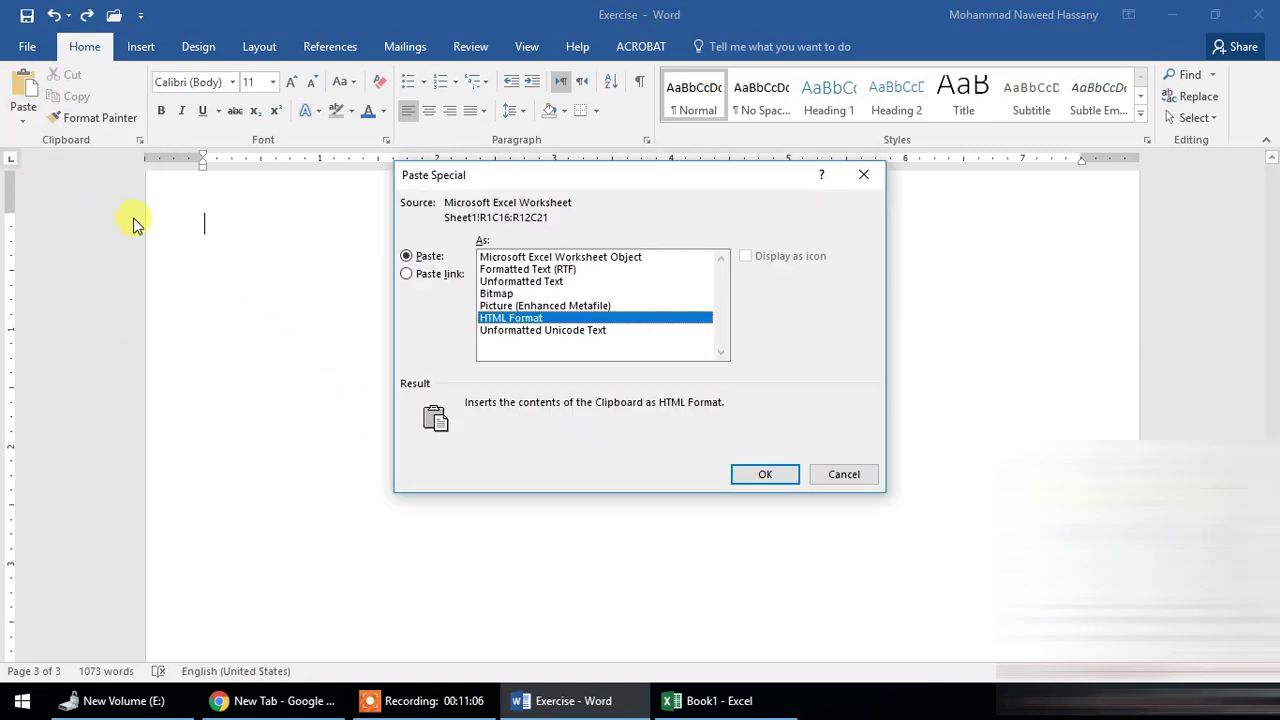
pyautogui.click(408, 274)
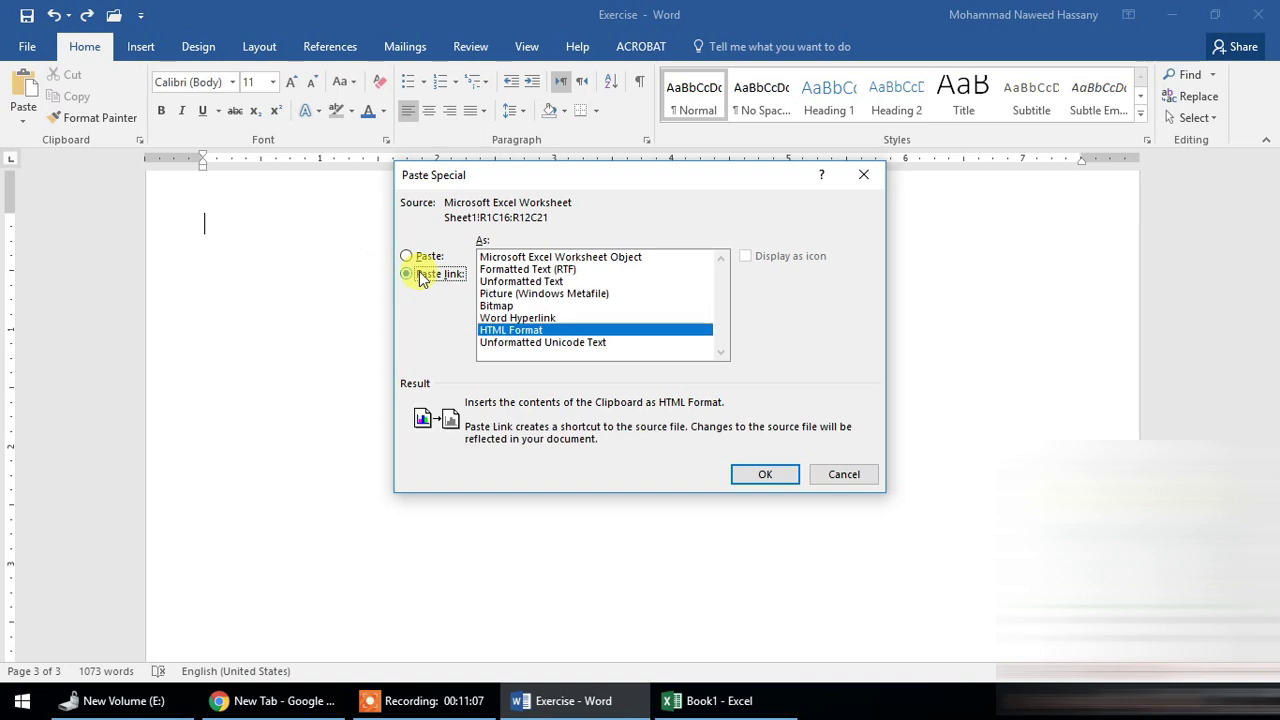
pyautogui.click(554, 318)
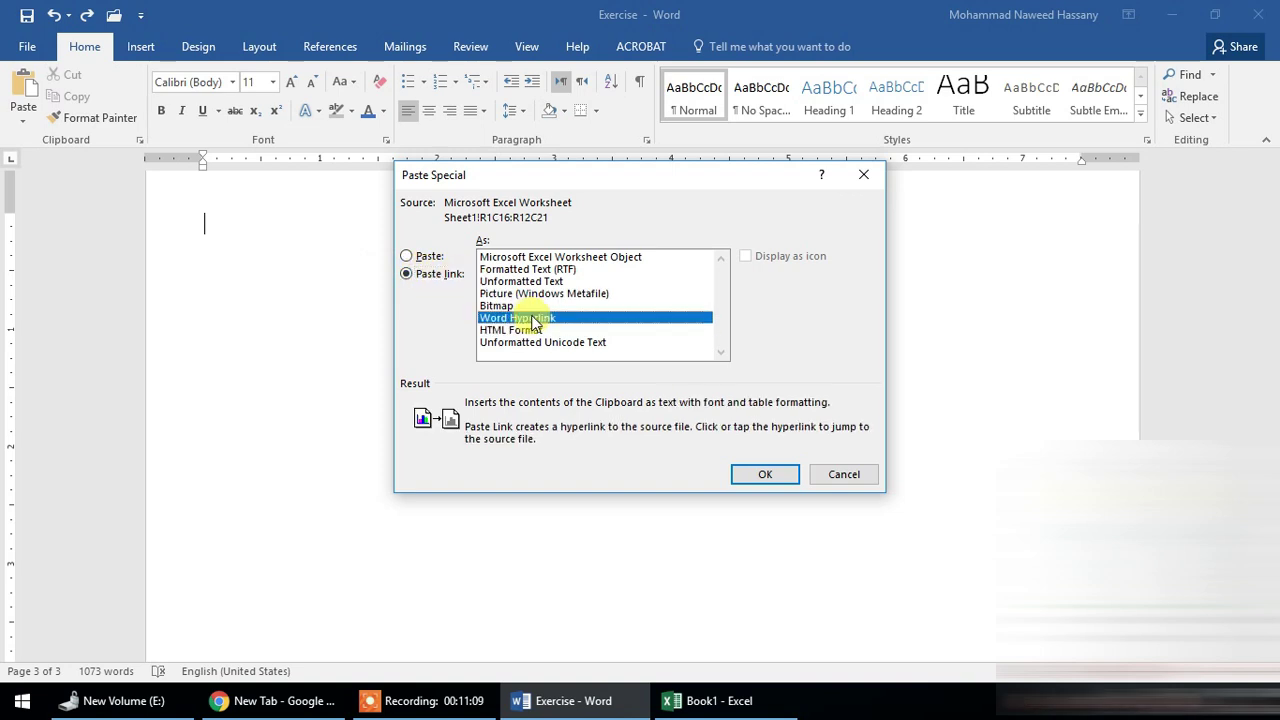
pyautogui.click(764, 476)
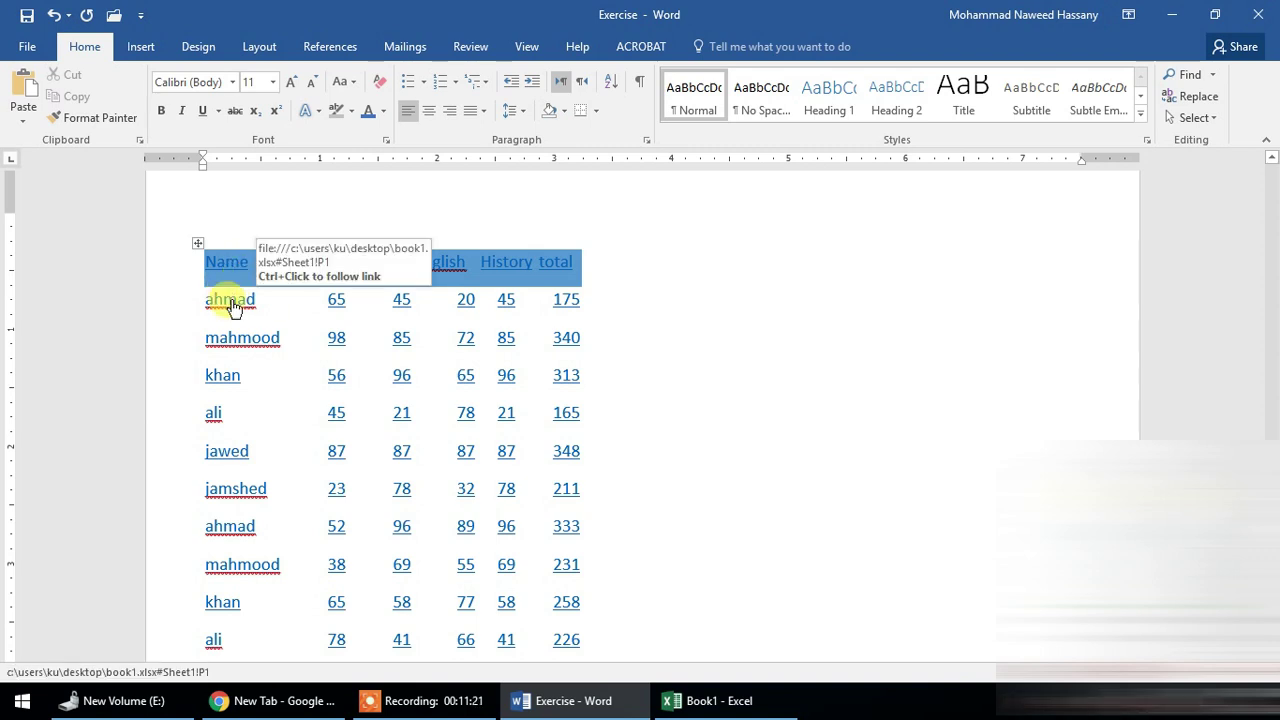
# Follow a hyperlink from the pasted table to its Excel source, return to Word and undo the hyperlink paste.
pyautogui.hotkey('alt', 'Tab')
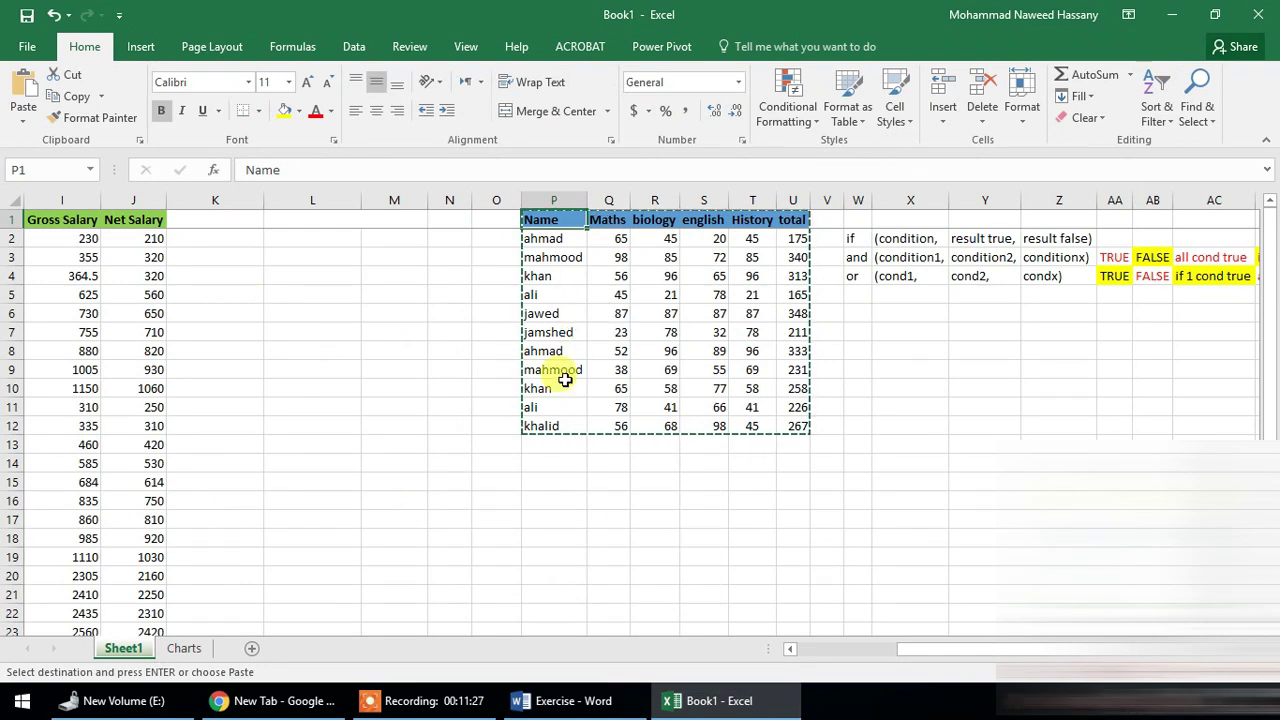
pyautogui.click(572, 700)
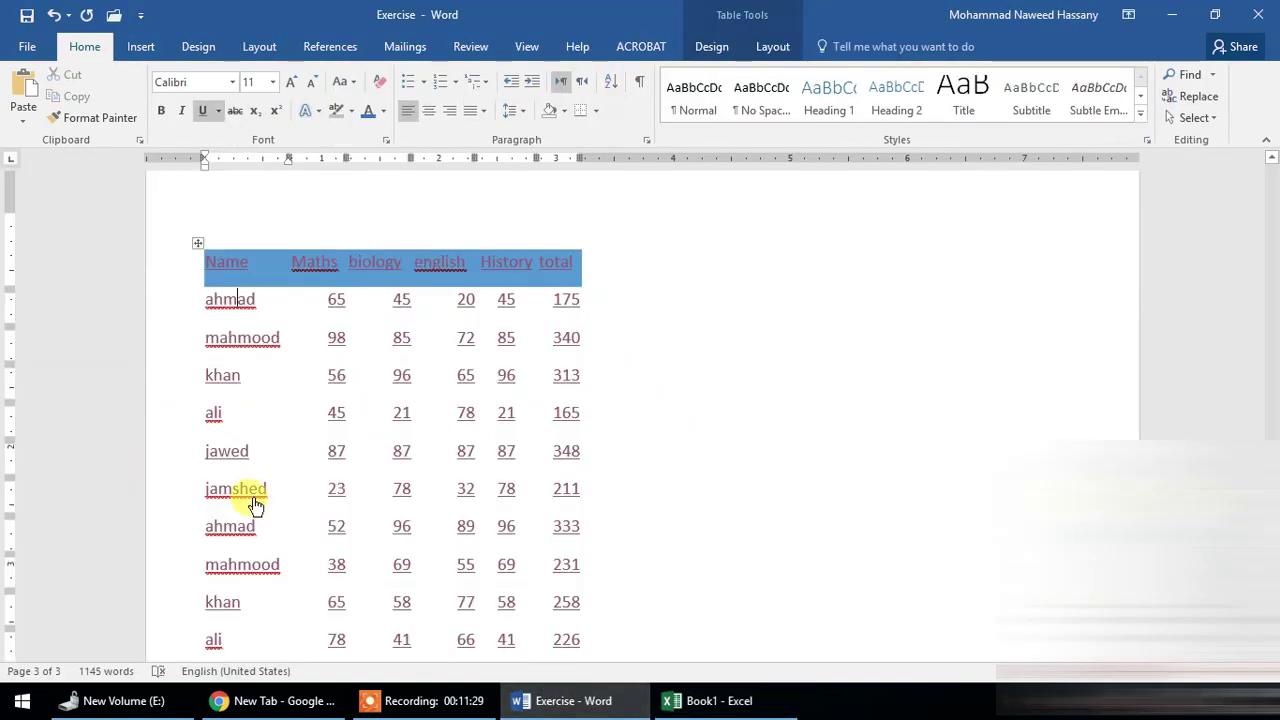
pyautogui.hotkey('ctrl', 'End')
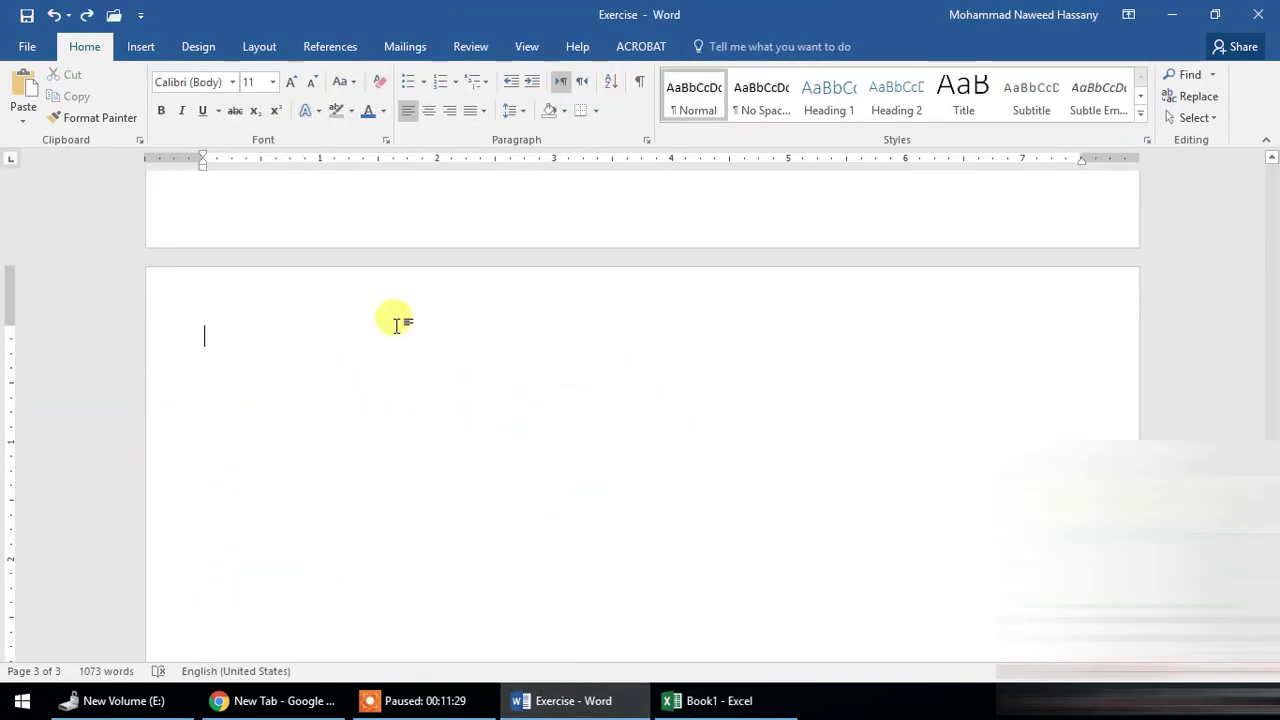
# Copy the word "galleries" from the highlighted first paragraph and paste it on the empty line after the paragraph ending in "Way".
pyautogui.click(22, 116)
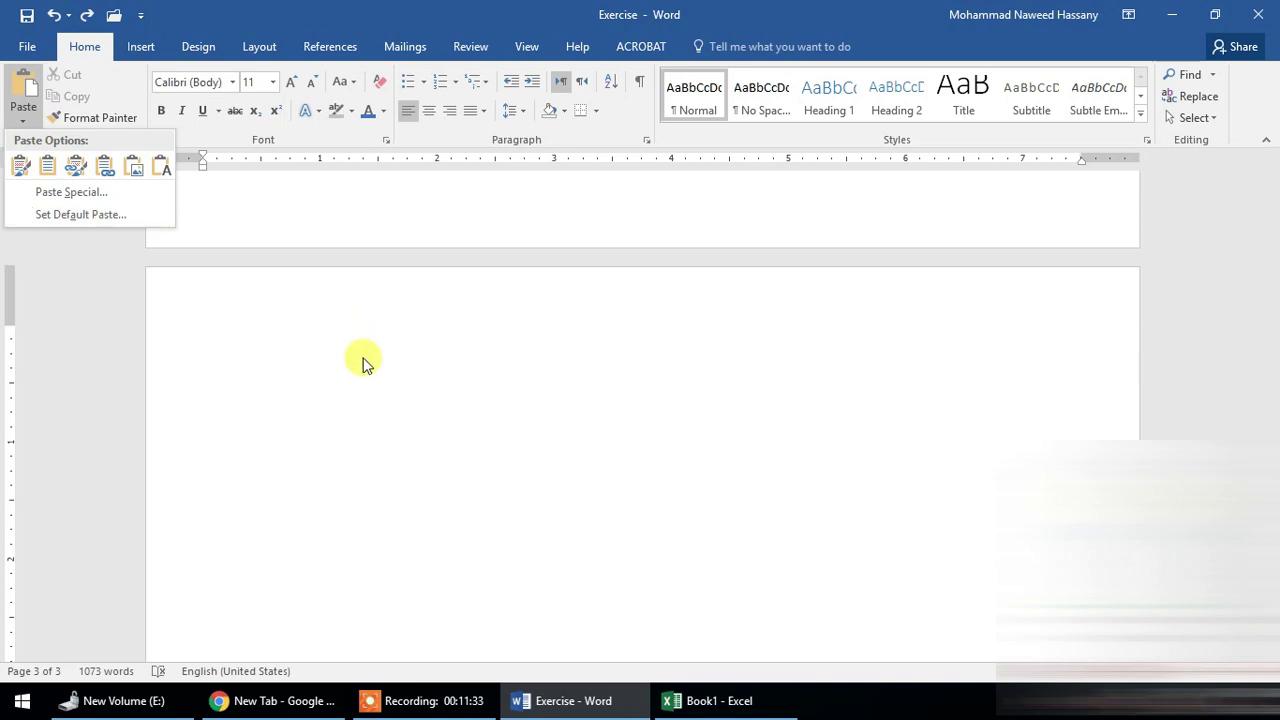
pyautogui.scroll(10, 374, 371)
pyautogui.scroll(15, 422, 395)
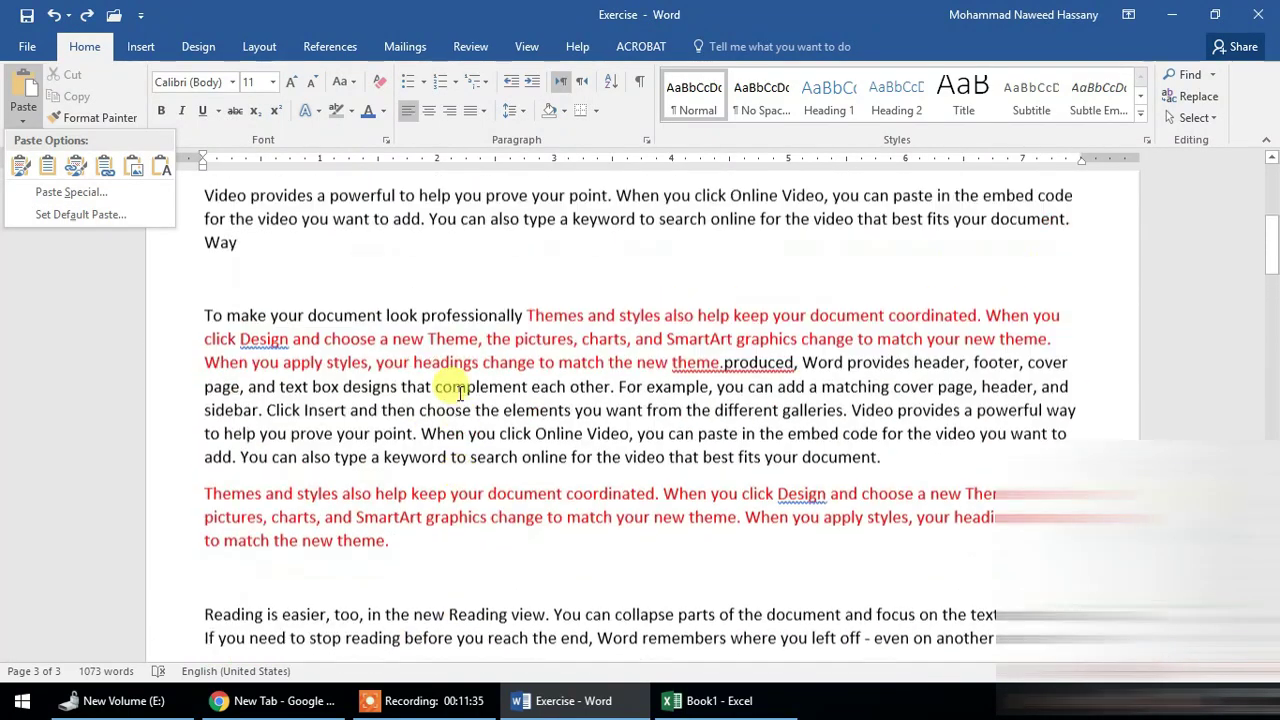
pyautogui.click(632, 355)
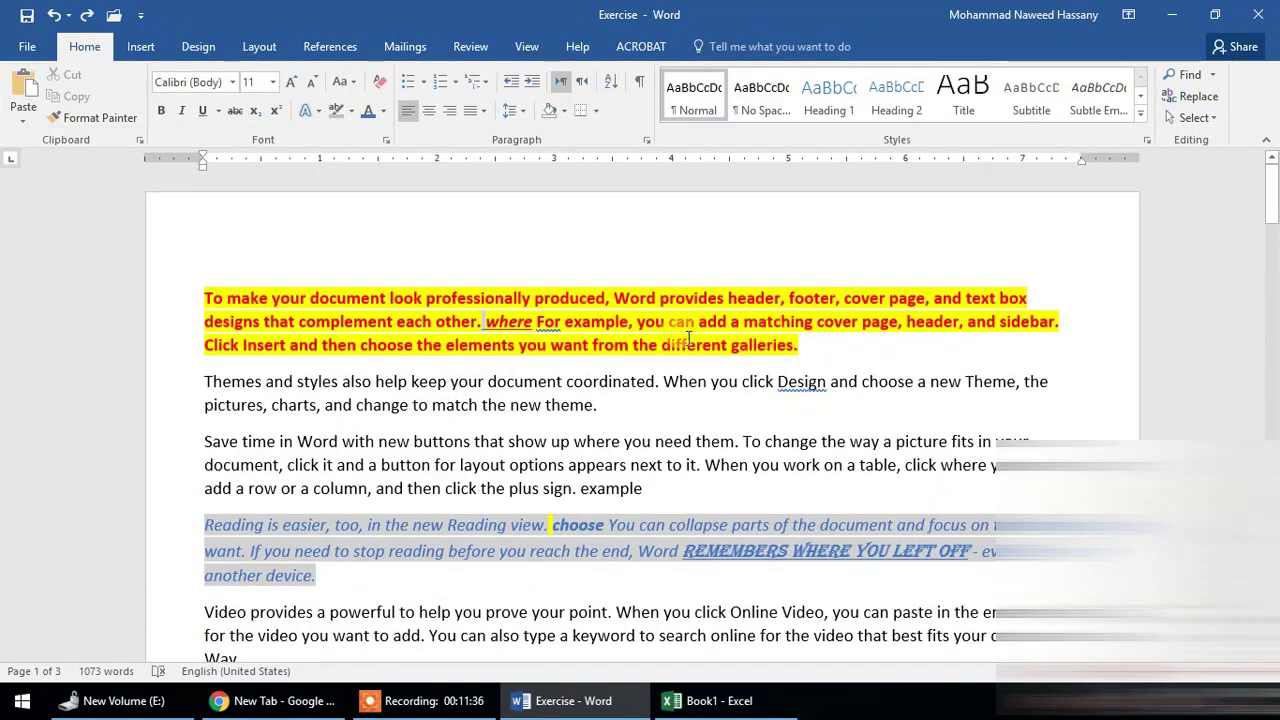
pyautogui.doubleClick(778, 344)
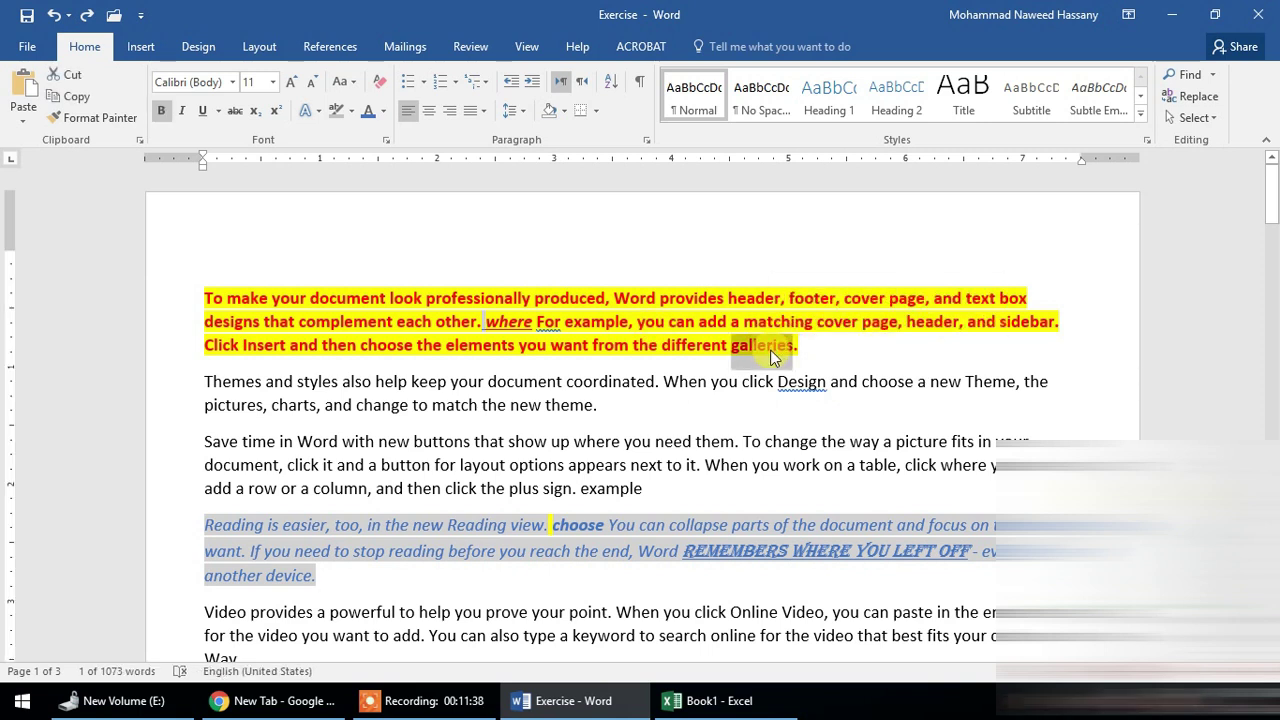
pyautogui.scroll(-3, 648, 337)
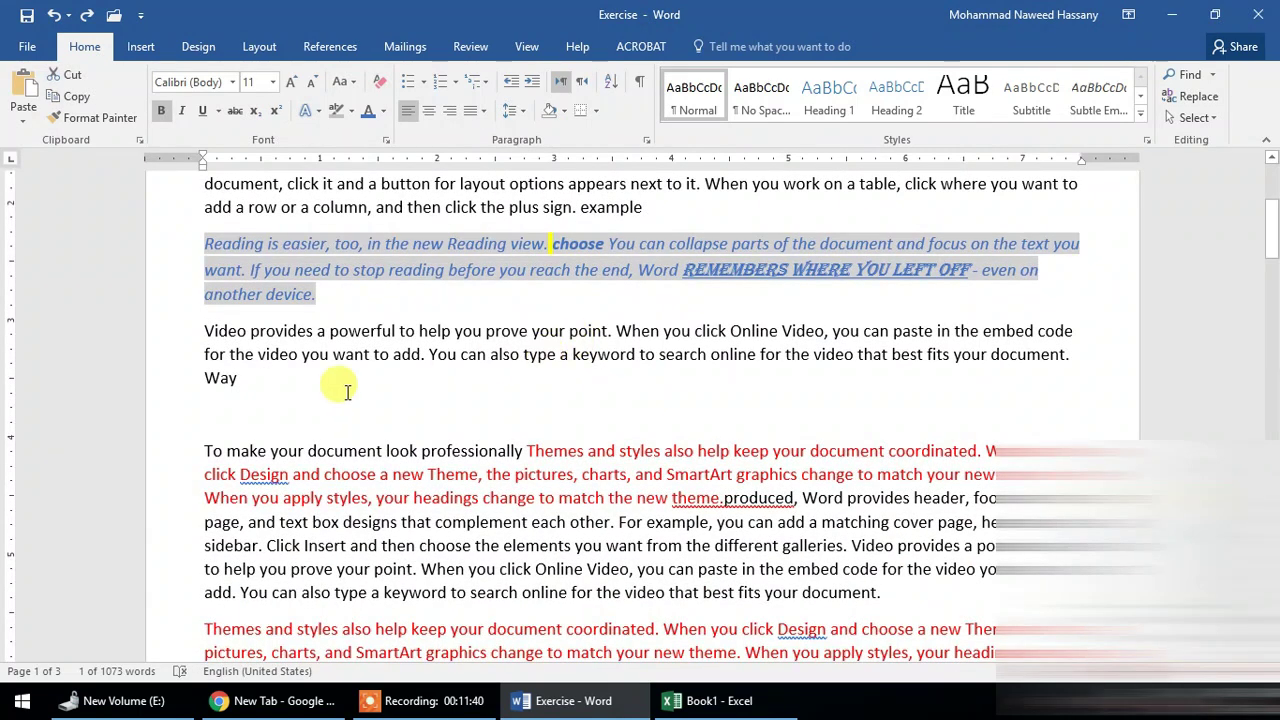
pyautogui.click(246, 416)
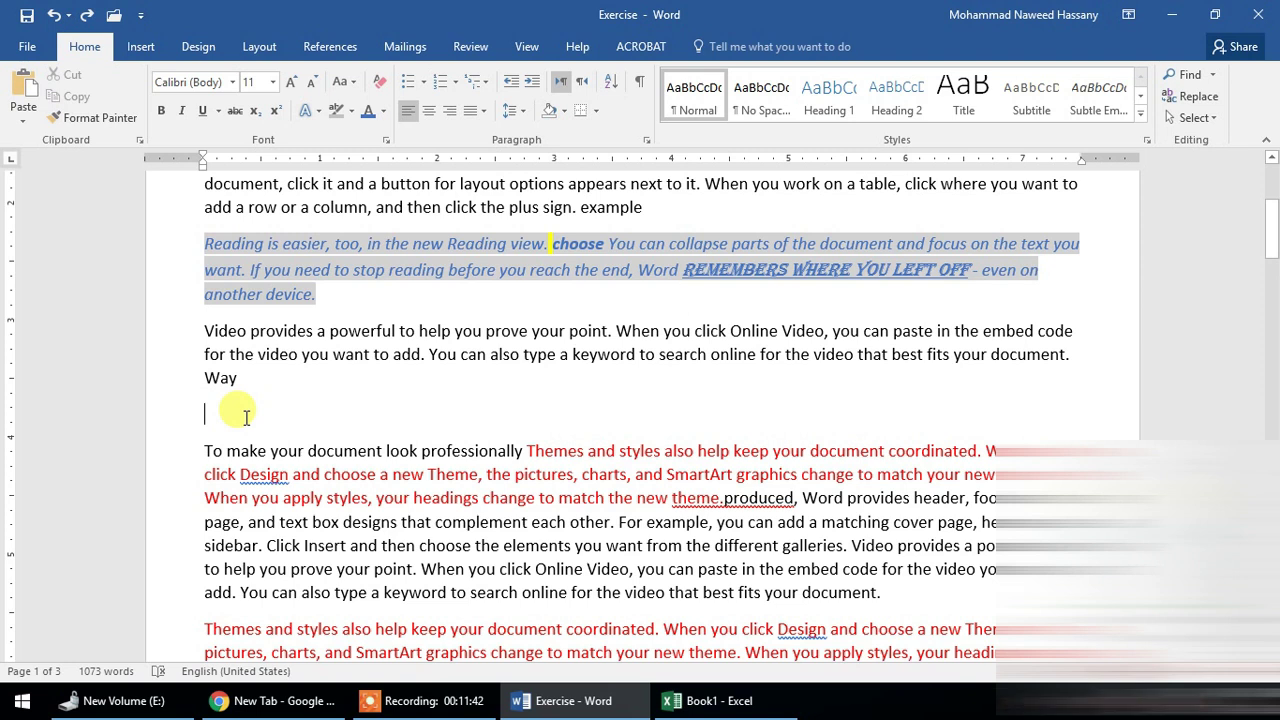
pyautogui.hotkey('ctrl', 'v')
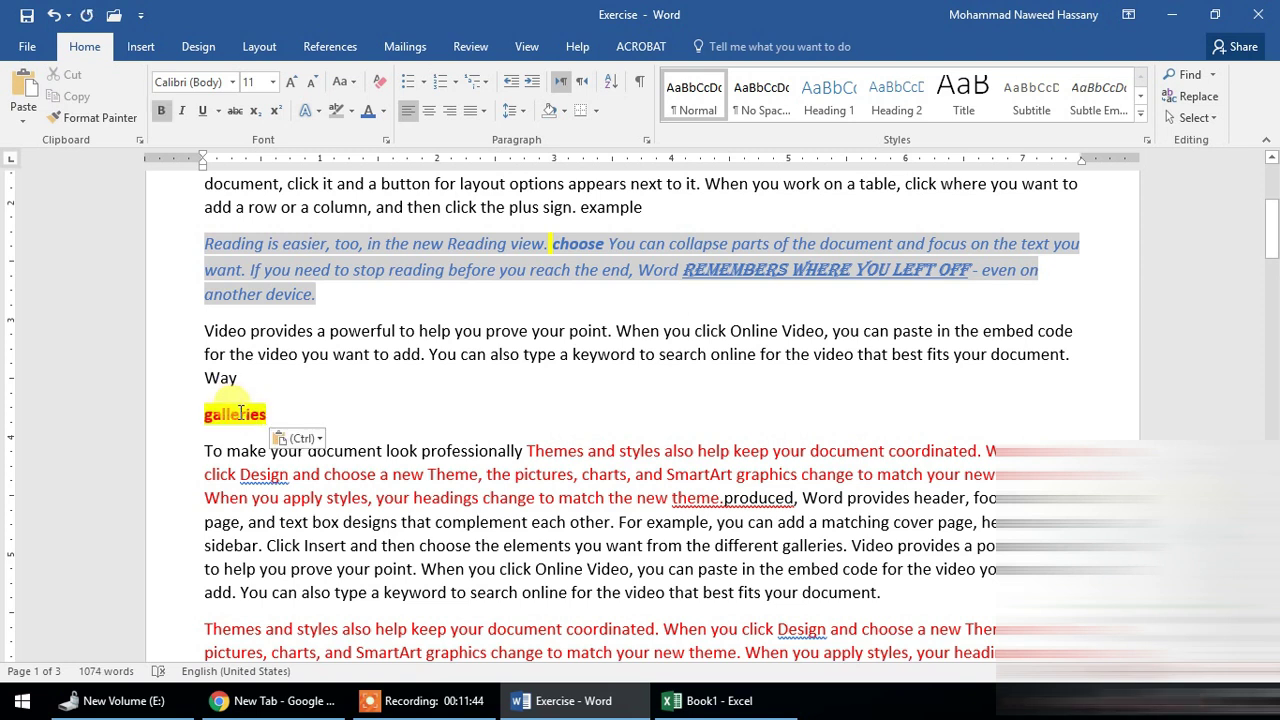
# Remove the pasted word "galleries" from the line below the paragraph ending in "Way".
pyautogui.click(22, 114)
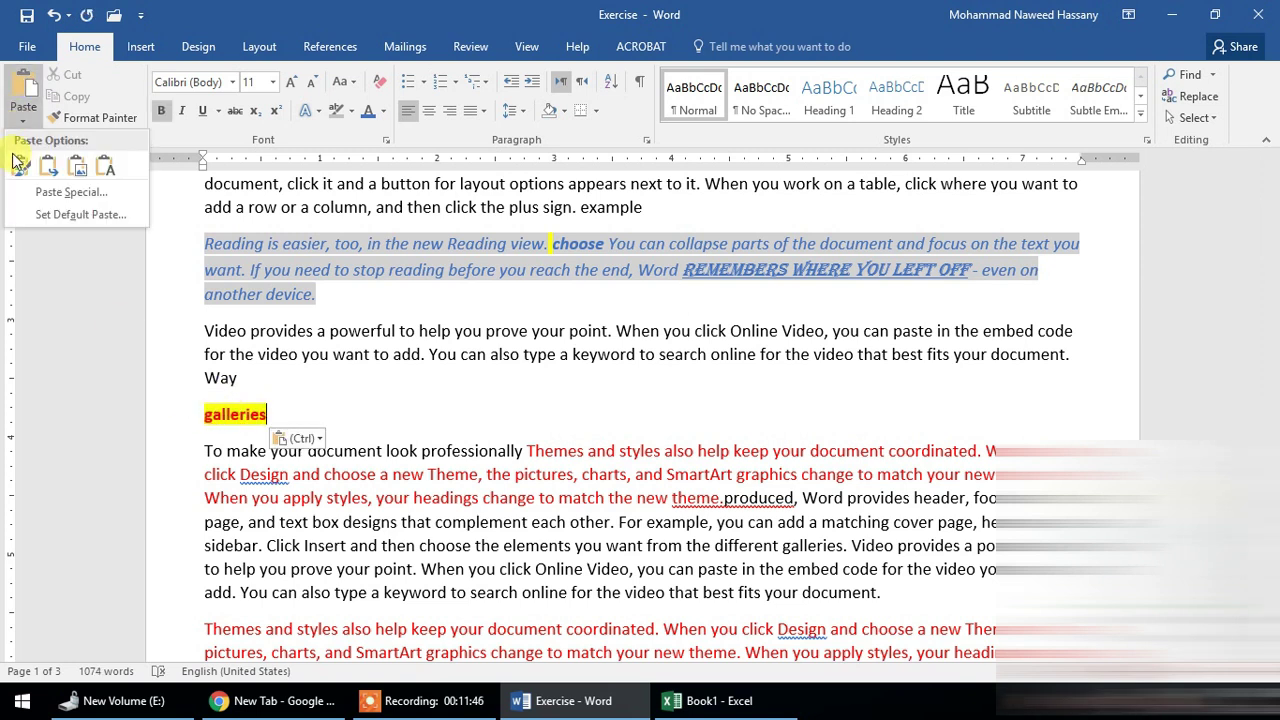
pyautogui.click(256, 414)
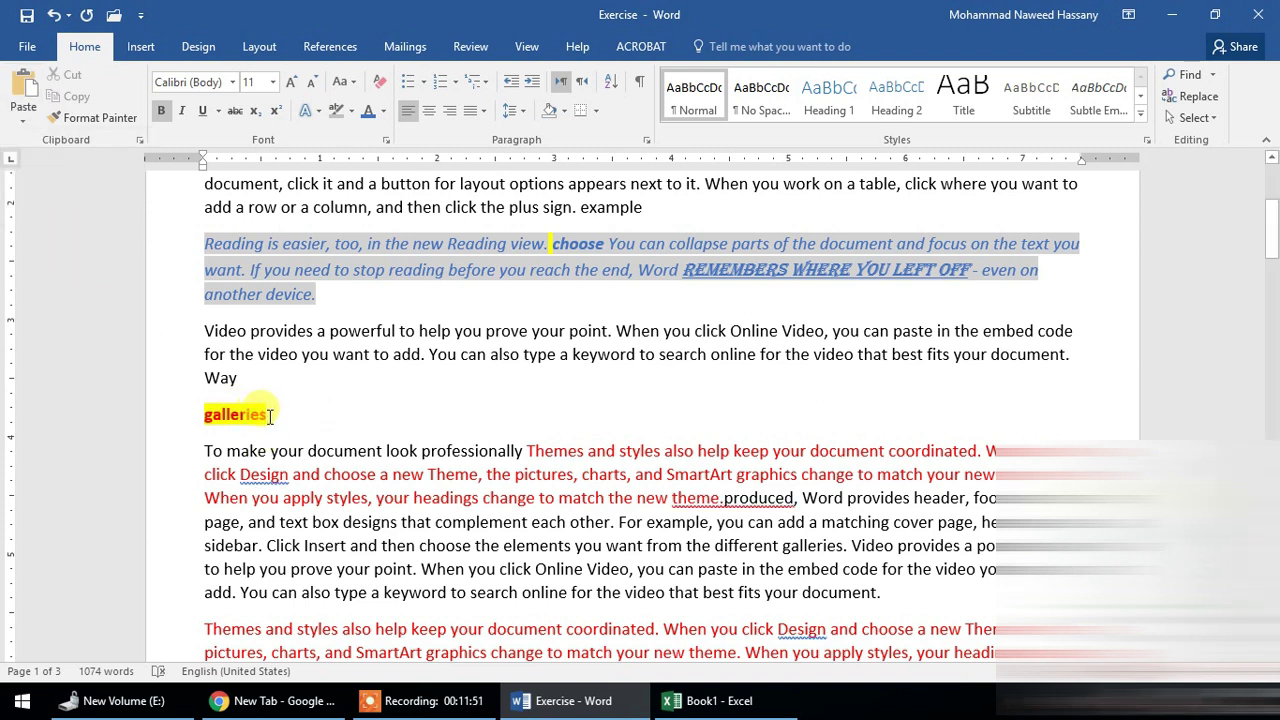
pyautogui.press('Delete')
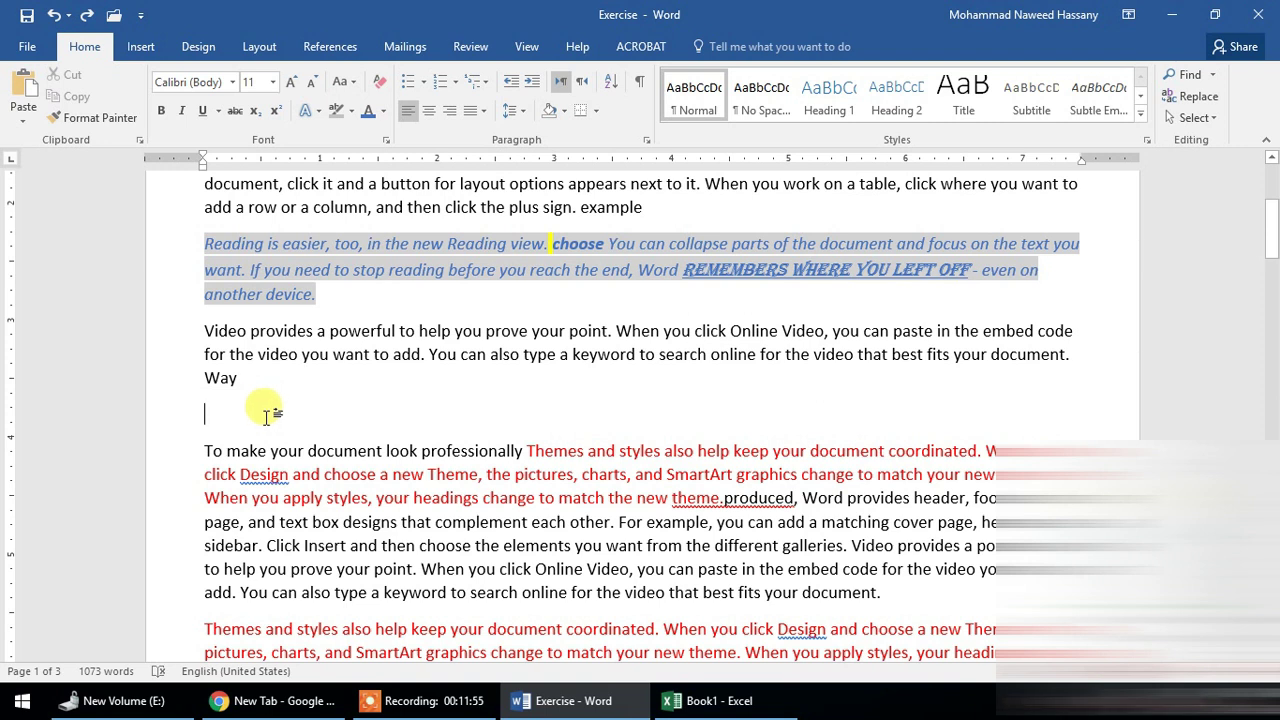
pyautogui.rightClick(221, 411)
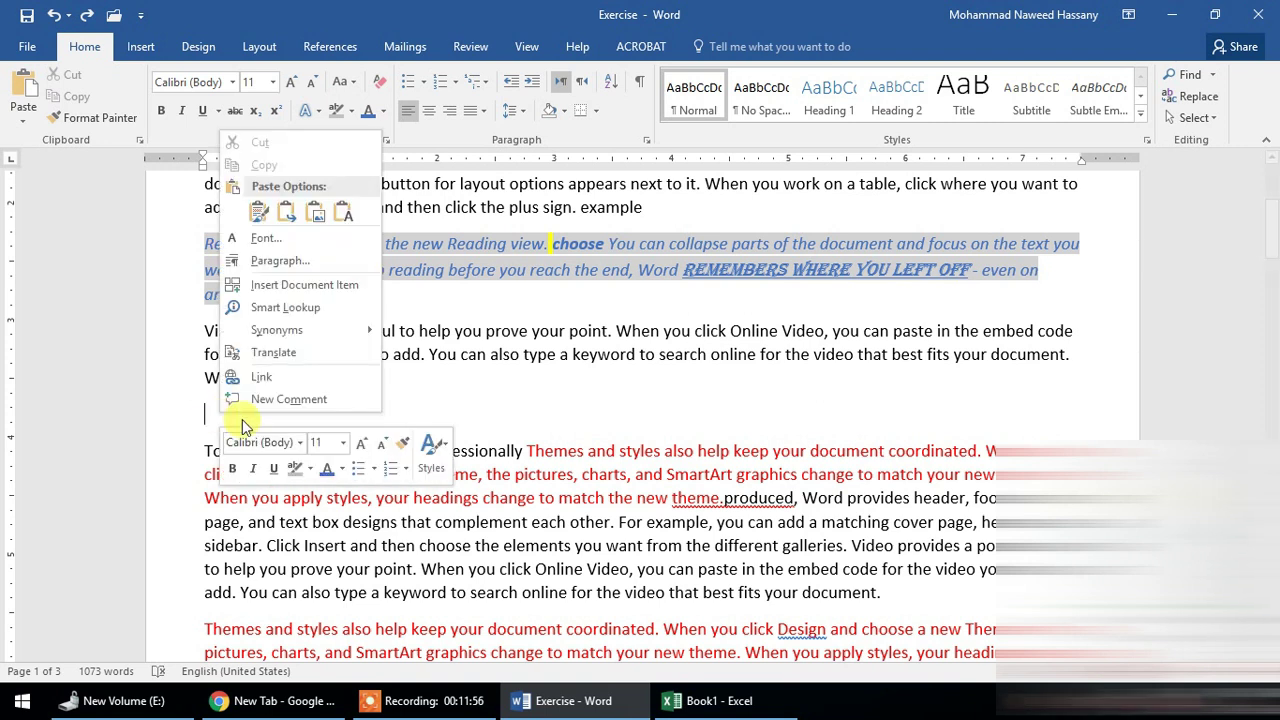
pyautogui.click(472, 405)
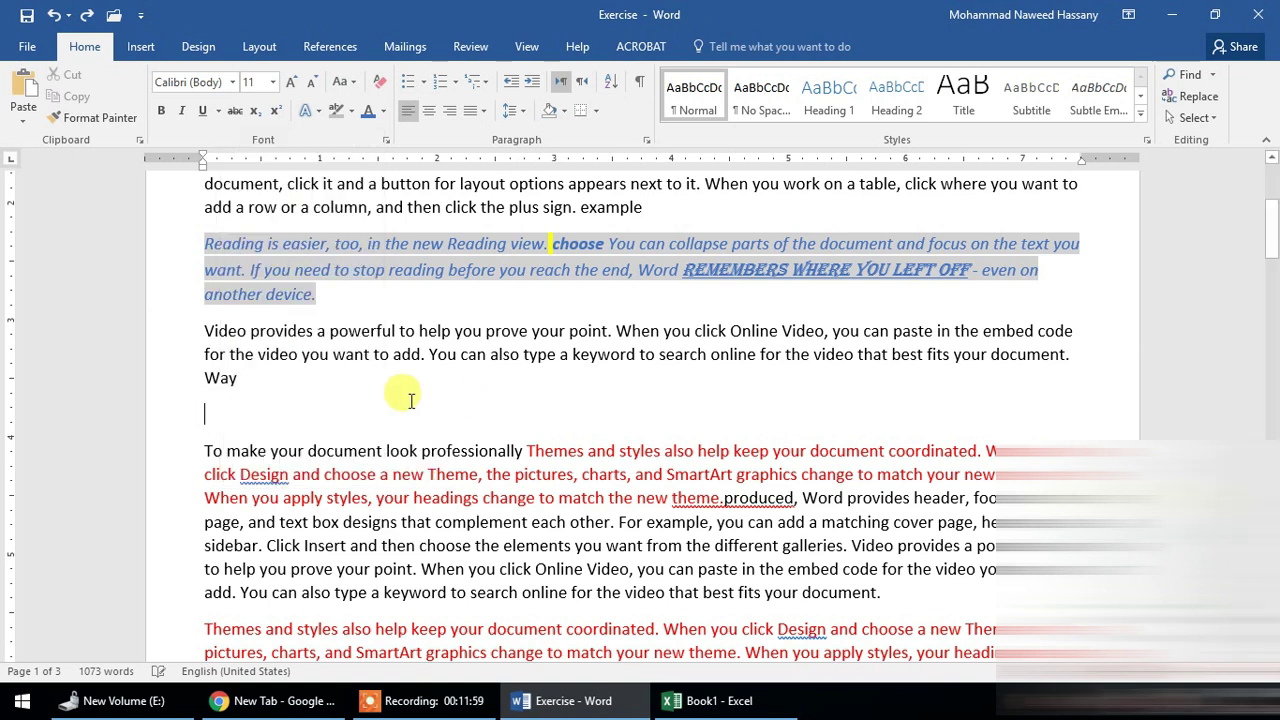
# Set the default for pasting within the same document to Keep Text Only in the Word options.
pyautogui.click(24, 114)
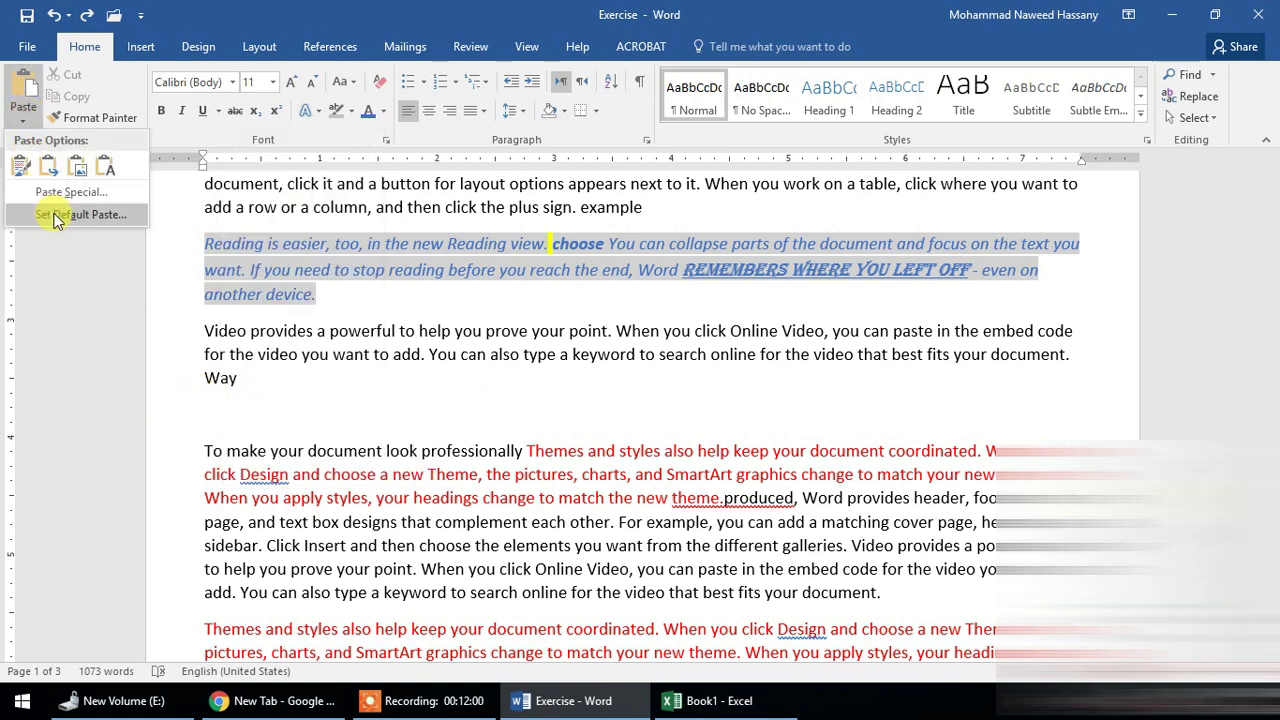
pyautogui.click(55, 212)
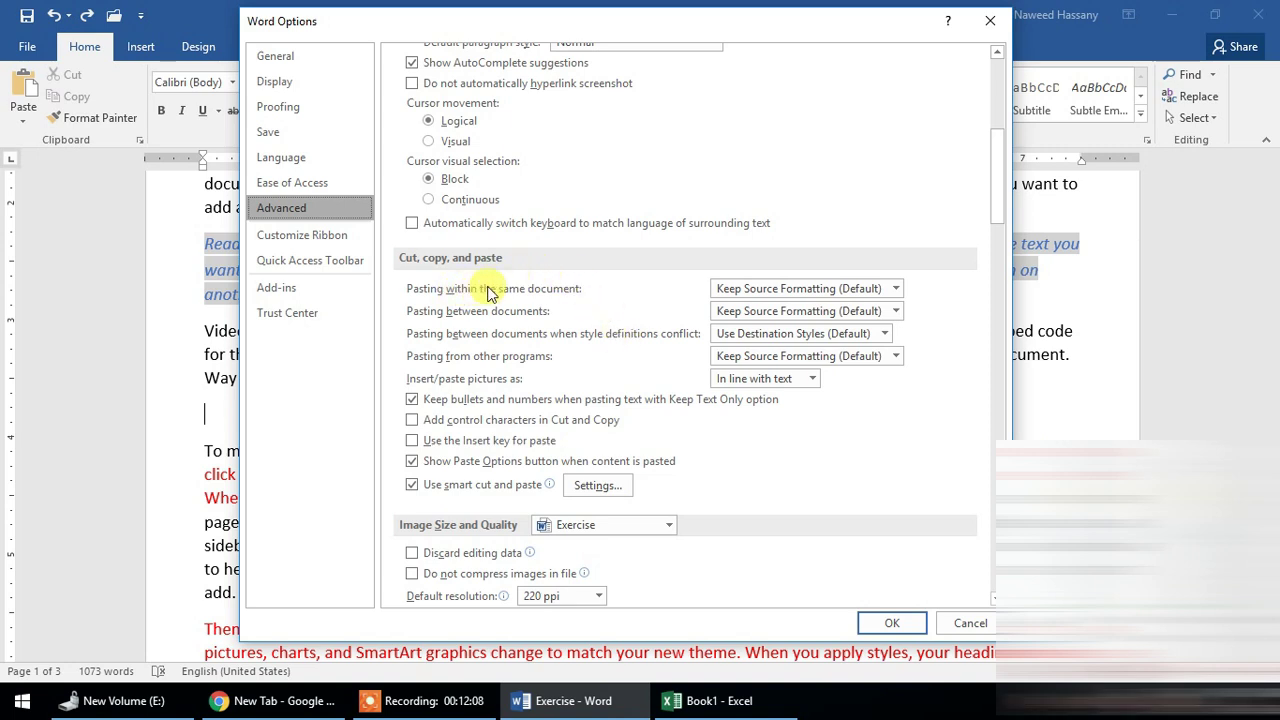
pyautogui.click(841, 296)
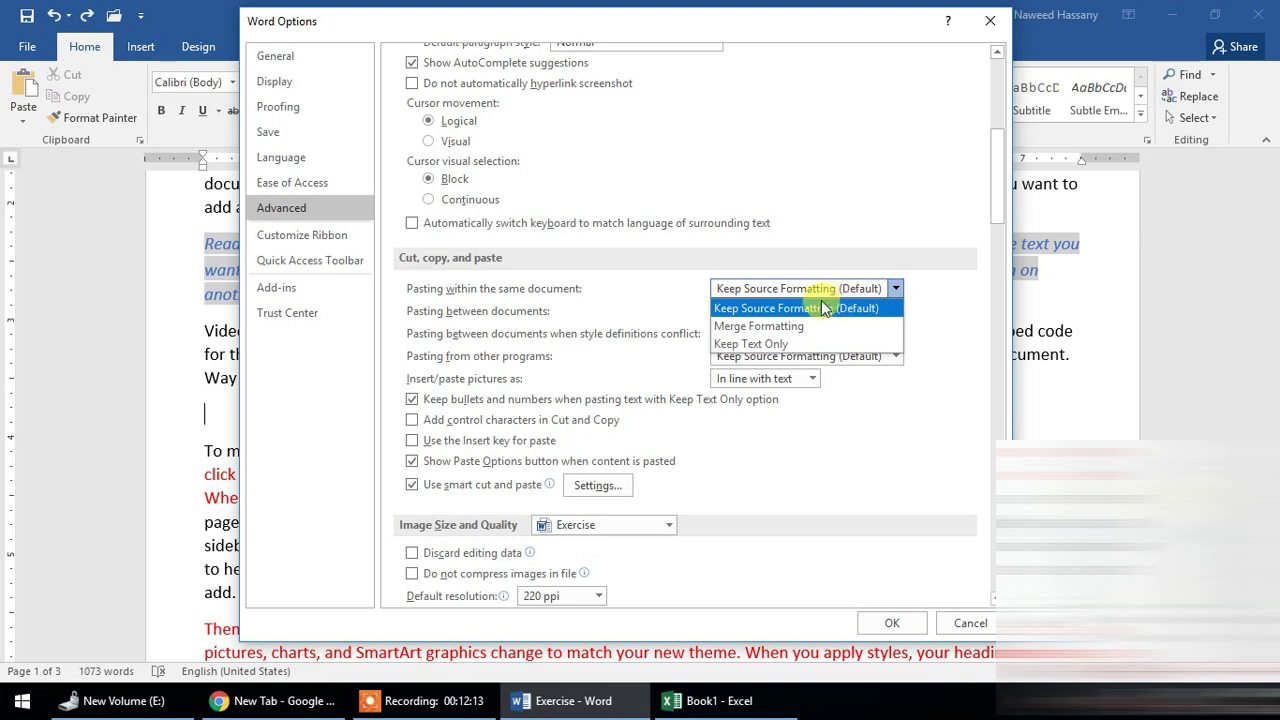
pyautogui.click(775, 344)
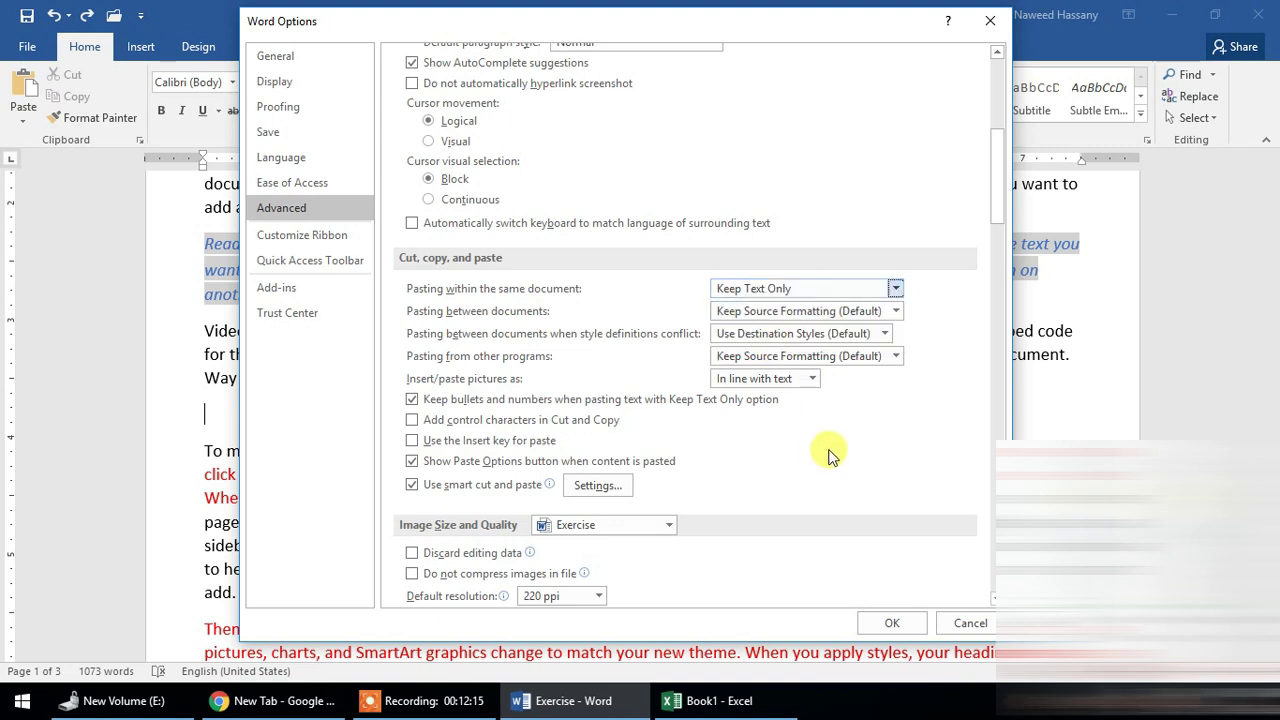
pyautogui.click(886, 623)
# Copy the word "produced" from the highlighted first paragraph and paste it with the default option on the empty line below "Way".
pyautogui.scroll(5, 553, 403)
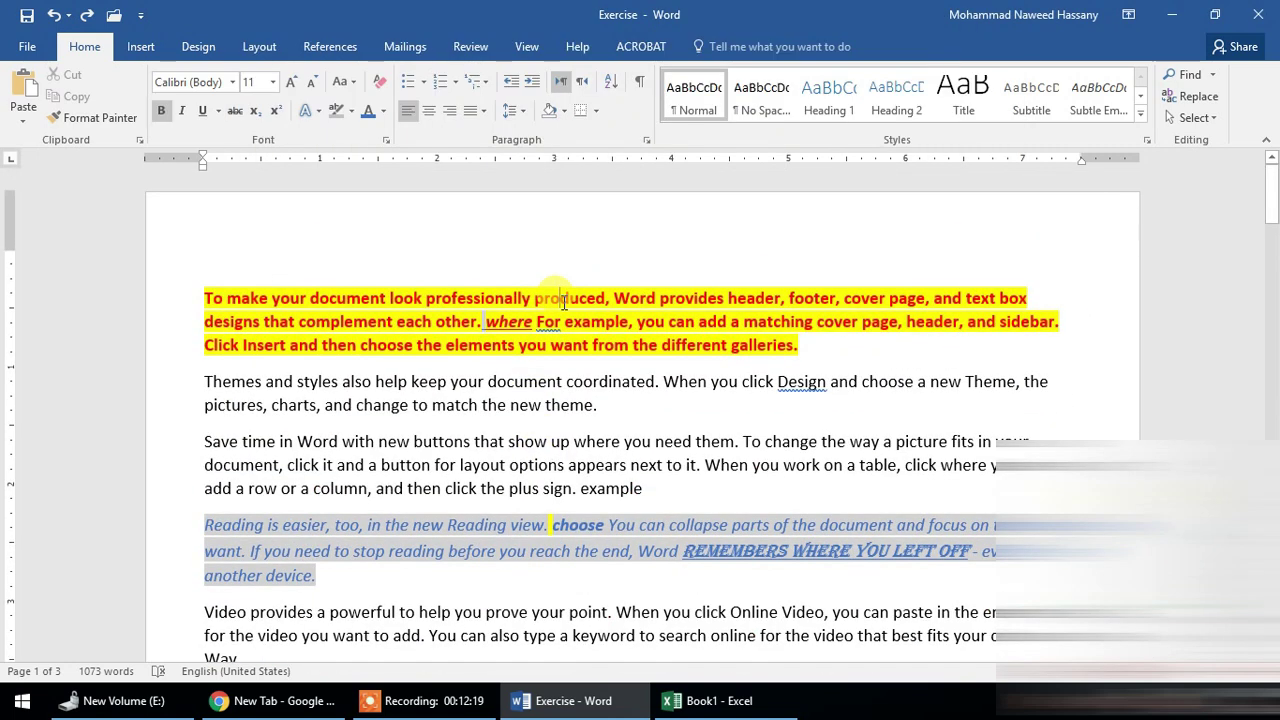
pyautogui.doubleClick(564, 300)
pyautogui.hotkey('ctrl', 'c')
pyautogui.scroll(-5, 278, 388)
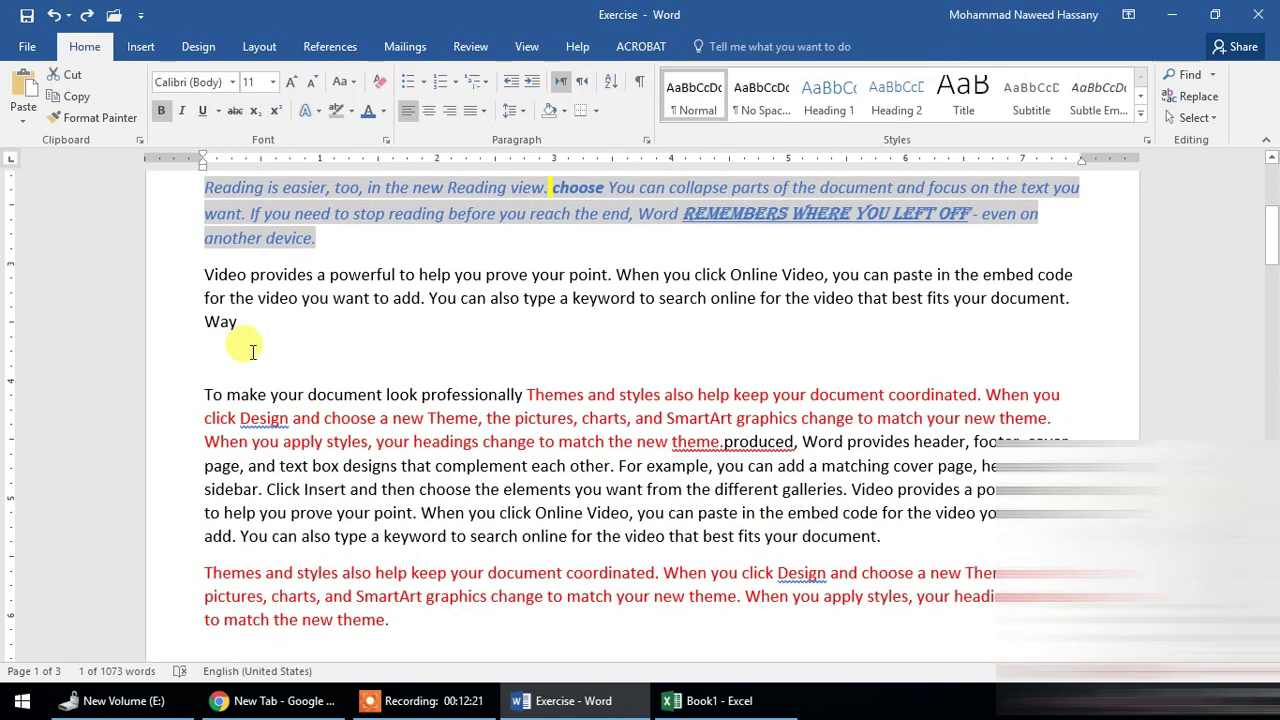
pyautogui.click(250, 354)
pyautogui.hotkey('ctrl', 'v')
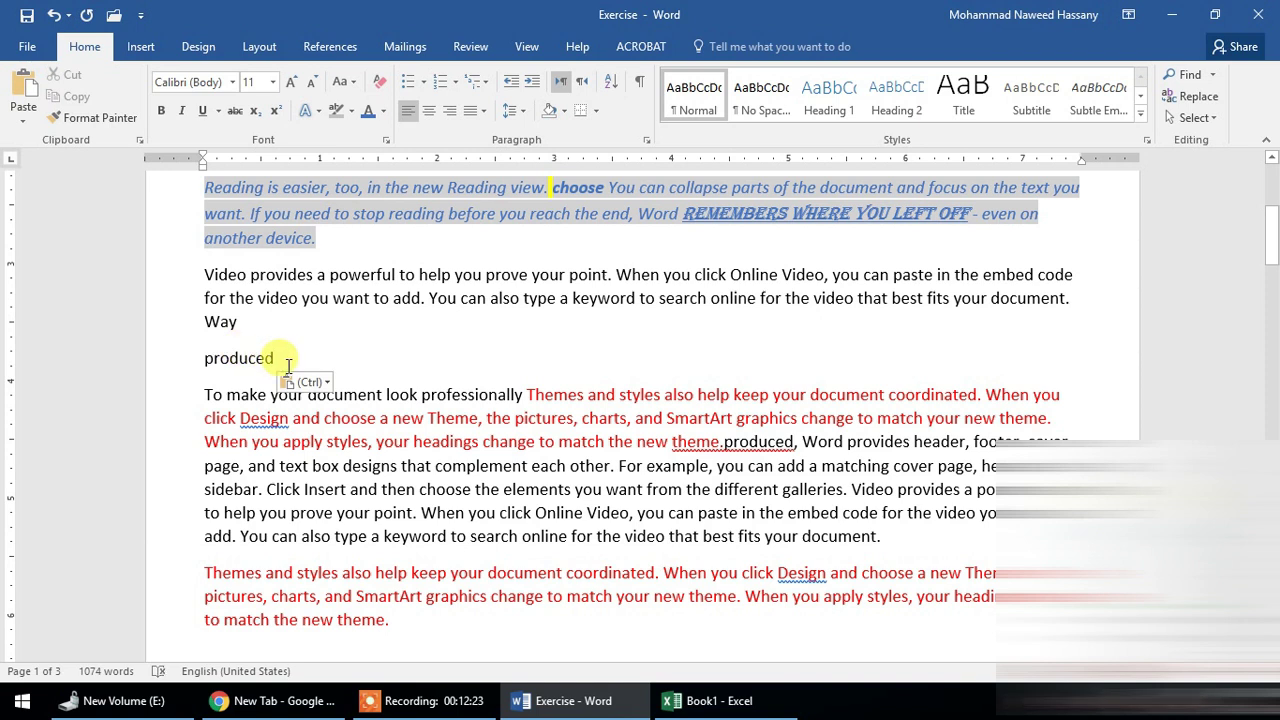
pyautogui.rightClick(250, 357)
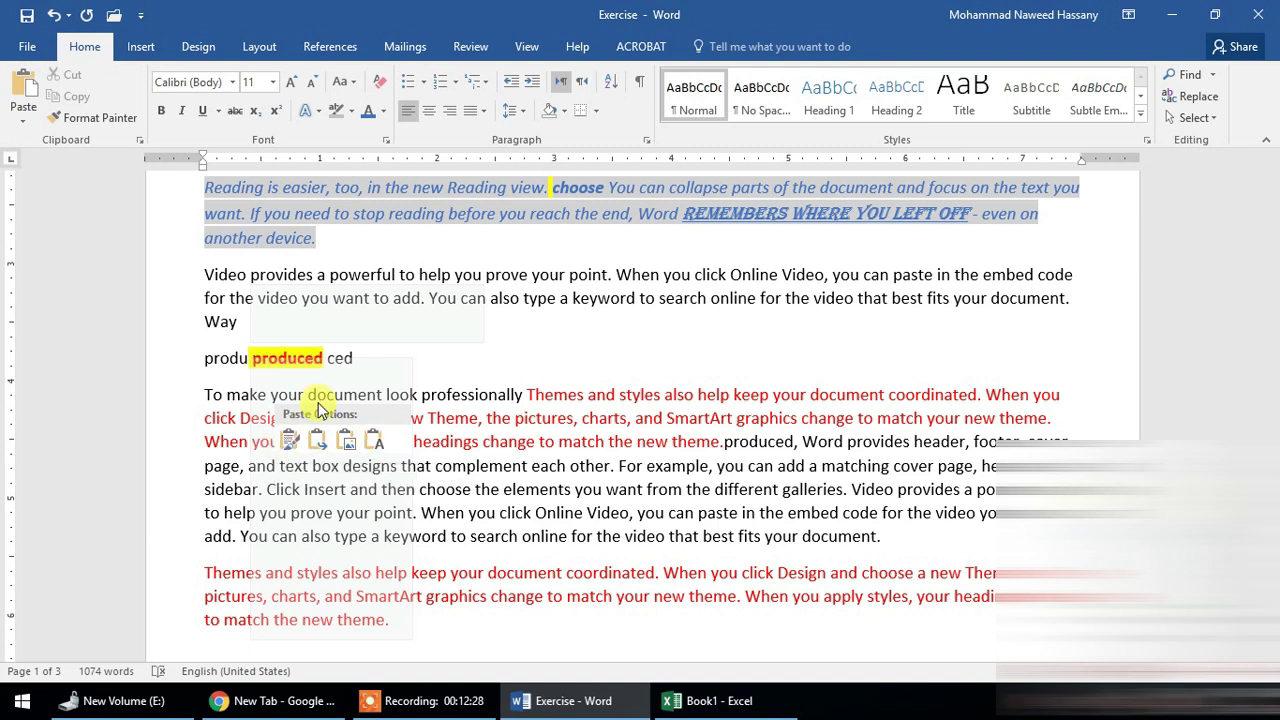
pyautogui.click(428, 354)
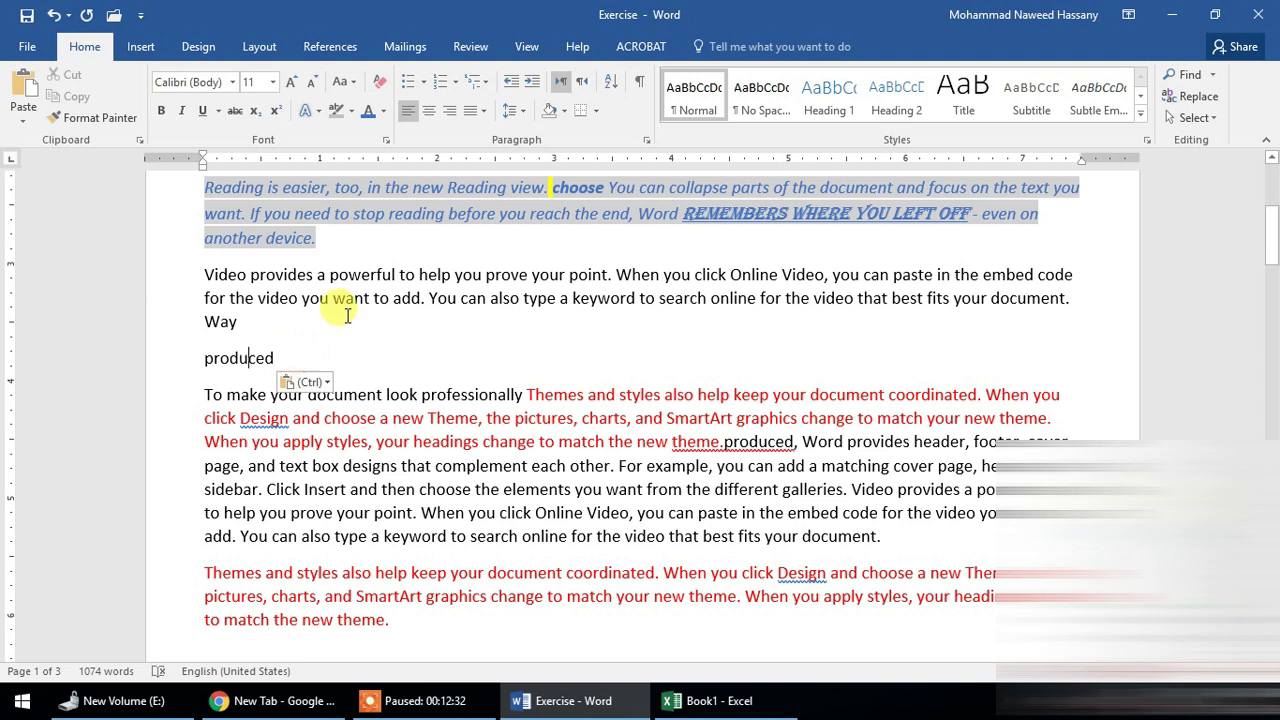
# Use Format Painter to copy the red formatting of "Themes" onto the word "different" in the same paragraph.
pyautogui.scroll(-1, 381, 332)
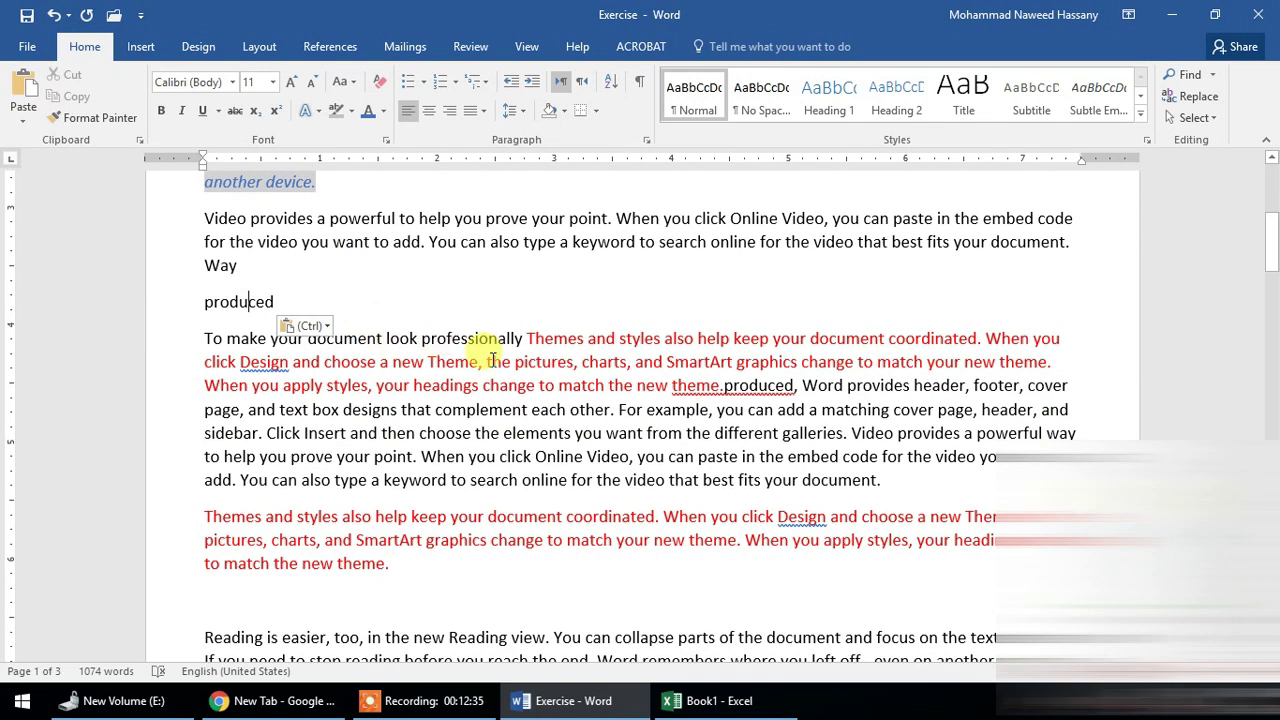
pyautogui.scroll(-1, 550, 362)
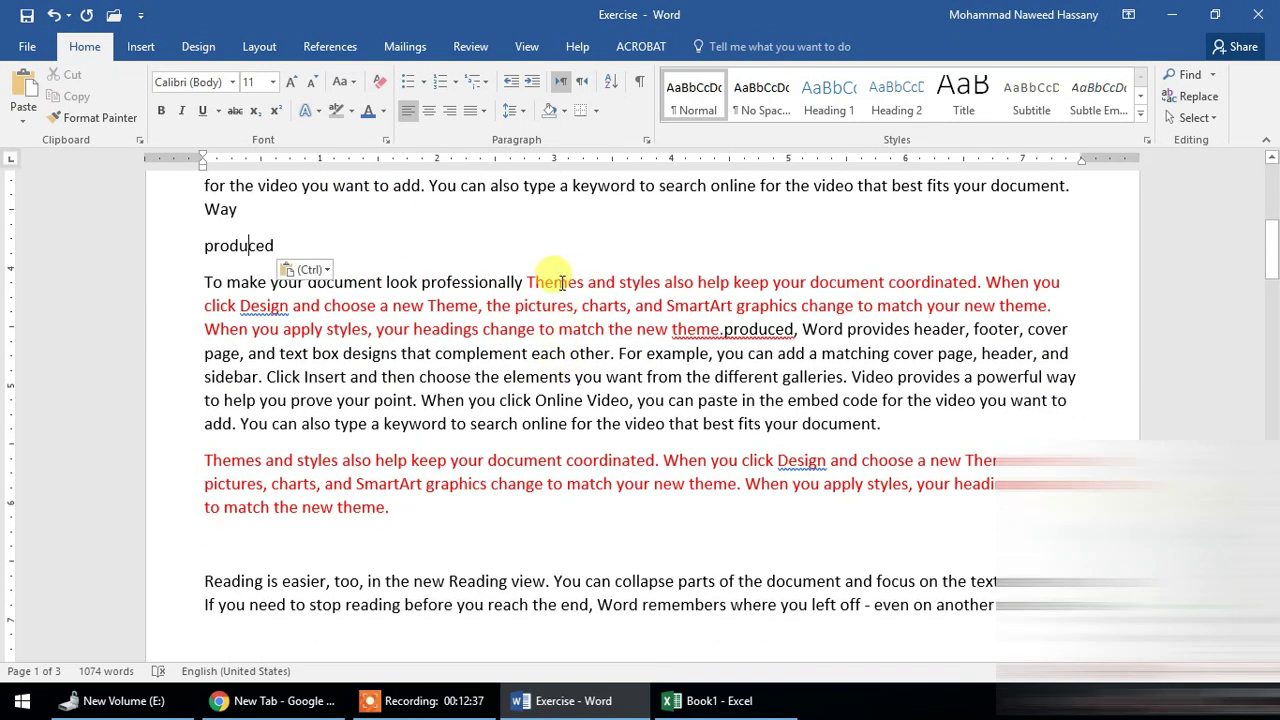
pyautogui.click(645, 282)
pyautogui.click(554, 281)
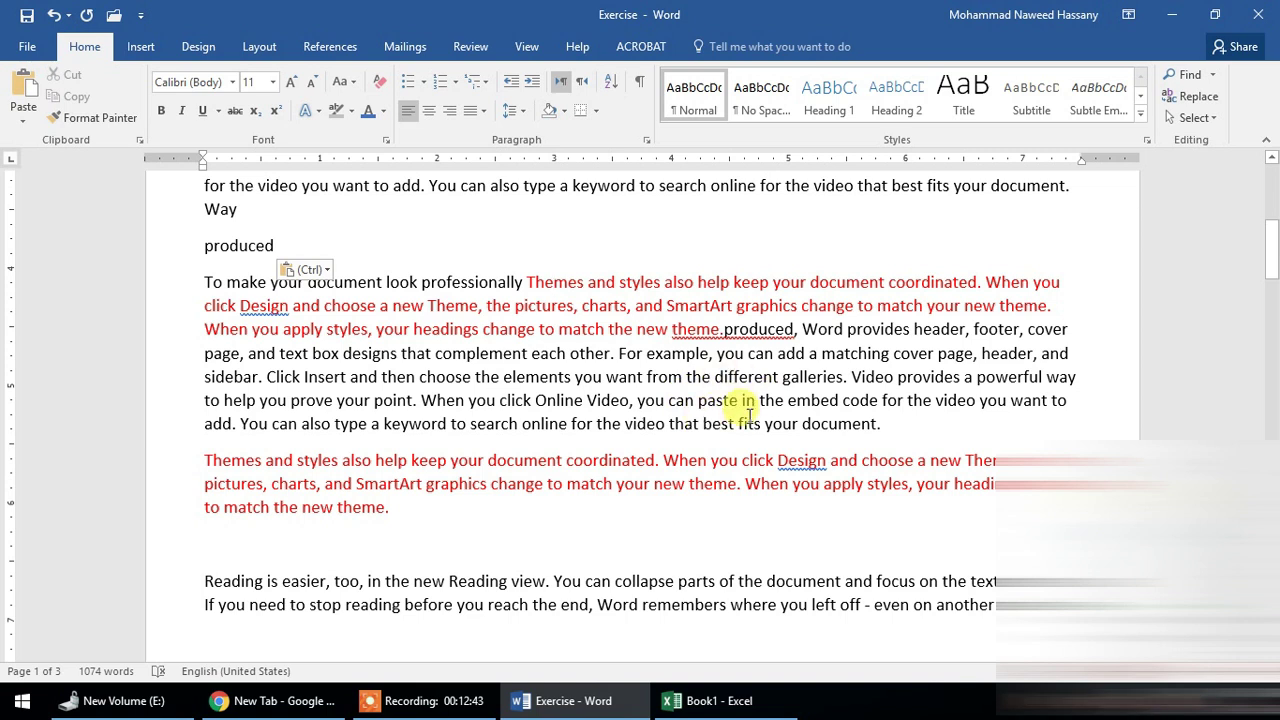
pyautogui.click(748, 376)
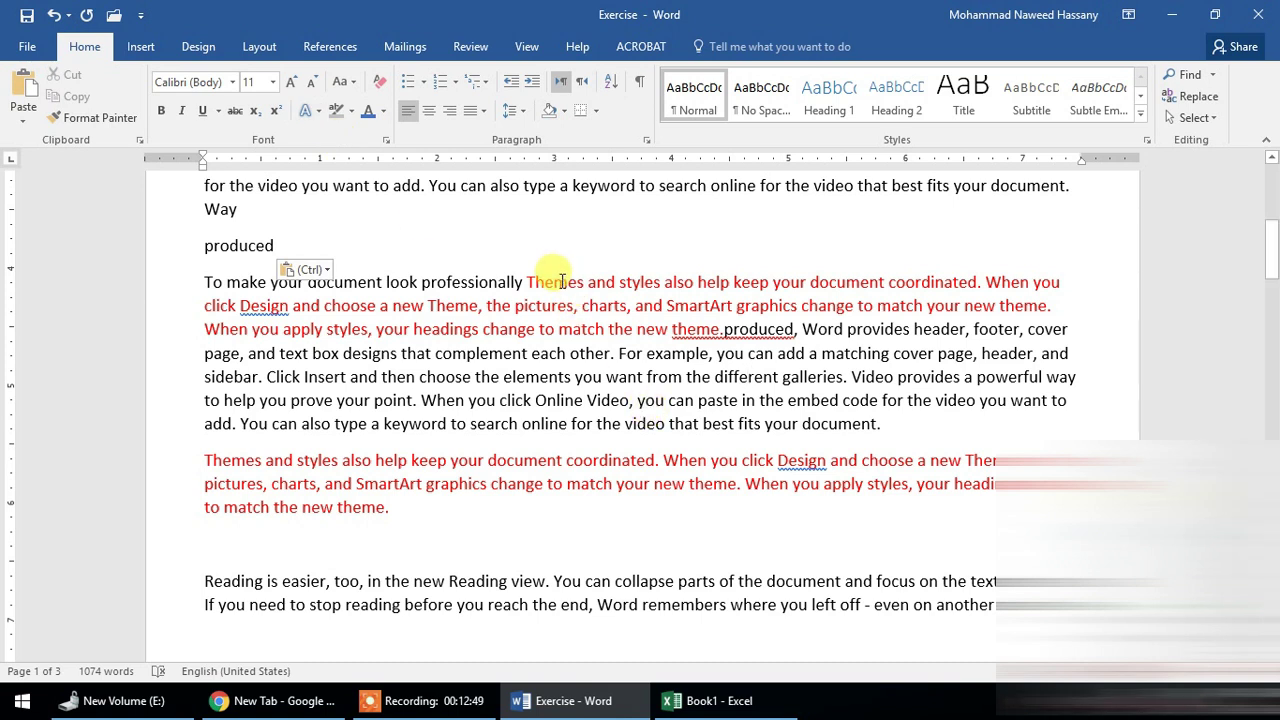
pyautogui.click(564, 283)
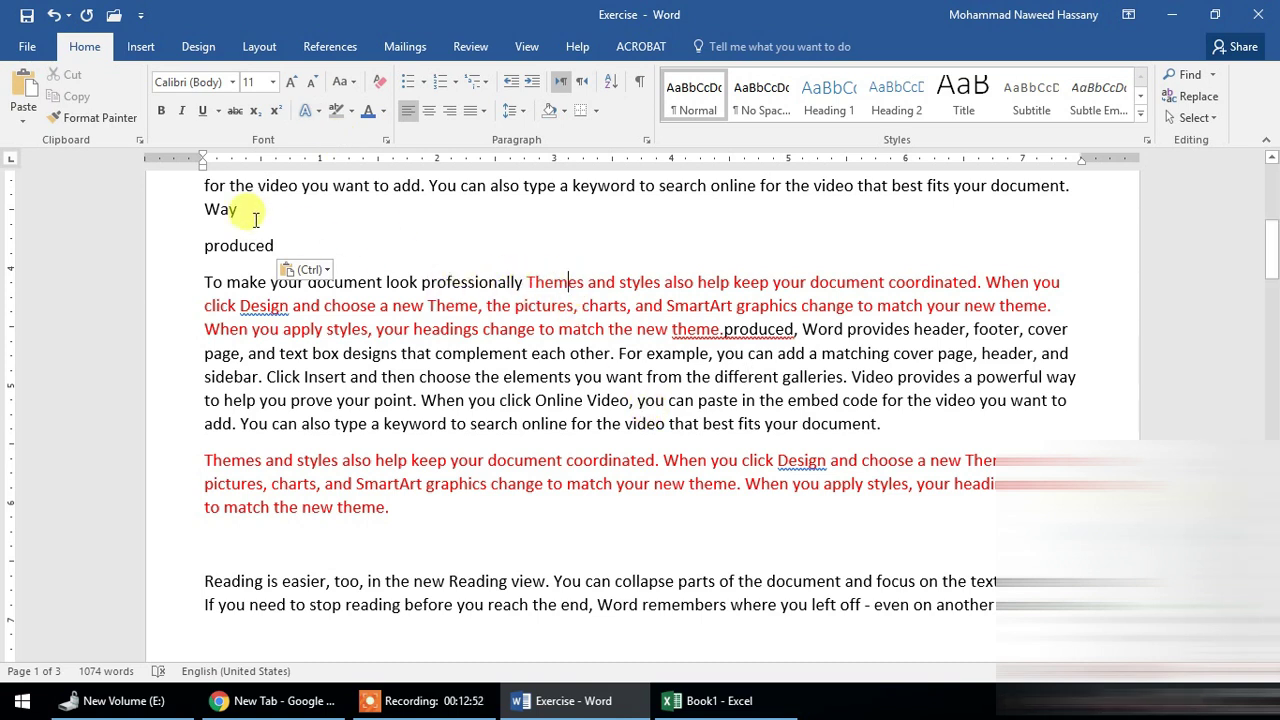
pyautogui.click(97, 119)
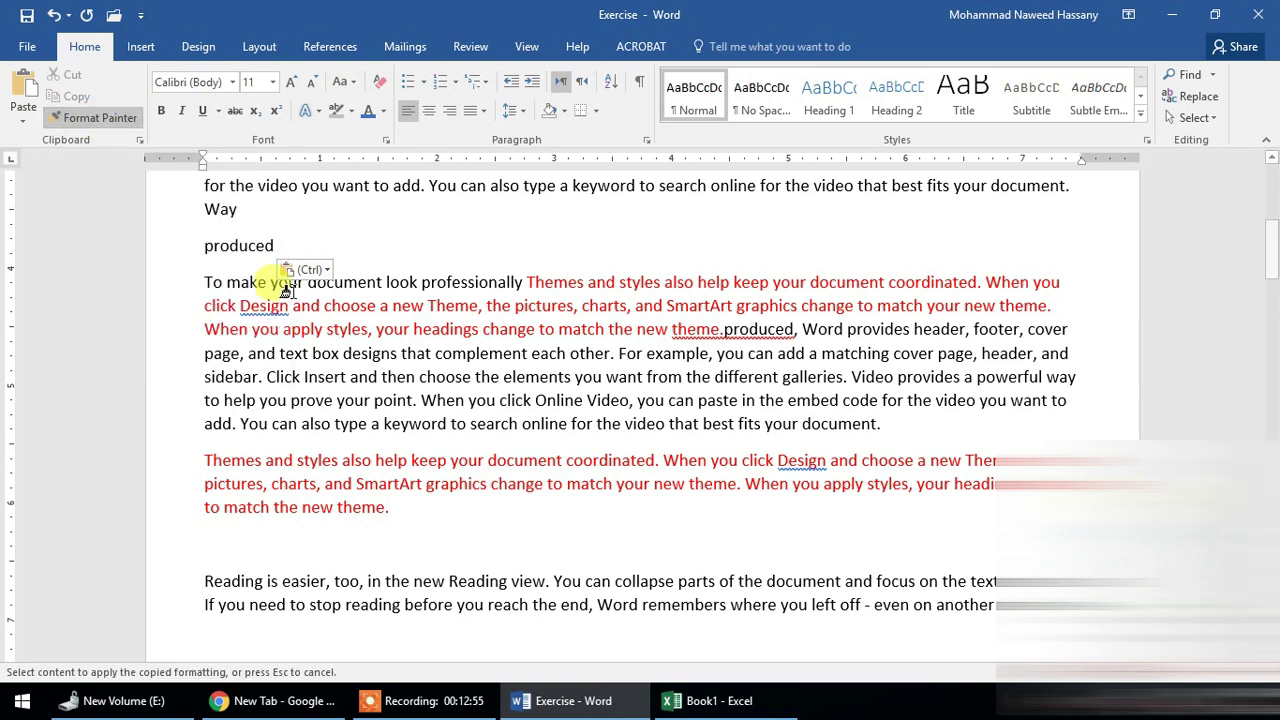
pyautogui.click(733, 376)
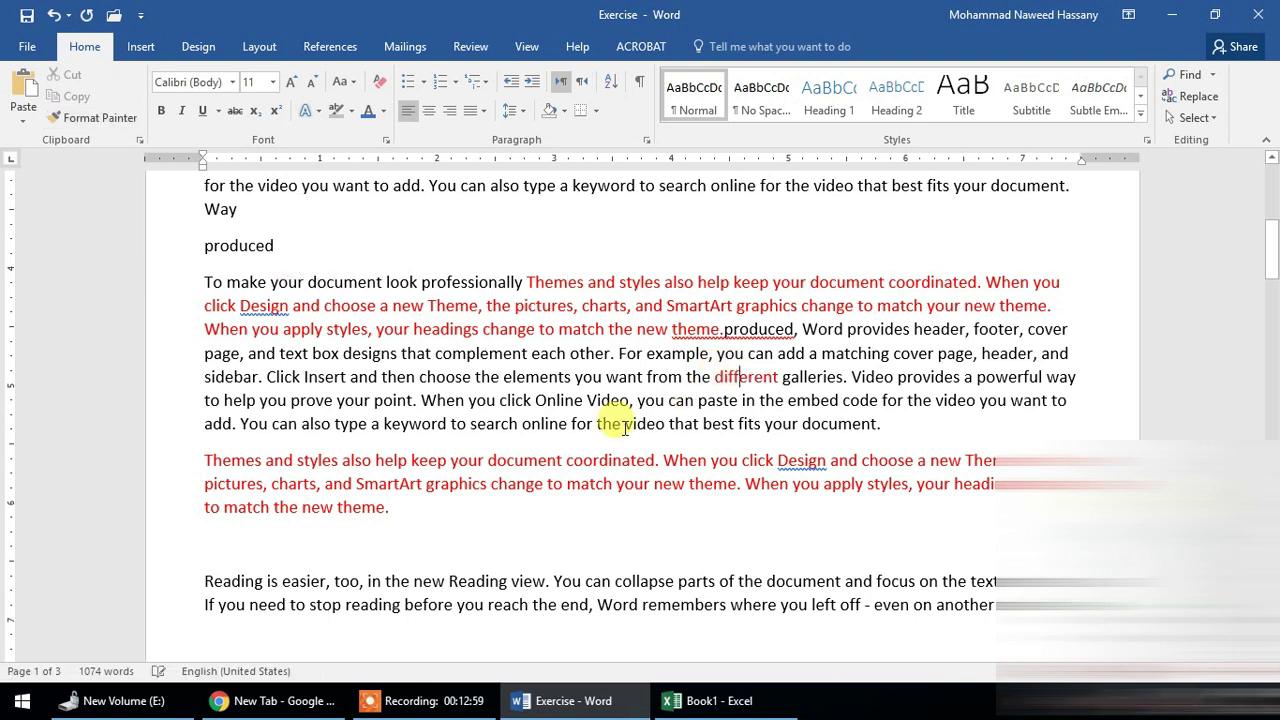
# Use Format Painter to apply the first paragraph's bold red, yellow-highlighted formatting to "document coordinated. When you click" in the second paragraph.
pyautogui.hotkey('ctrl', 'z')
pyautogui.hotkey('ctrl', 'z')
pyautogui.hotkey('ctrl', 'z')
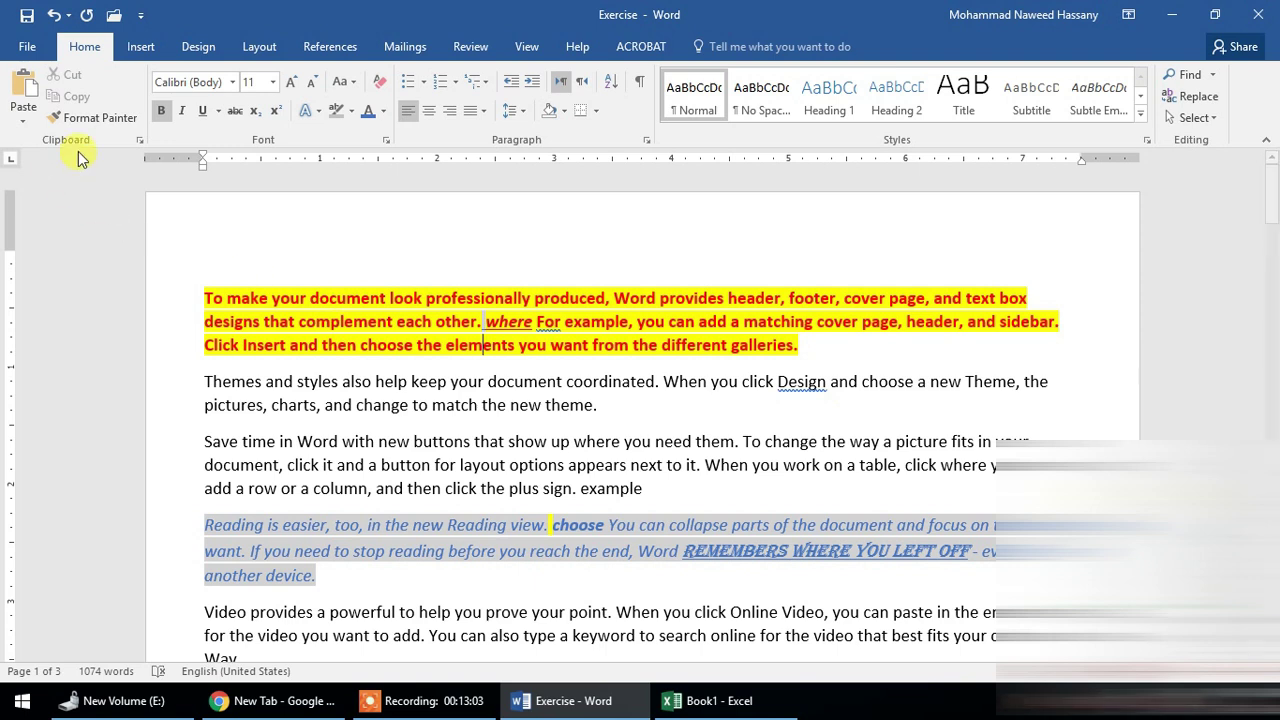
pyautogui.click(97, 119)
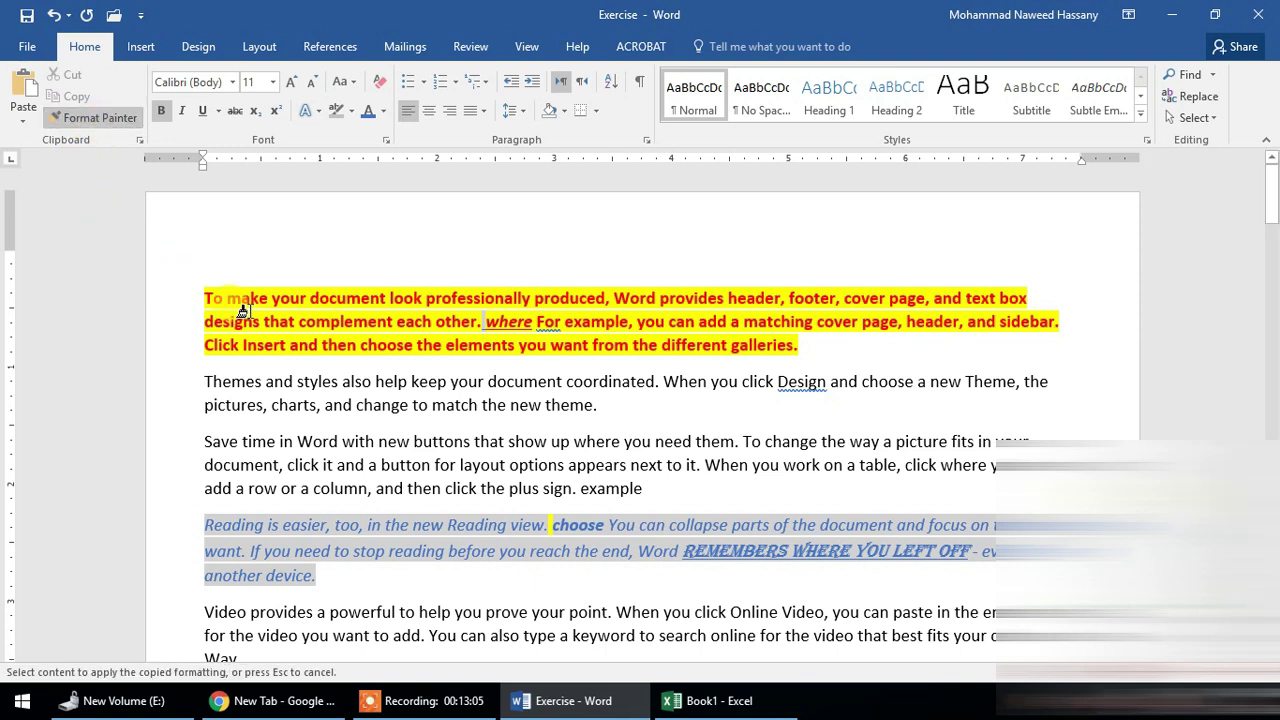
pyautogui.moveTo(490, 383); pyautogui.dragTo(776, 384)
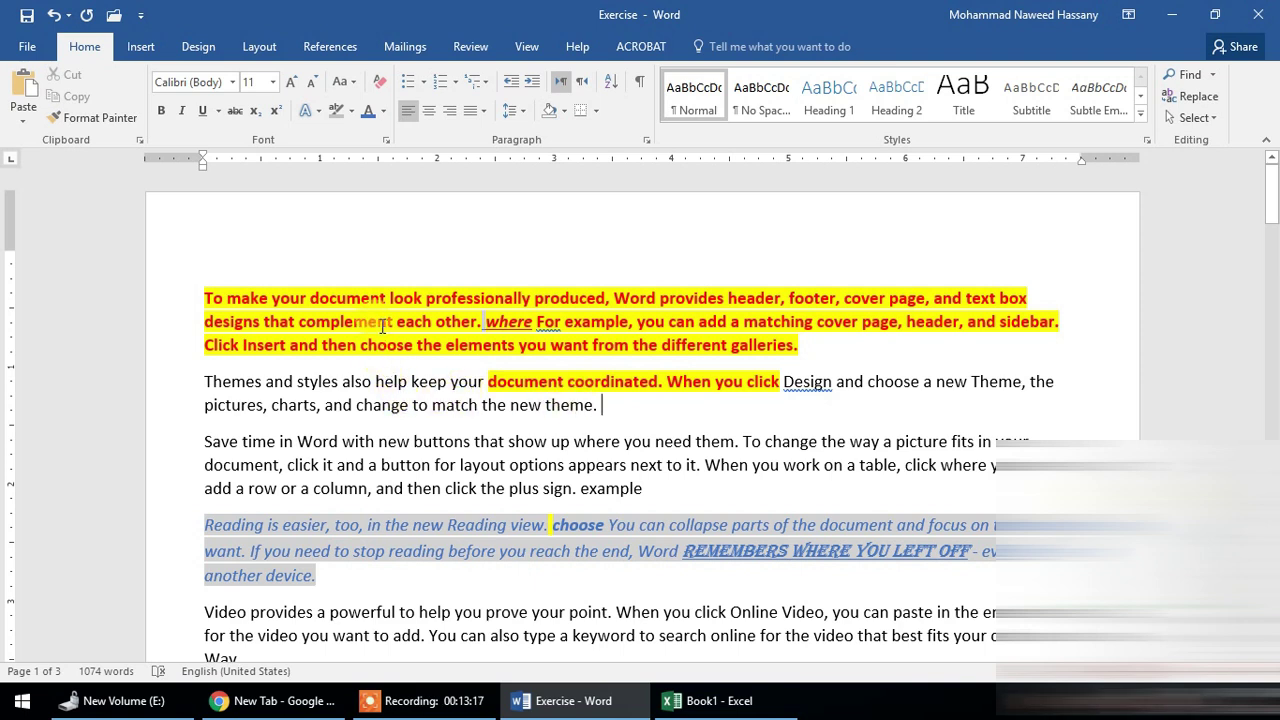
# Copy the word "point" from the "Video provides" paragraph and paste it three times on a new line below "produced".
pyautogui.scroll(-2, 536, 367)
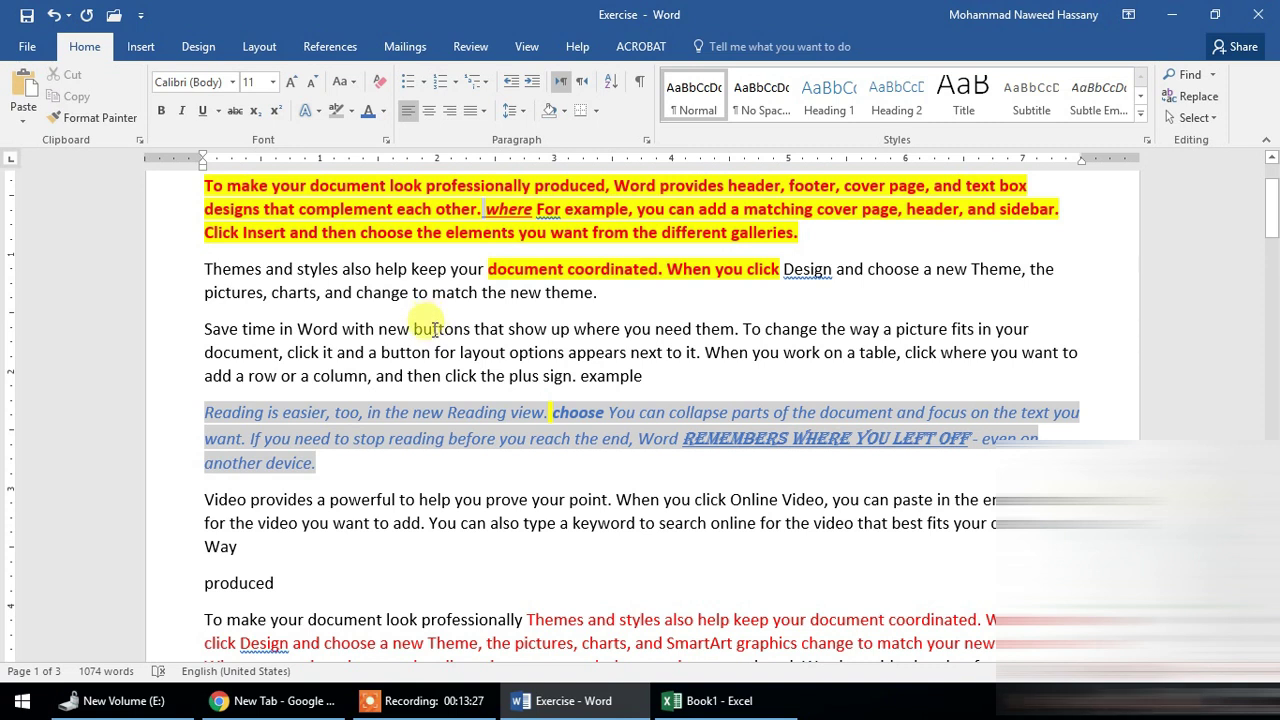
pyautogui.doubleClick(317, 330)
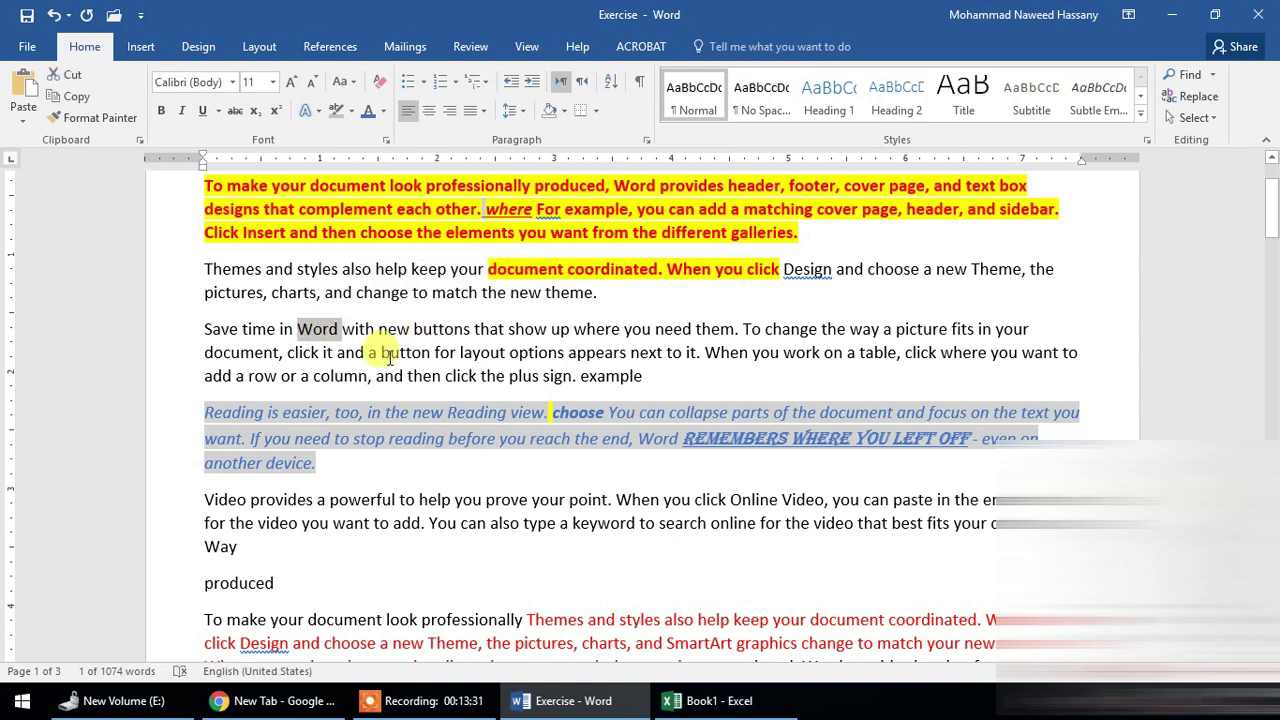
pyautogui.doubleClick(605, 378)
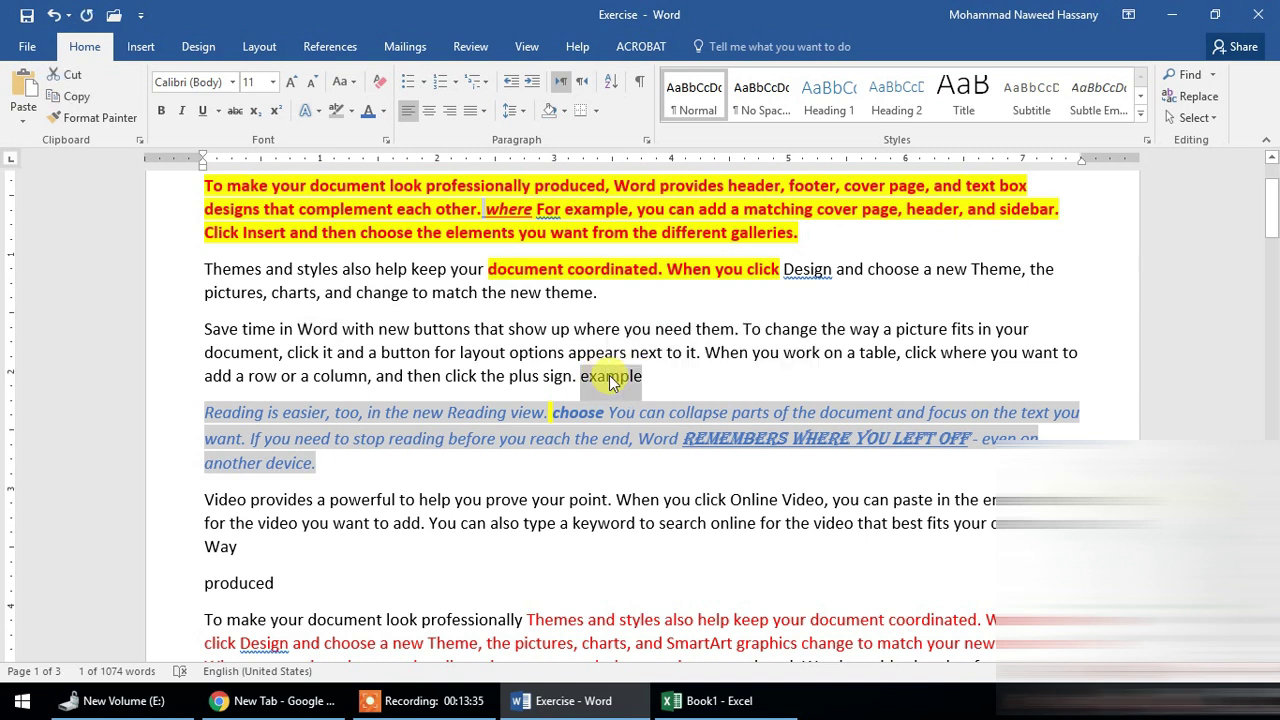
pyautogui.scroll(-1, 590, 400)
pyautogui.doubleClick(588, 445)
pyautogui.hotkey('ctrl', 'c')
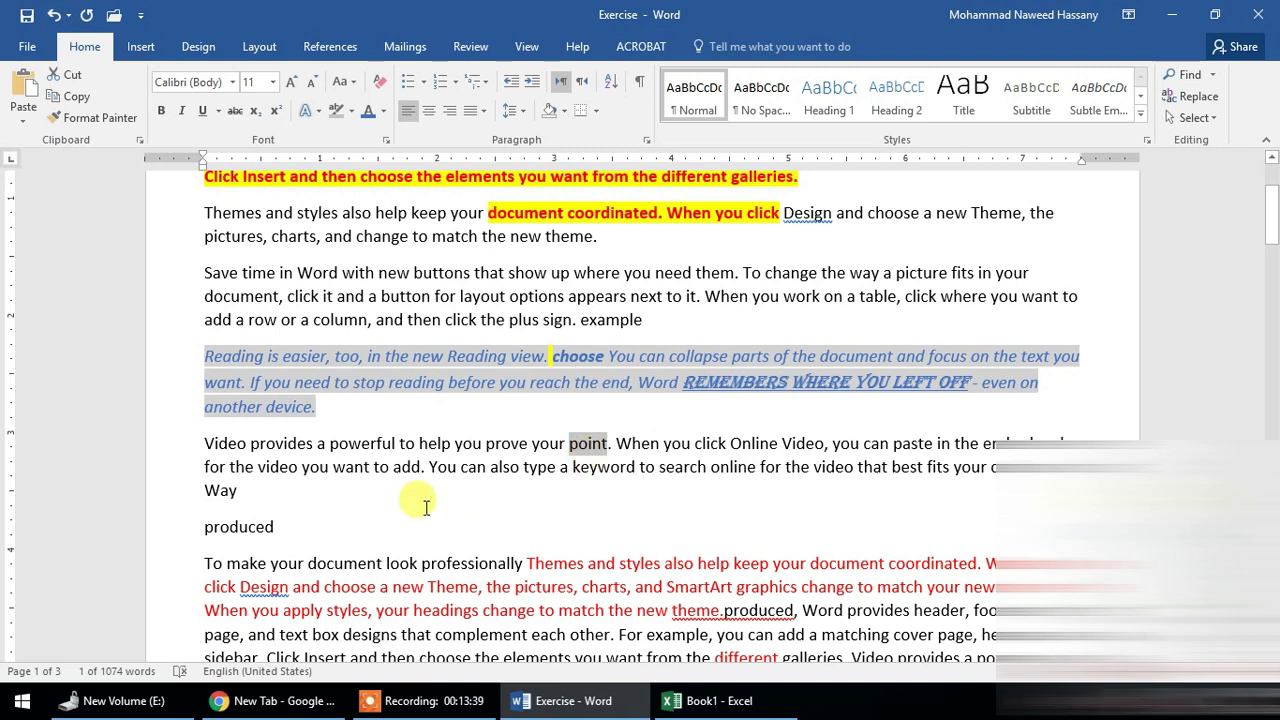
pyautogui.click(308, 527)
pyautogui.press('Return')
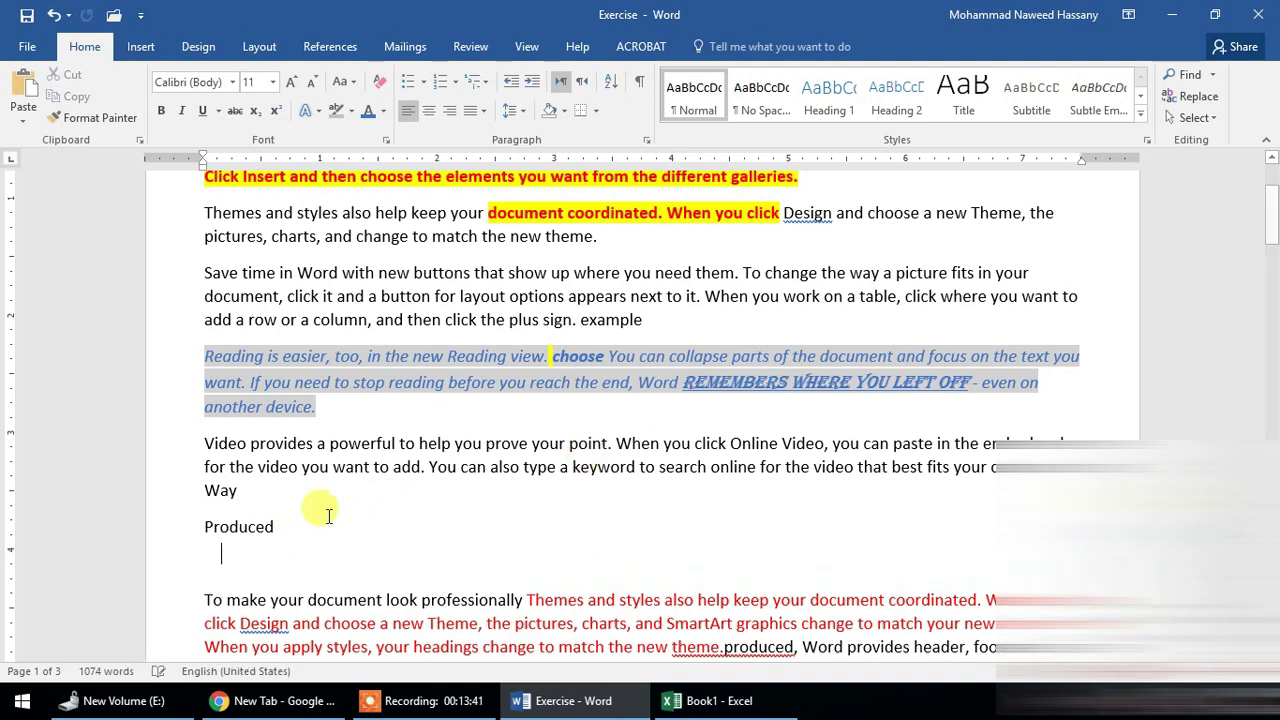
pyautogui.rightClick(219, 566)
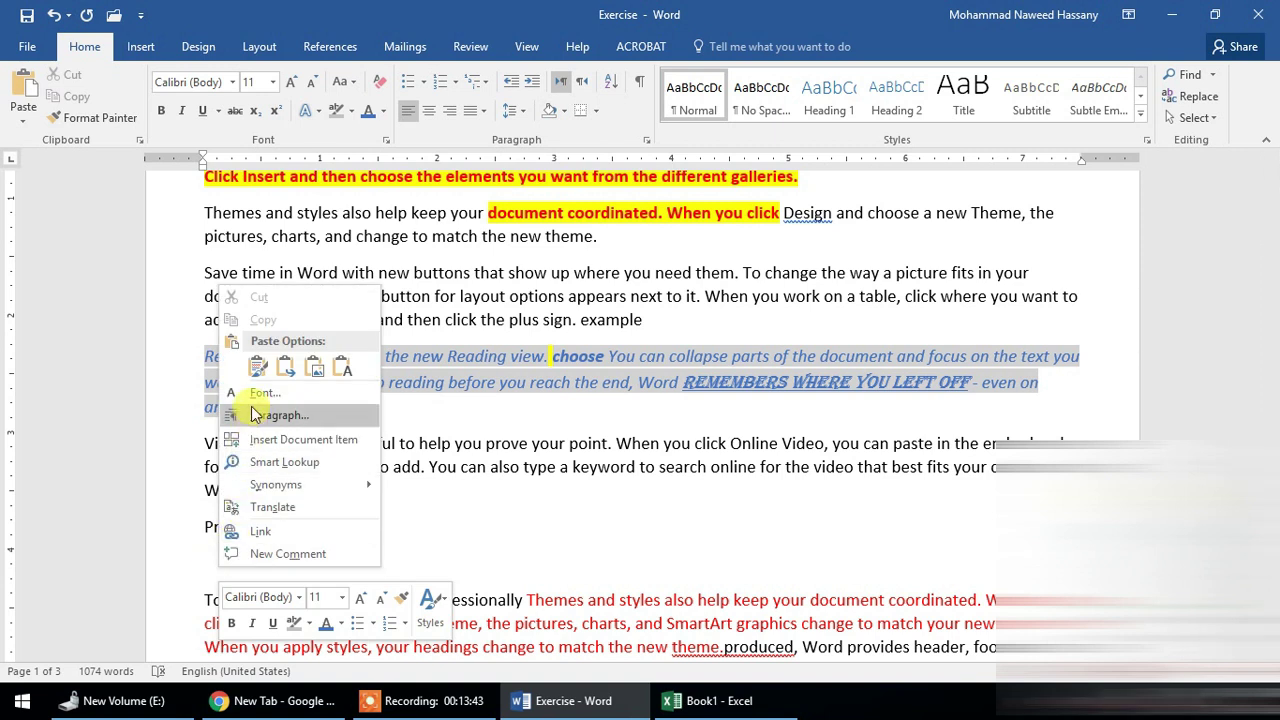
pyautogui.click(226, 288)
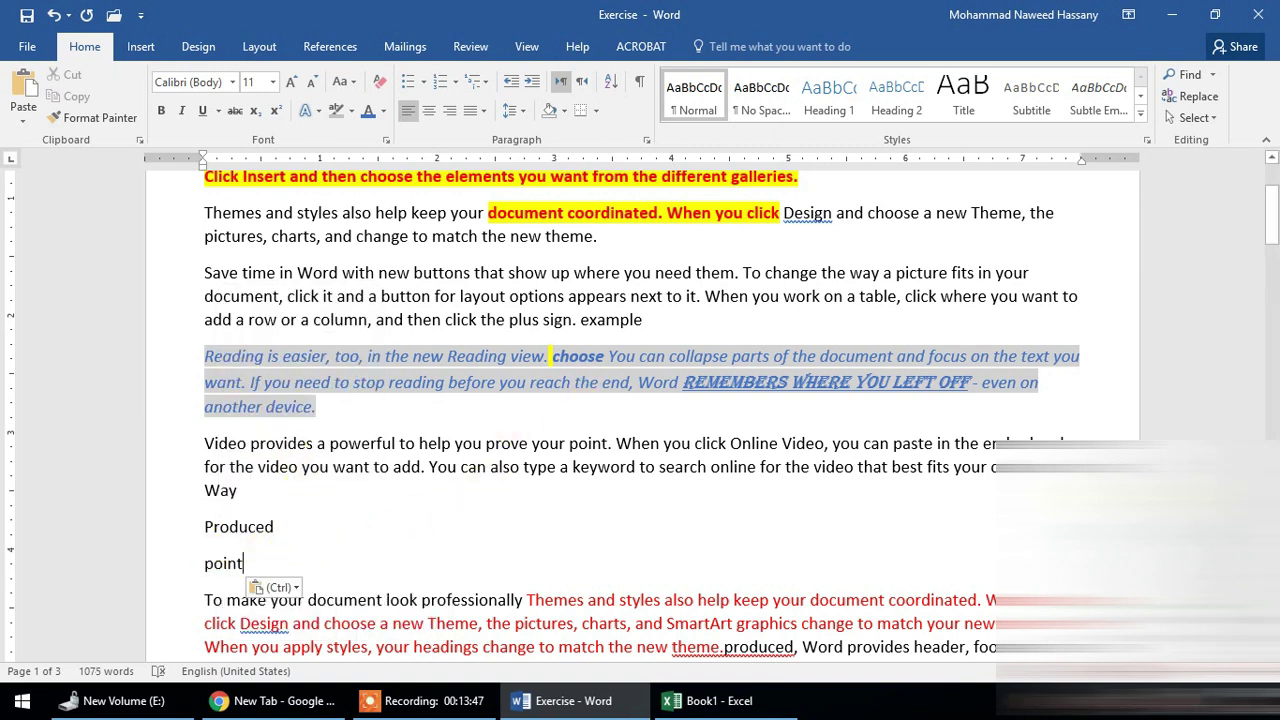
pyautogui.hotkey('ctrl', 'v')
pyautogui.hotkey('ctrl', 'v')
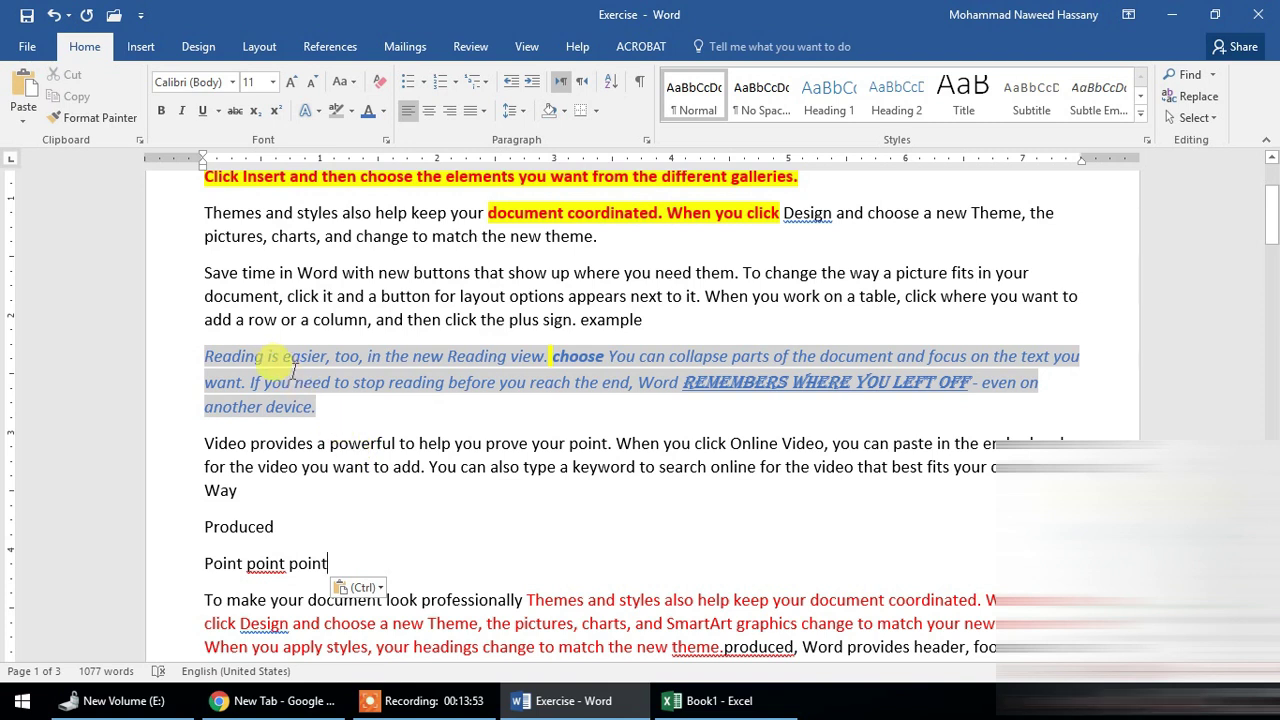
# Show the Office Clipboard and collect two words in it: copy "powerful" from the "Video provides" paragraph and cut the highlighted "coordinated".
pyautogui.click(140, 140)
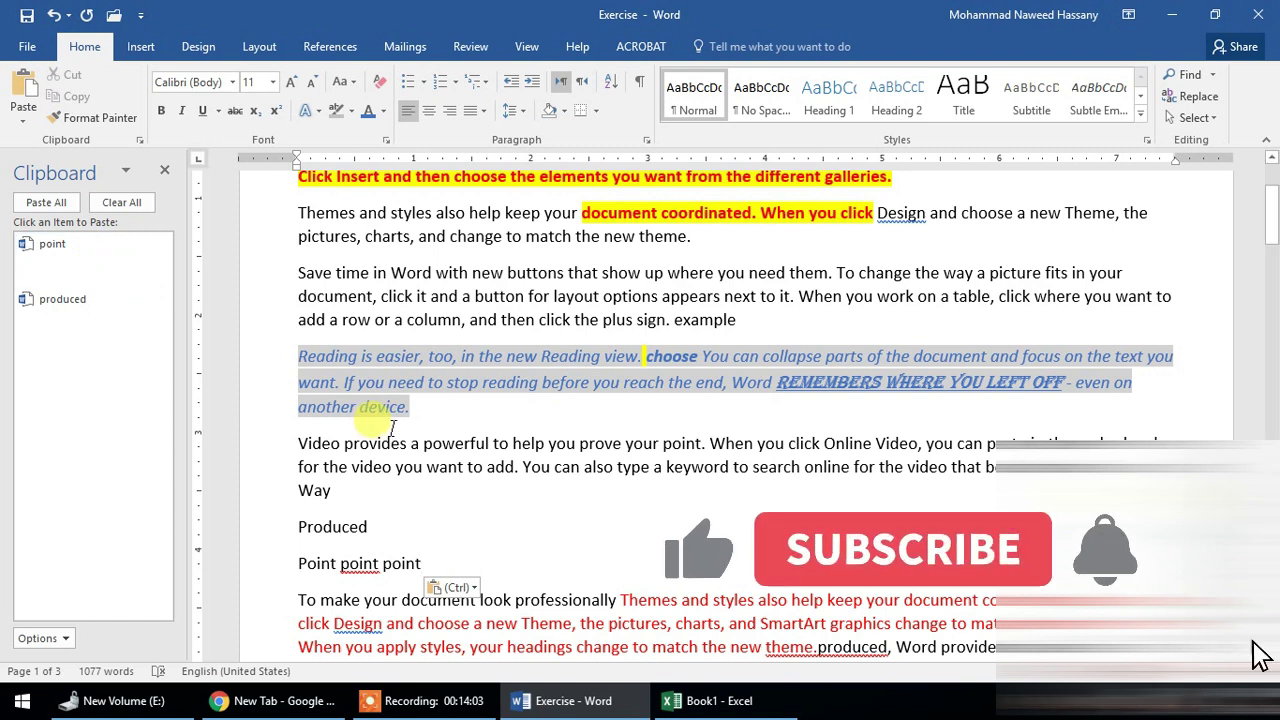
pyautogui.doubleClick(466, 446)
pyautogui.hotkey('ctrl', 'c')
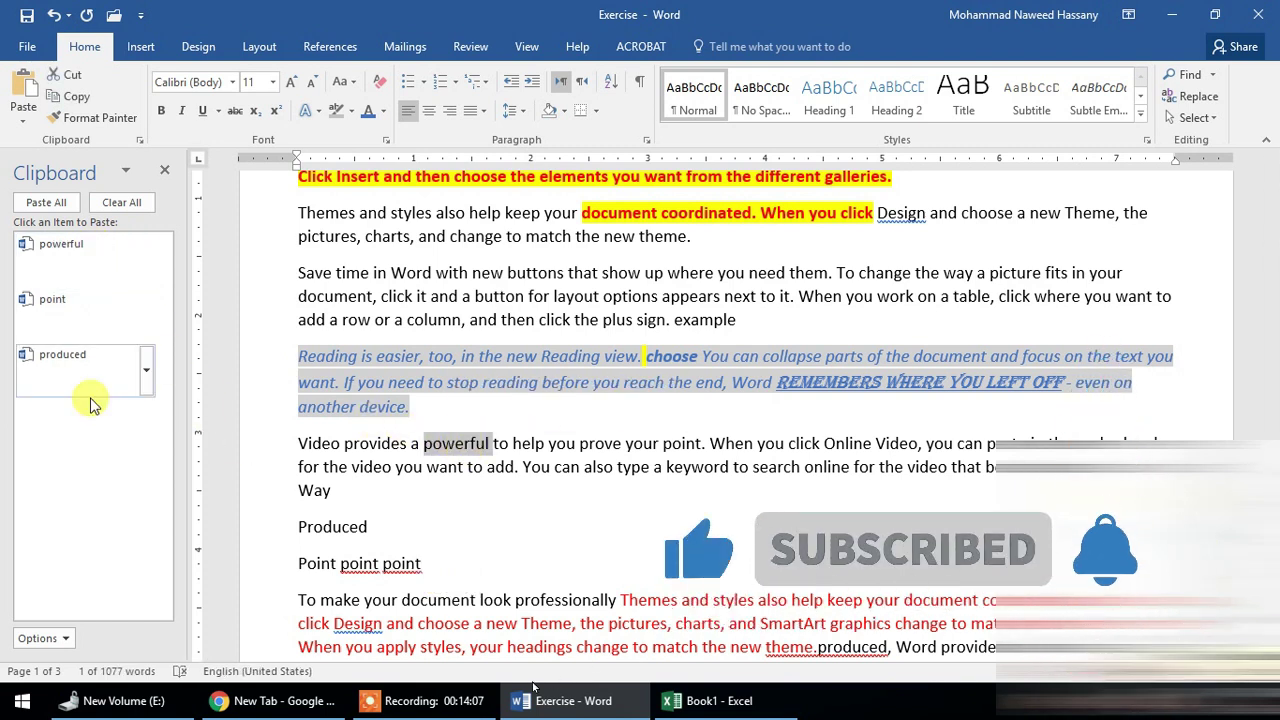
pyautogui.doubleClick(720, 214)
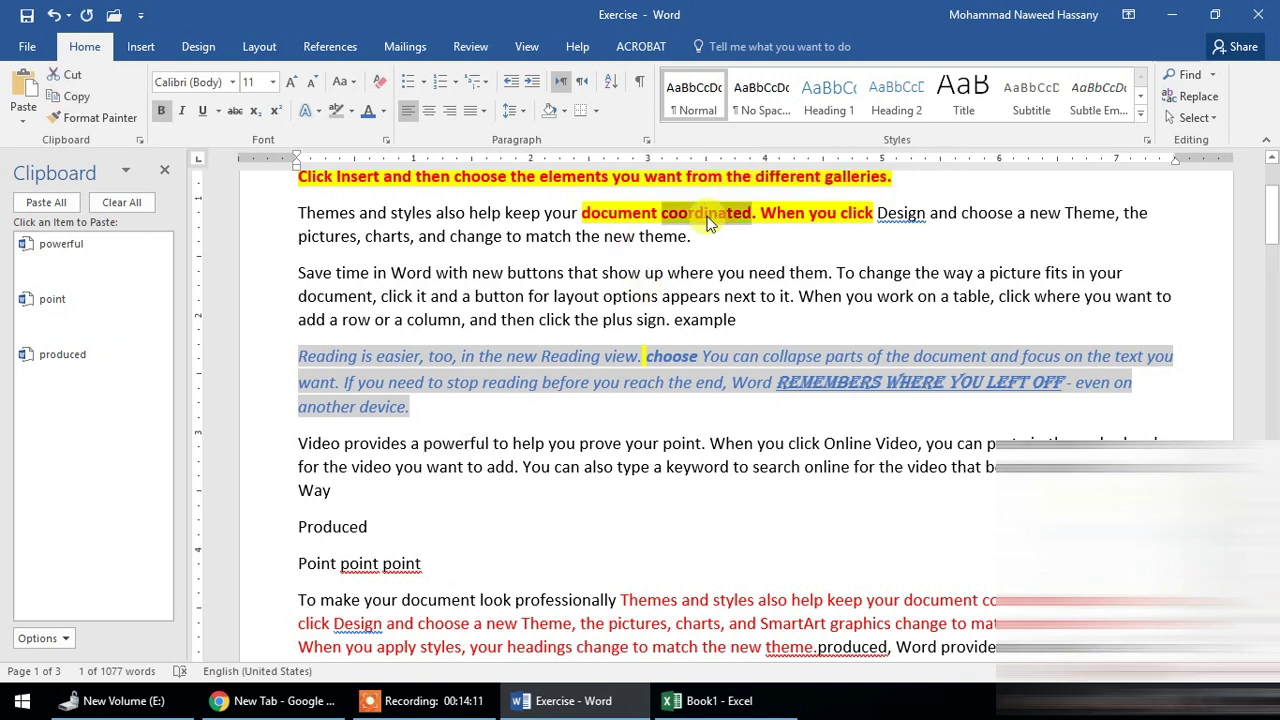
pyautogui.hotkey('ctrl', 'x')
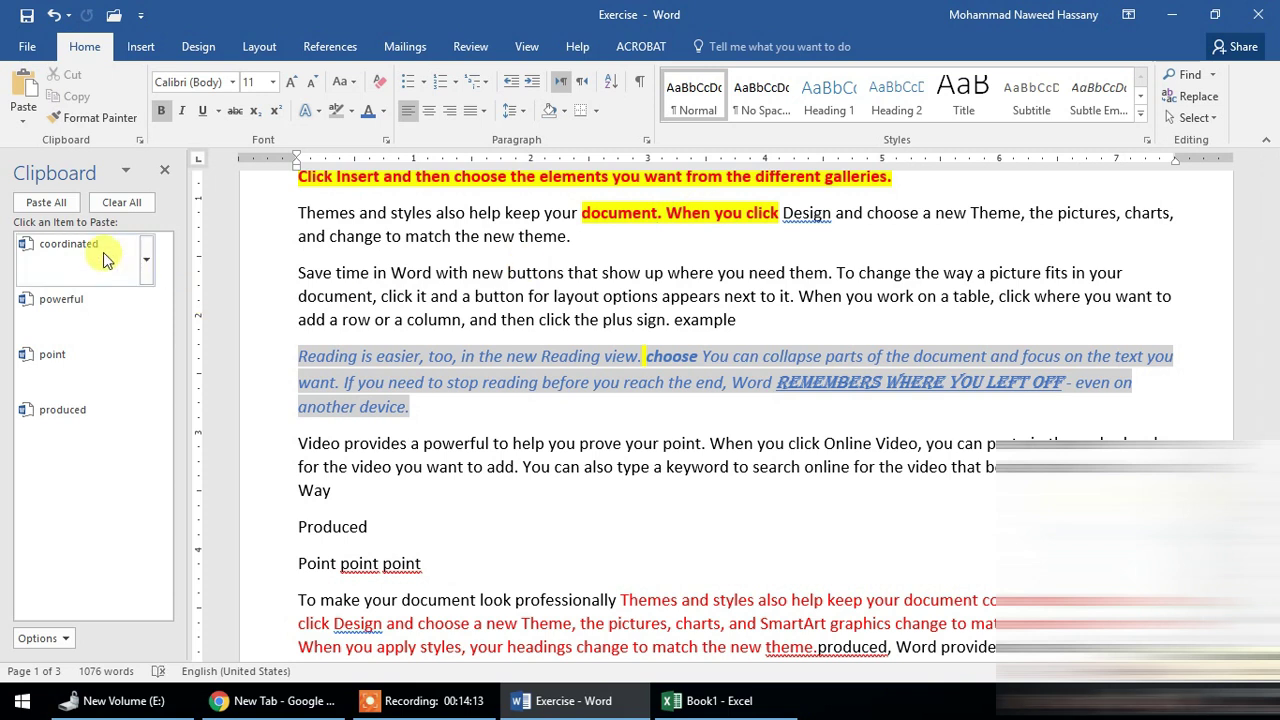
# Add "galleries" from the highlighted first paragraph and "remembers" from the "Reading is easier" paragraph to the clipboard by copying them.
pyautogui.doubleClick(988, 212)
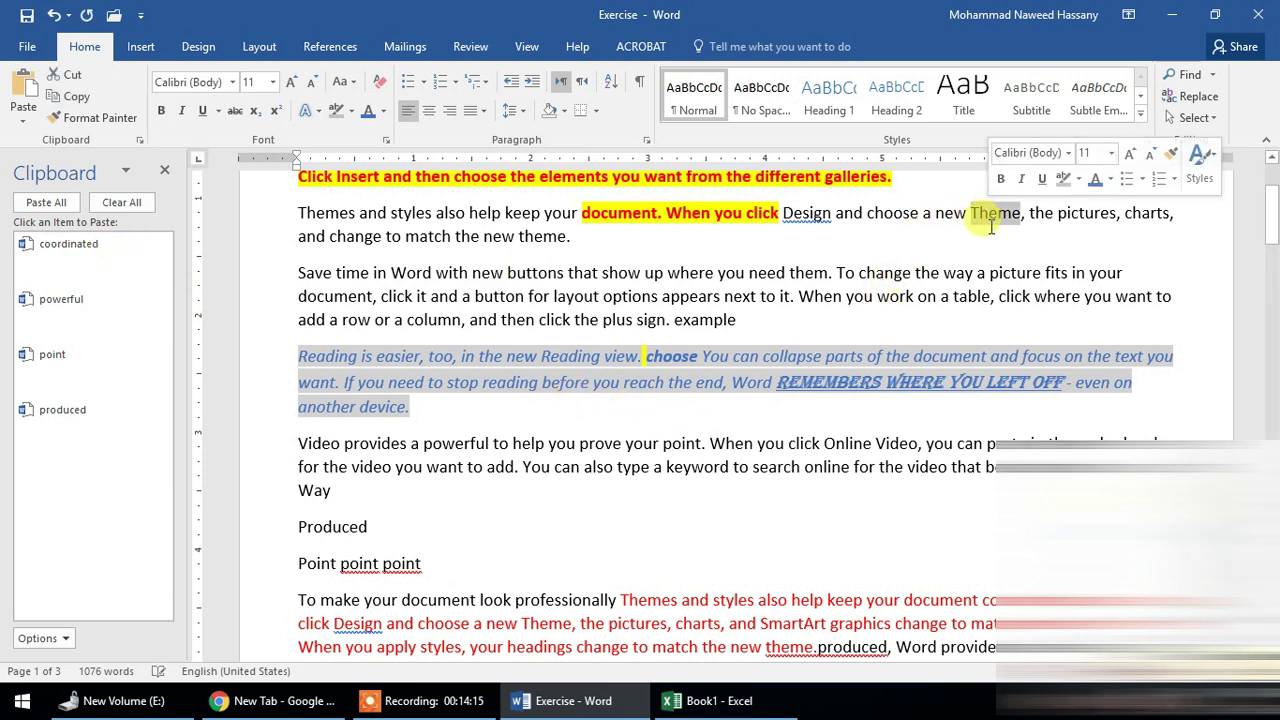
pyautogui.doubleClick(852, 178)
pyautogui.hotkey('ctrl', 'c')
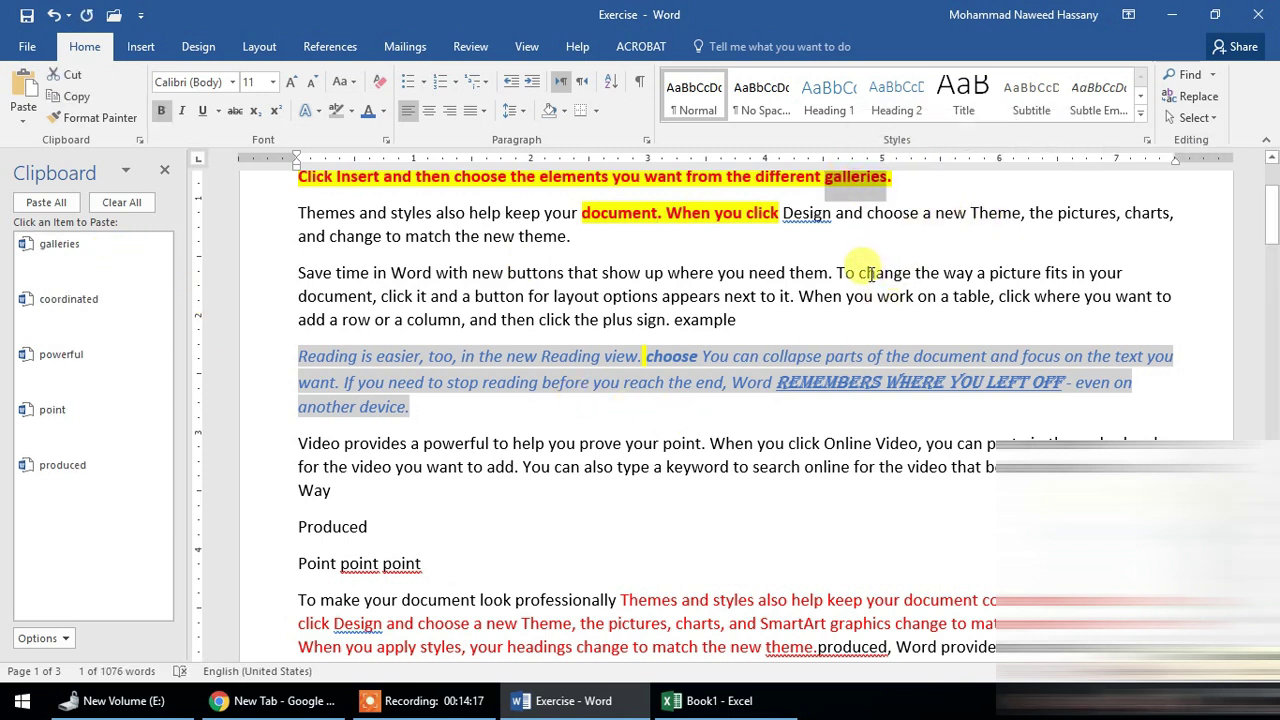
pyautogui.doubleClick(855, 382)
pyautogui.hotkey('ctrl', 'c')
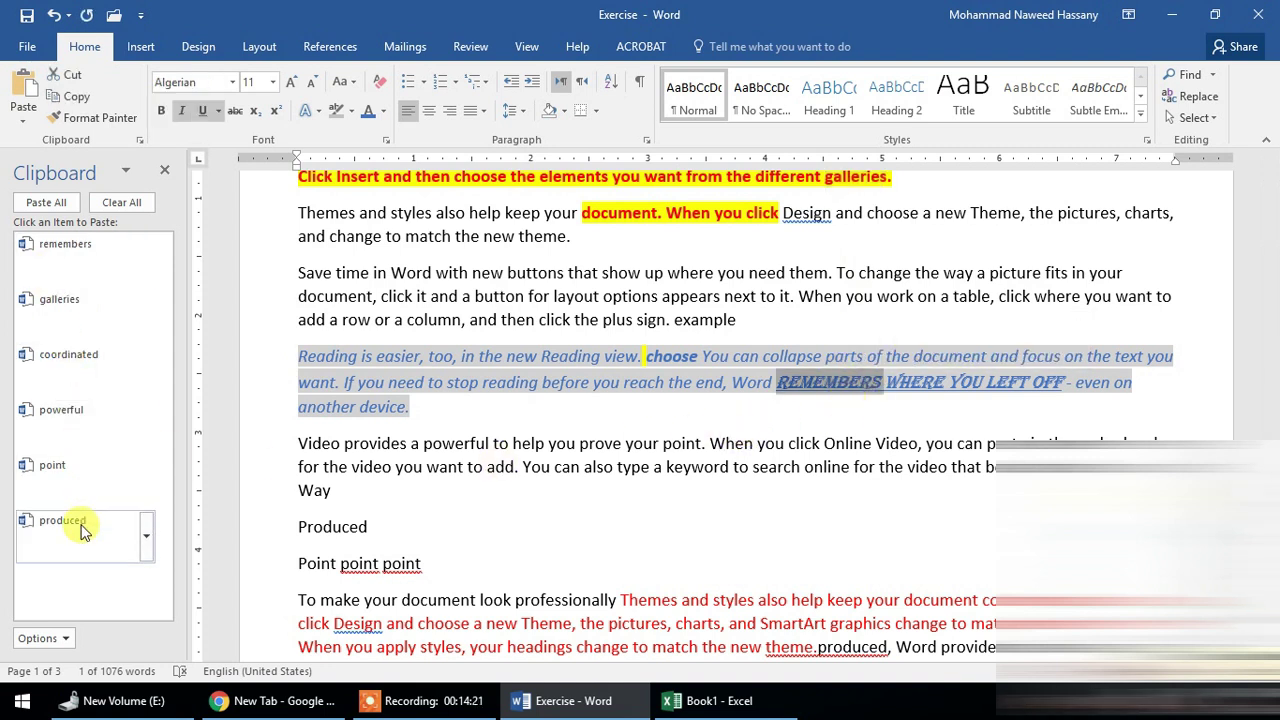
# Paste the collected item "coordinated" after "Produced" and the item "point" after "complement" in the "To make your document" paragraph.
pyautogui.scroll(-3, 420, 440)
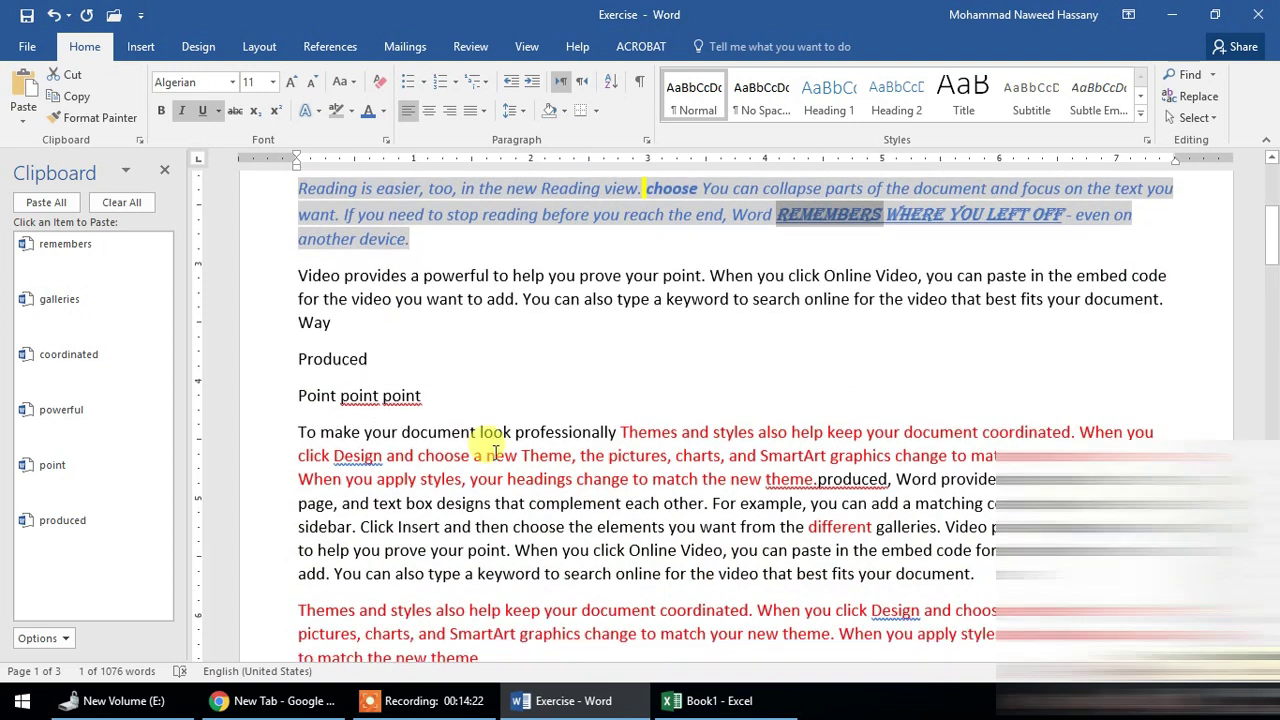
pyautogui.click(400, 360)
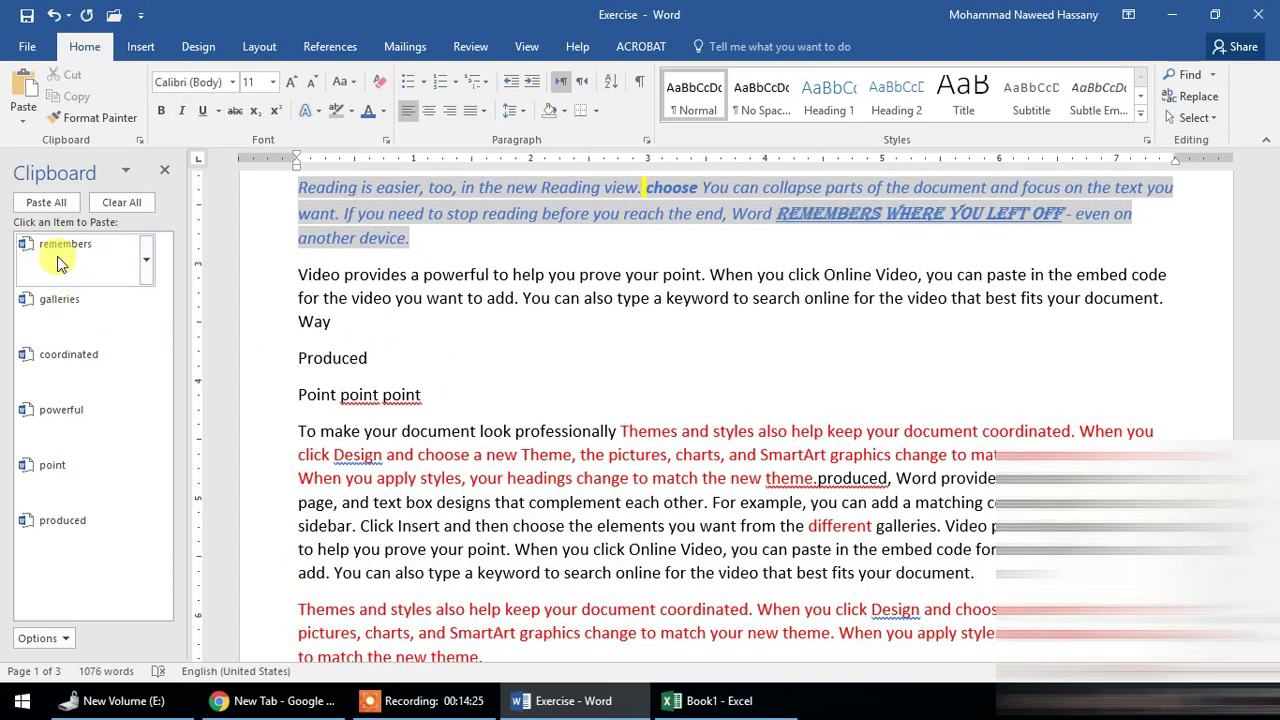
pyautogui.click(64, 374)
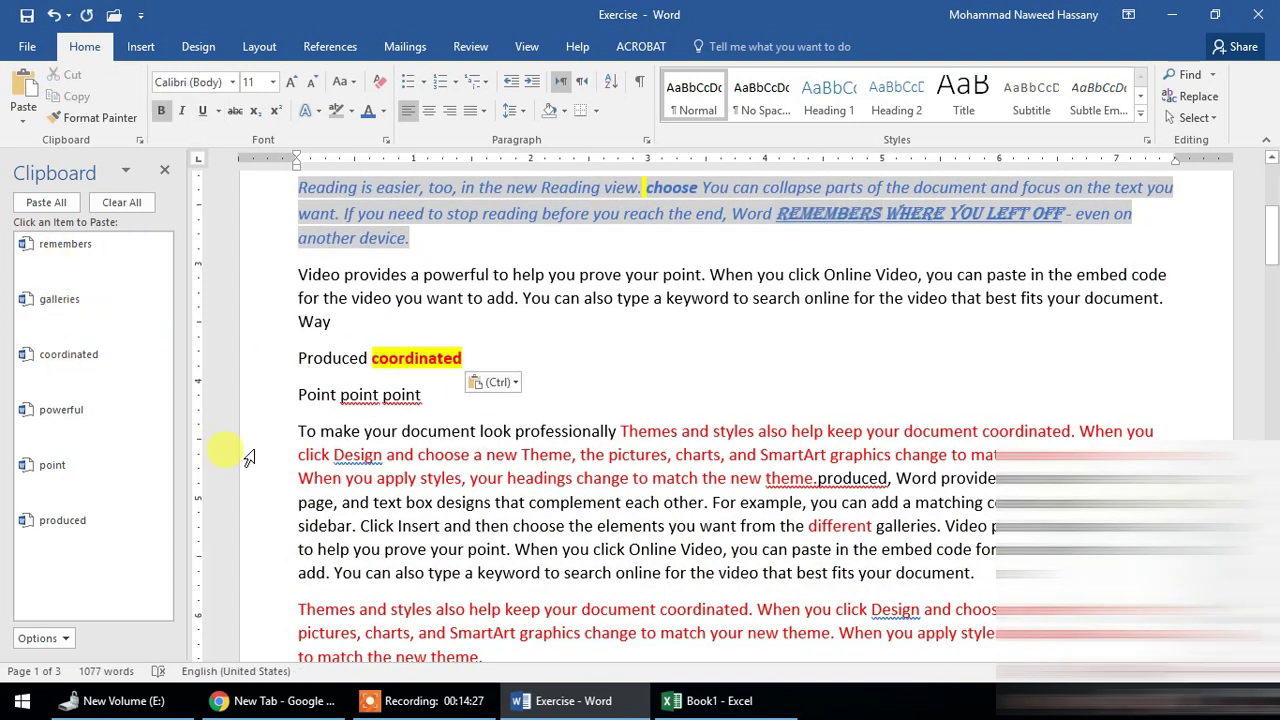
pyautogui.click(627, 502)
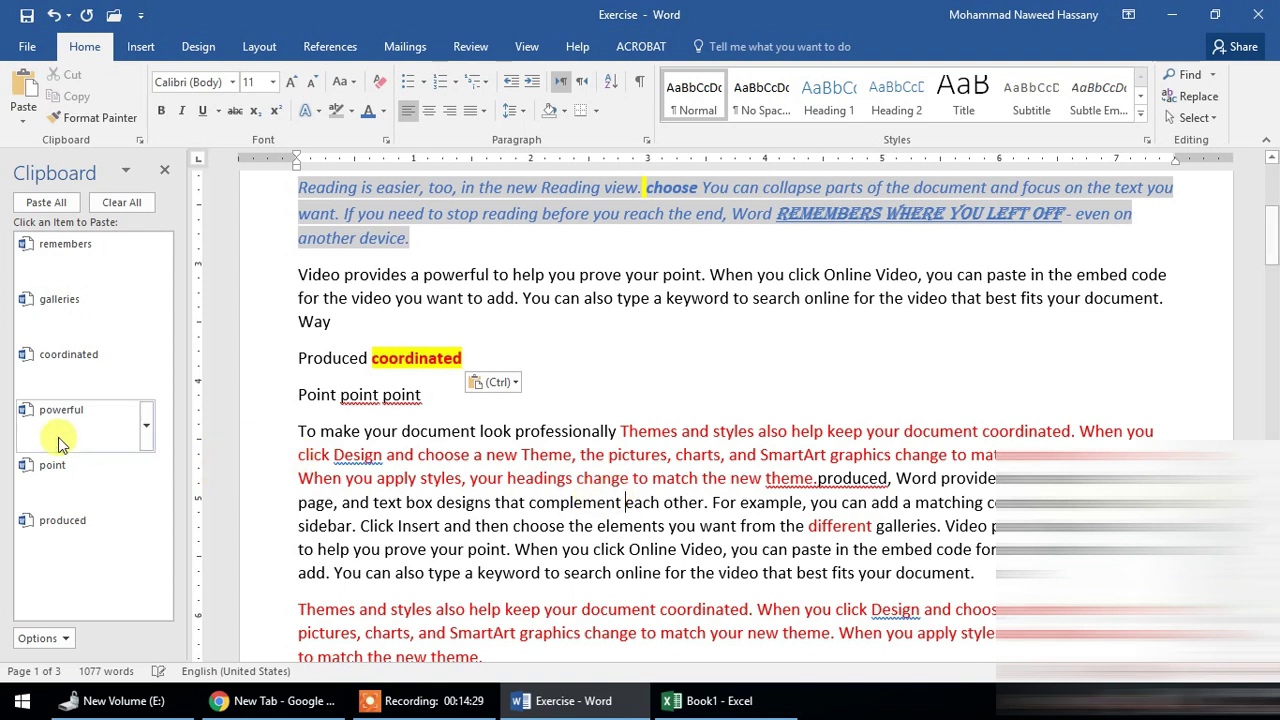
pyautogui.click(51, 463)
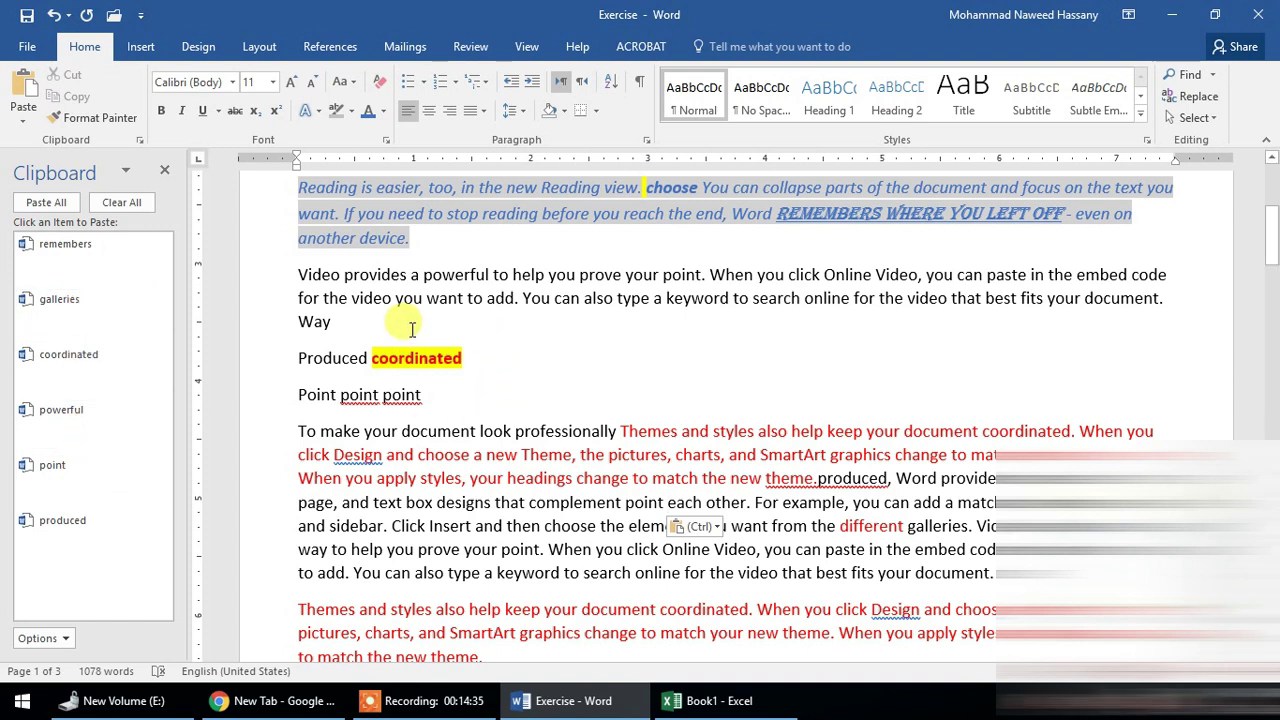
# Paste all collected clipboard items at once on a new line below "Way".
pyautogui.click(348, 322)
pyautogui.press('Return')
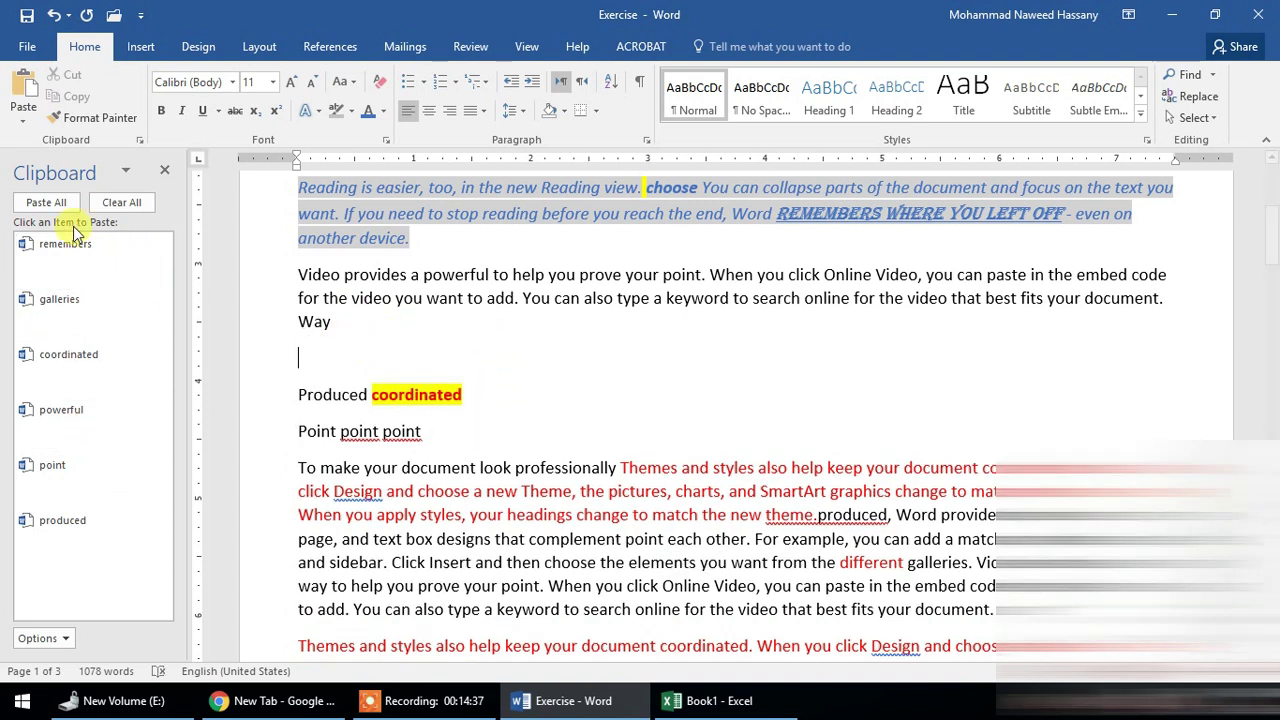
pyautogui.click(40, 201)
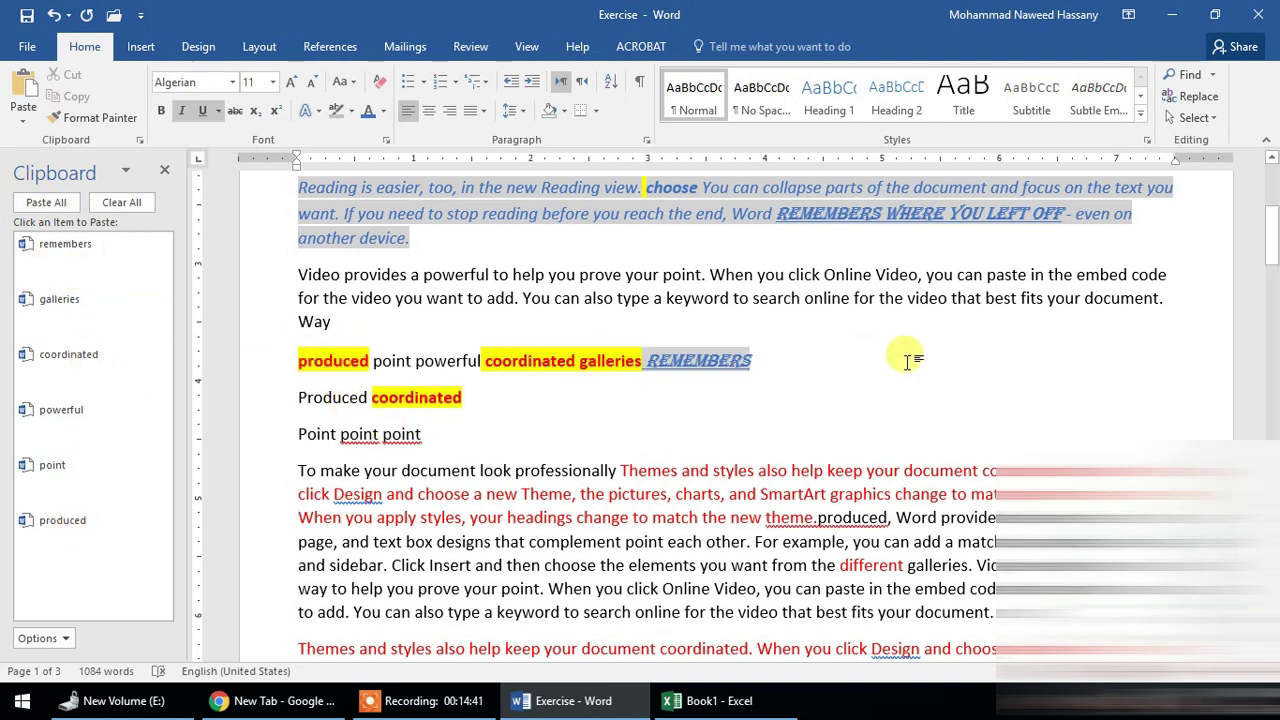
pyautogui.click(576, 361)
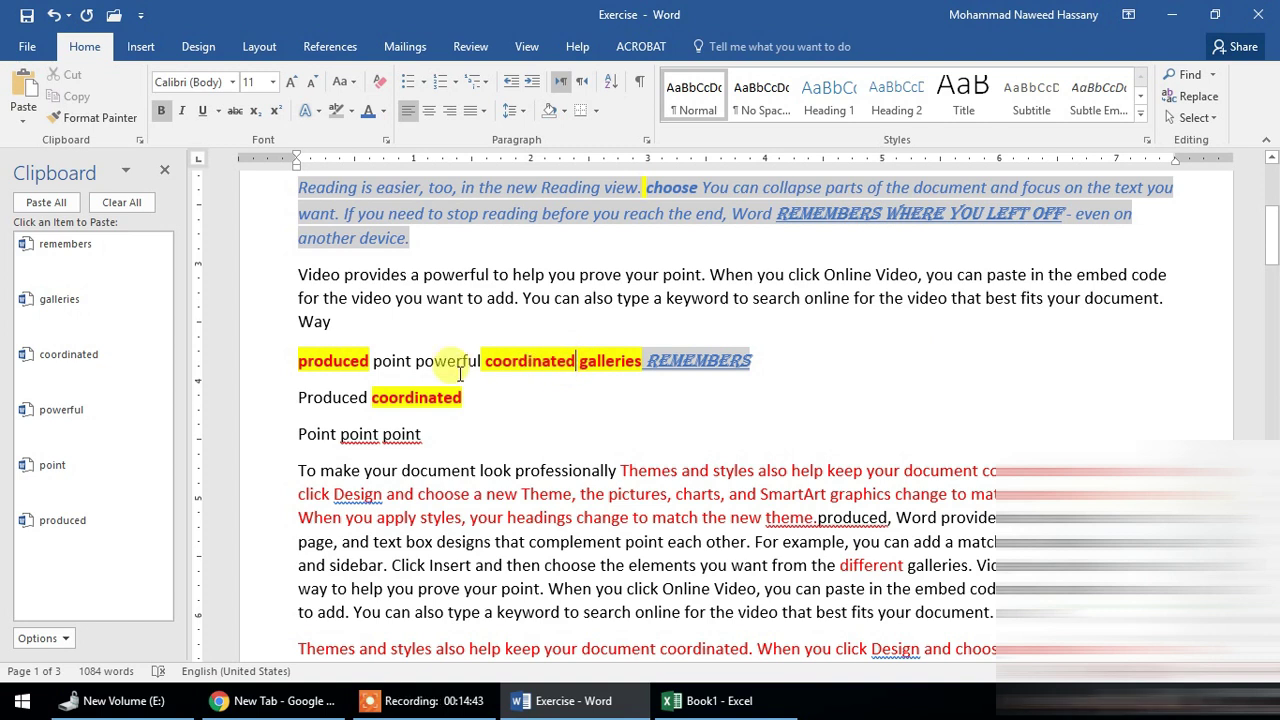
# Delete the "remembers" item from the Office Clipboard and clear all the remaining items.
pyautogui.click(146, 262)
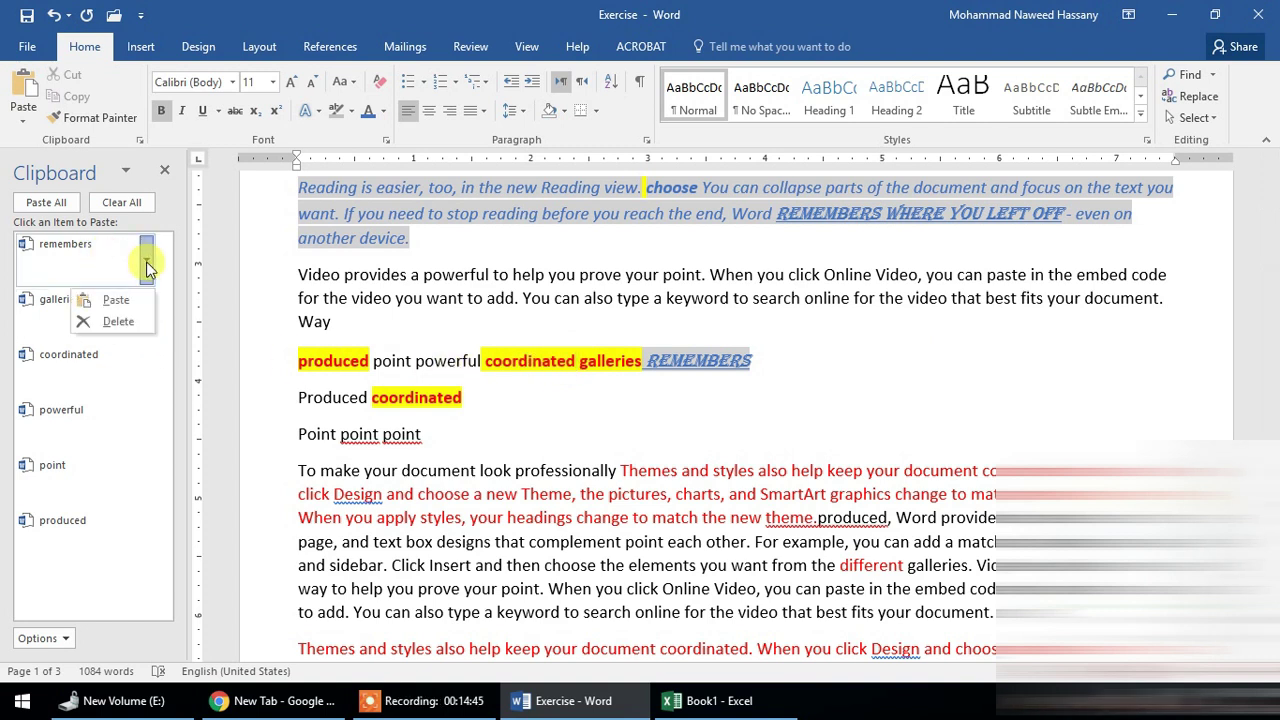
pyautogui.click(122, 322)
pyautogui.click(146, 313)
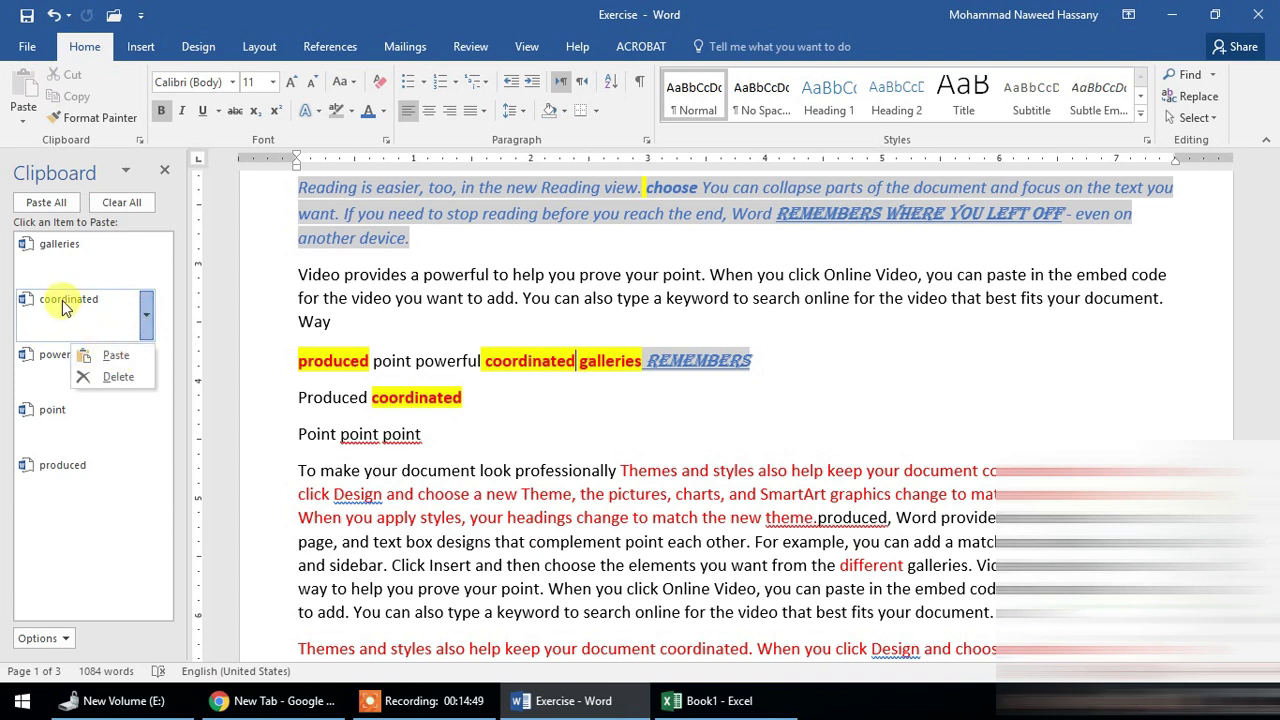
pyautogui.click(120, 202)
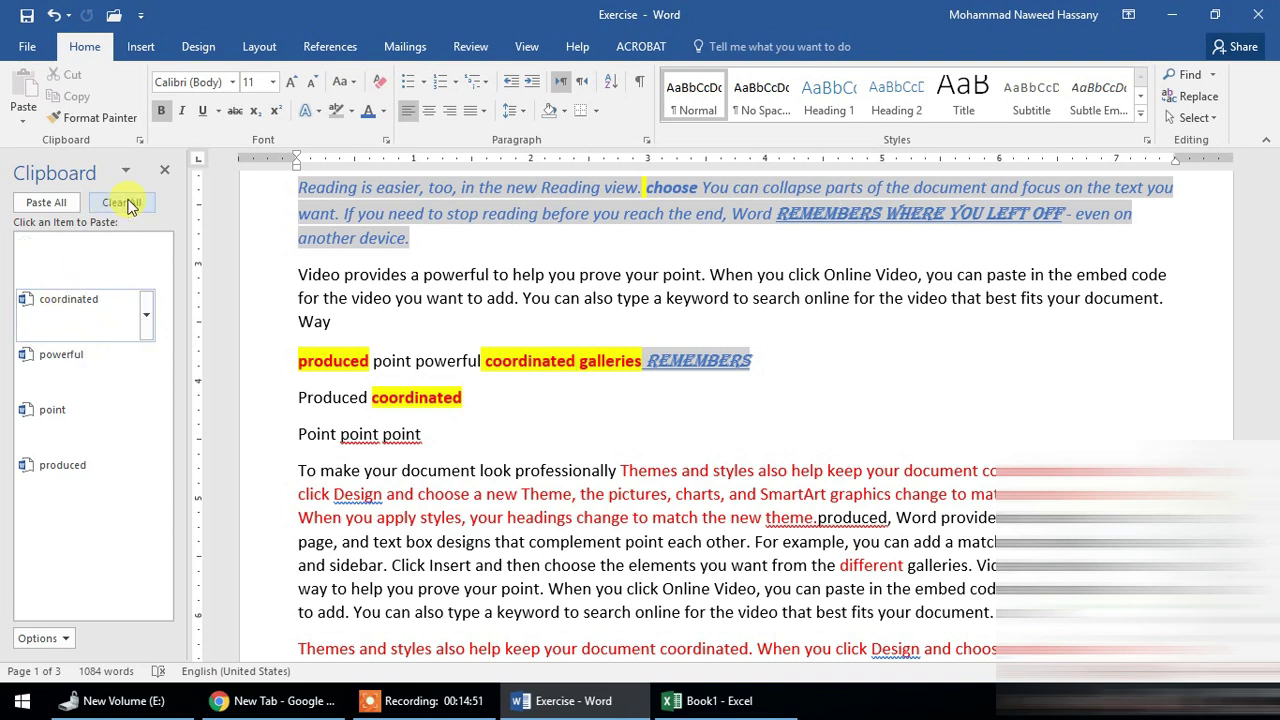